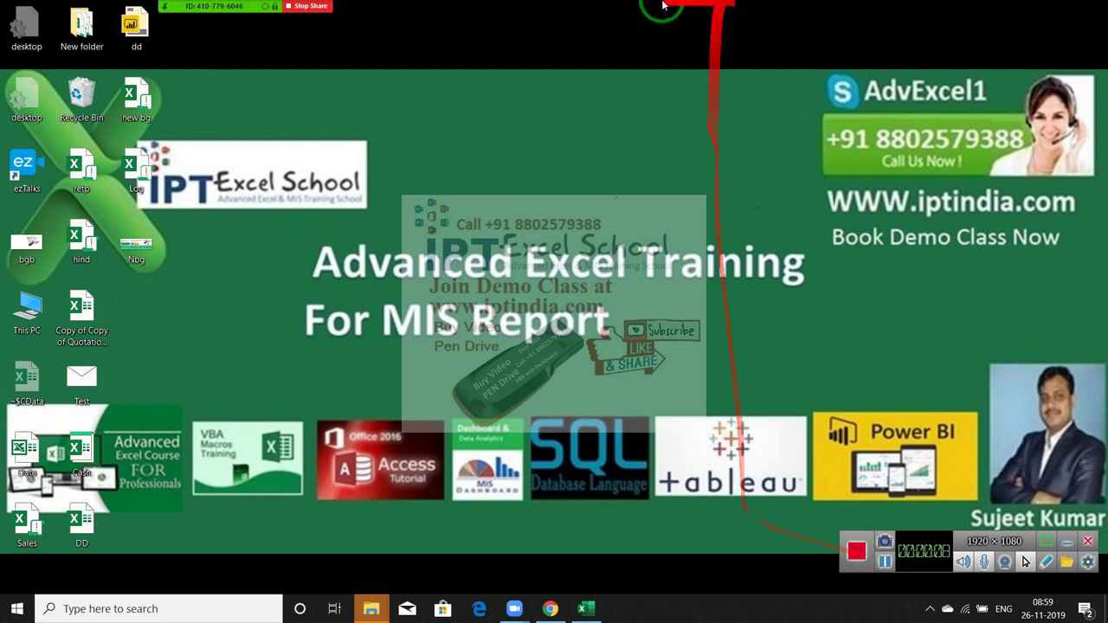
# - Check the Zoom audio options and participants list, then close the participants list
pyautogui.click(71, 13)
pyautogui.click(184, 21)
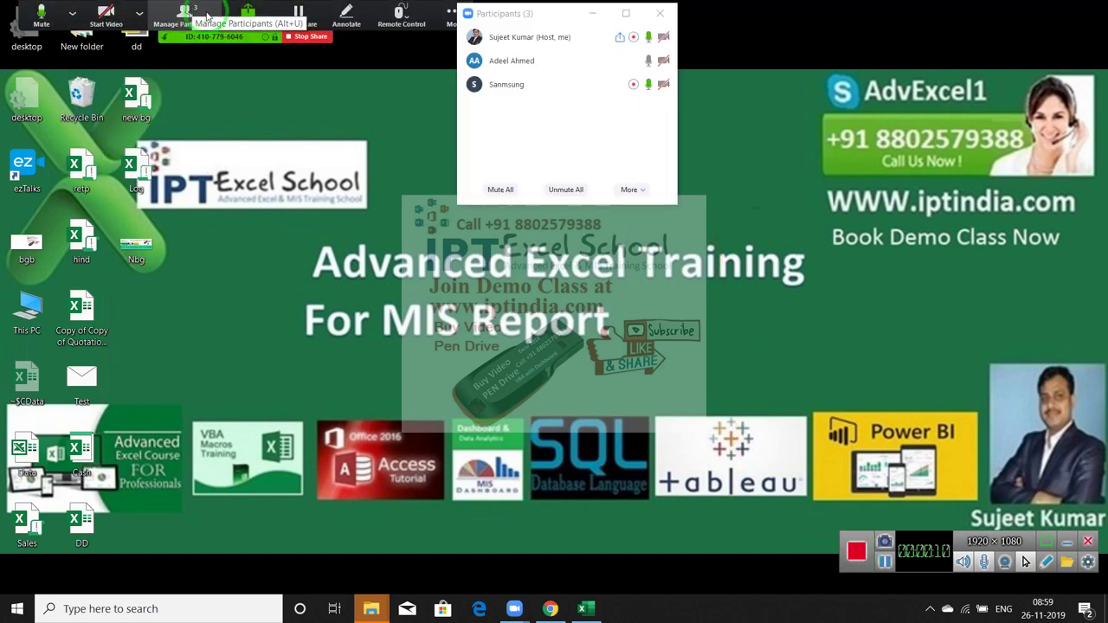
pyautogui.click(660, 13)
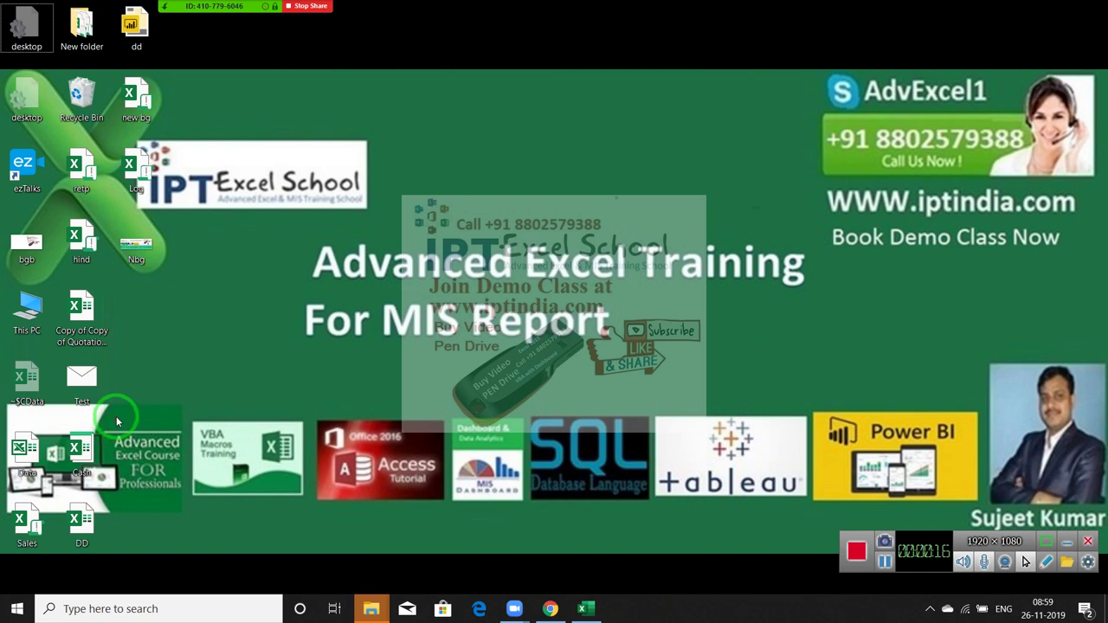
# - Annotate the Advanced Excel course pictures on the desktop and bring up the Excel workbook
pyautogui.moveTo(121, 410); pyautogui.dragTo(174, 470)
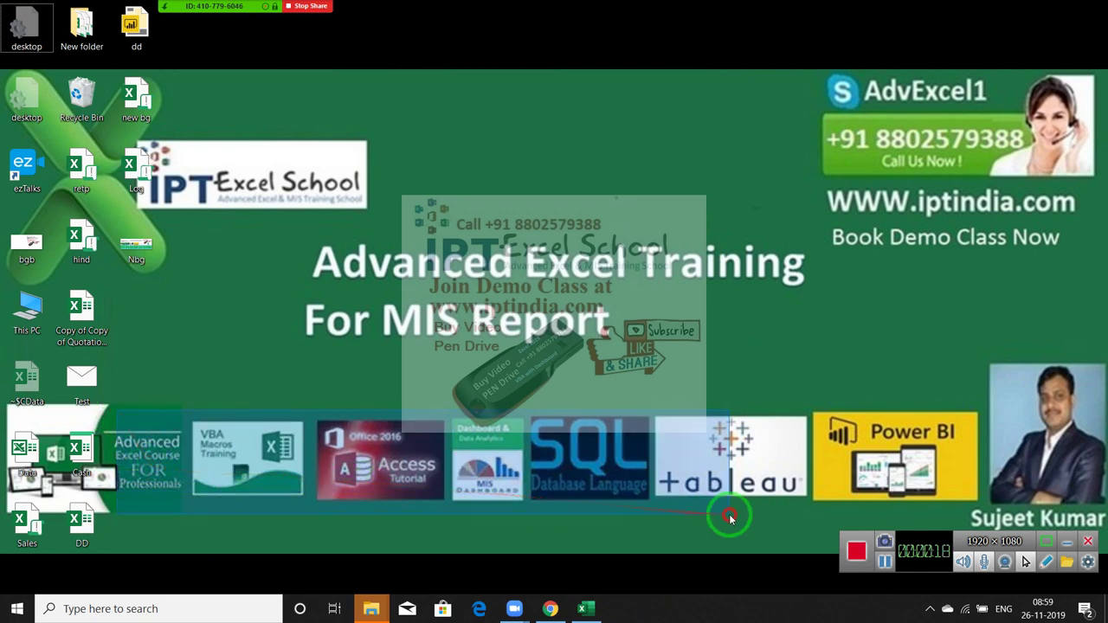
pyautogui.moveTo(719, 514); pyautogui.dragTo(256, 447)
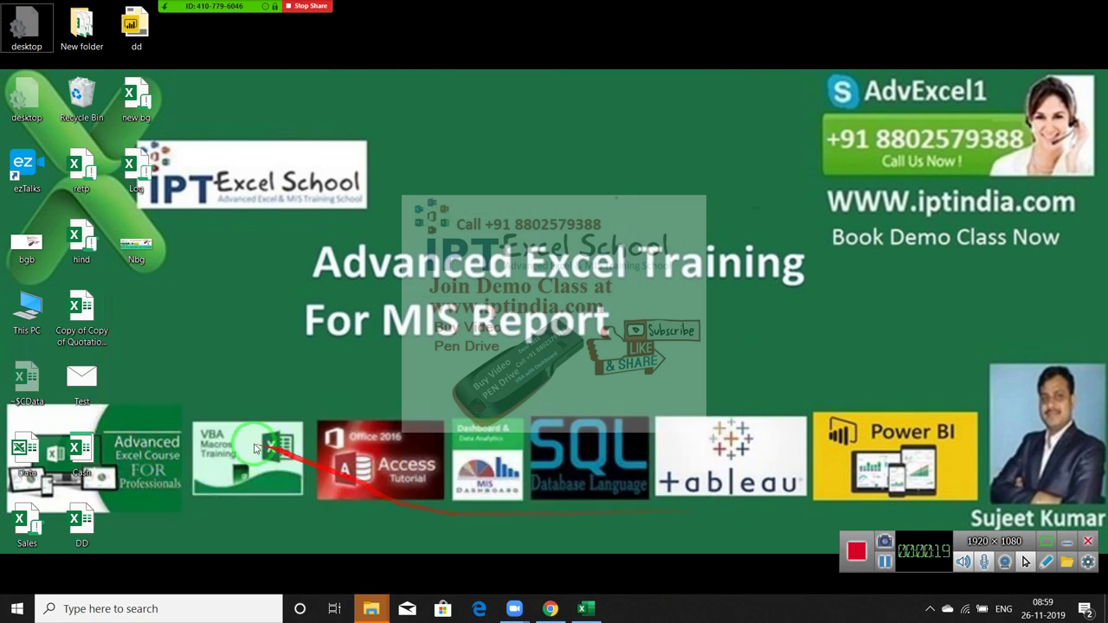
pyautogui.click(145, 495)
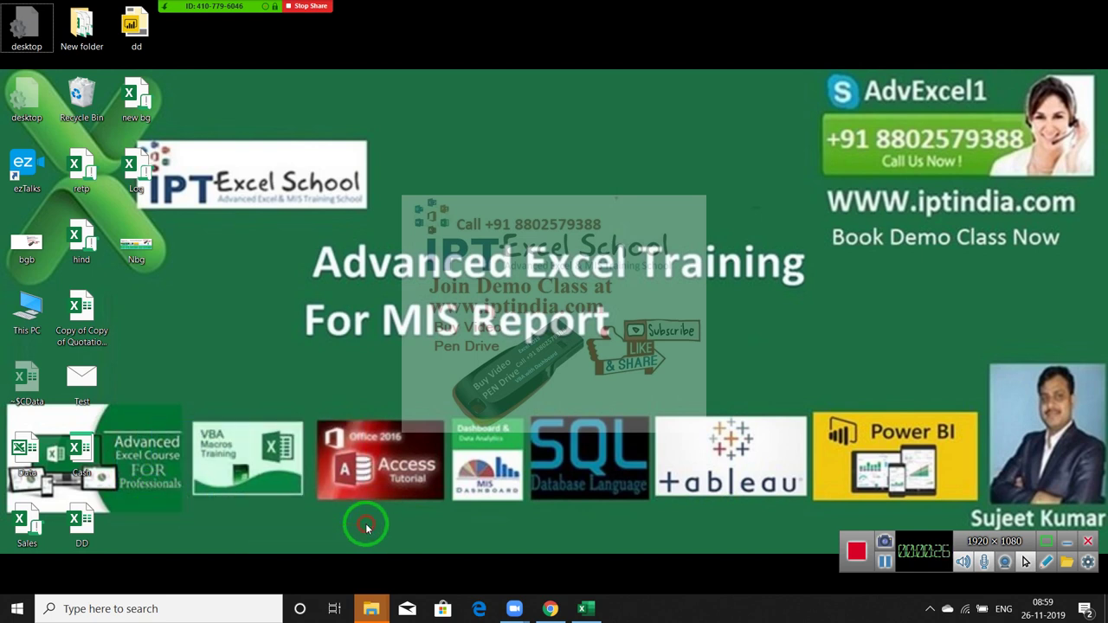
pyautogui.moveTo(368, 523); pyautogui.dragTo(734, 616)
pyautogui.click(584, 608)
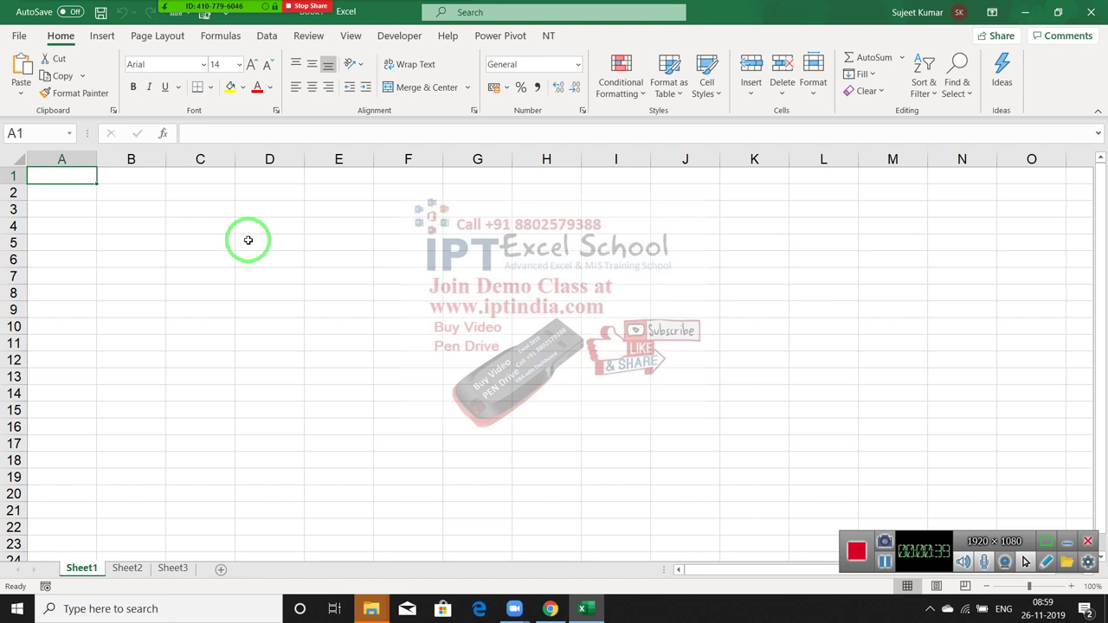
# - Enter 'Data Storage' in Sheet1 cell C1, replacing the first-typed word 'Advanced'
pyautogui.press('Right')
pyautogui.press('Right')
pyautogui.press('Left')
pyautogui.press('Left')
pyautogui.press('Right')
pyautogui.press('Right')
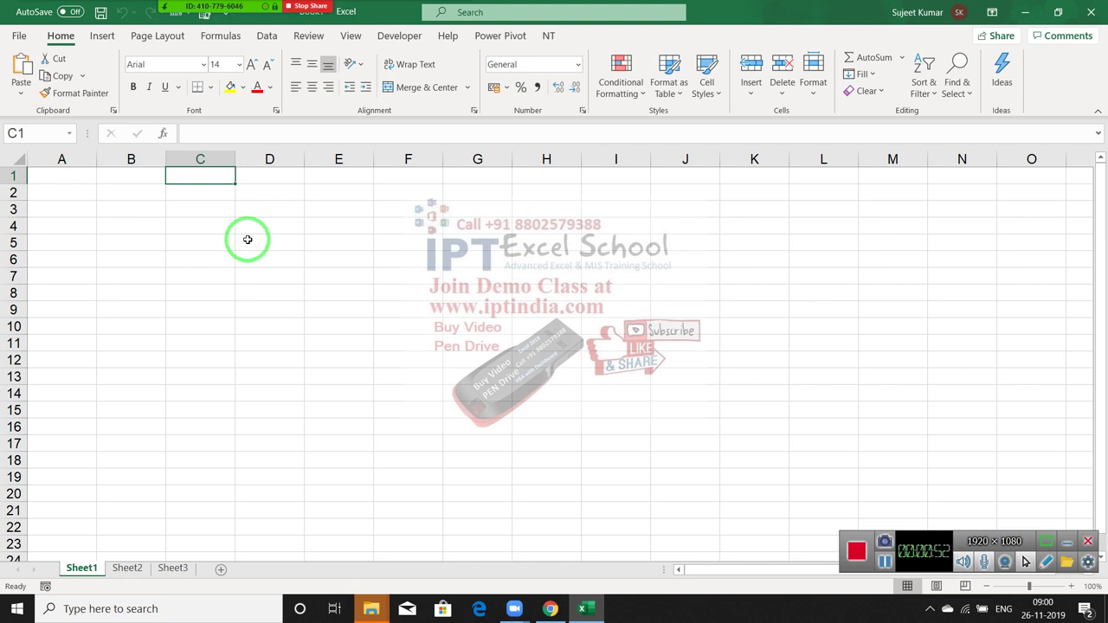
pyautogui.write('Adv')
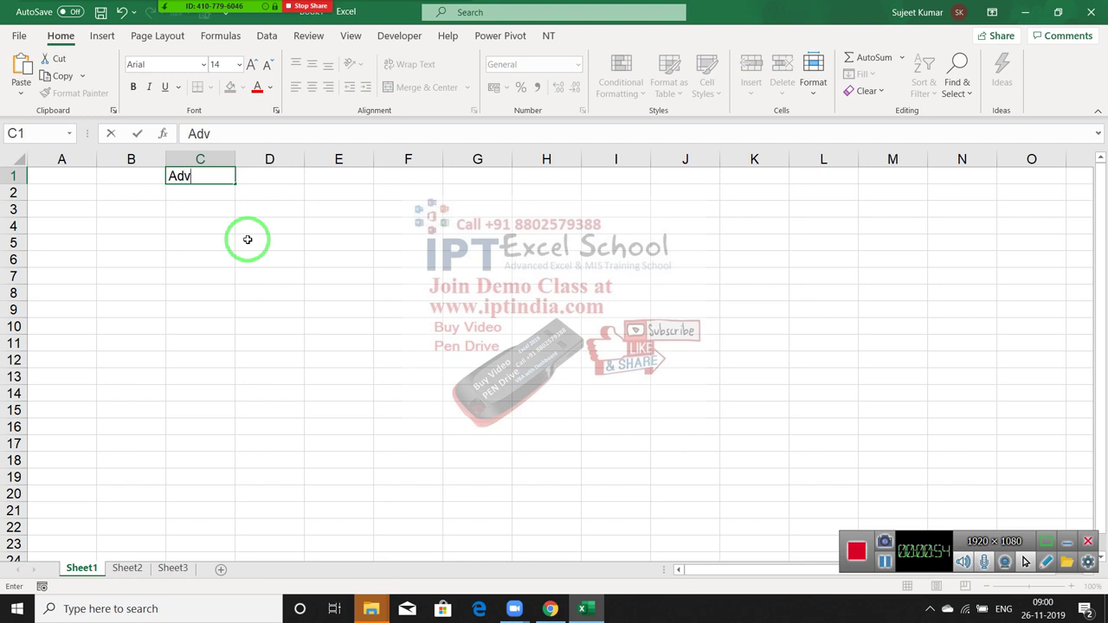
pyautogui.write('anced')
pyautogui.press('BackSpace')
pyautogui.press('BackSpace')
pyautogui.press('BackSpace')
pyautogui.press('BackSpace')
pyautogui.press('BackSpace')
pyautogui.press('BackSpace')
pyautogui.write('Da')
pyautogui.write('ta St')
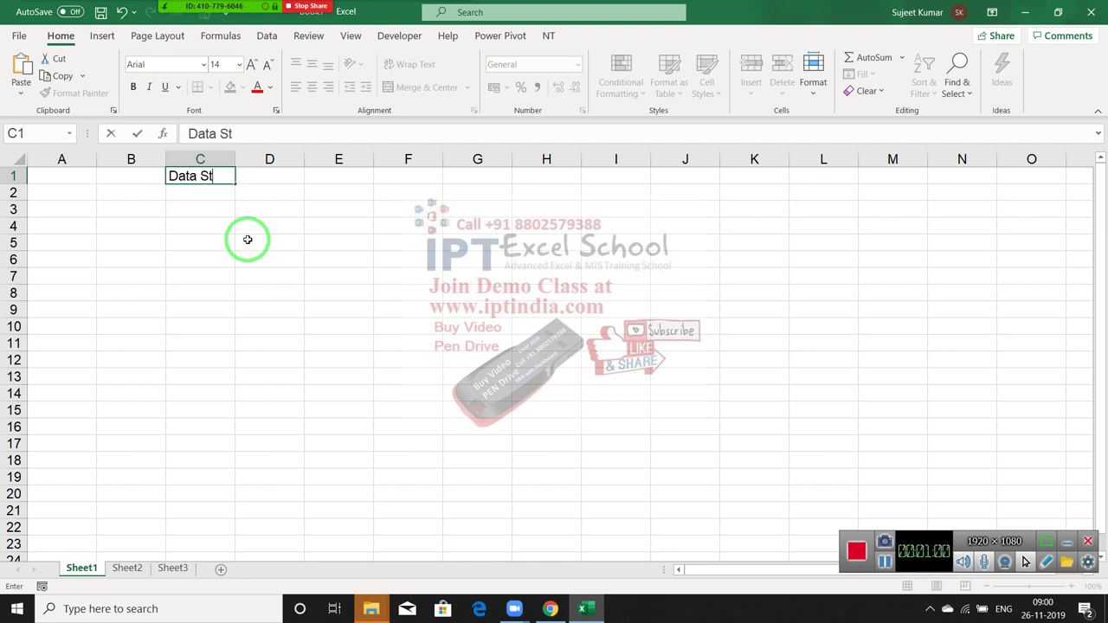
pyautogui.write('ora')
pyautogui.write('ge')
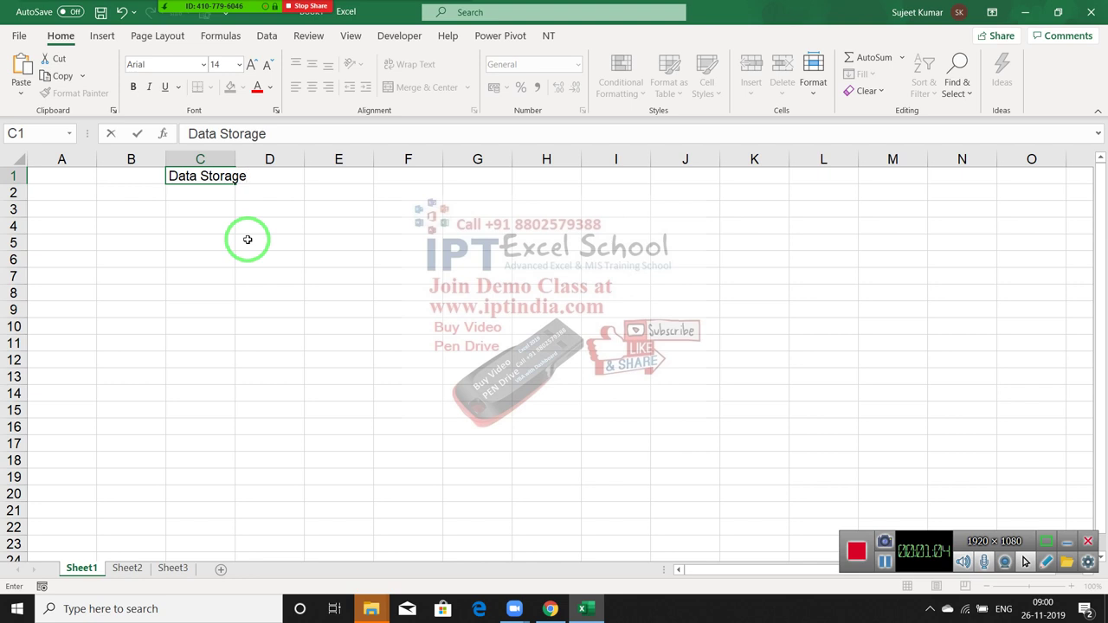
pyautogui.press('Return')
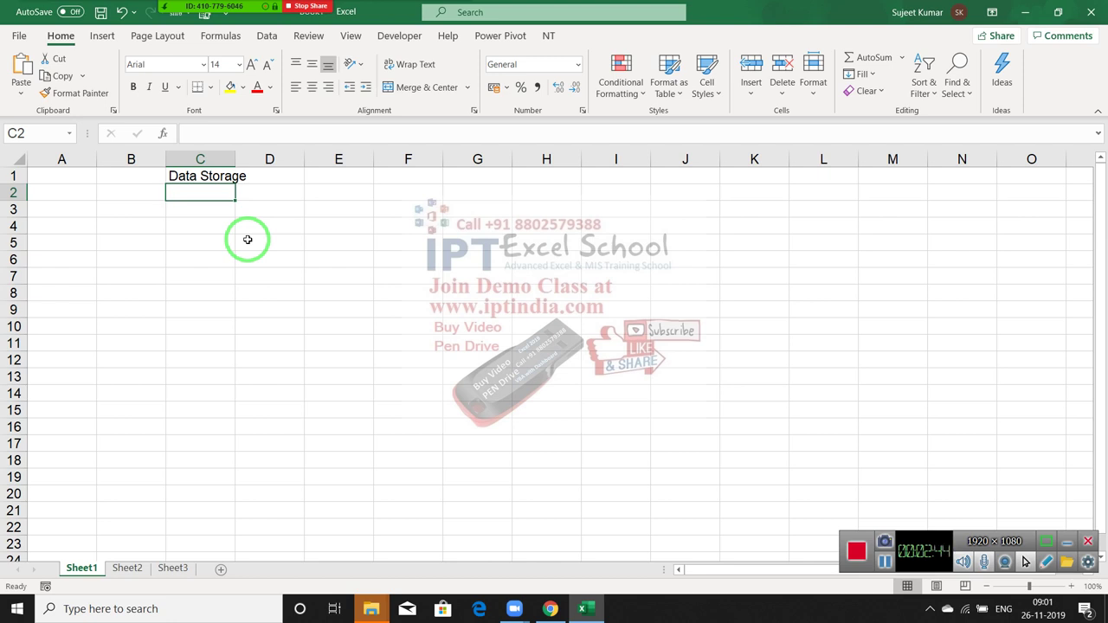
# - Open the Excelforum Competition Submission workbook from File > Open's Recent workbooks list
pyautogui.click(19, 35)
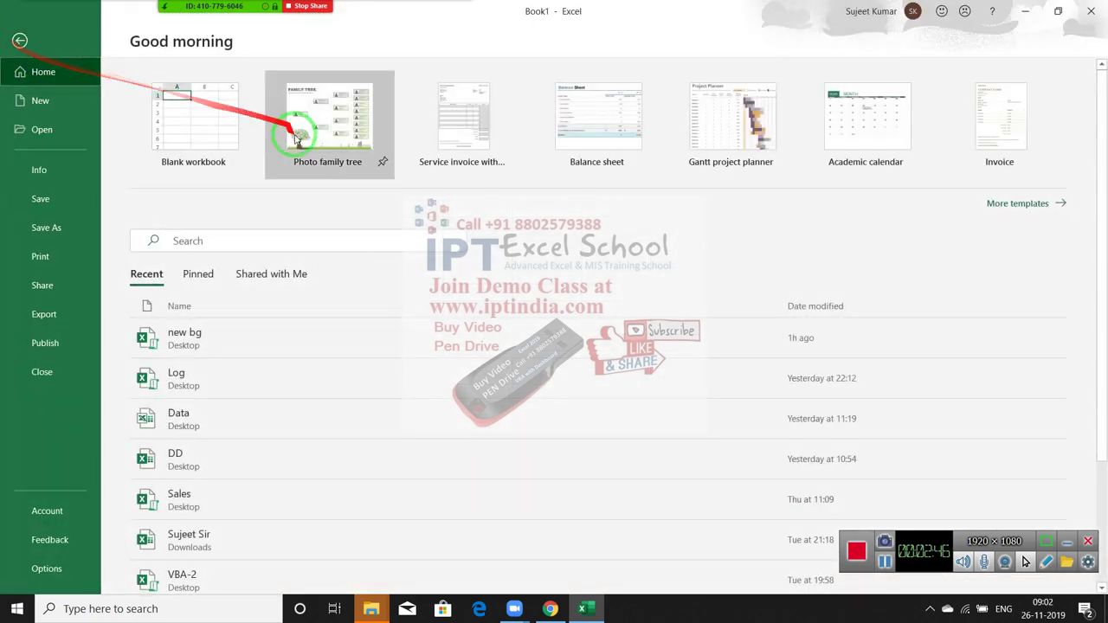
pyautogui.scroll(-2, 572, 440)
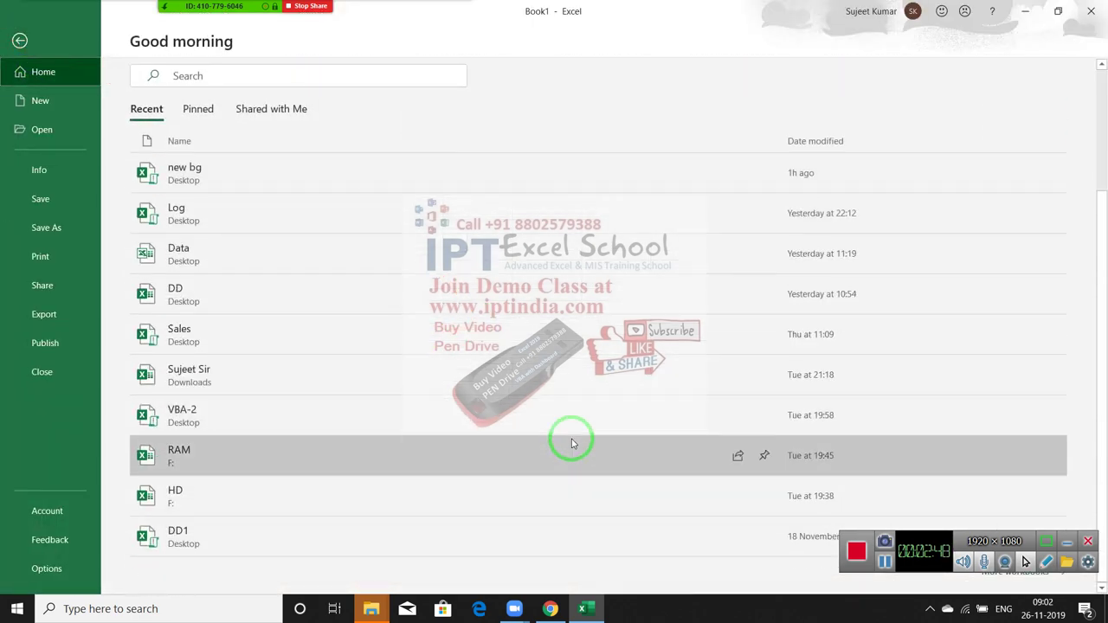
pyautogui.click(78, 130)
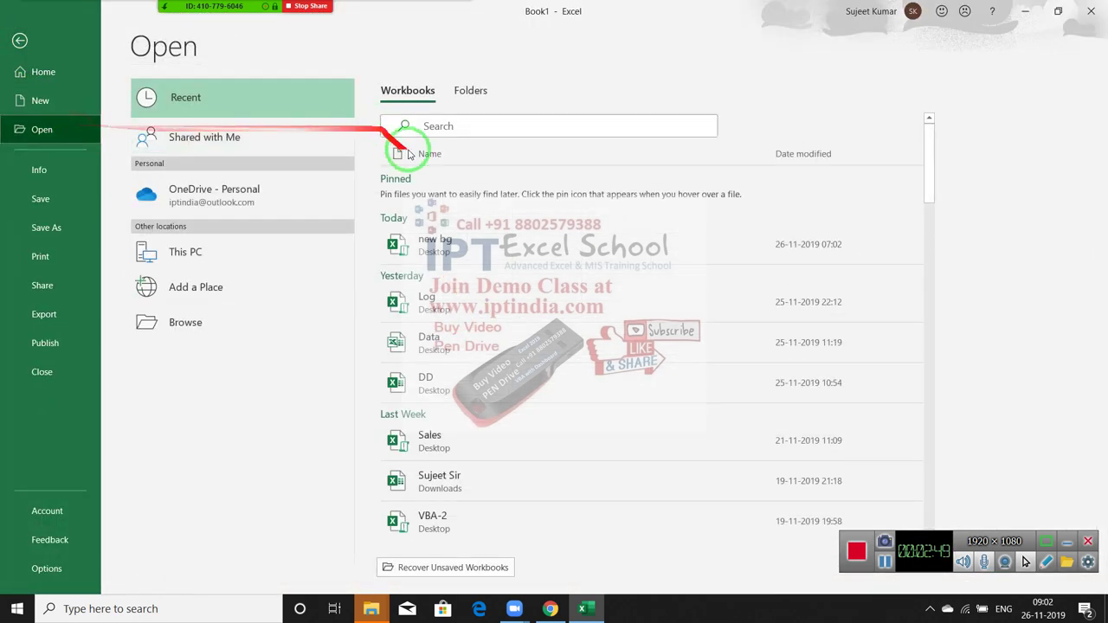
pyautogui.scroll(-2, 519, 260)
pyautogui.scroll(-2, 595, 306)
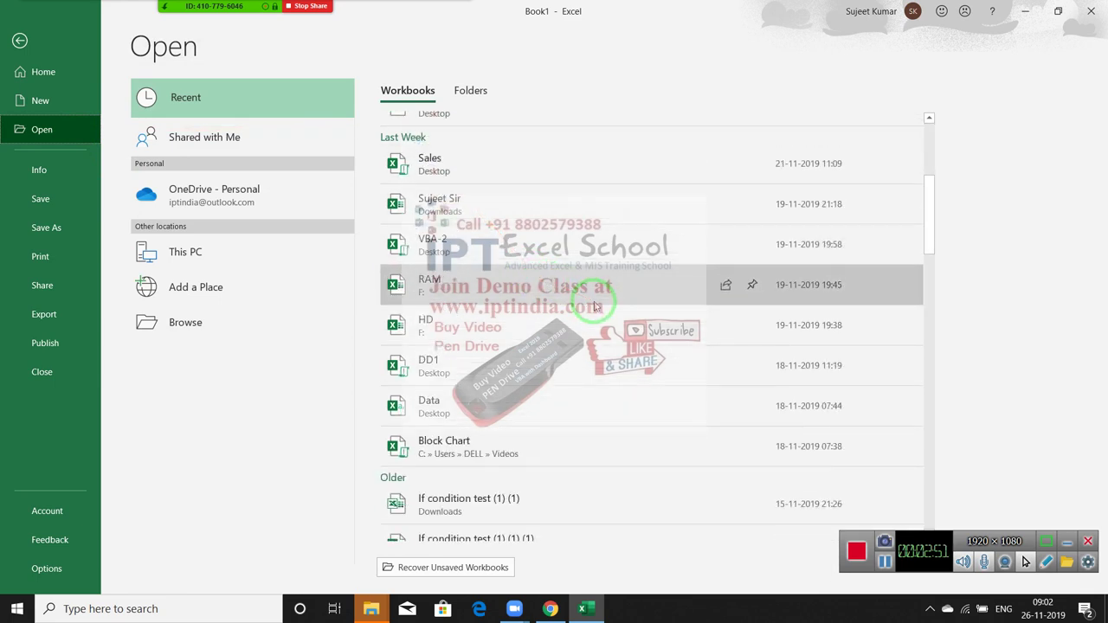
pyautogui.scroll(-1, 595, 307)
pyautogui.scroll(-1, 595, 306)
pyautogui.scroll(-1, 594, 307)
pyautogui.scroll(-2, 595, 306)
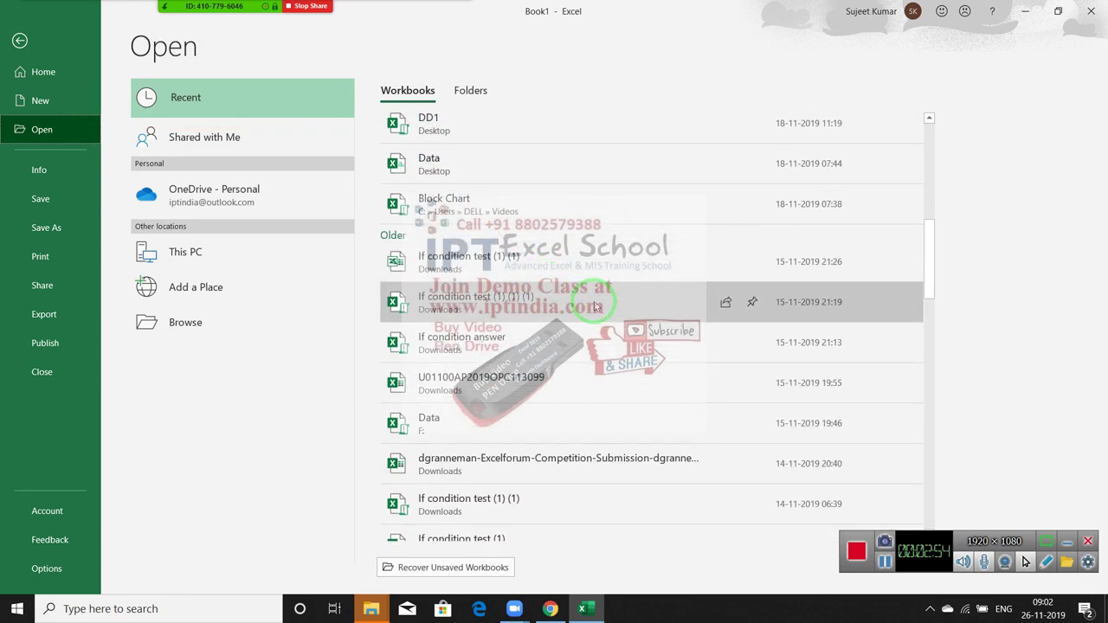
pyautogui.click(603, 469)
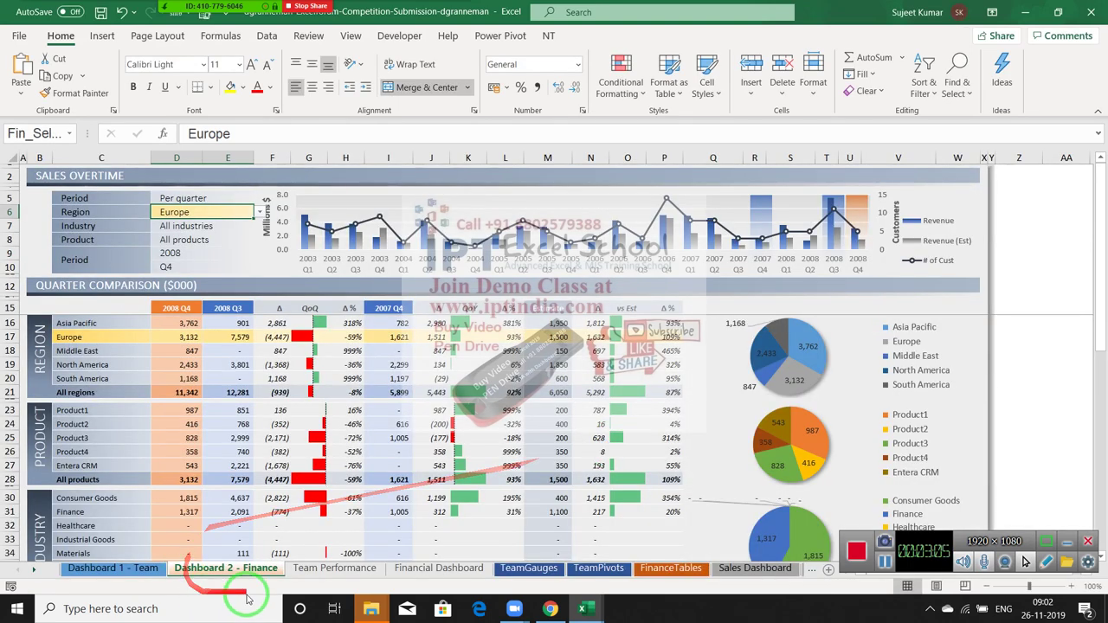
# - Browse the Team Performance sheet's Sale Date and Login Hours columns, then return to the dashboard
pyautogui.click(307, 570)
pyautogui.scroll(8, 221, 348)
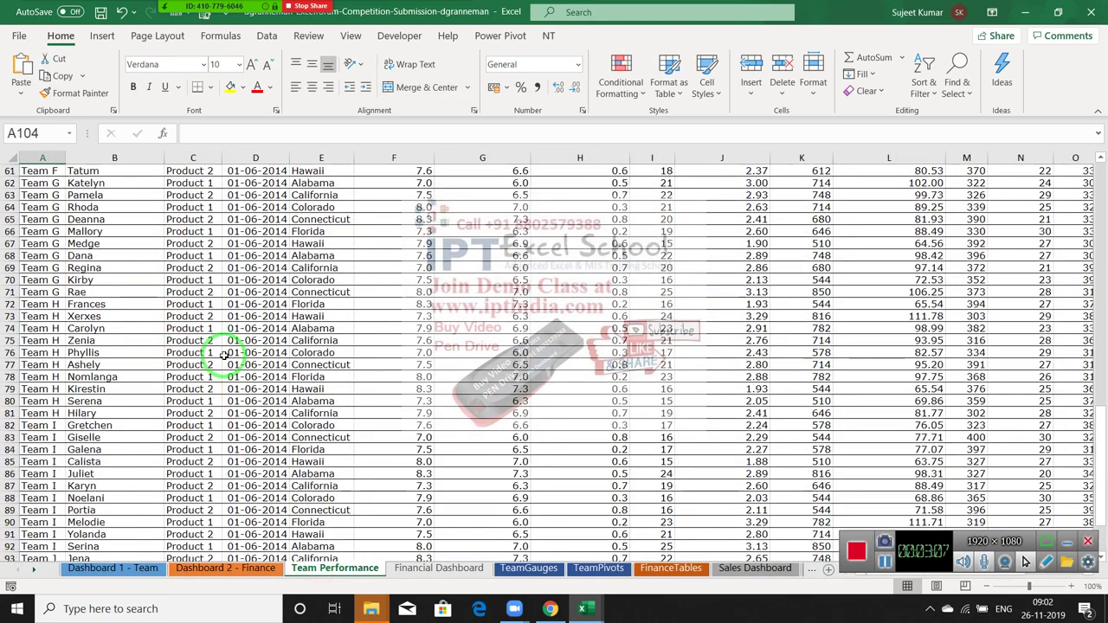
pyautogui.scroll(8, 222, 348)
pyautogui.click(227, 353)
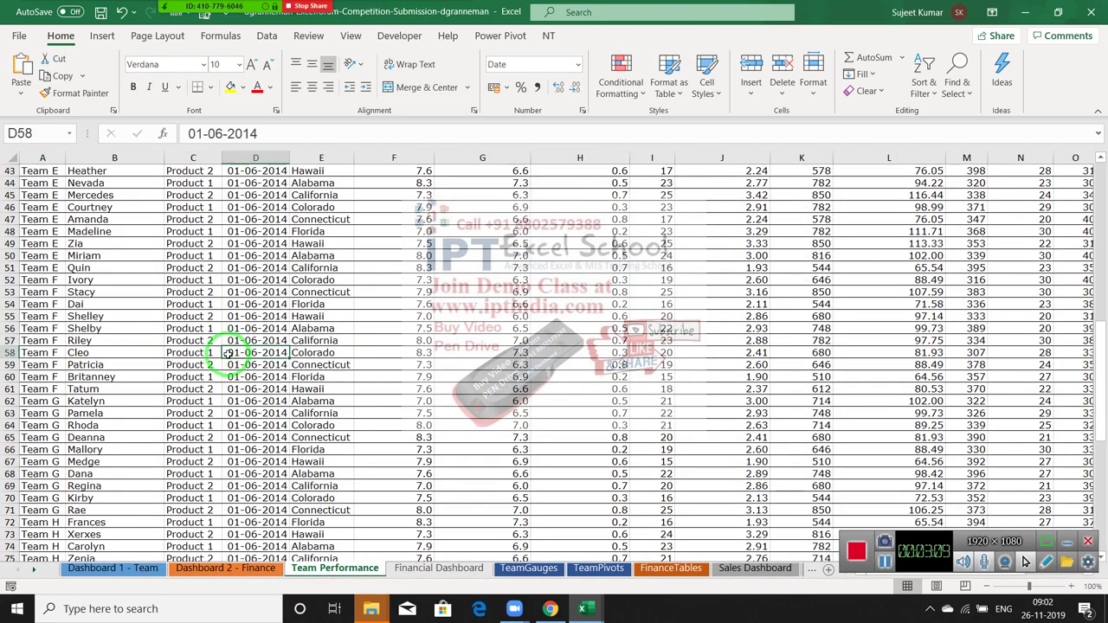
pyautogui.hotkey('ctrl', 'Up')
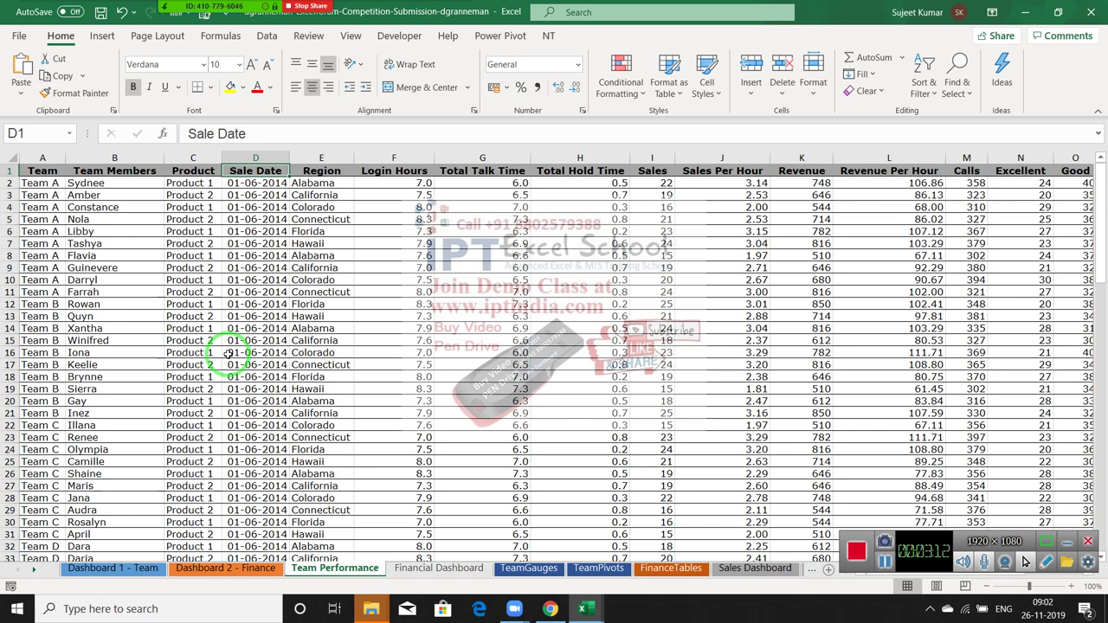
pyautogui.press('Right')
pyautogui.press('Right')
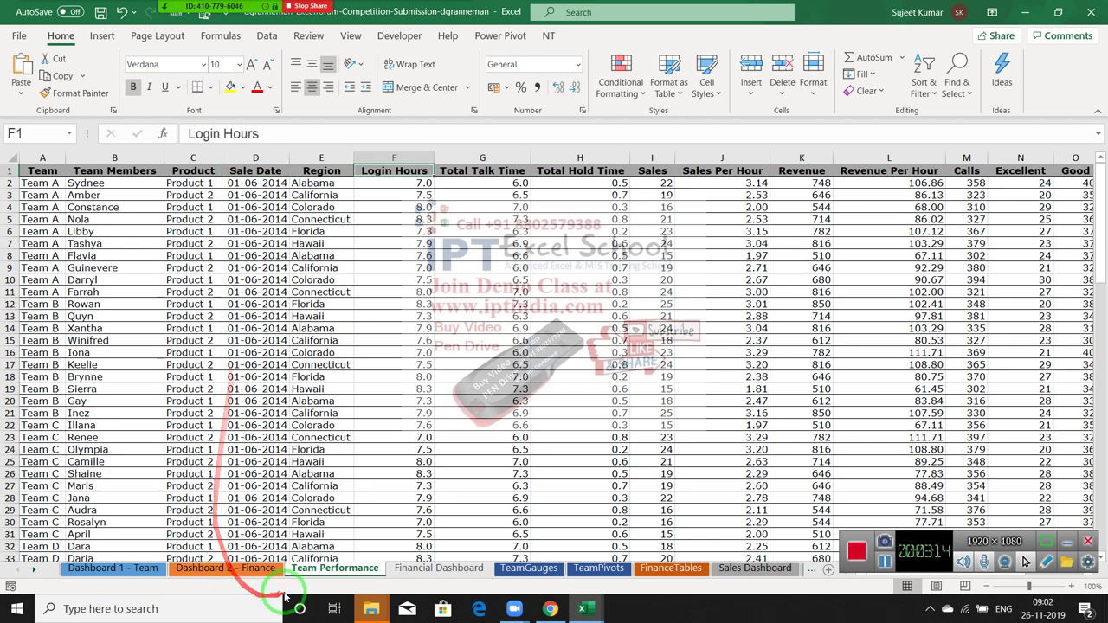
pyautogui.click(234, 570)
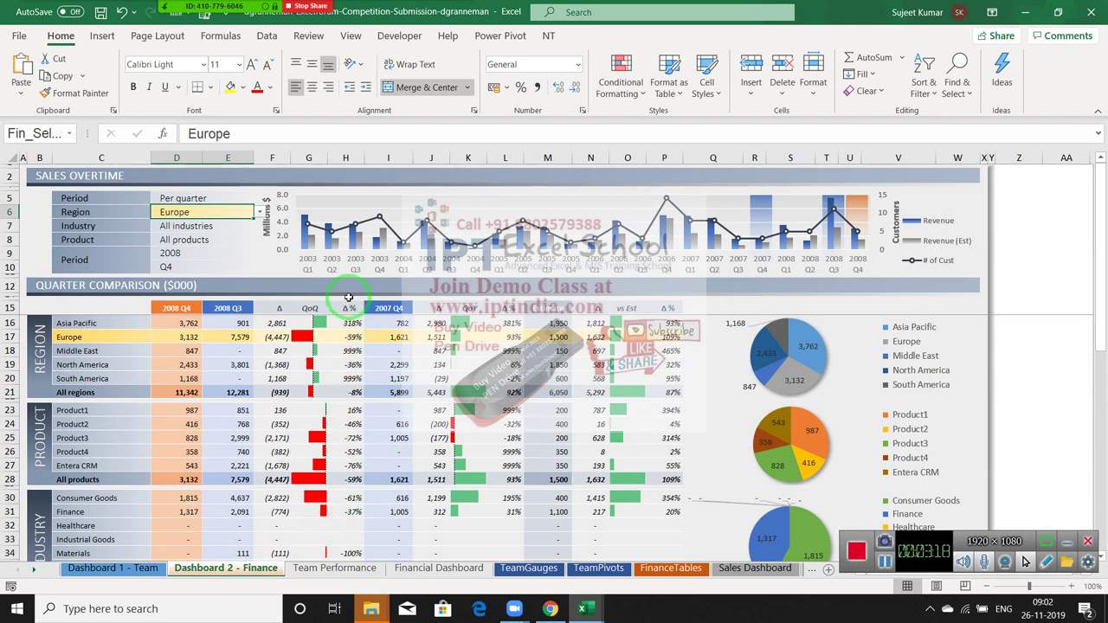
# - Annotate the quarter comparison table and set the Region filter to Asia Pacific
pyautogui.moveTo(210, 221); pyautogui.dragTo(479, 374)
pyautogui.scroll(3, 480, 374)
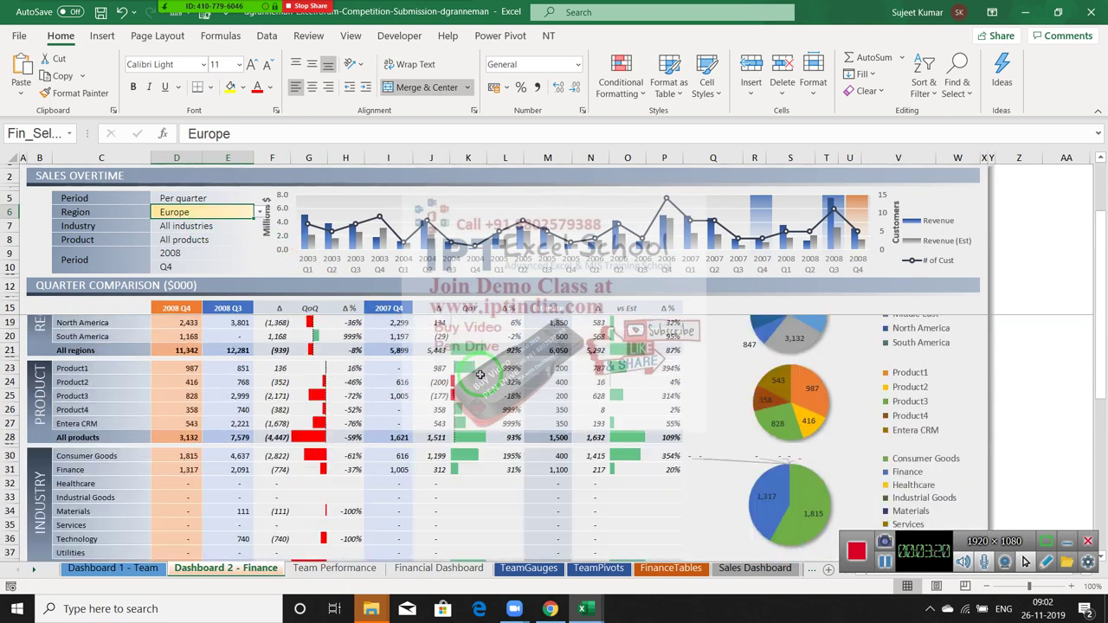
pyautogui.moveTo(481, 385); pyautogui.dragTo(298, 236)
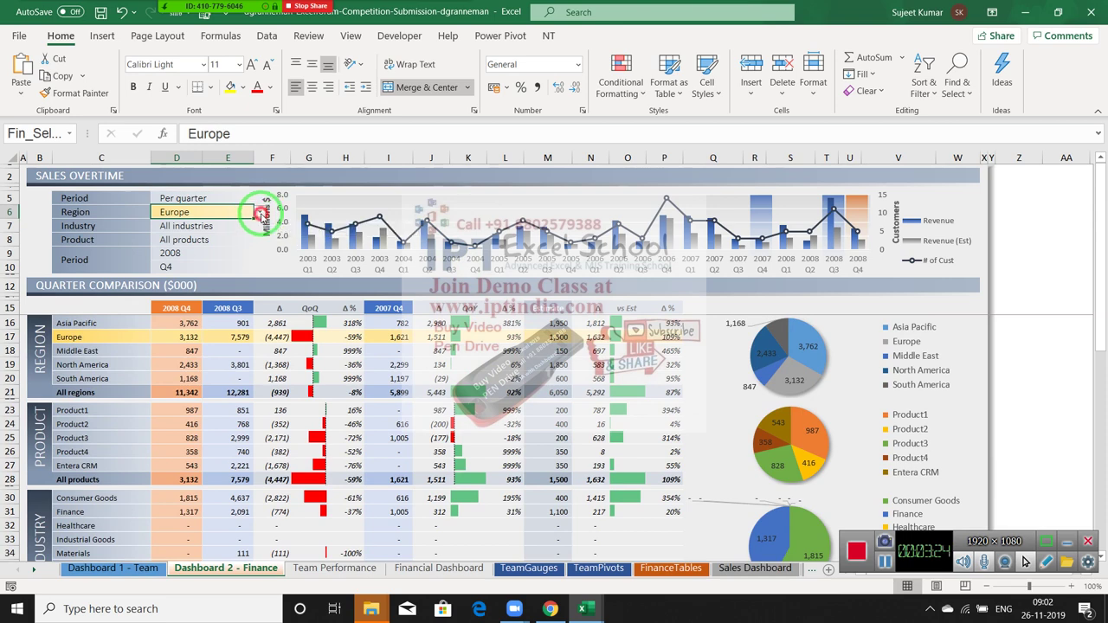
pyautogui.click(259, 213)
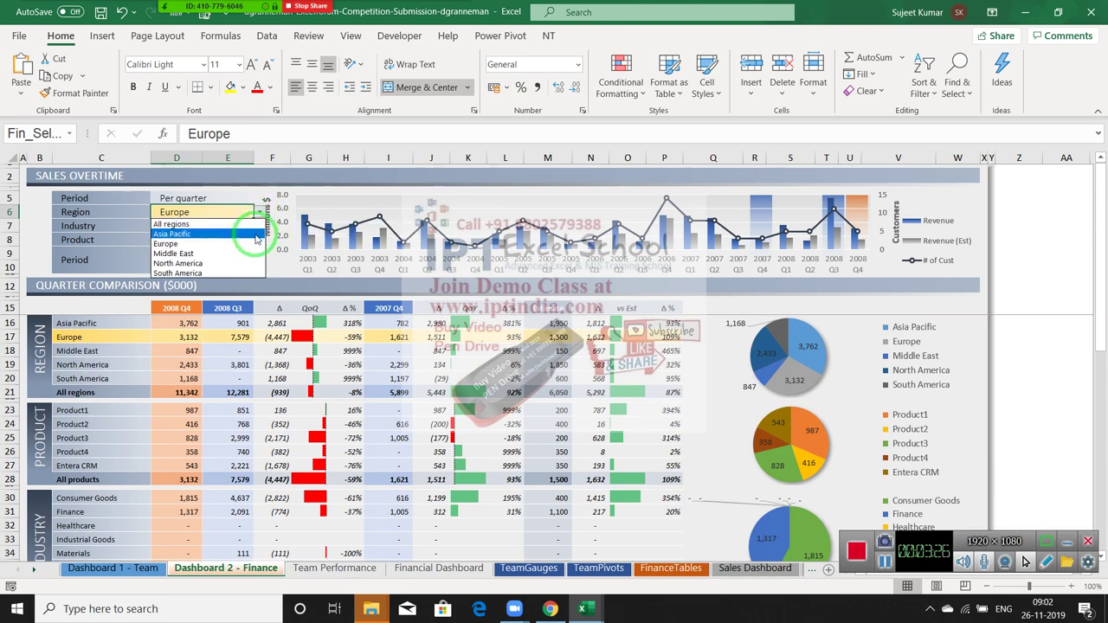
pyautogui.click(255, 235)
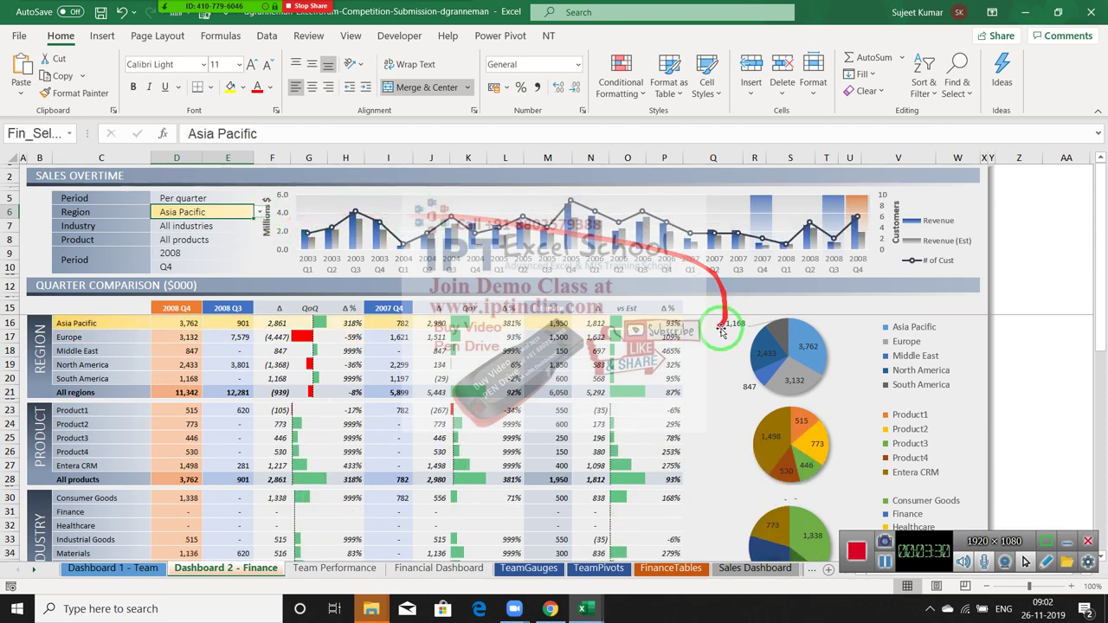
pyautogui.moveTo(683, 251); pyautogui.dragTo(715, 322)
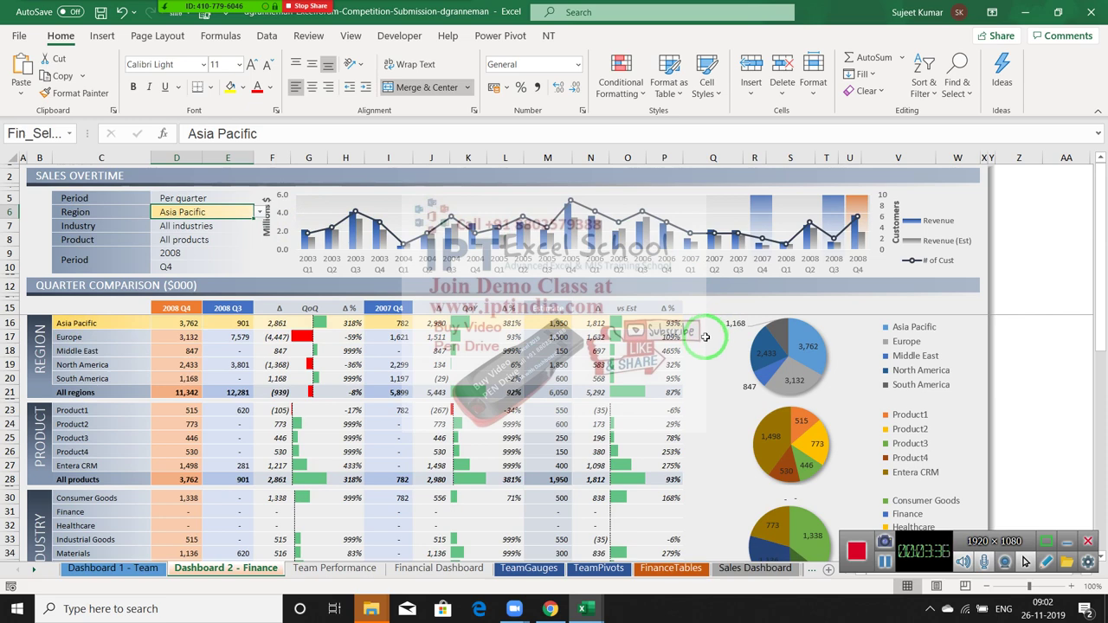
# - Inspect the J16 formula, mark the QoQ bars, and glance at Team Performance before returning
pyautogui.click(447, 324)
pyautogui.moveTo(407, 300); pyautogui.dragTo(223, 149)
pyautogui.moveTo(235, 192); pyautogui.dragTo(232, 196)
pyautogui.moveTo(267, 327); pyautogui.dragTo(330, 552)
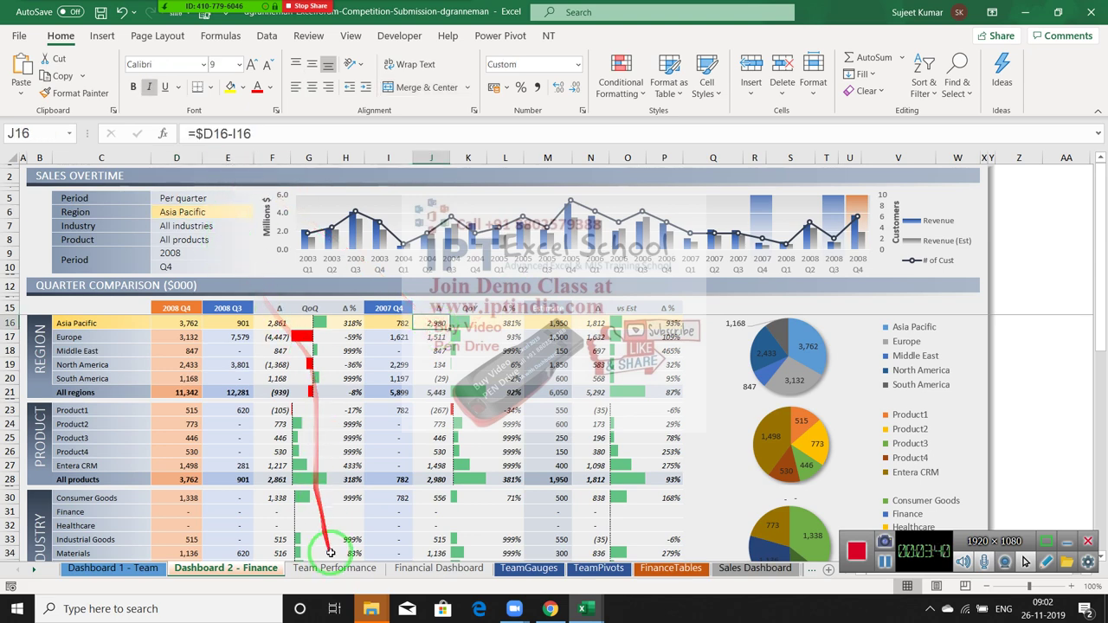
pyautogui.click(334, 568)
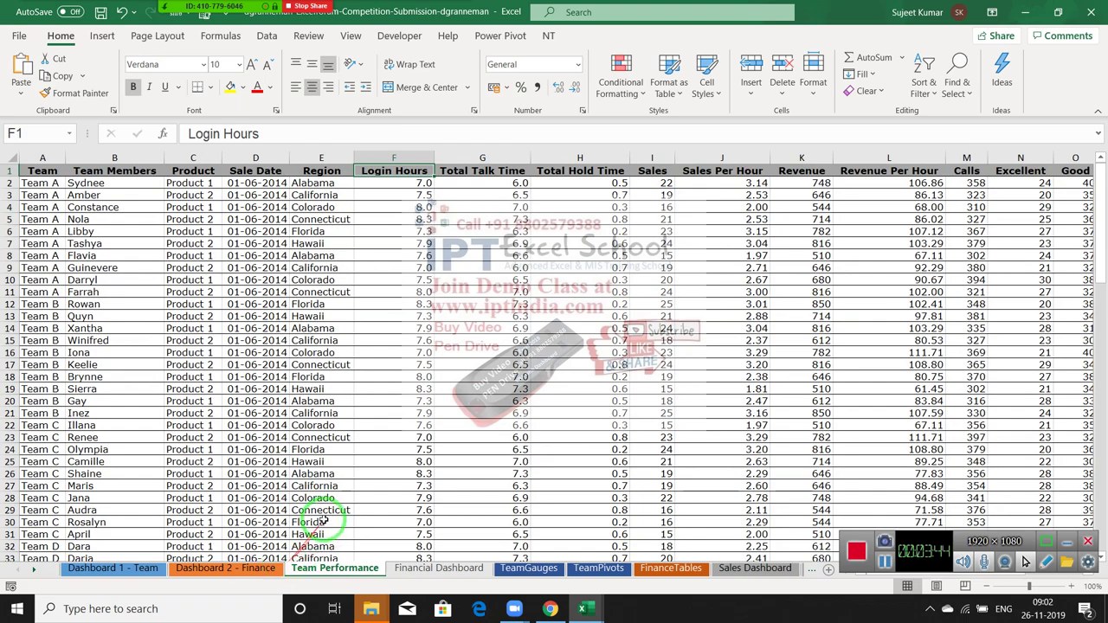
pyautogui.scroll(-4, 323, 521)
pyautogui.scroll(4, 323, 520)
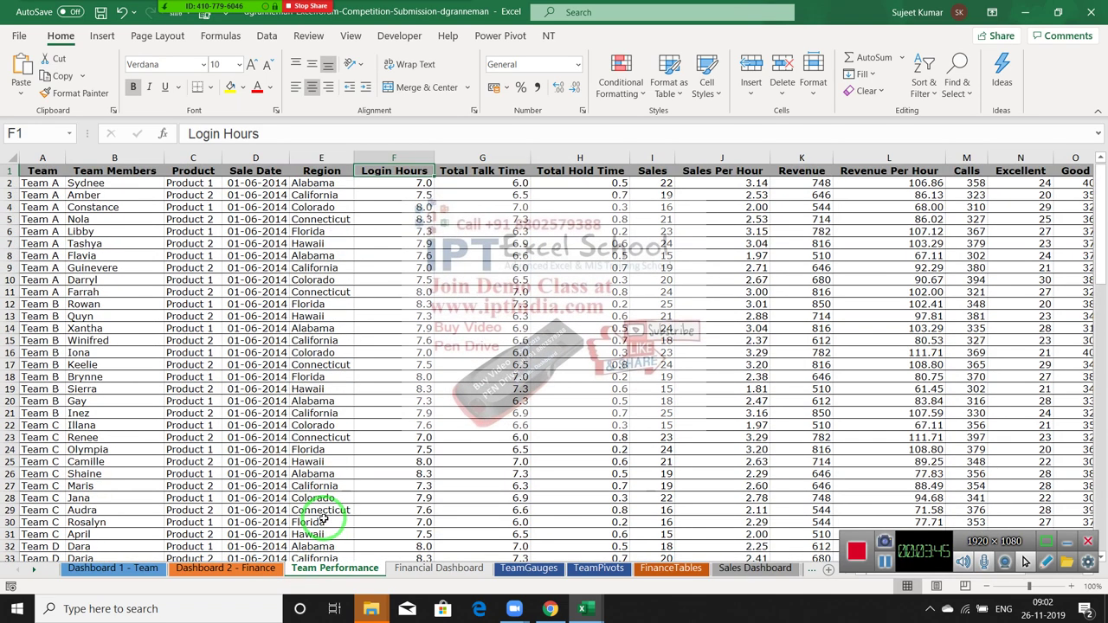
pyautogui.click(252, 566)
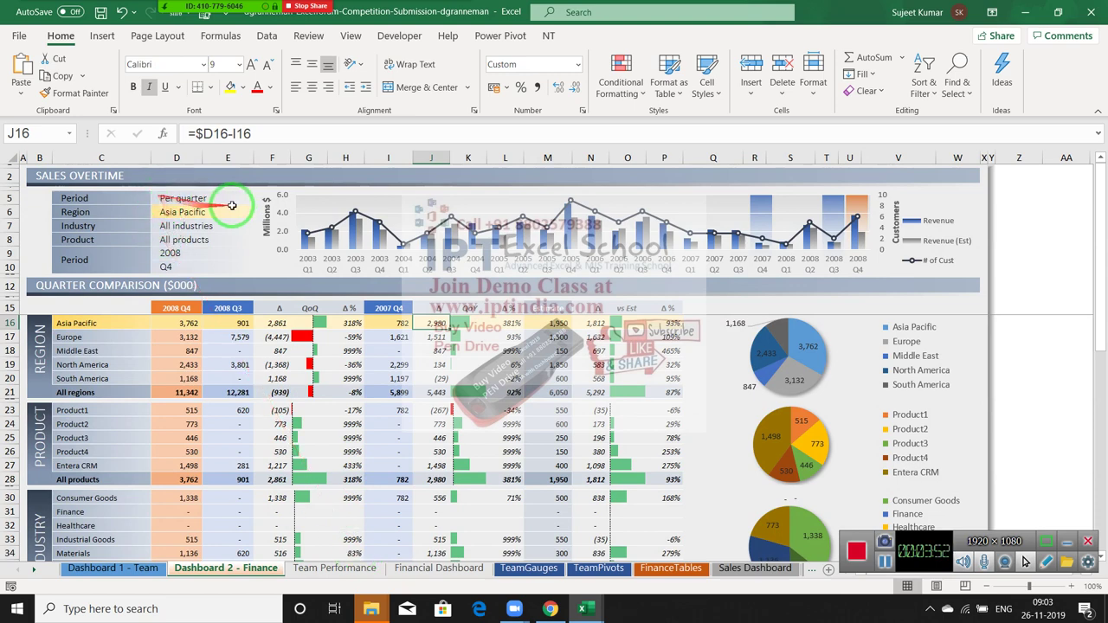
# - Switch the D6 Region filter to All regions, then back to Asia Pacific
pyautogui.click(192, 212)
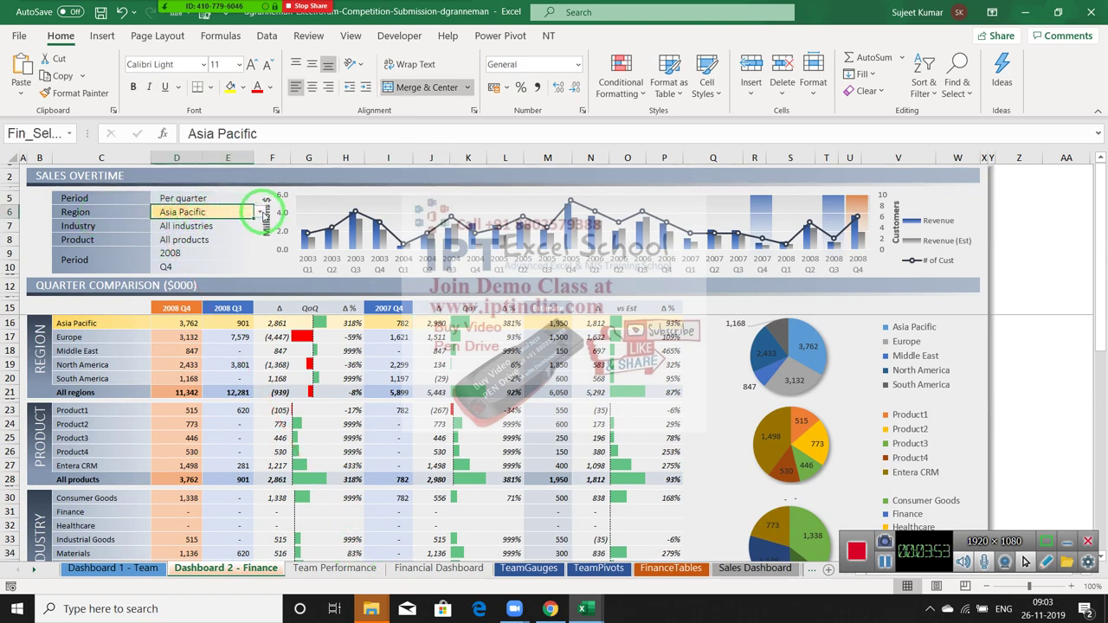
pyautogui.click(260, 212)
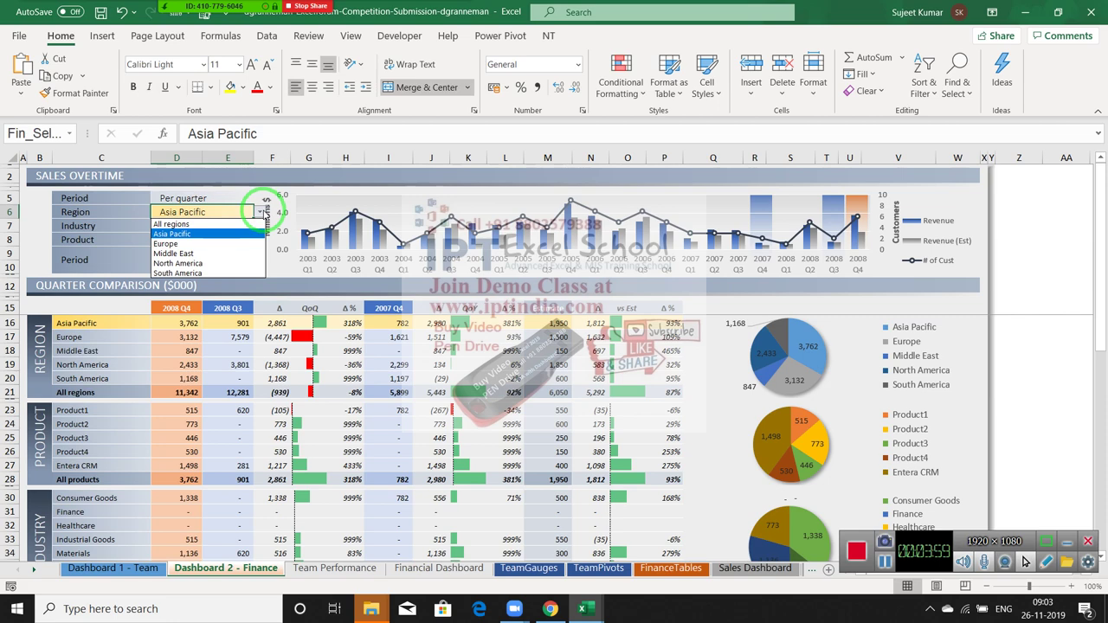
pyautogui.click(251, 225)
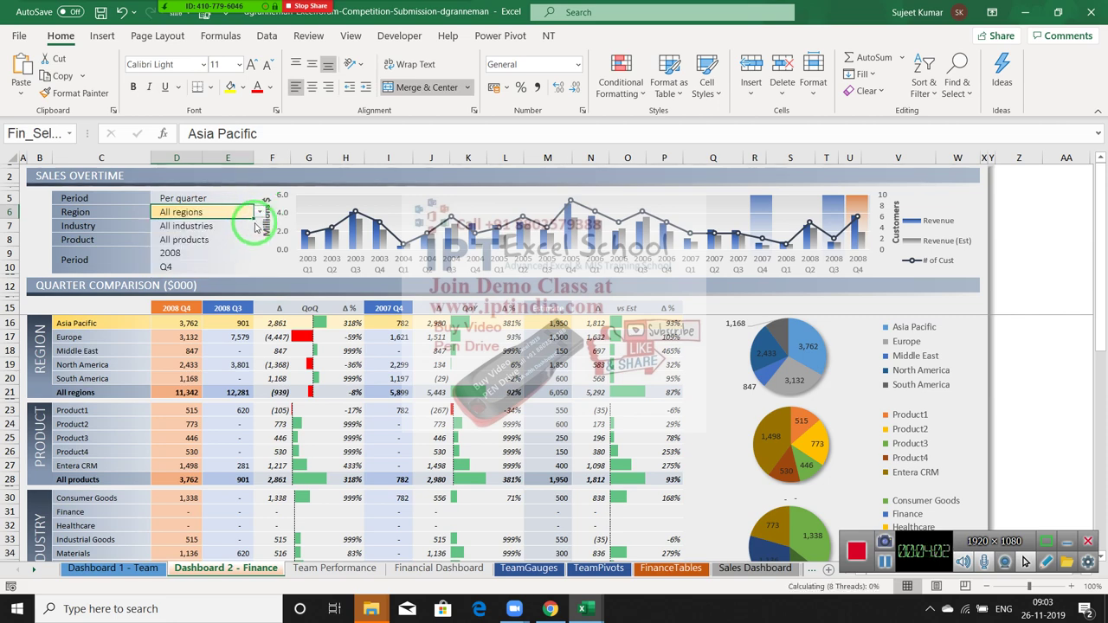
pyautogui.moveTo(831, 364); pyautogui.dragTo(220, 265)
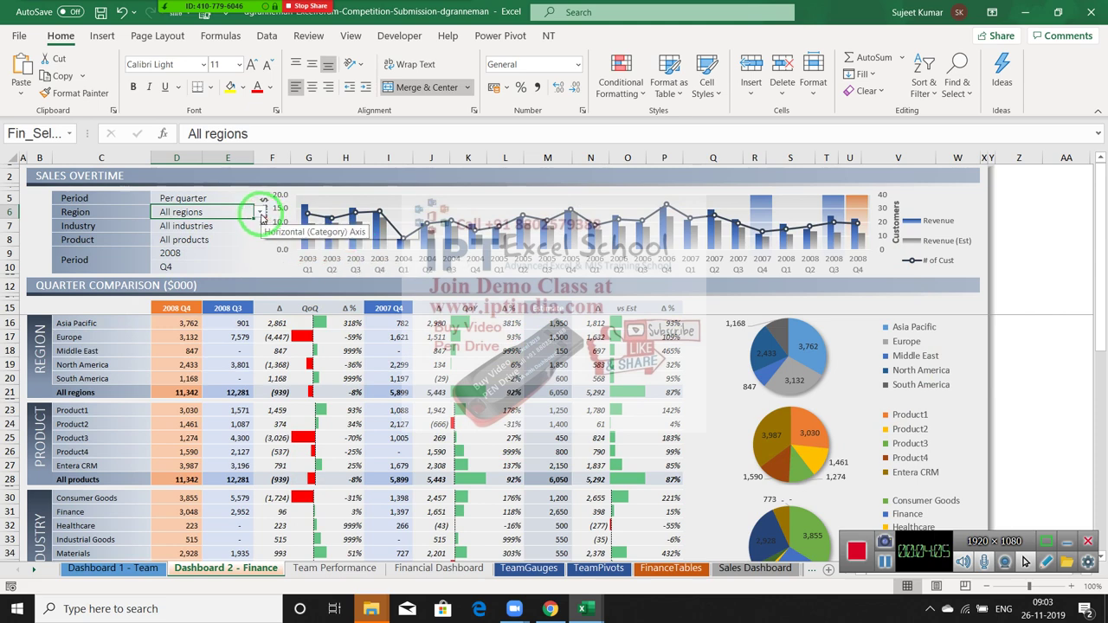
pyautogui.click(261, 213)
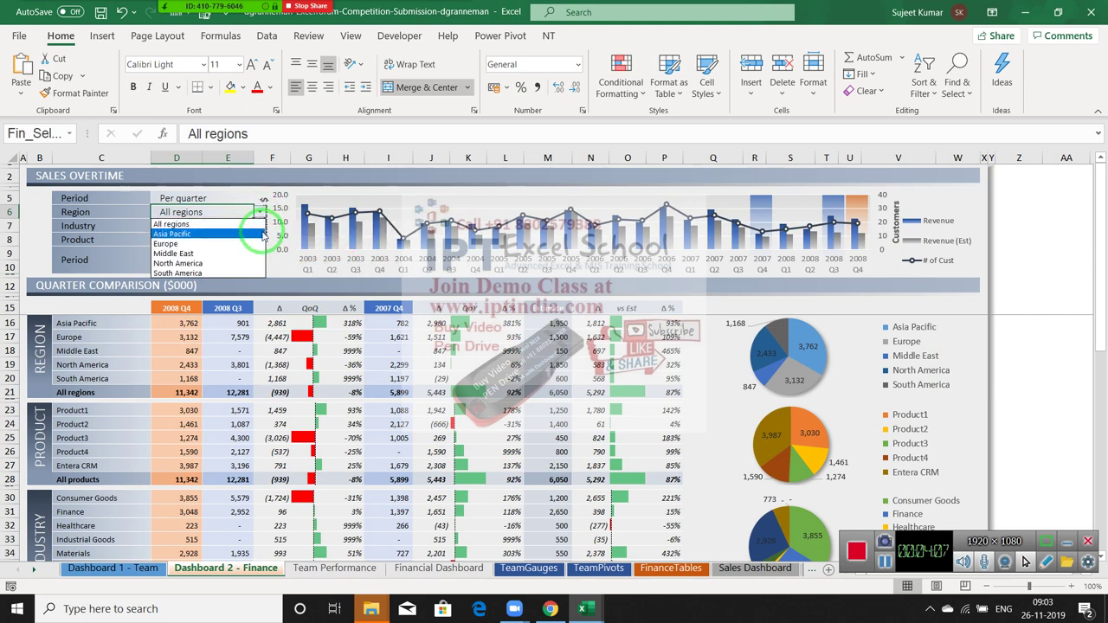
pyautogui.click(262, 234)
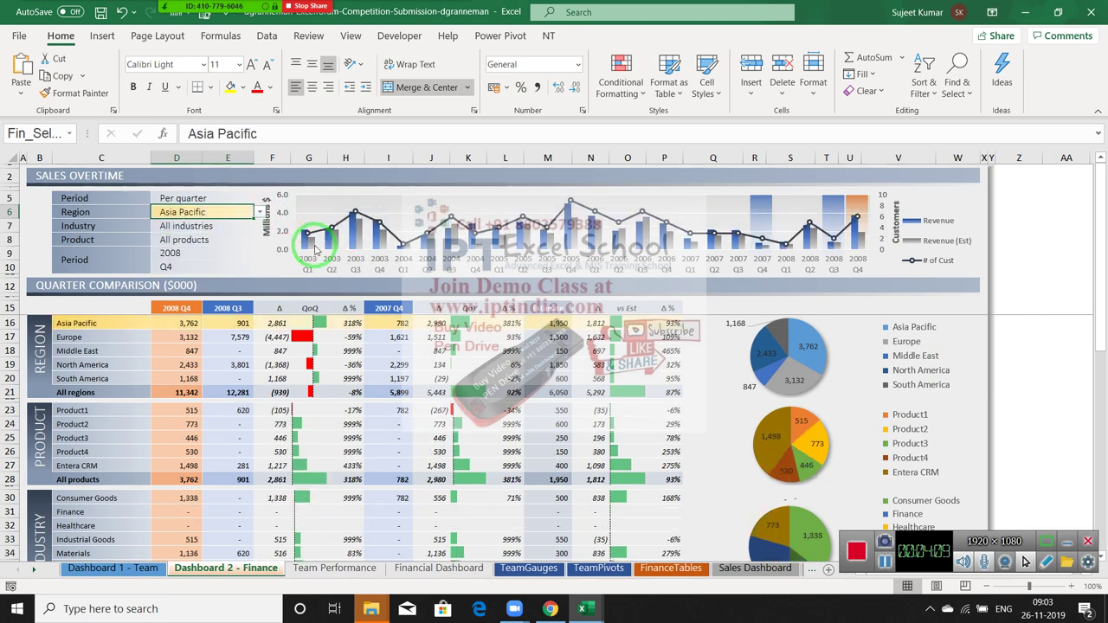
pyautogui.click(262, 213)
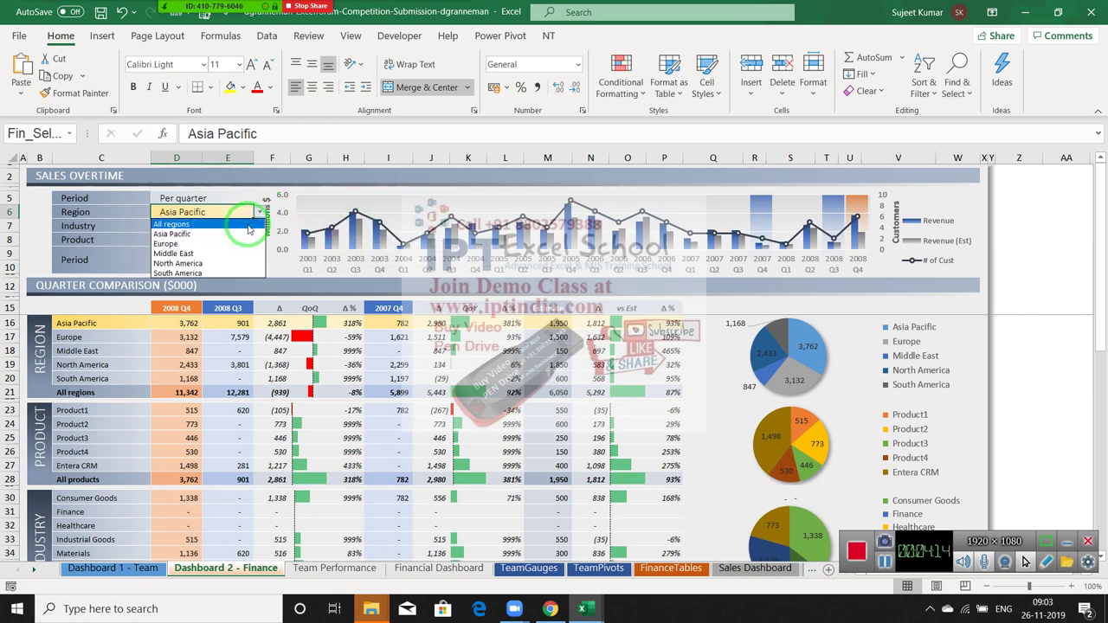
pyautogui.click(54, 256)
# - Keep the Industry filter on All industries and select the filter cells D6 to D10
pyautogui.click(221, 226)
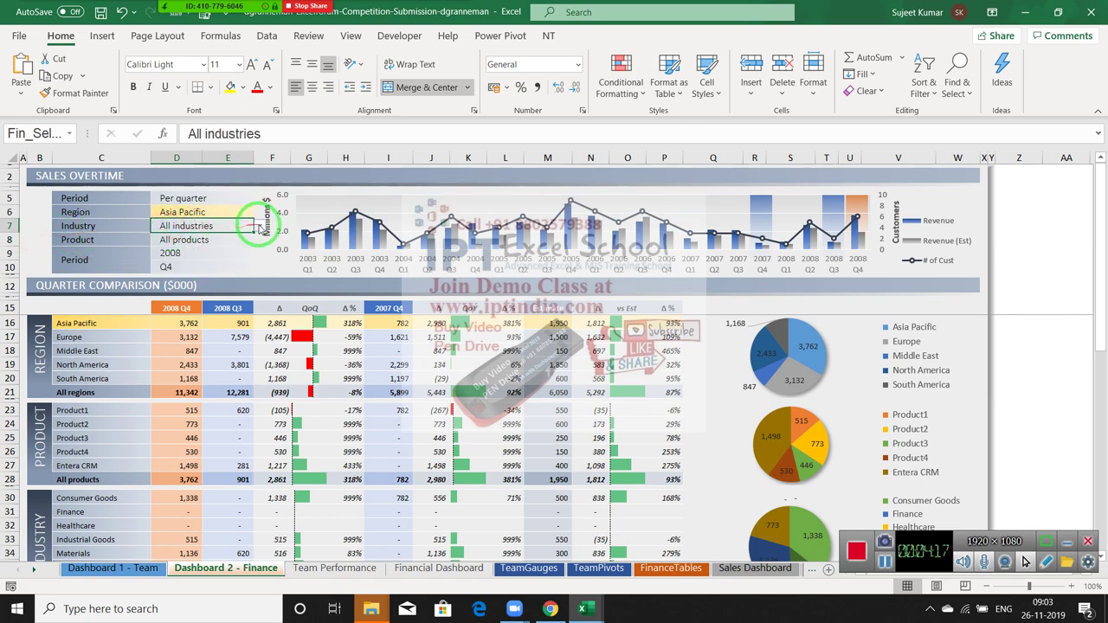
pyautogui.click(261, 227)
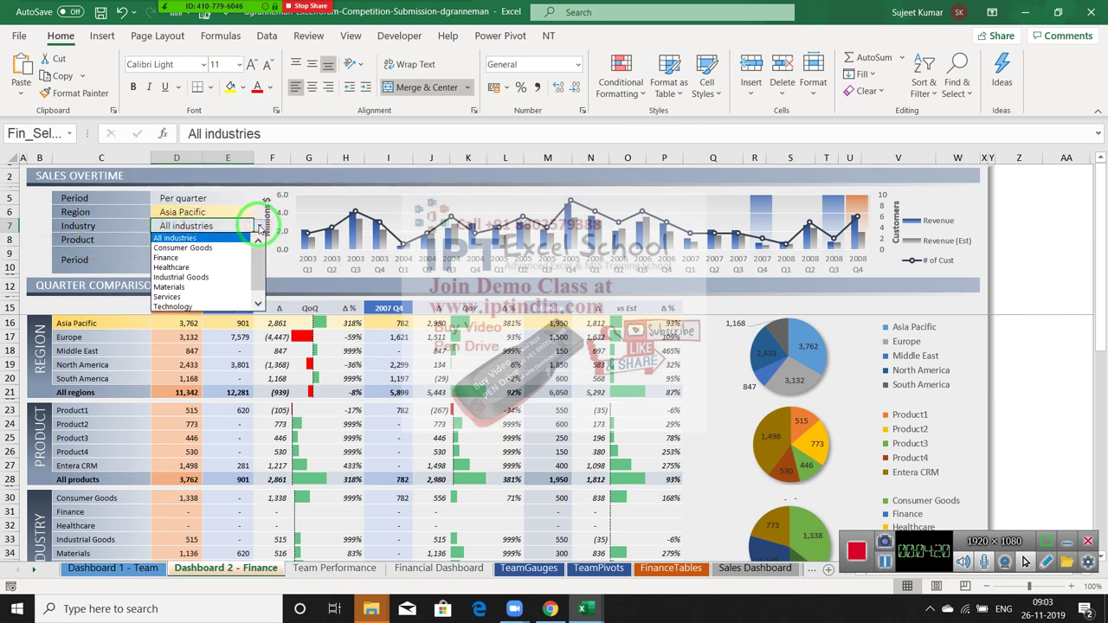
pyautogui.click(39, 241)
pyautogui.click(173, 240)
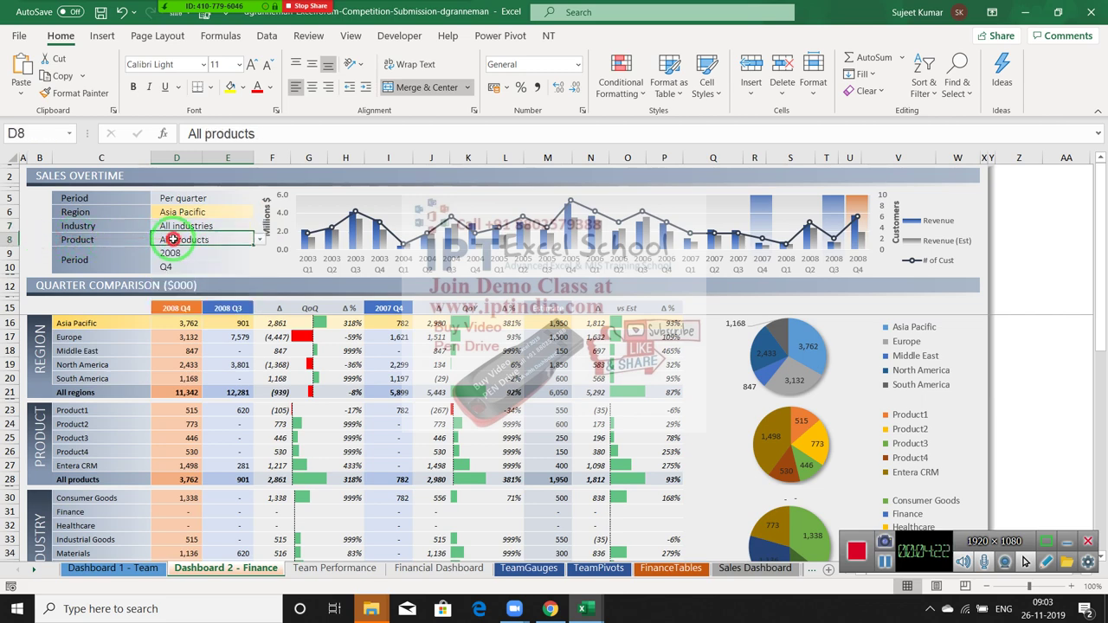
pyautogui.click(165, 251)
pyautogui.click(188, 263)
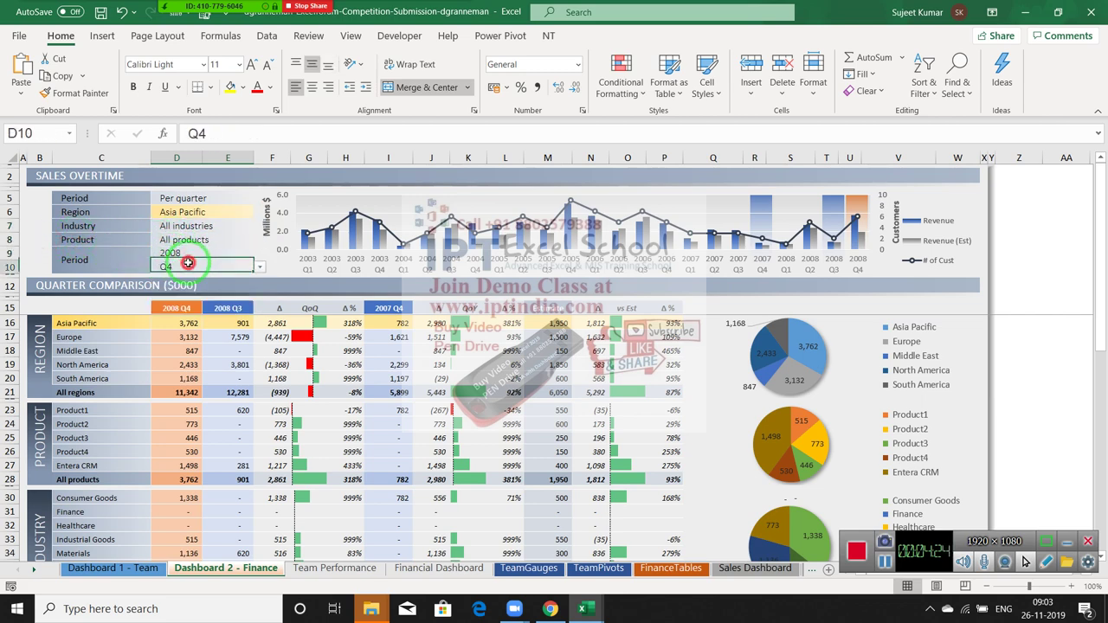
pyautogui.moveTo(188, 263); pyautogui.dragTo(181, 218)
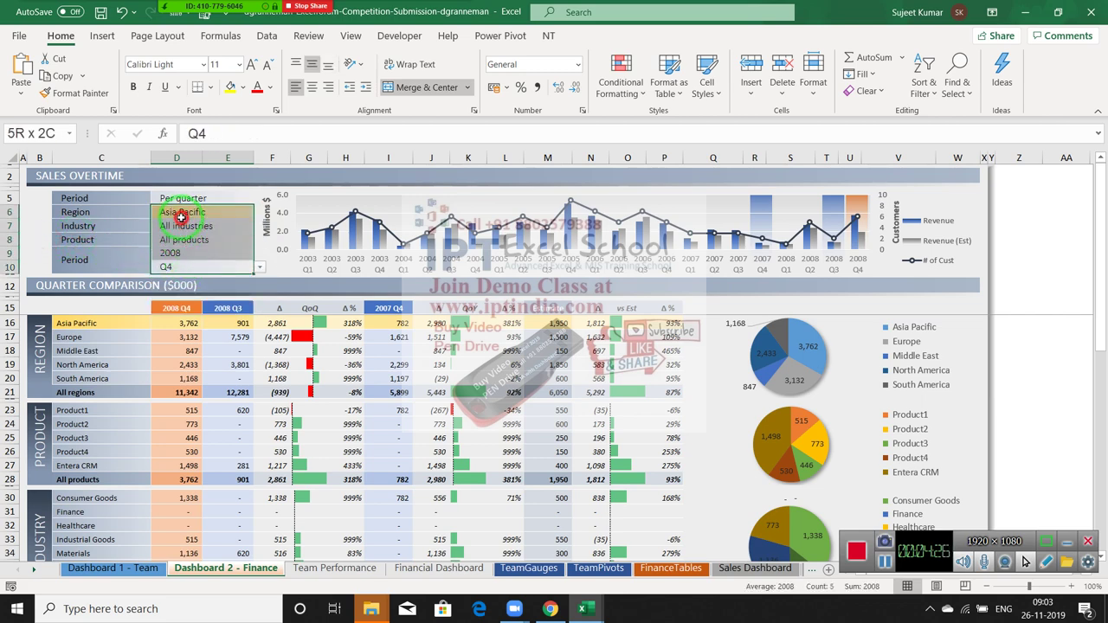
pyautogui.moveTo(181, 218); pyautogui.dragTo(189, 208)
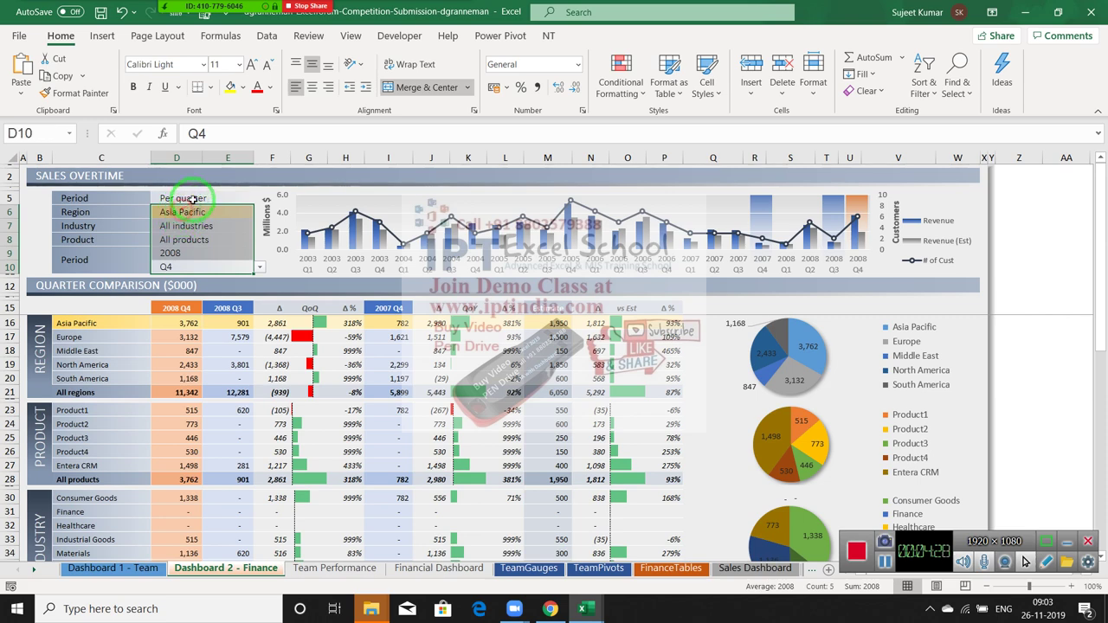
# - Leave the D5 Period filter on Per quarter and inspect the formula in H25
pyautogui.click(192, 199)
pyautogui.click(259, 199)
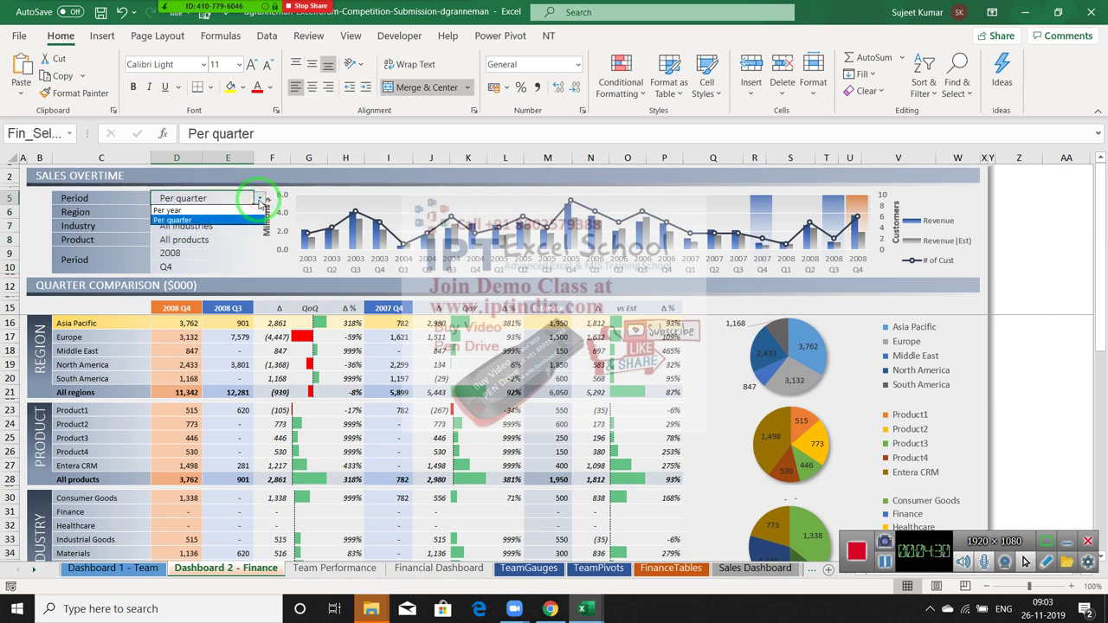
pyautogui.click(53, 225)
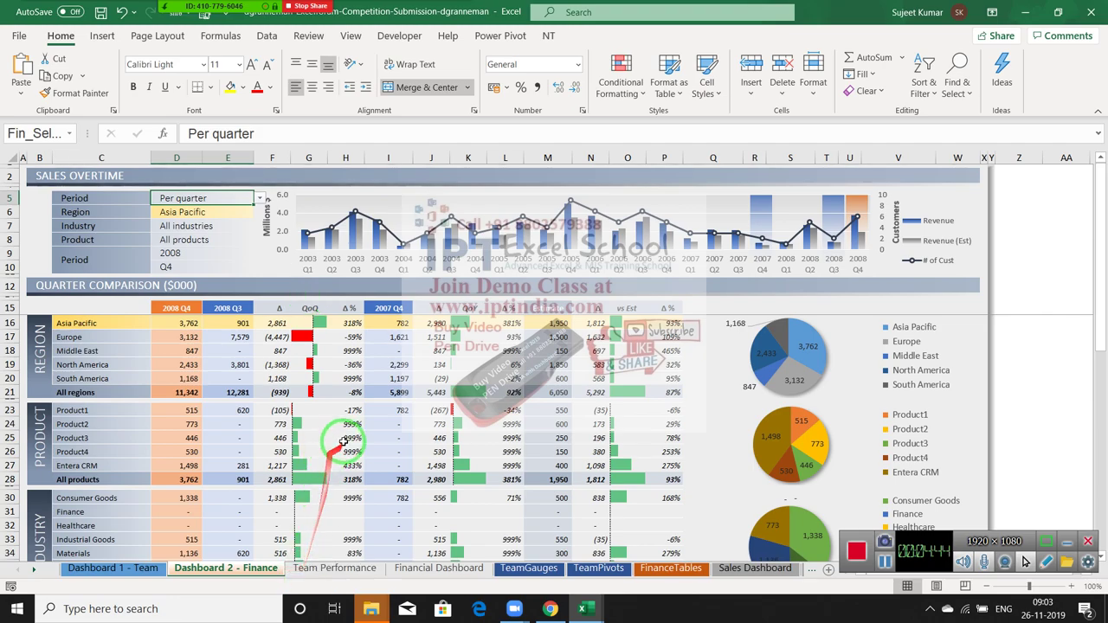
pyautogui.click(343, 438)
pyautogui.click(303, 568)
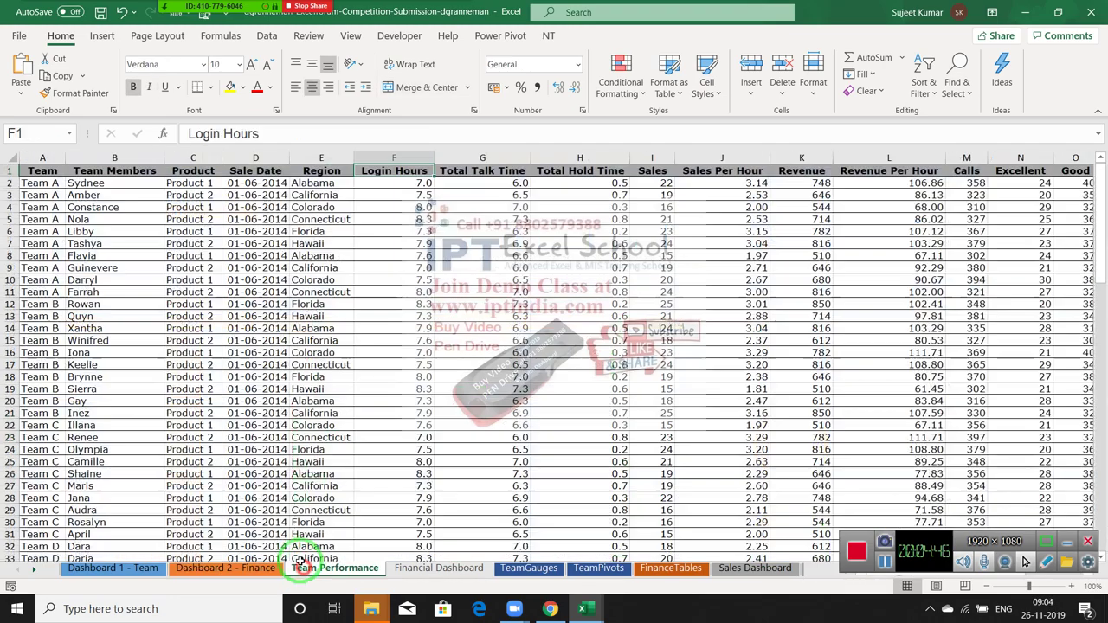
pyautogui.scroll(-1, 232, 486)
pyautogui.scroll(1, 232, 486)
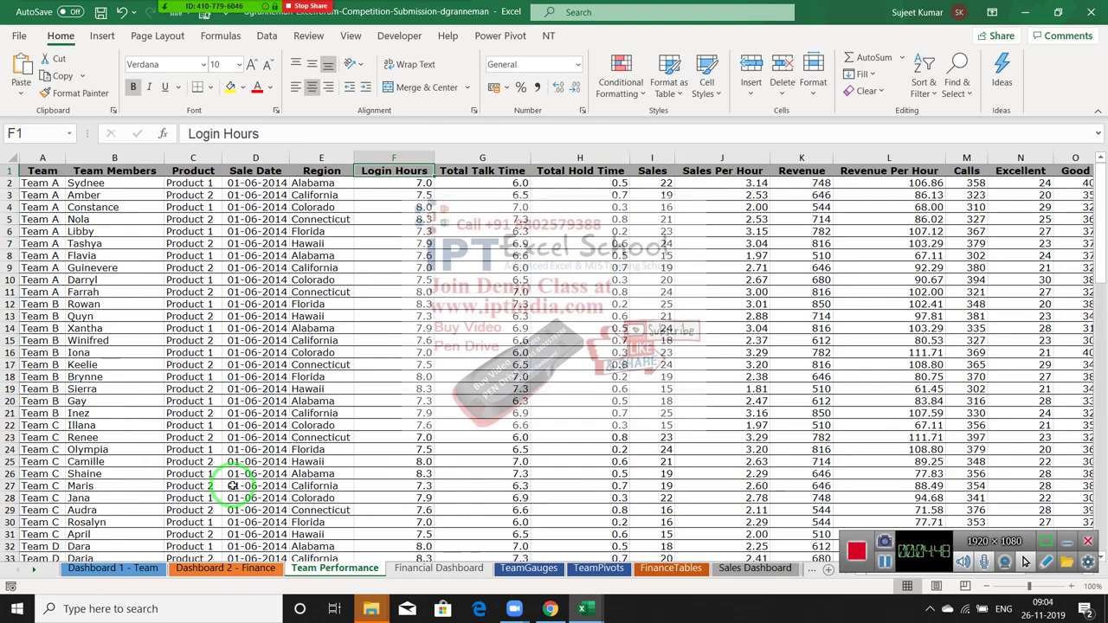
pyautogui.scroll(-11, 232, 485)
pyautogui.scroll(-5, 232, 485)
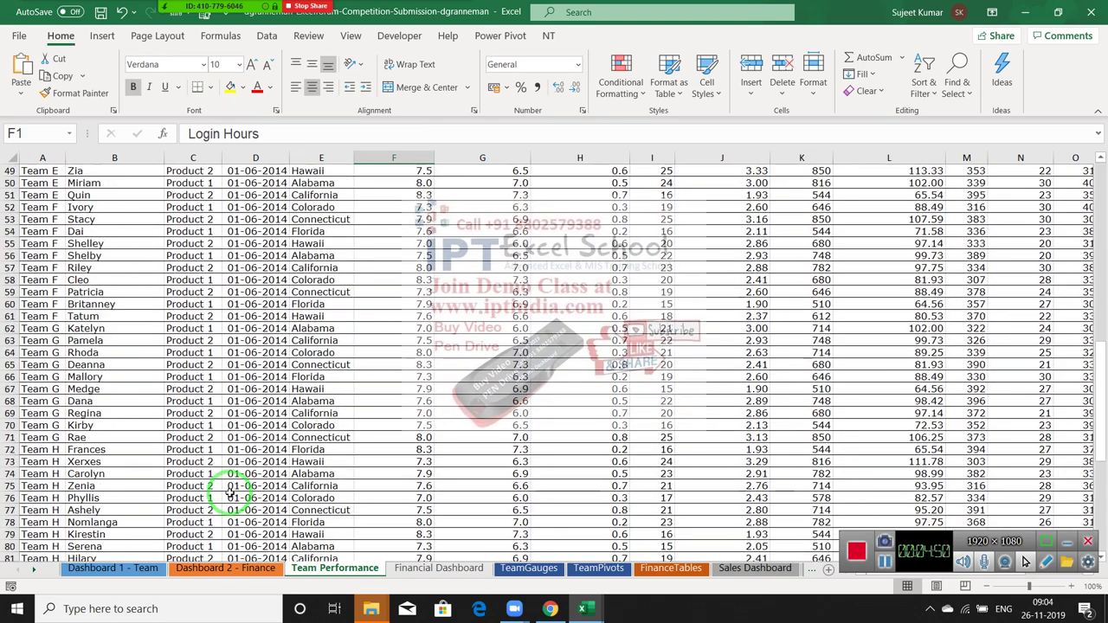
pyautogui.scroll(-5, 230, 492)
pyautogui.scroll(-5, 229, 492)
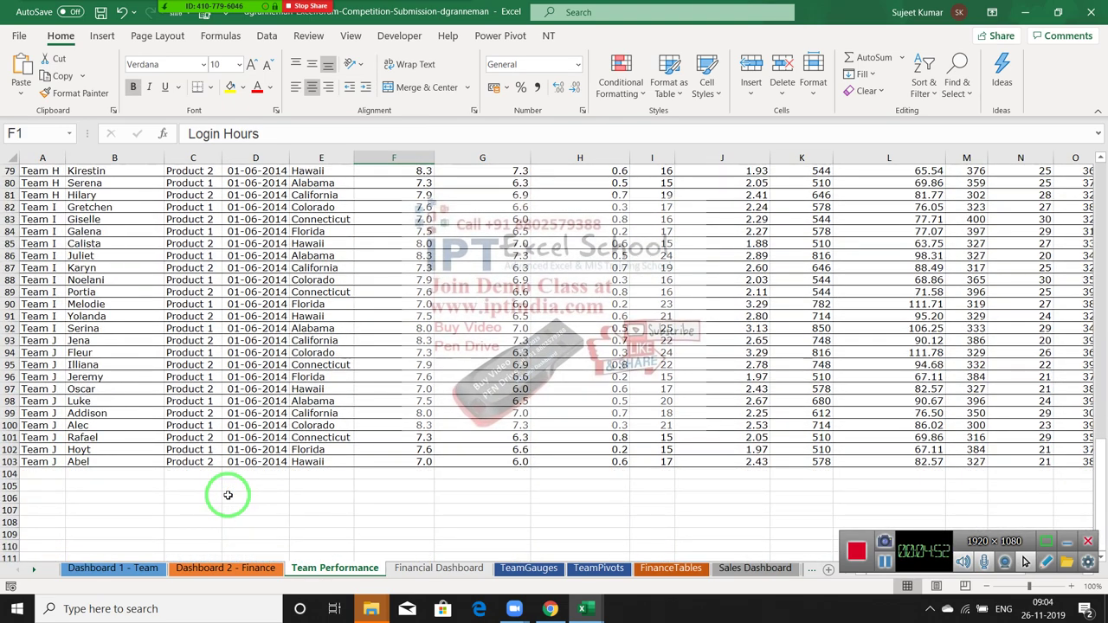
pyautogui.scroll(5, 226, 495)
pyautogui.scroll(8, 227, 495)
pyautogui.scroll(12, 226, 495)
pyautogui.scroll(1, 227, 495)
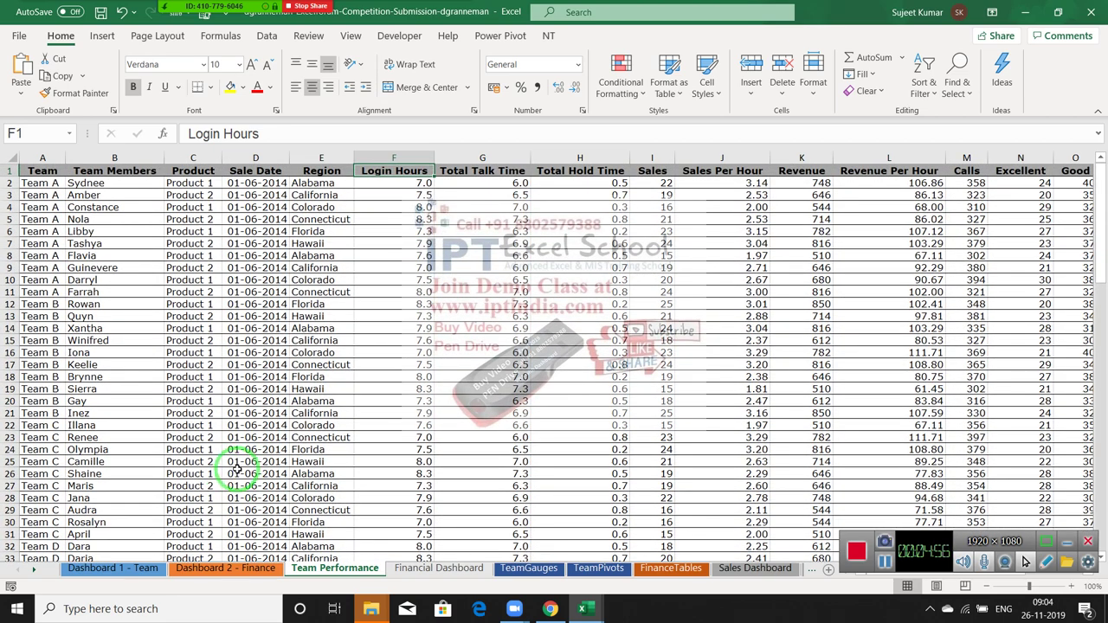
pyautogui.scroll(-6, 104, 439)
pyautogui.scroll(6, 104, 439)
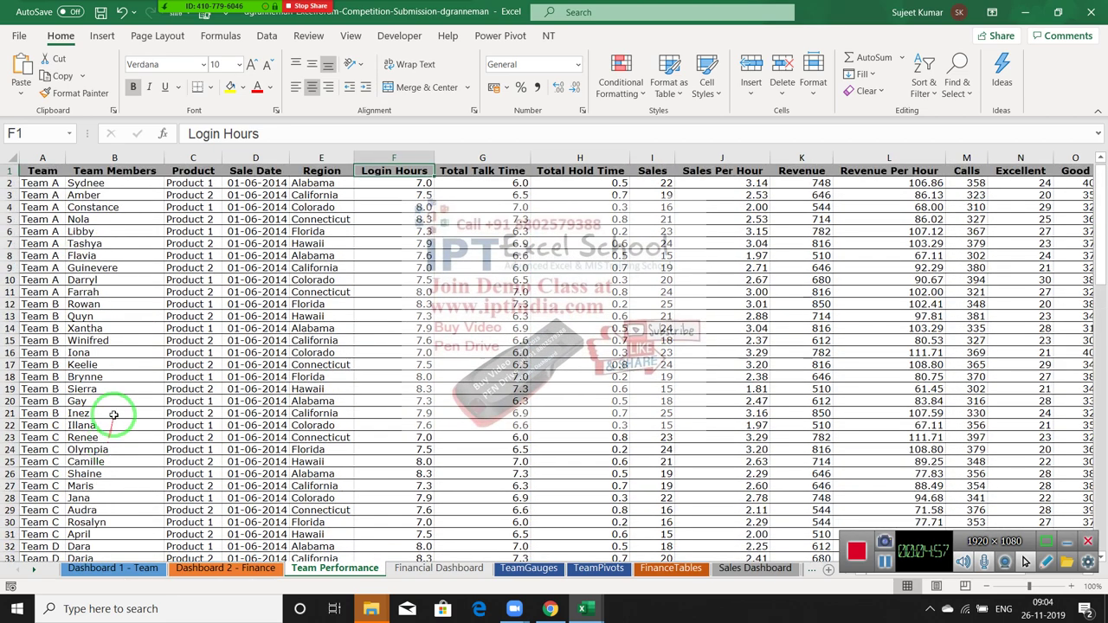
pyautogui.click(52, 184)
pyautogui.moveTo(75, 188); pyautogui.dragTo(251, 279)
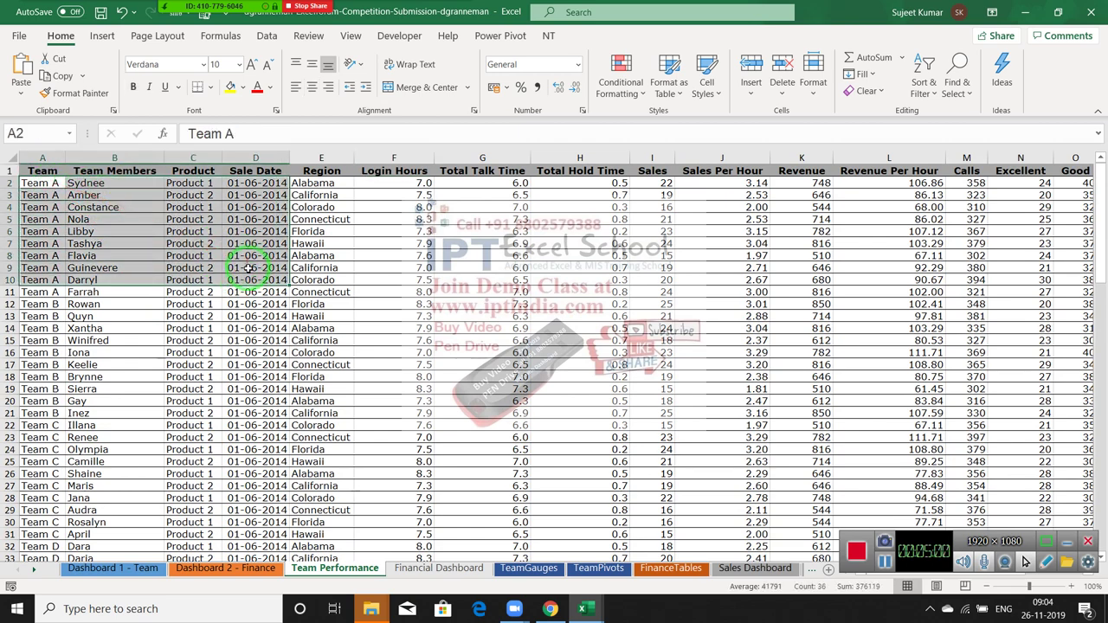
pyautogui.scroll(-2, 297, 420)
pyautogui.scroll(-1, 303, 424)
pyautogui.scroll(3, 303, 423)
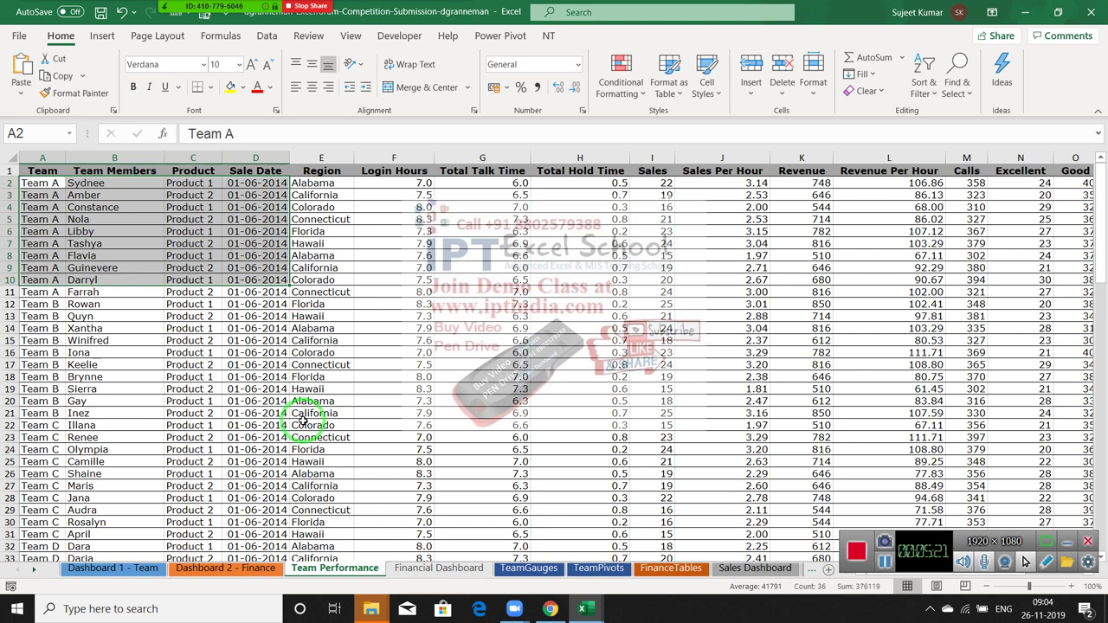
# - Close the competition workbook without saving and widen column C to fit Data Storage
pyautogui.click(1091, 13)
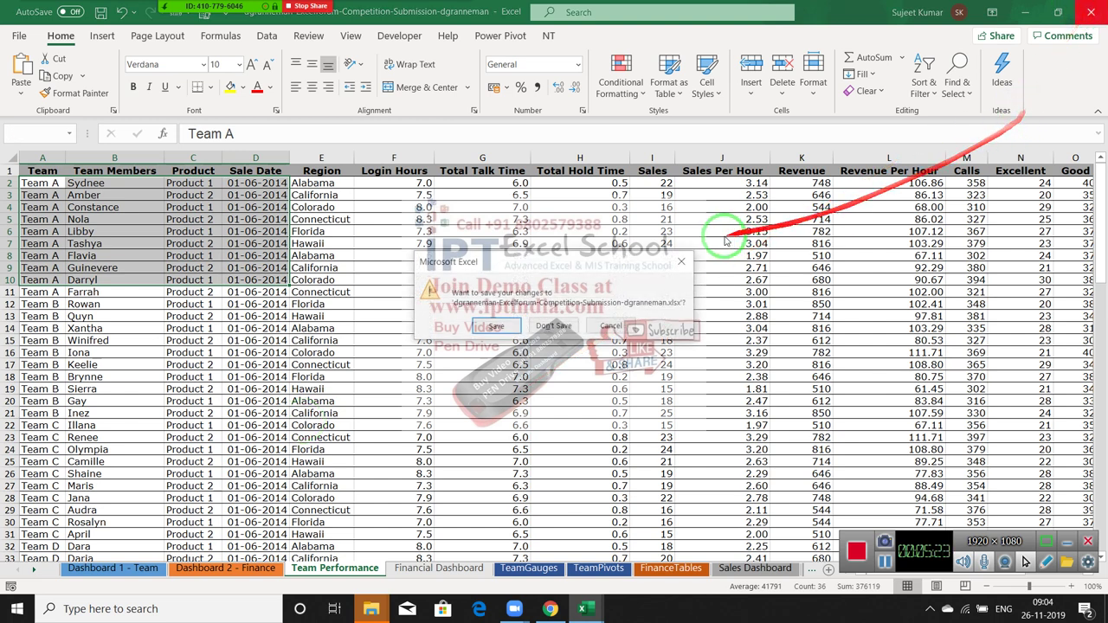
pyautogui.click(553, 326)
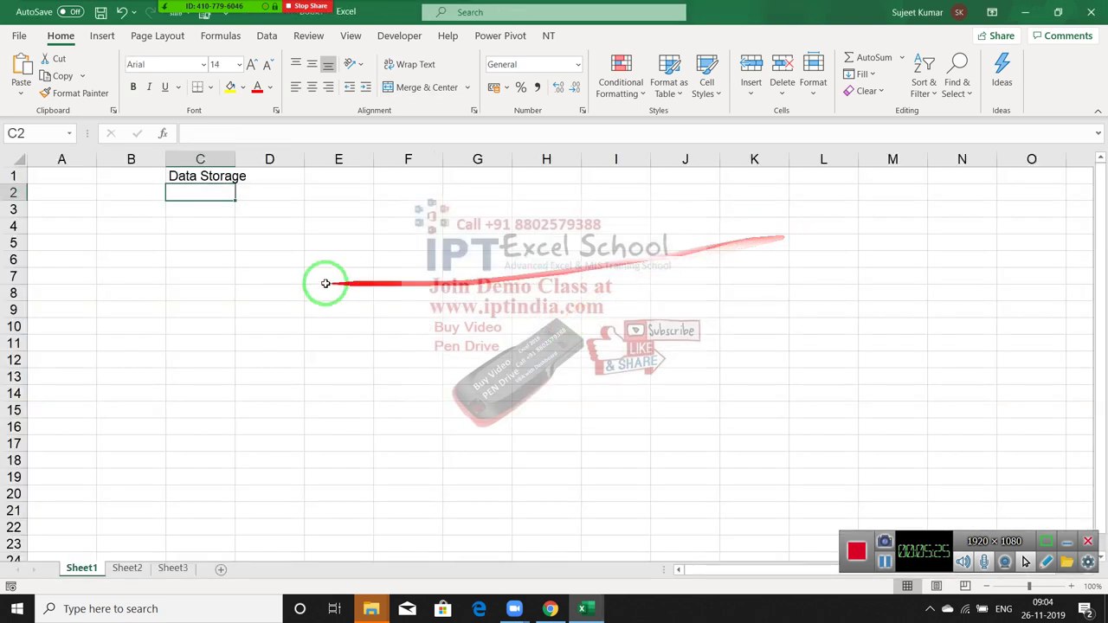
pyautogui.doubleClick(233, 156)
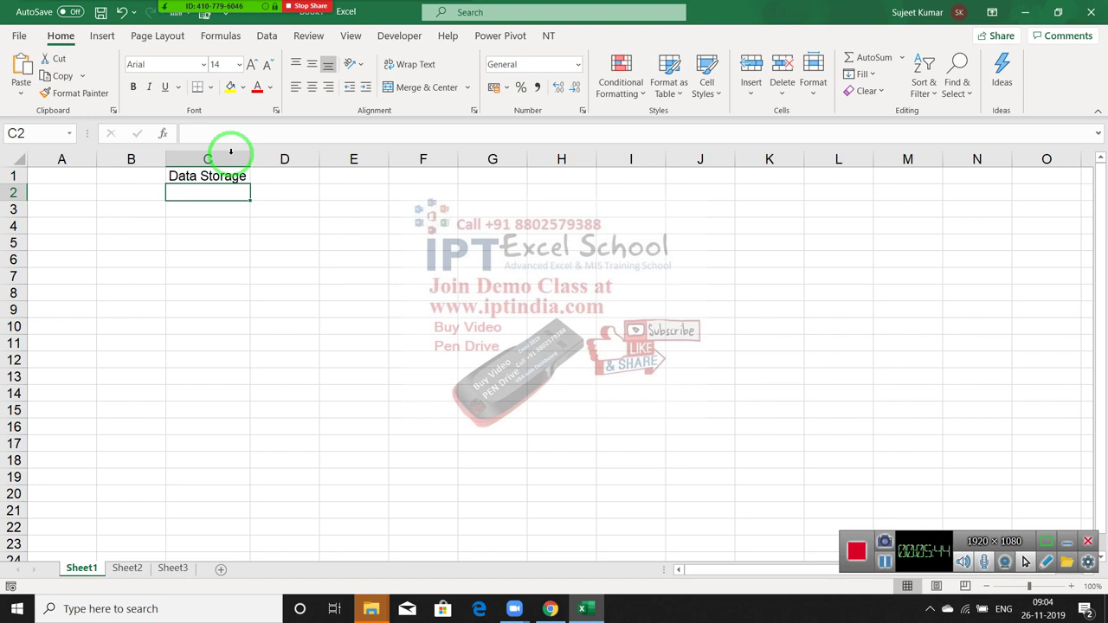
# - Enter 'Calculation' in cell C2, fixing a stray semicolon typo
pyautogui.write('C')
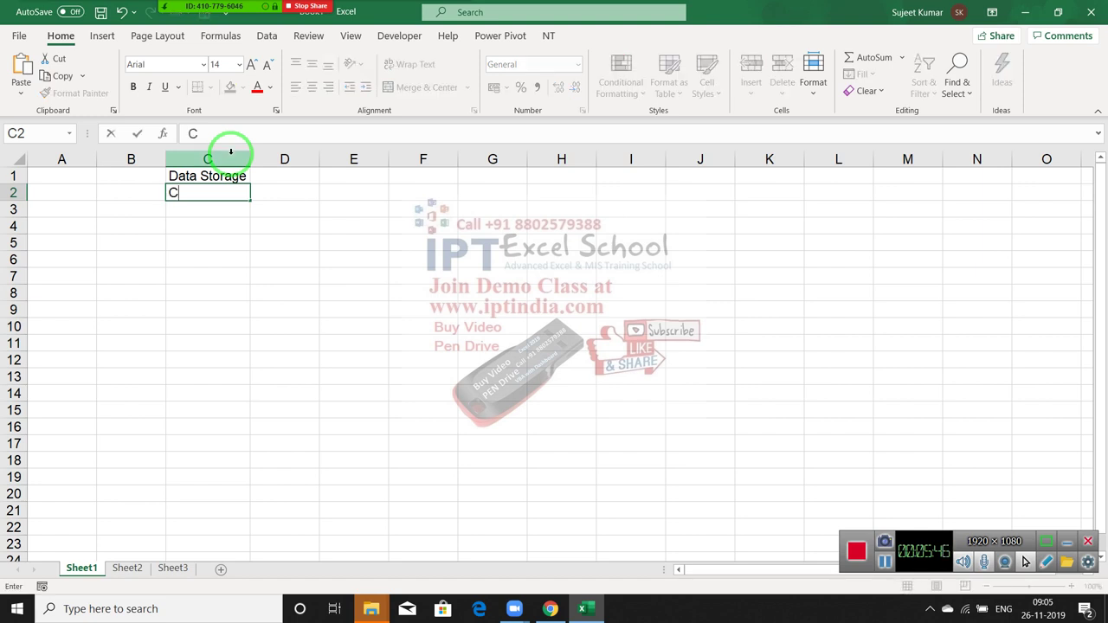
pyautogui.write('a')
pyautogui.write('cu;')
pyautogui.press('BackSpace')
pyautogui.write('latio')
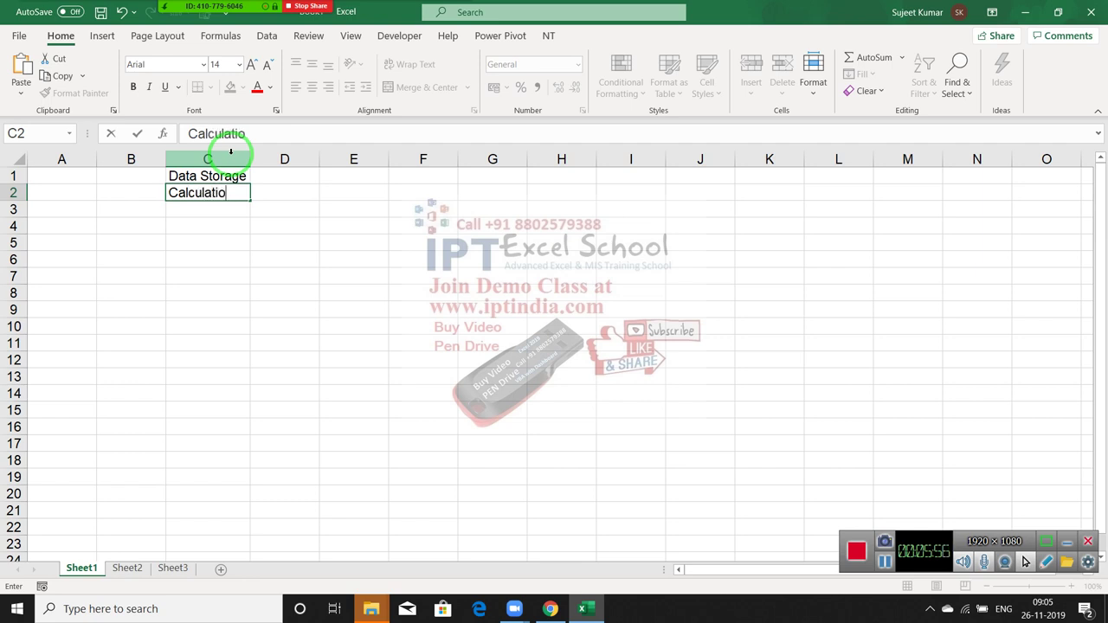
pyautogui.write('n')
pyautogui.press('Return')
pyautogui.press('Right')
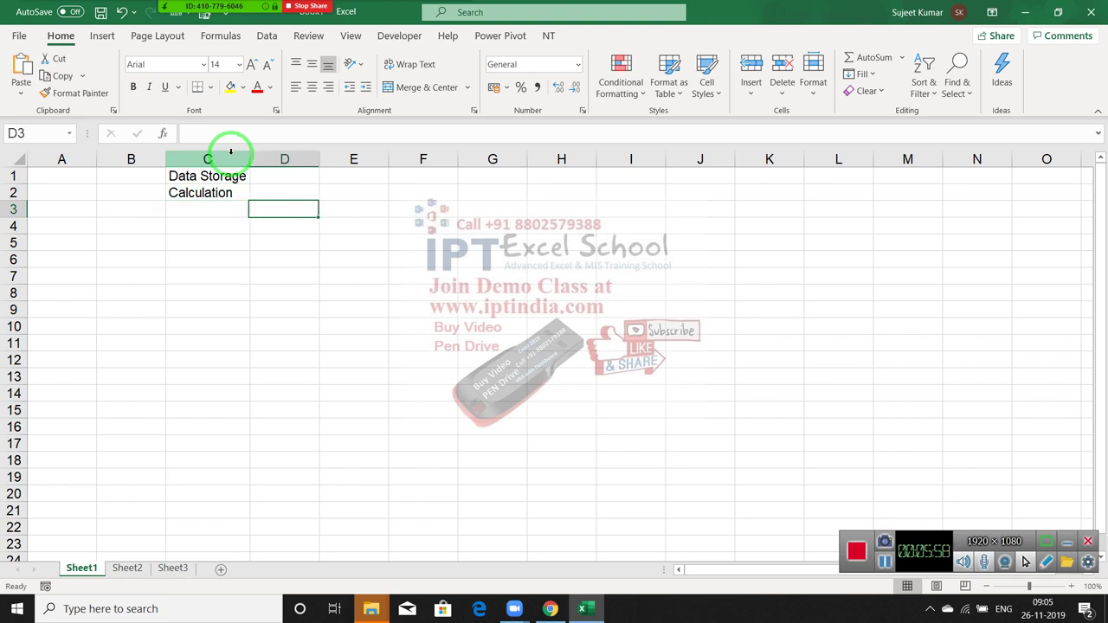
pyautogui.press('Right')
pyautogui.press('Right')
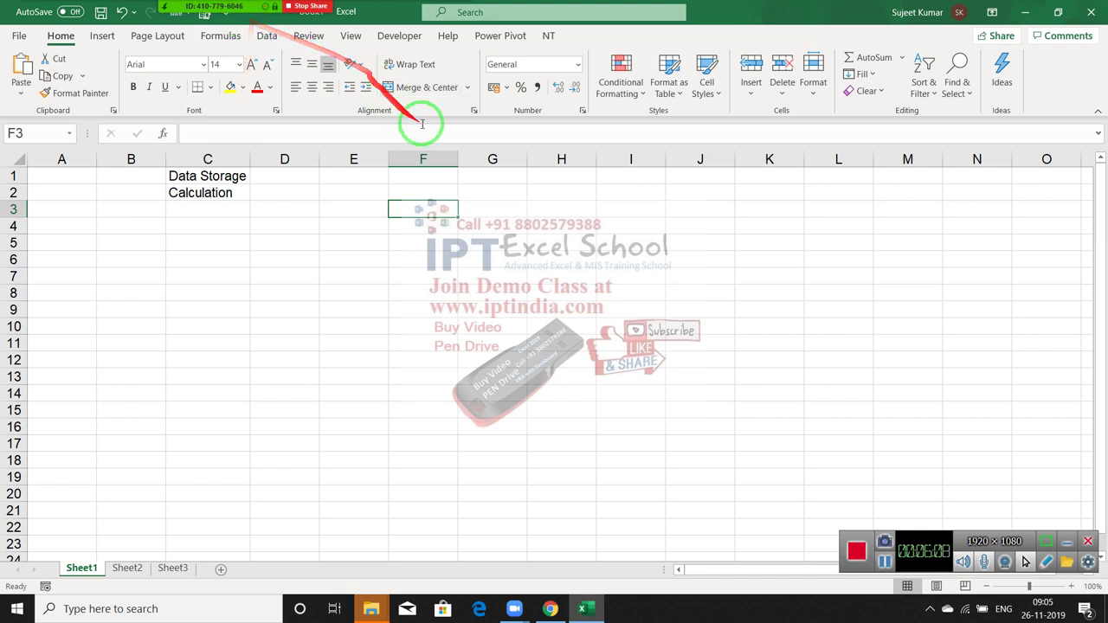
# - Select column F on Sheet1
pyautogui.moveTo(425, 158)
pyautogui.mouseDown()
pyautogui.moveTo(473, 165)
pyautogui.moveTo(425, 168)
pyautogui.mouseUp()
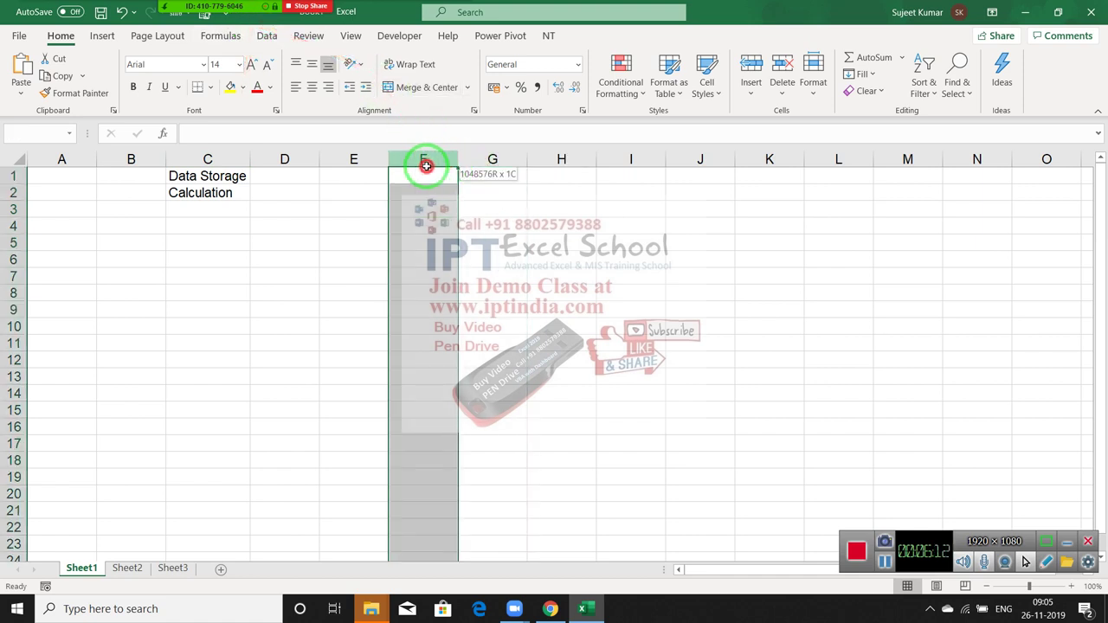
pyautogui.click(423, 173)
pyautogui.click(423, 159)
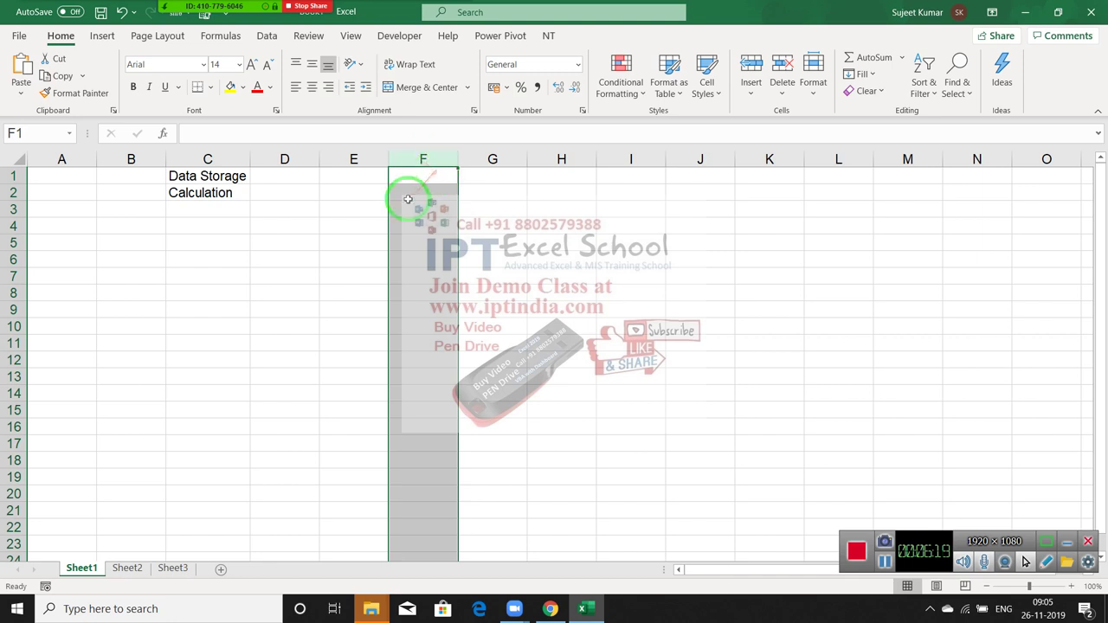
# - Enter 20 in E2, 30 in F2, and =E2+F2 in G2 to show 50
pyautogui.click(359, 197)
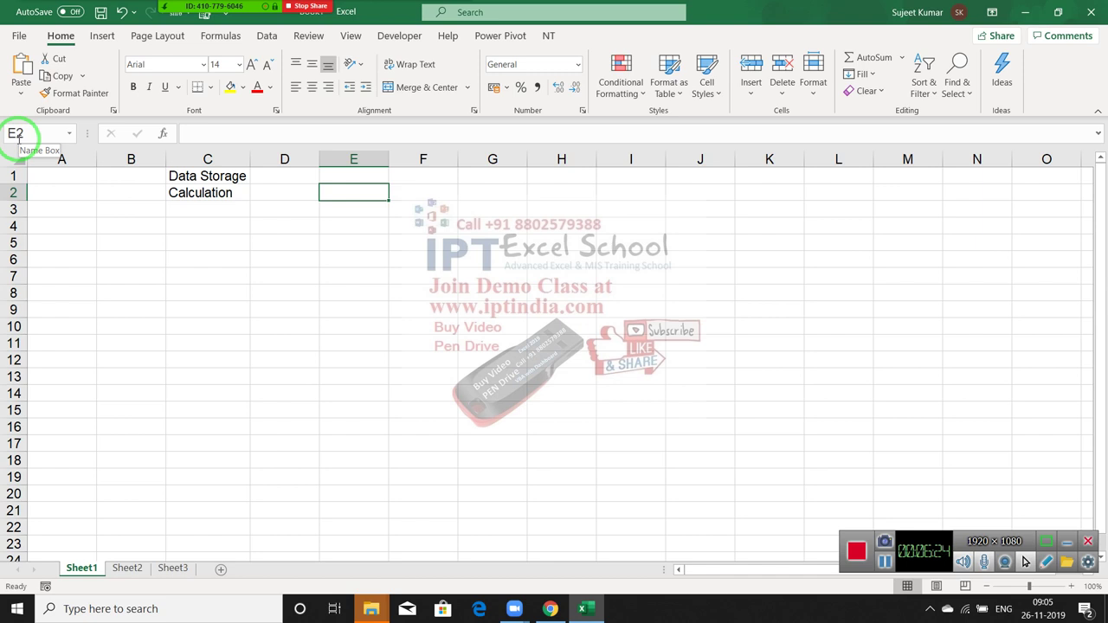
pyautogui.write('20')
pyautogui.press('Tab')
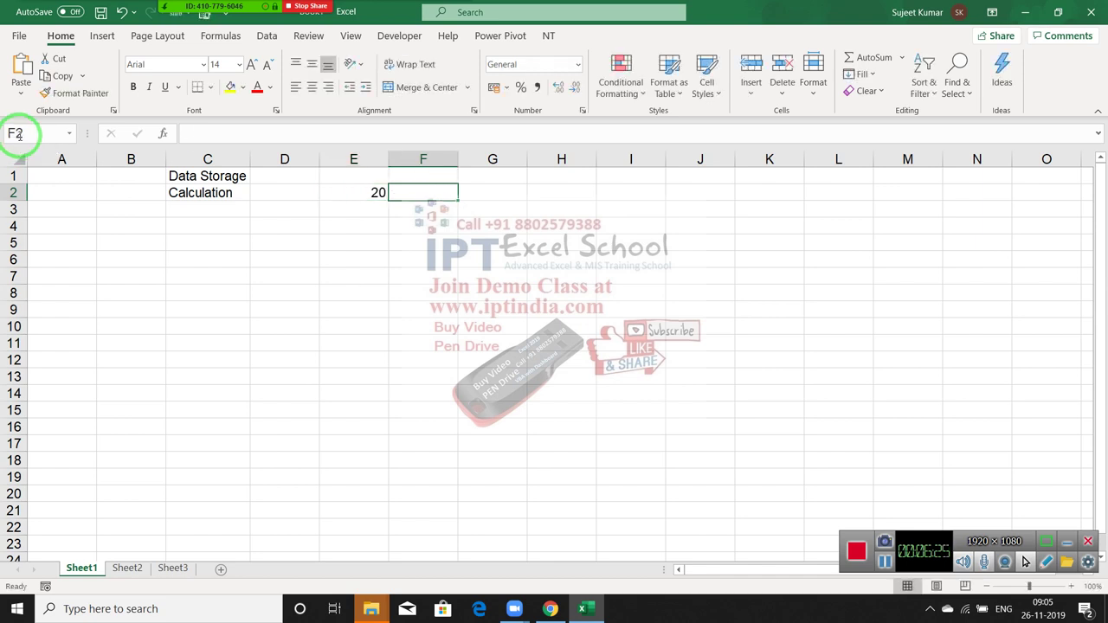
pyautogui.write('30')
pyautogui.press('Tab')
pyautogui.write('=')
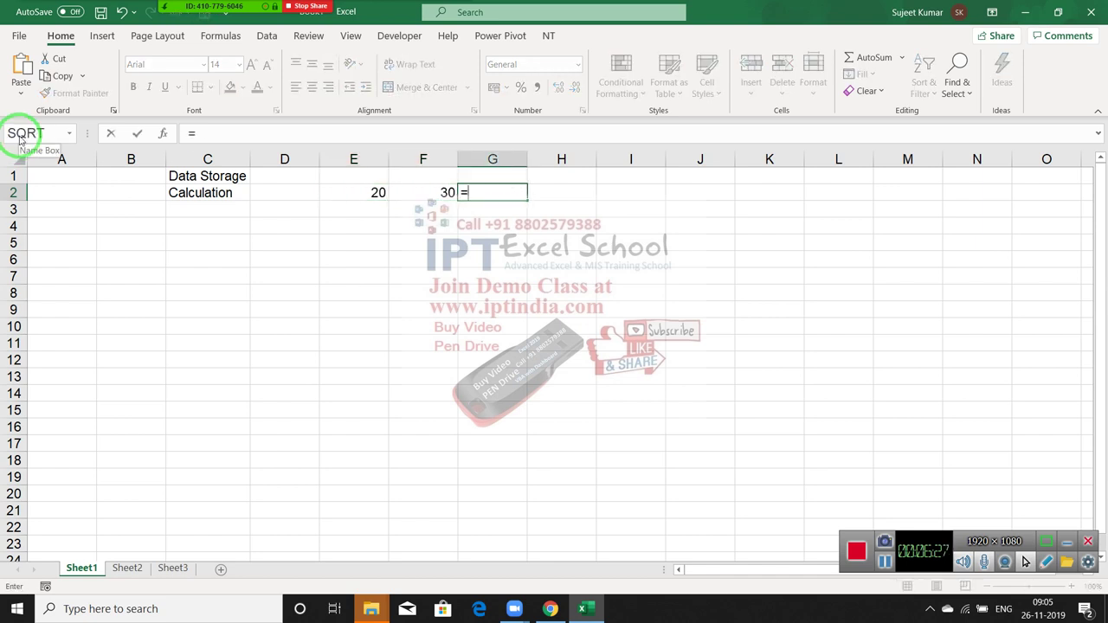
pyautogui.press('Left')
pyautogui.press('Left')
pyautogui.write('+')
pyautogui.press('Left')
pyautogui.press('Return')
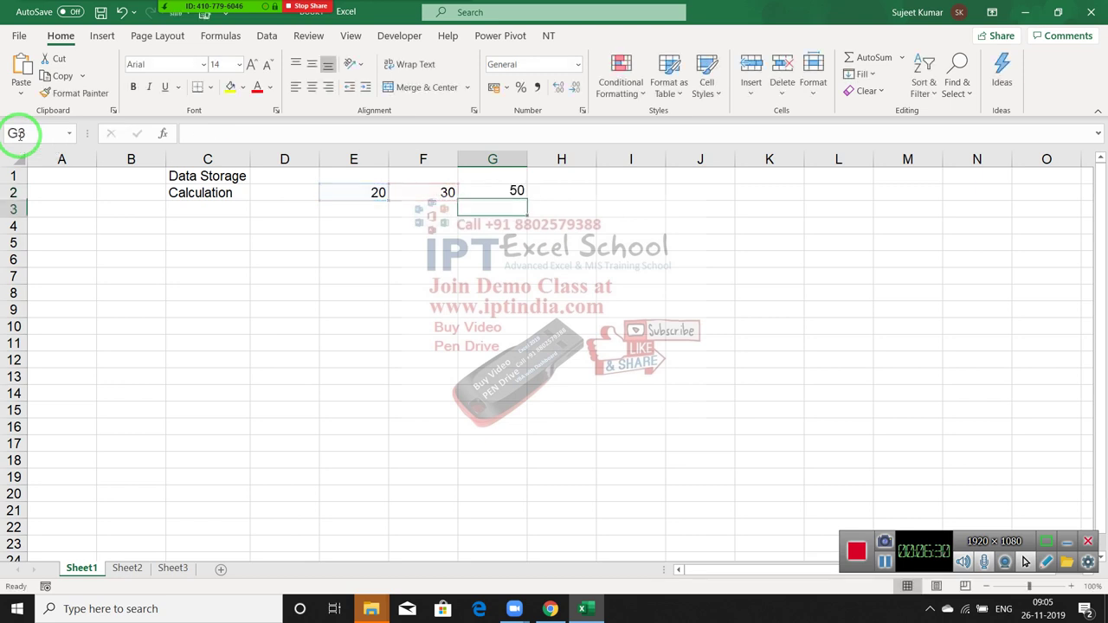
pyautogui.press('Up')
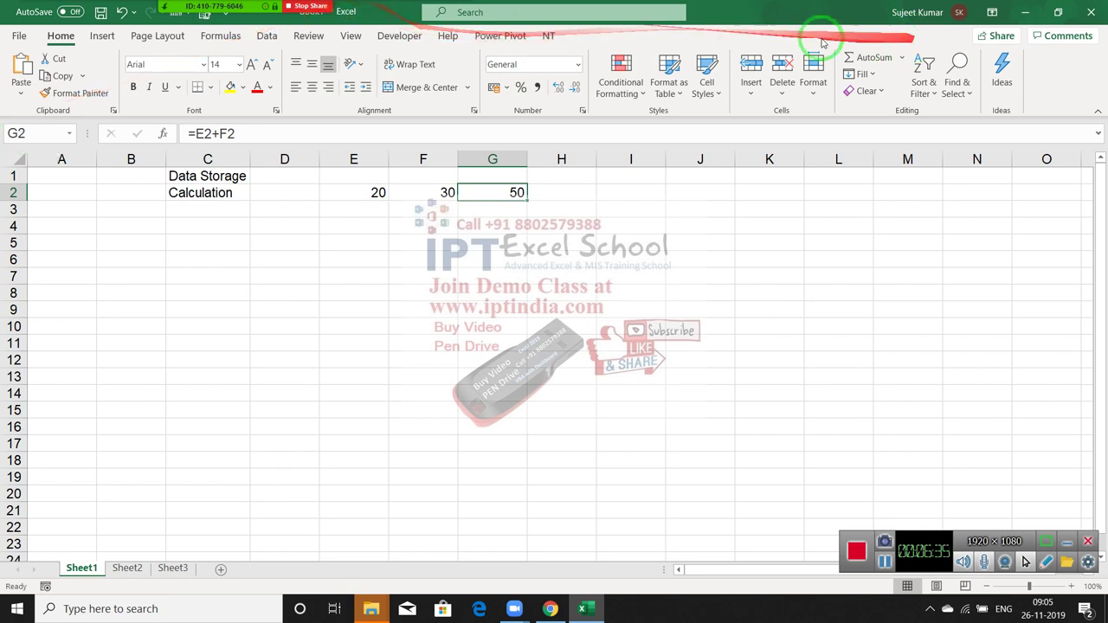
pyautogui.moveTo(188, 31)
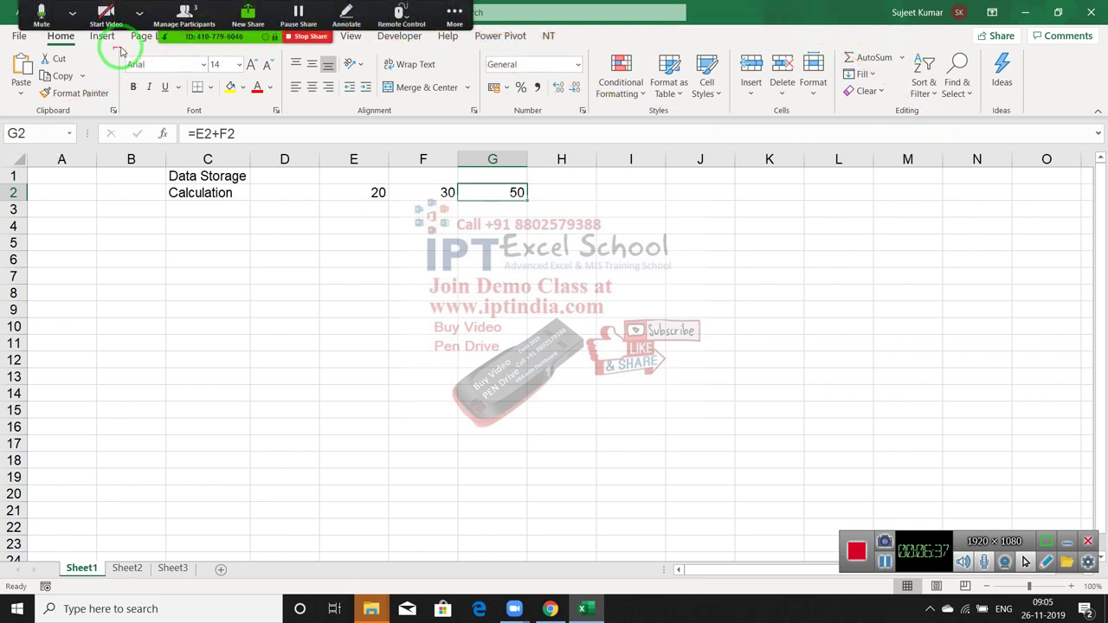
pyautogui.click(374, 242)
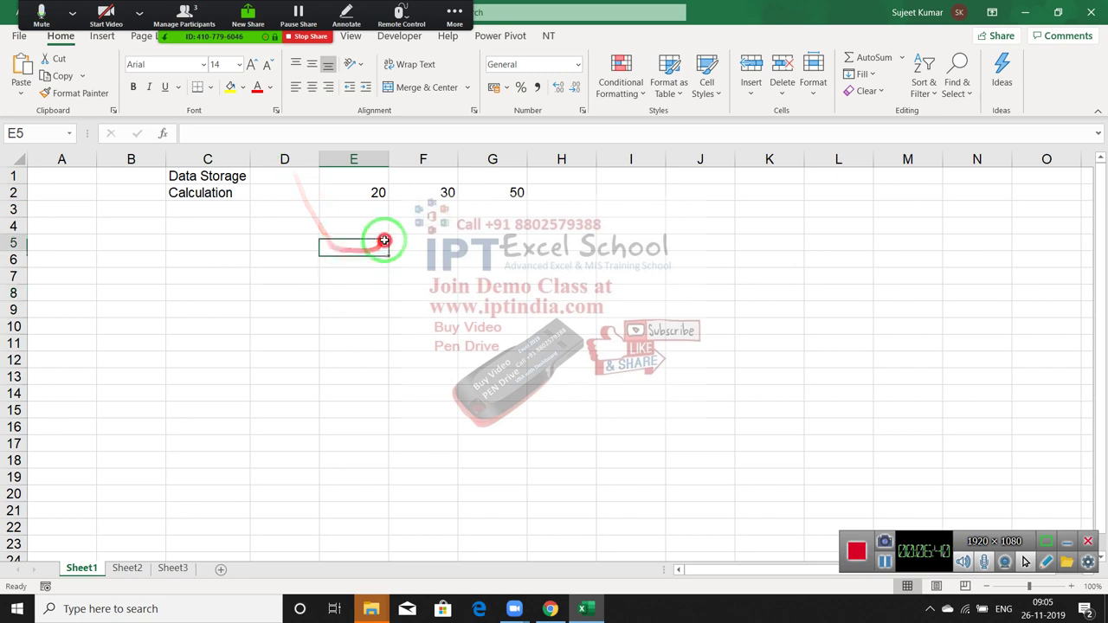
pyautogui.click(163, 133)
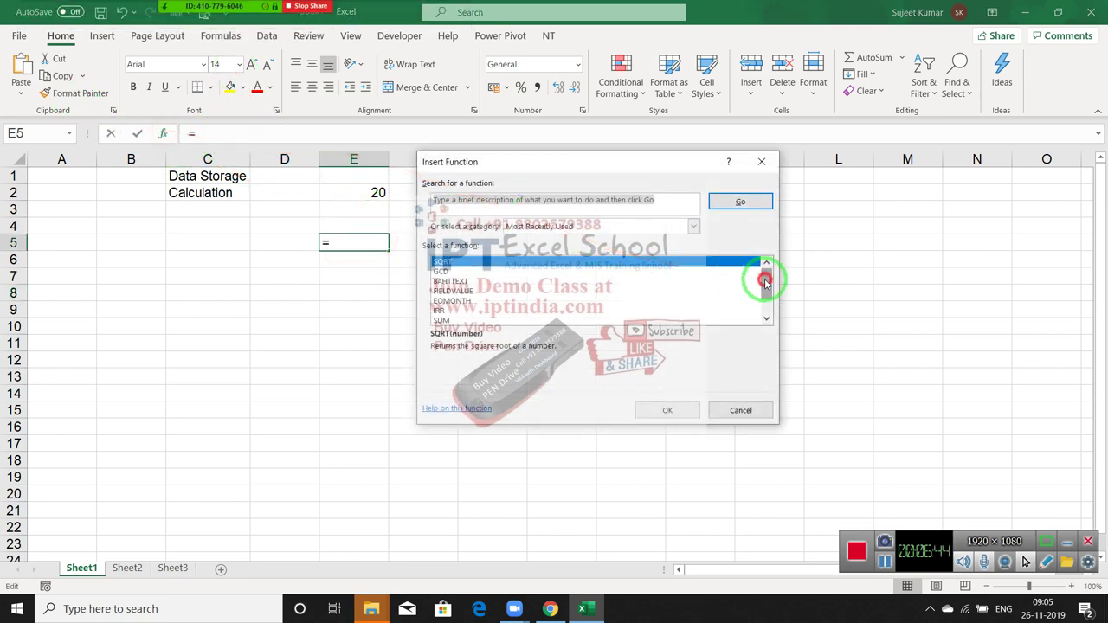
pyautogui.moveTo(766, 277); pyautogui.dragTo(767, 327)
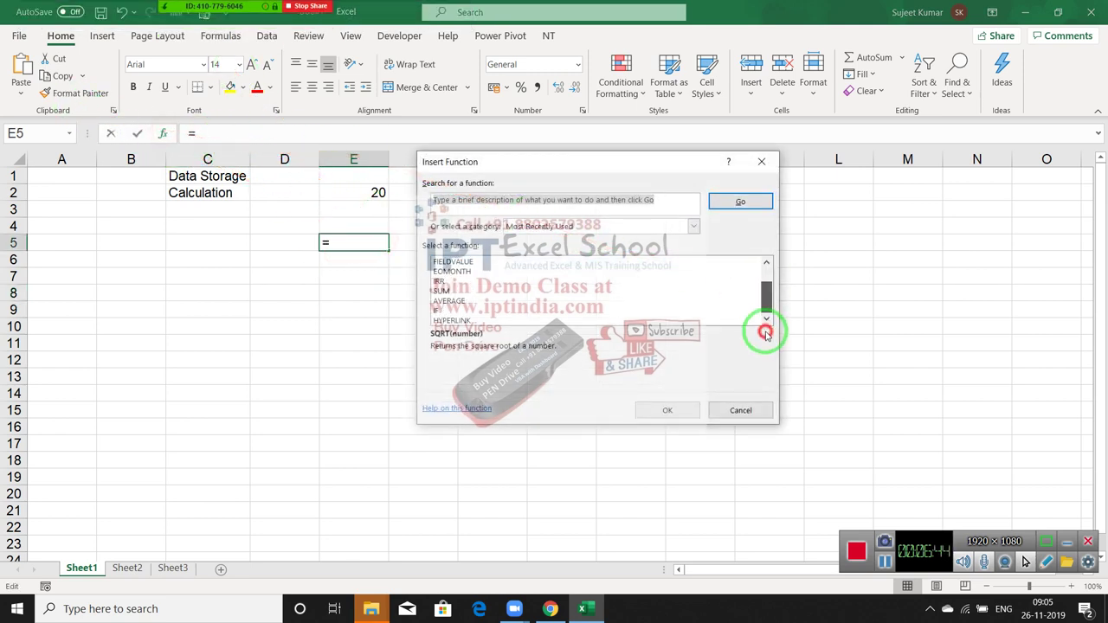
pyautogui.click(649, 227)
pyautogui.click(623, 248)
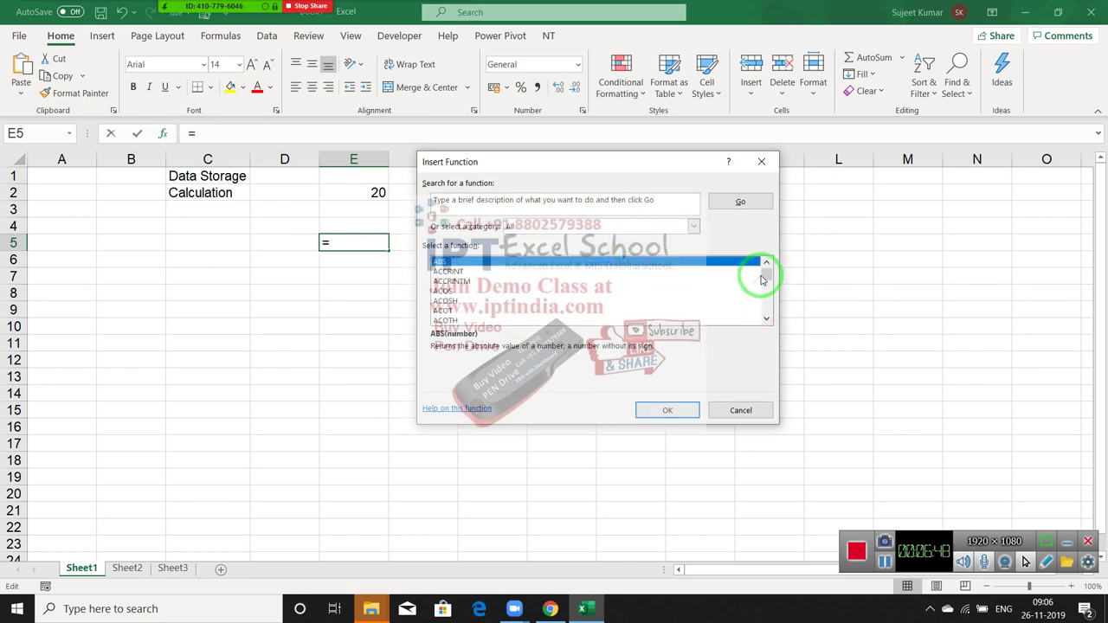
pyautogui.moveTo(765, 270); pyautogui.dragTo(763, 289)
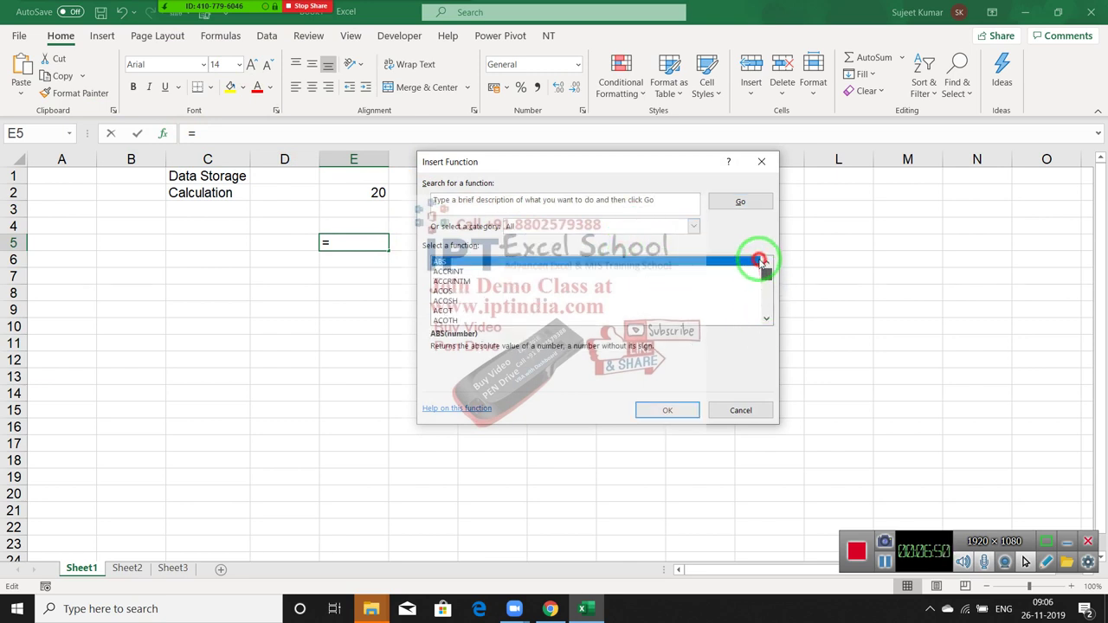
pyautogui.click(761, 162)
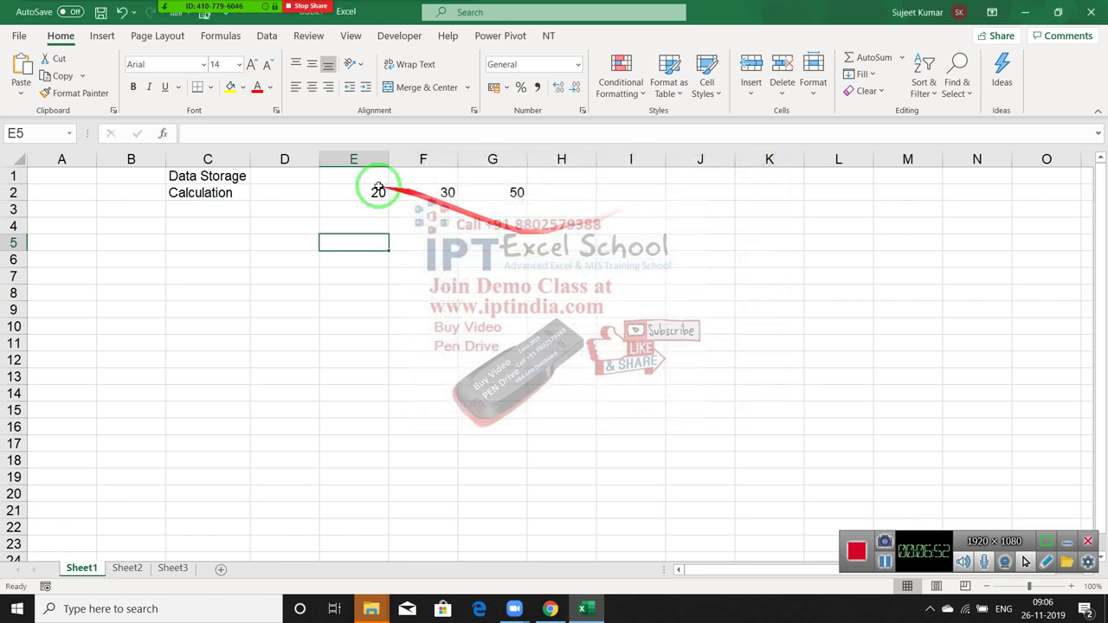
pyautogui.moveTo(354, 178); pyautogui.dragTo(386, 110)
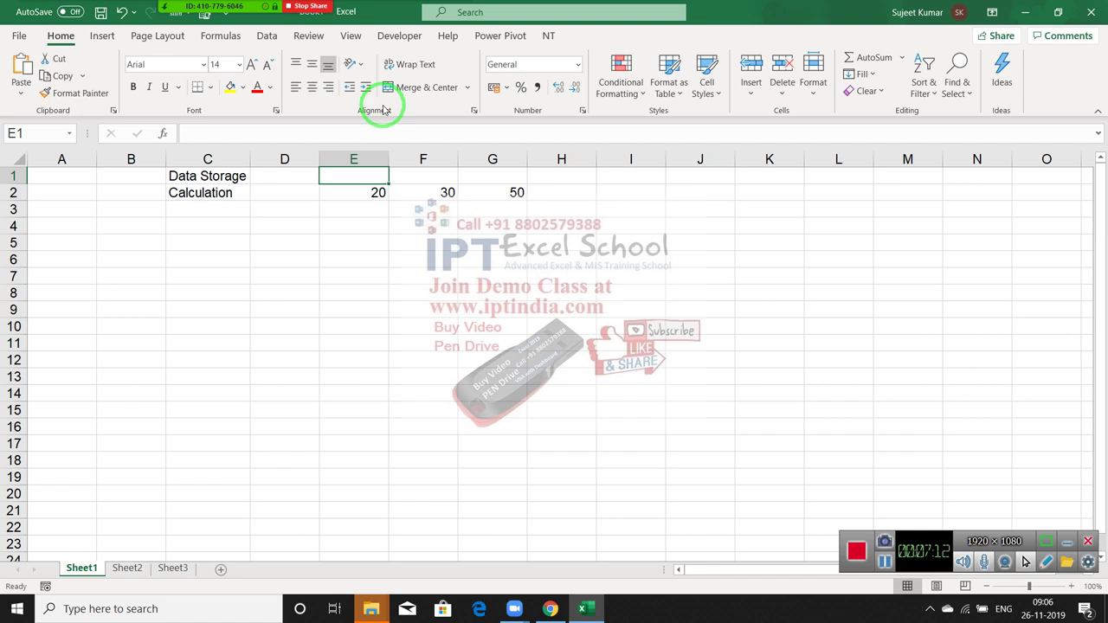
# - Enter the label 'Re-Perstation' in cell C3 below Calculation
pyautogui.press('Down')
pyautogui.press('Down')
pyautogui.press('Left')
pyautogui.press('Left')
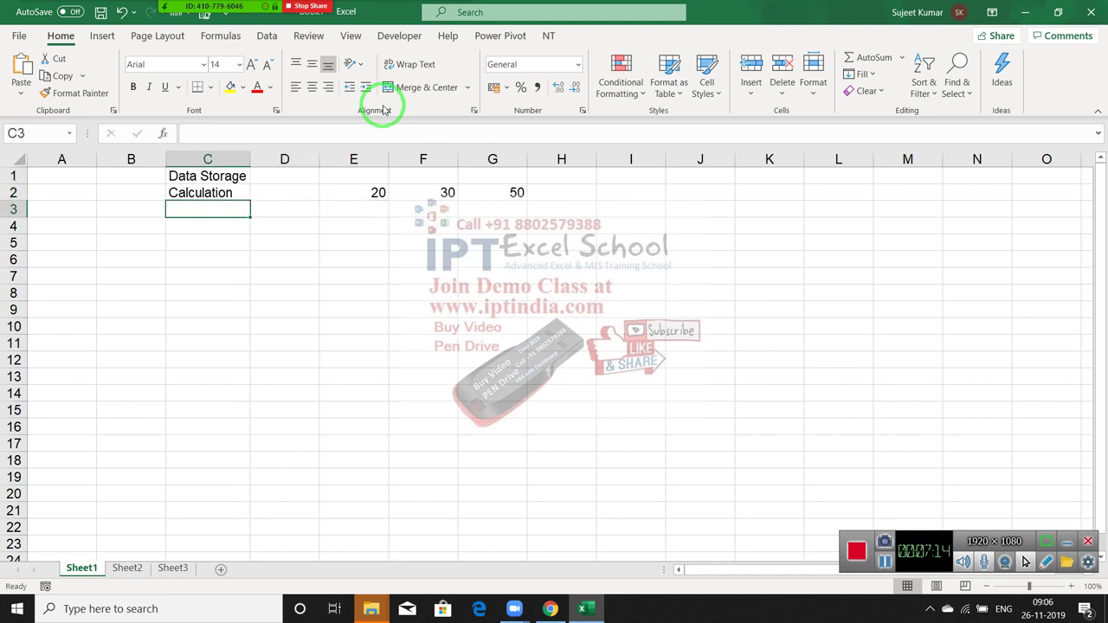
pyautogui.press('Left')
pyautogui.press('Right')
pyautogui.press('Up')
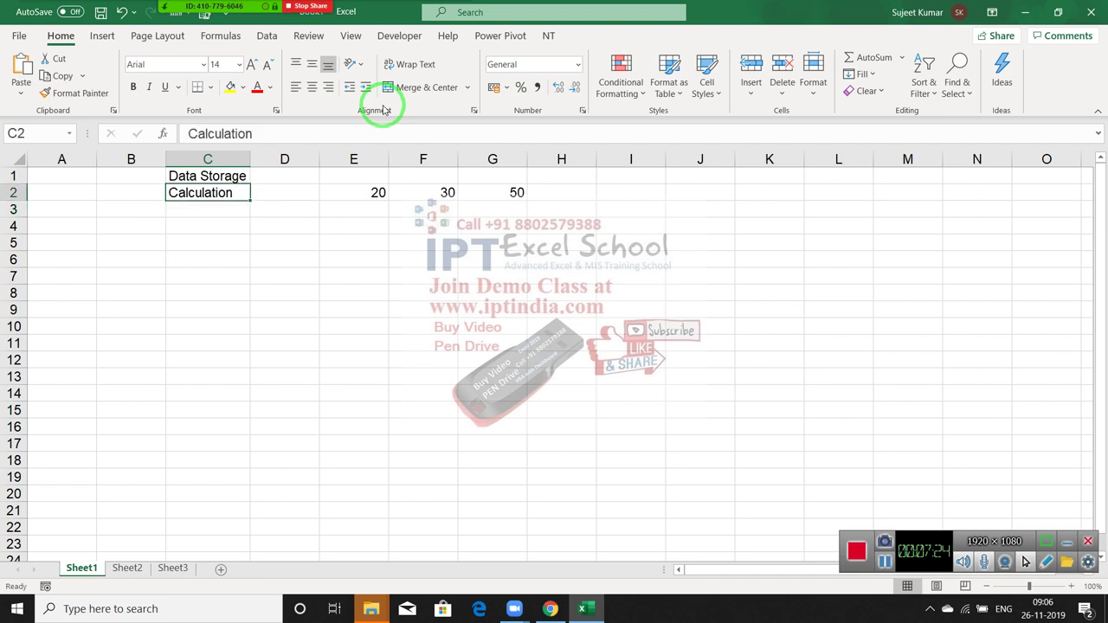
pyautogui.press('Up')
pyautogui.press('Down')
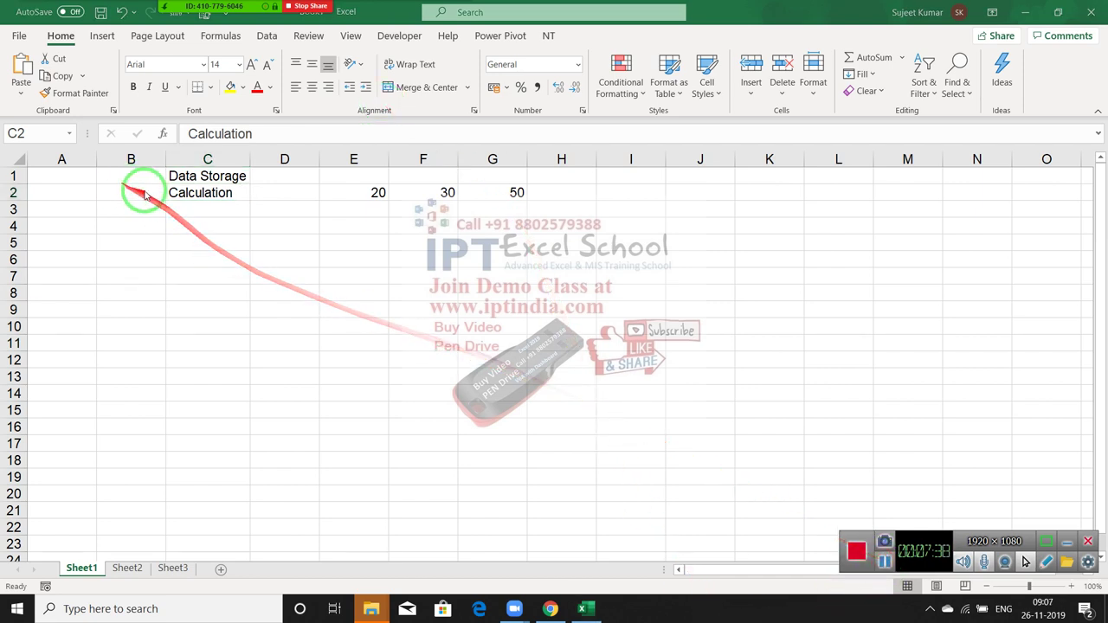
pyautogui.click(185, 208)
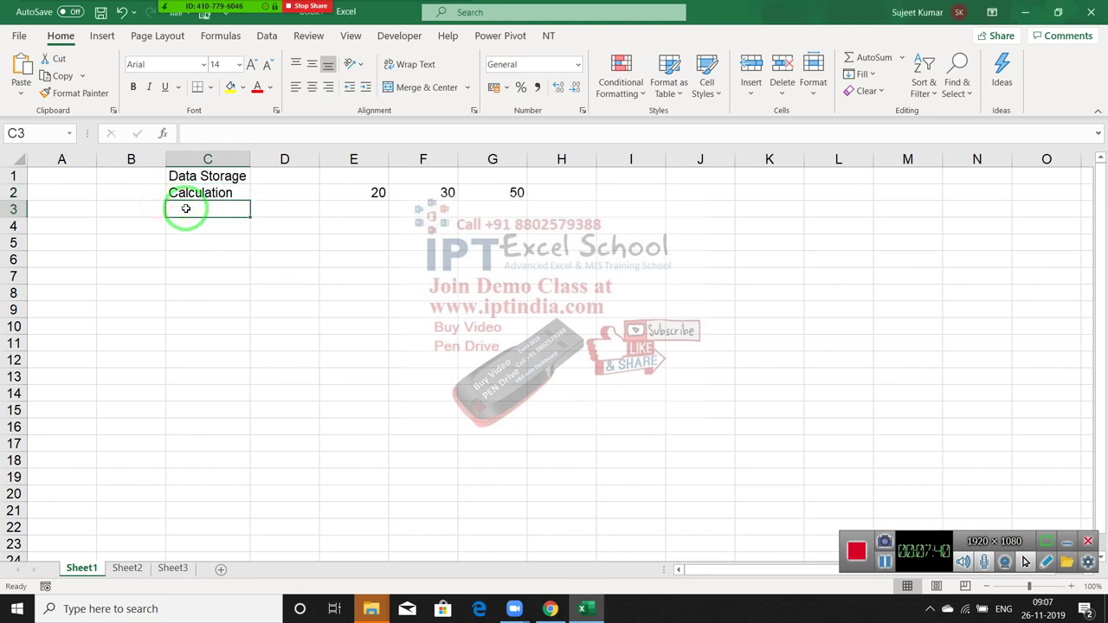
pyautogui.write('R')
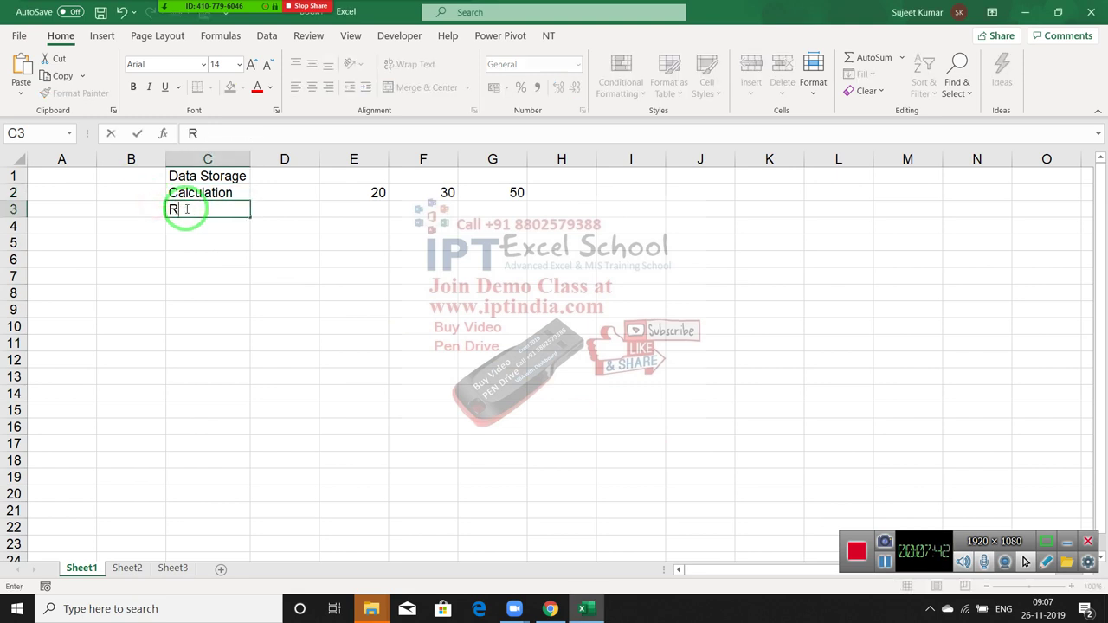
pyautogui.write('e-Pe')
pyautogui.write('rstatio')
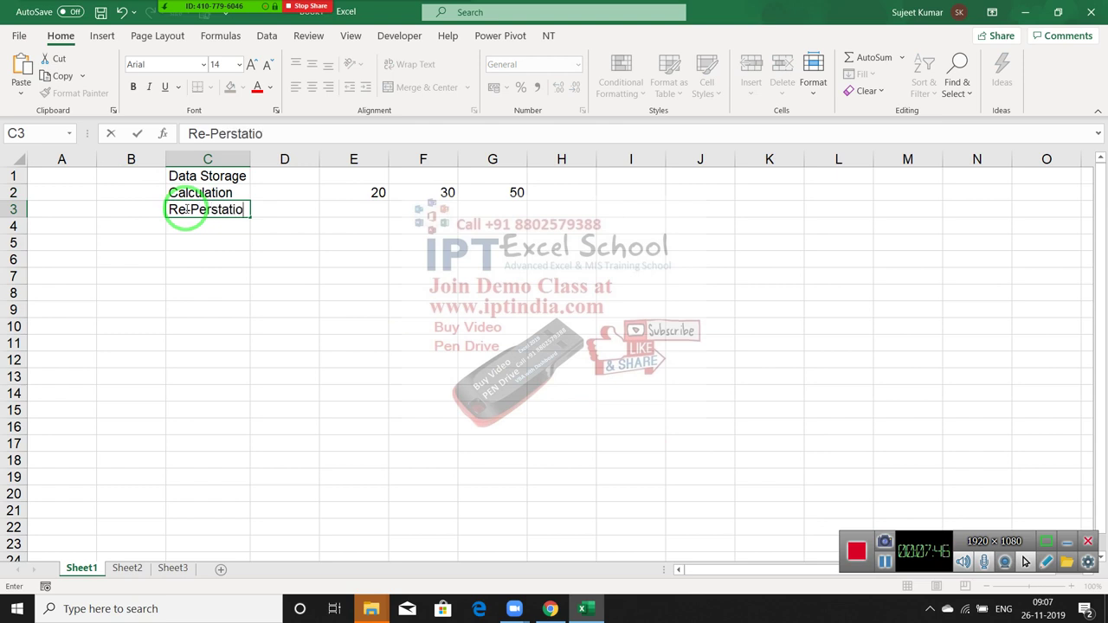
pyautogui.write('n')
pyautogui.press('Return')
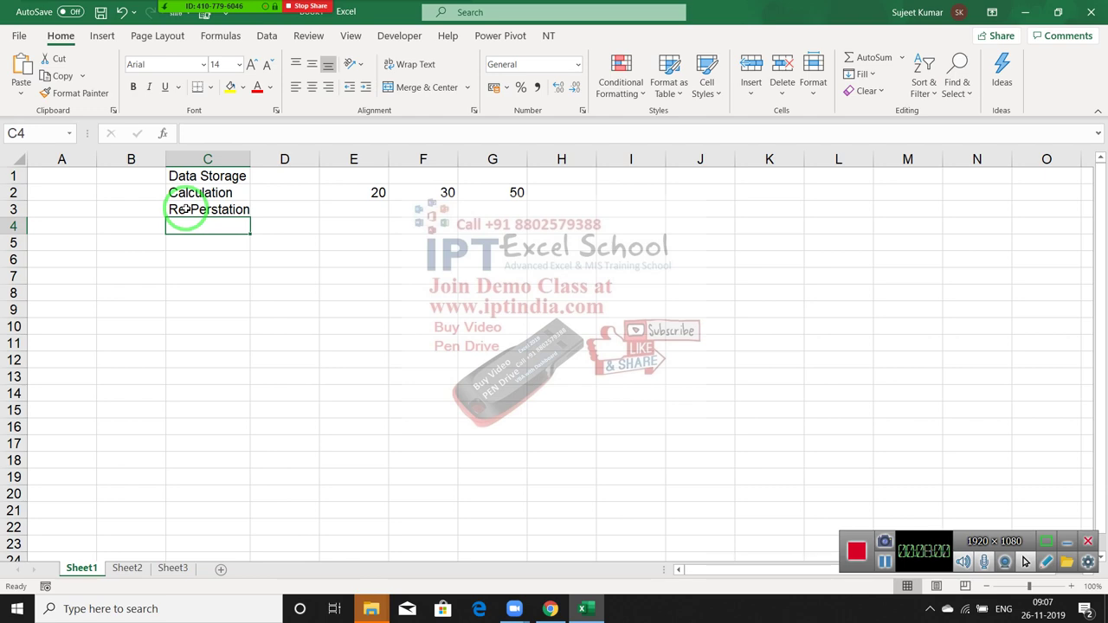
# - Reopen the dashboard competition workbook from the recent workbooks list
pyautogui.click(18, 35)
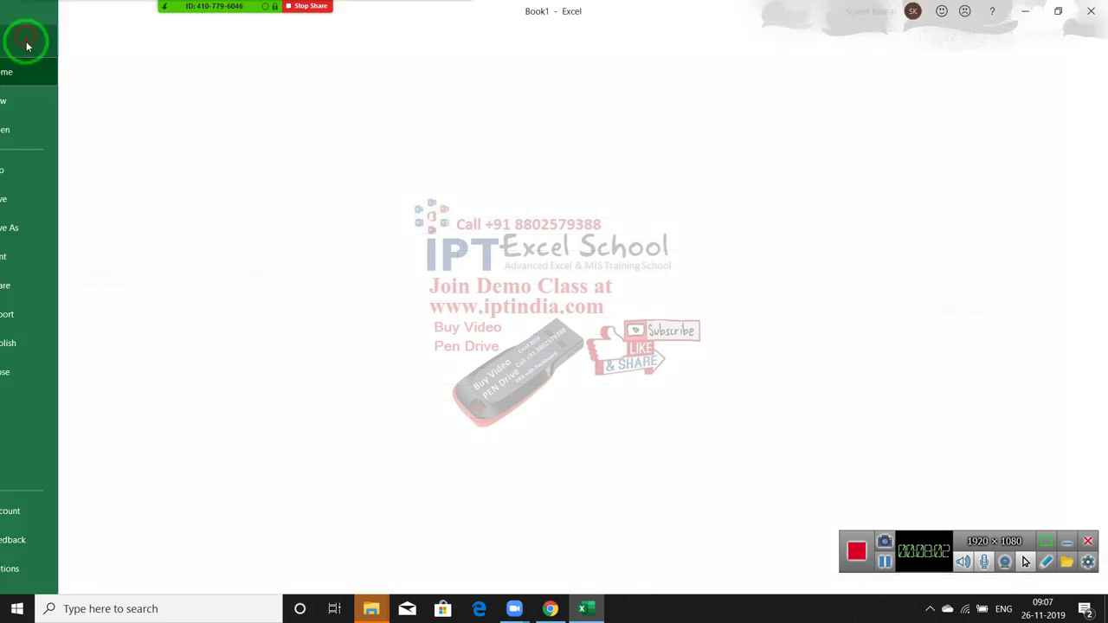
pyautogui.click(61, 126)
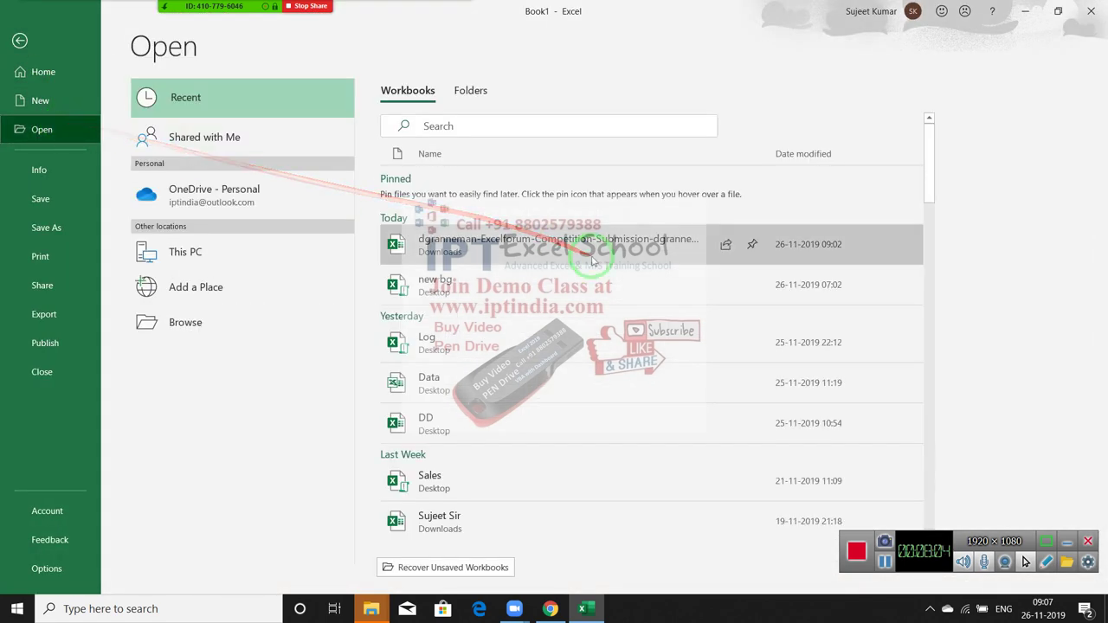
pyautogui.click(591, 249)
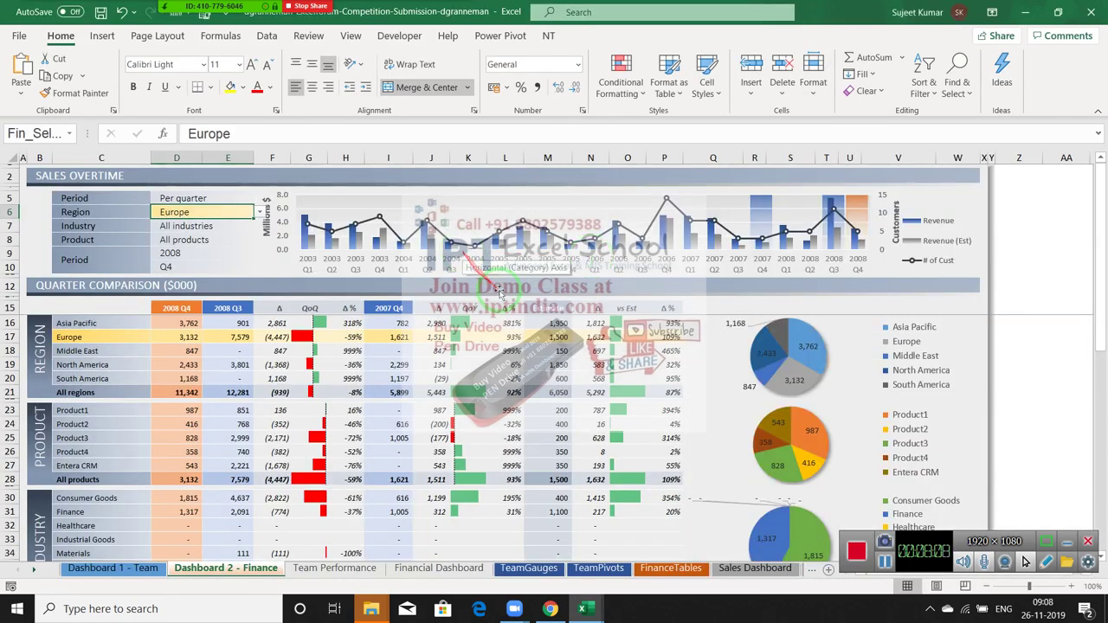
pyautogui.scroll(-1, 529, 315)
pyautogui.scroll(-1, 529, 316)
pyautogui.scroll(2, 528, 312)
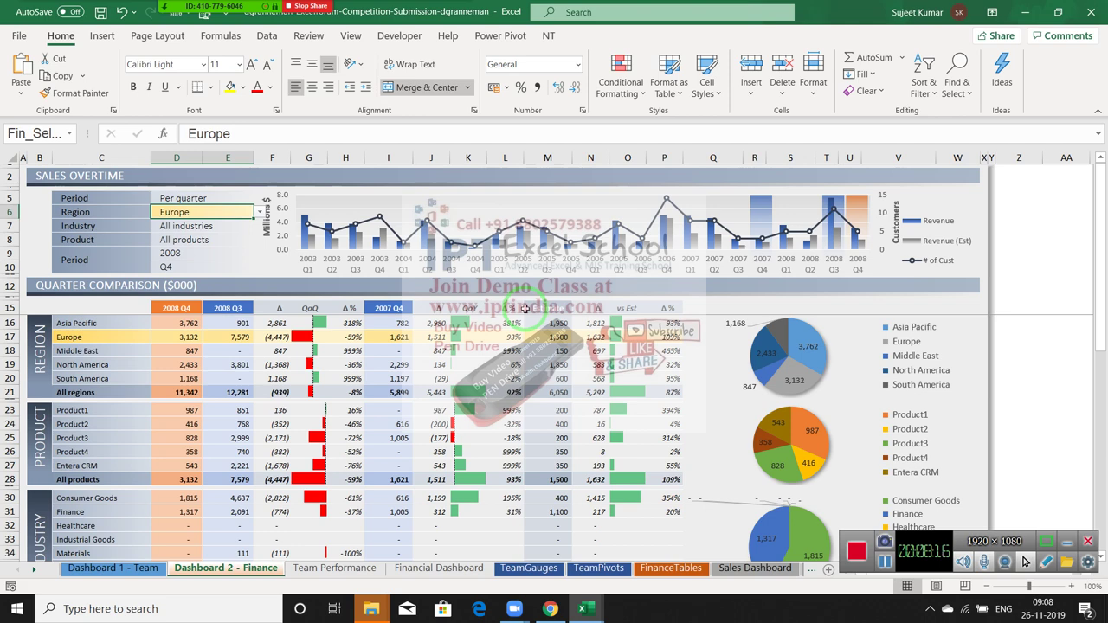
# - Try Per year in the Period filter, and set Region to Asia Pacific then back to All regions
pyautogui.click(252, 200)
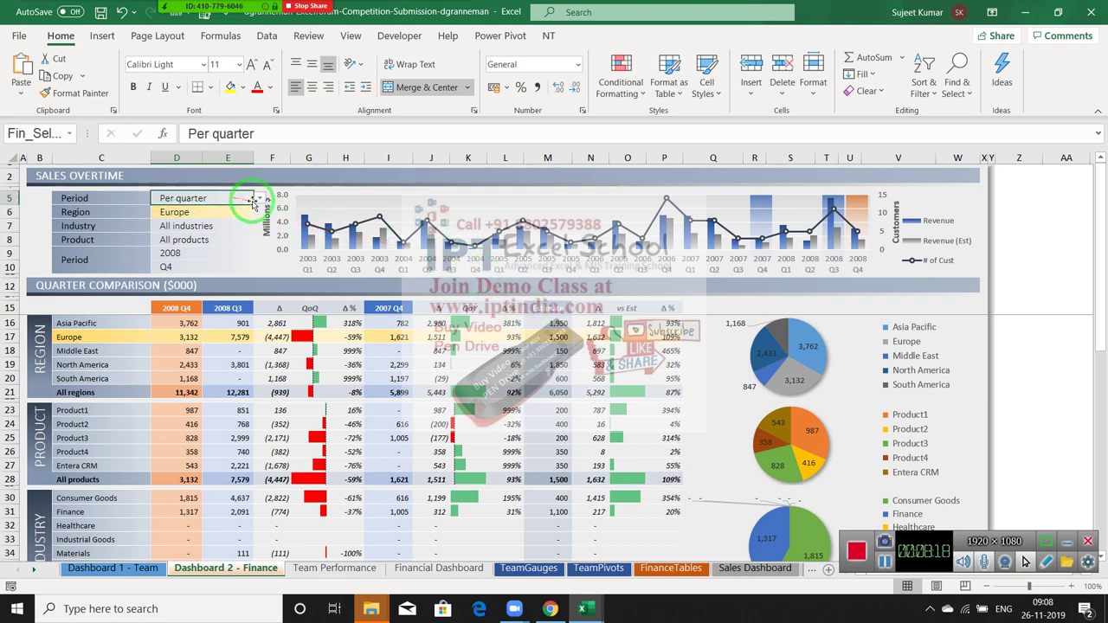
pyautogui.click(258, 198)
pyautogui.click(236, 212)
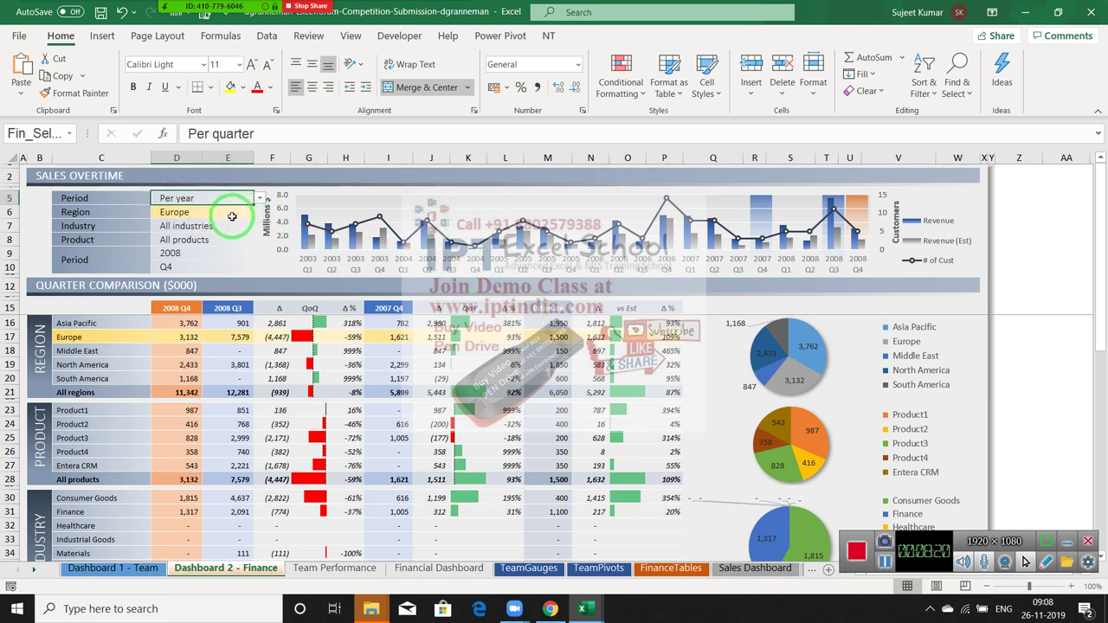
pyautogui.click(232, 216)
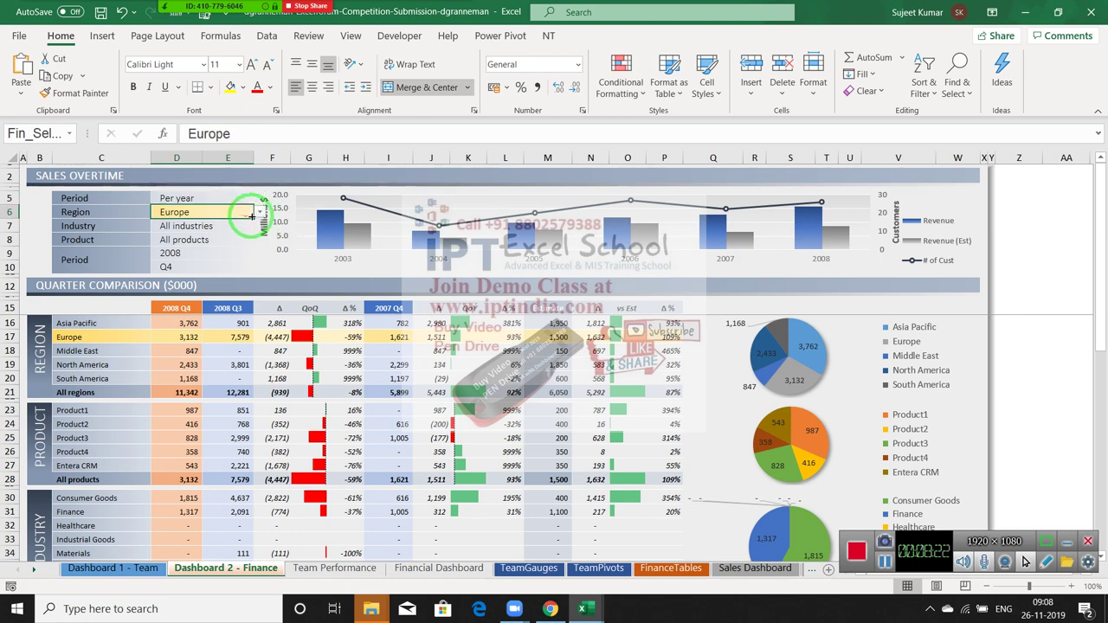
pyautogui.click(259, 213)
pyautogui.click(247, 232)
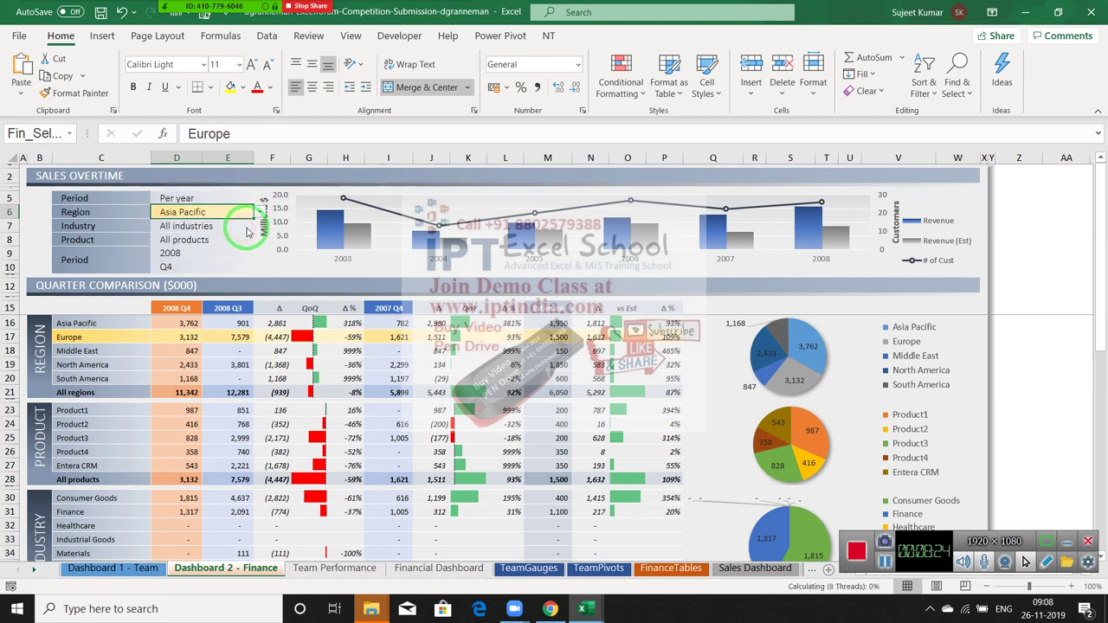
pyautogui.click(258, 212)
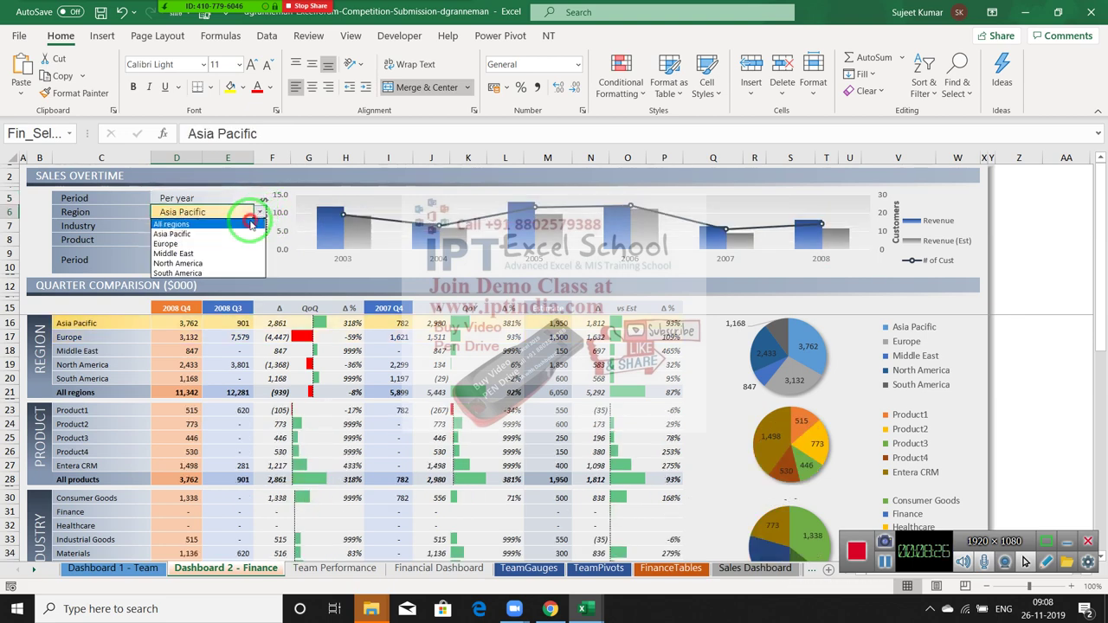
pyautogui.click(251, 224)
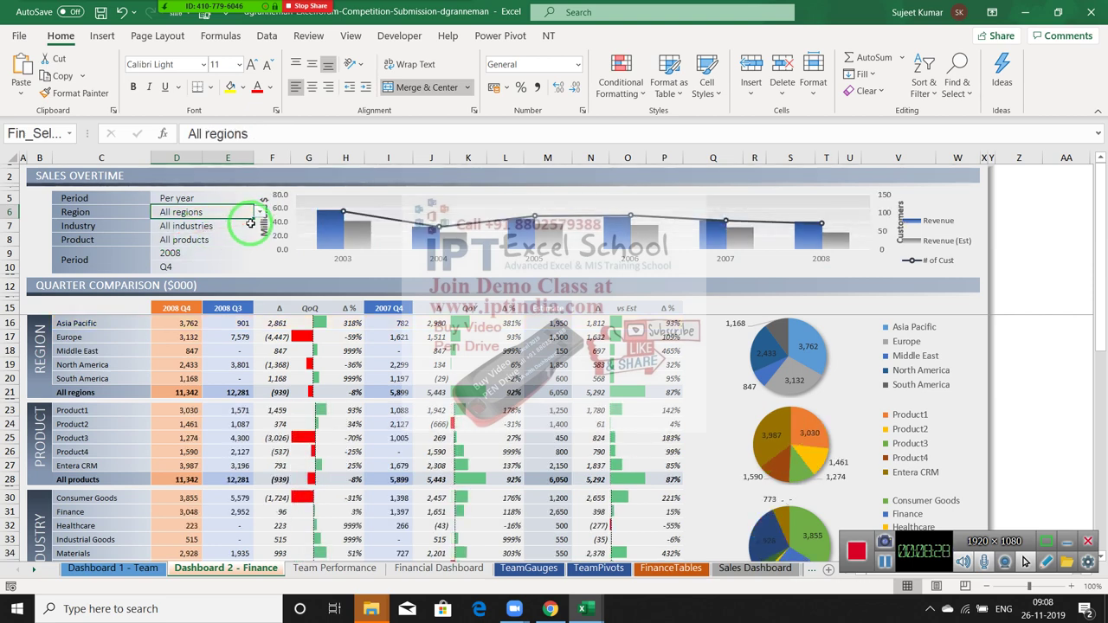
pyautogui.scroll(-3, 366, 309)
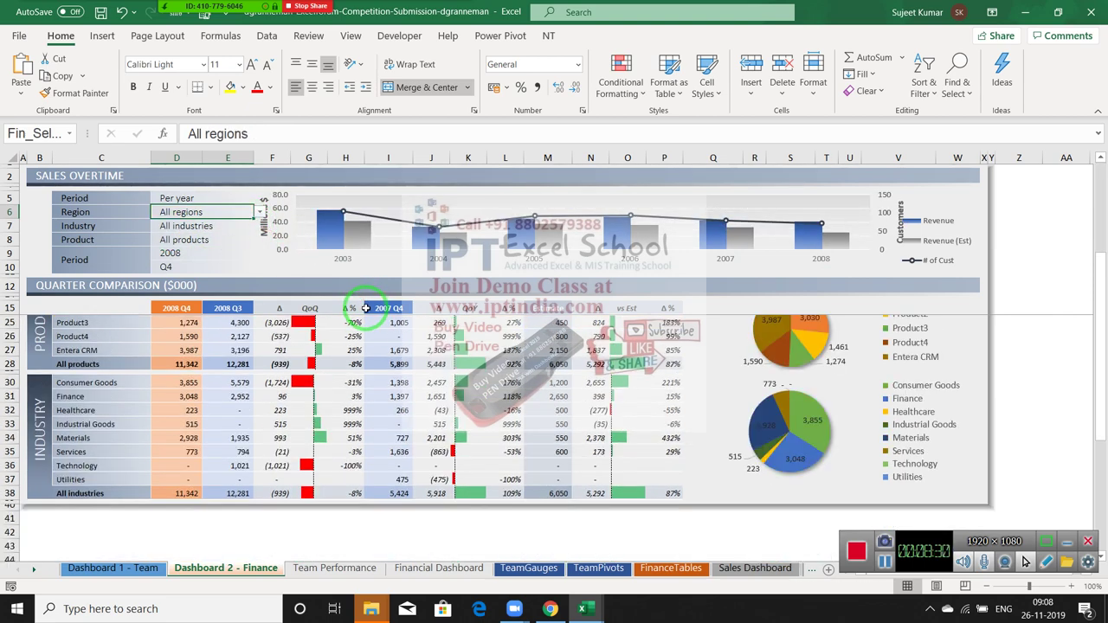
pyautogui.click(242, 226)
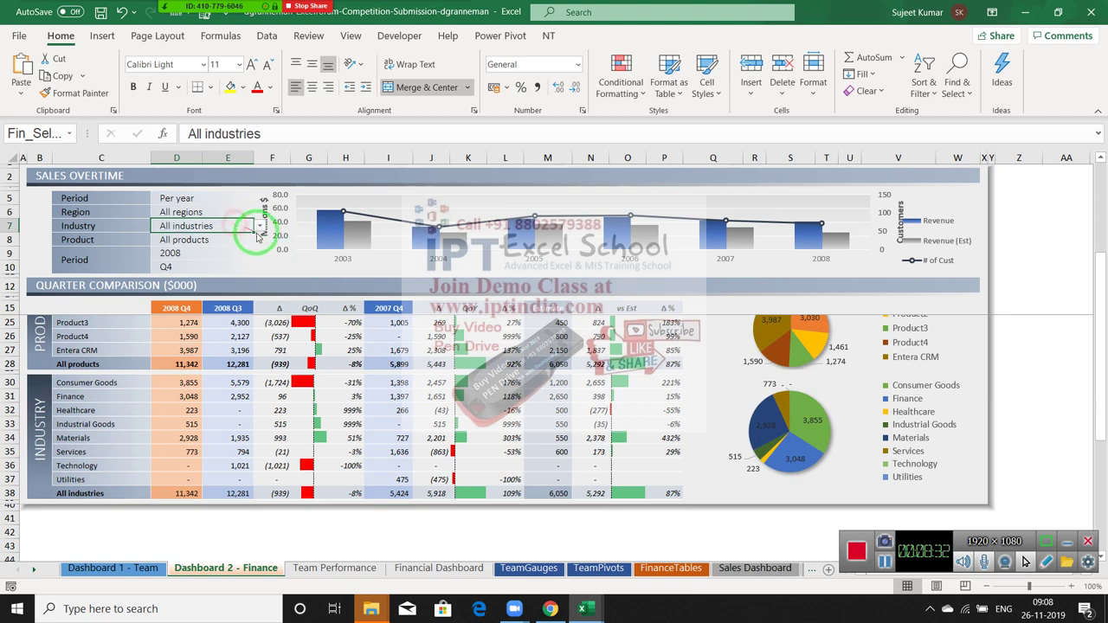
pyautogui.click(260, 254)
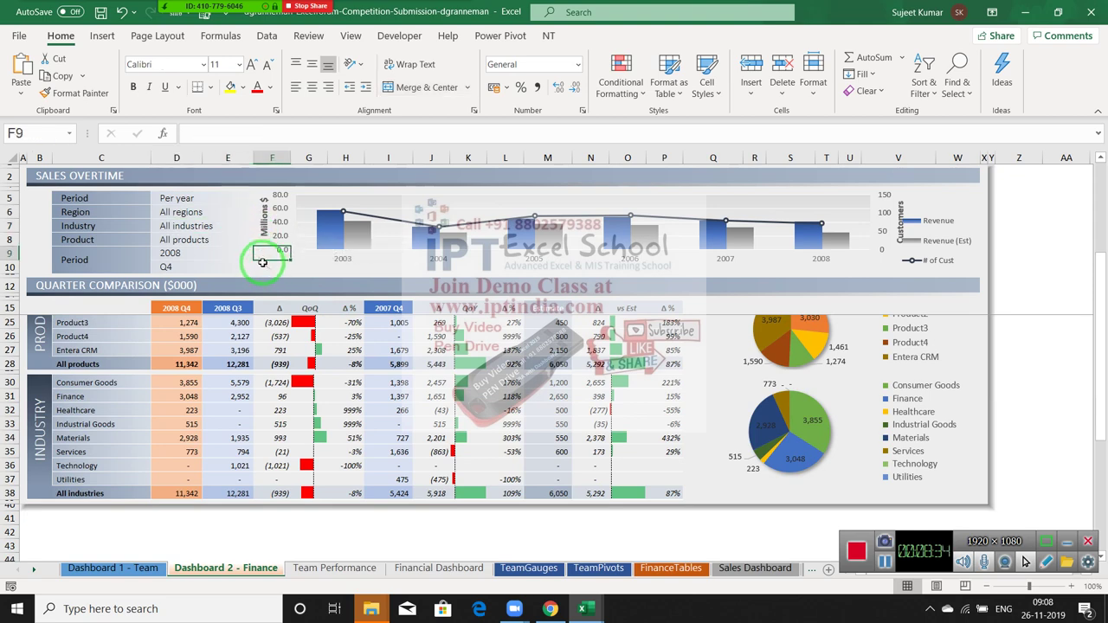
pyautogui.scroll(3, 263, 264)
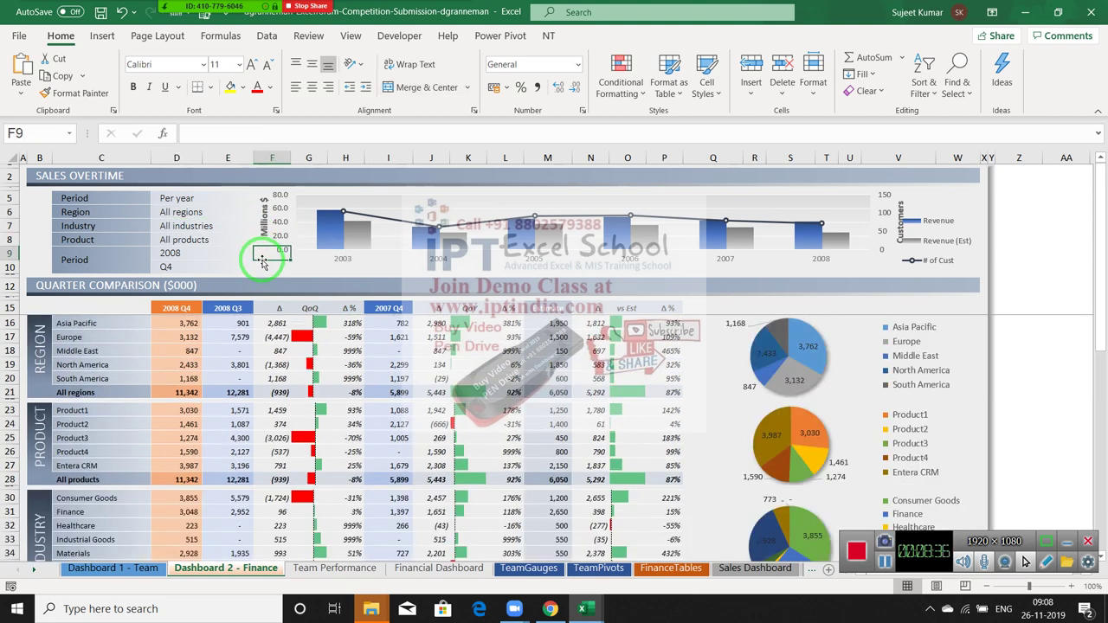
pyautogui.moveTo(261, 262); pyautogui.dragTo(446, 343)
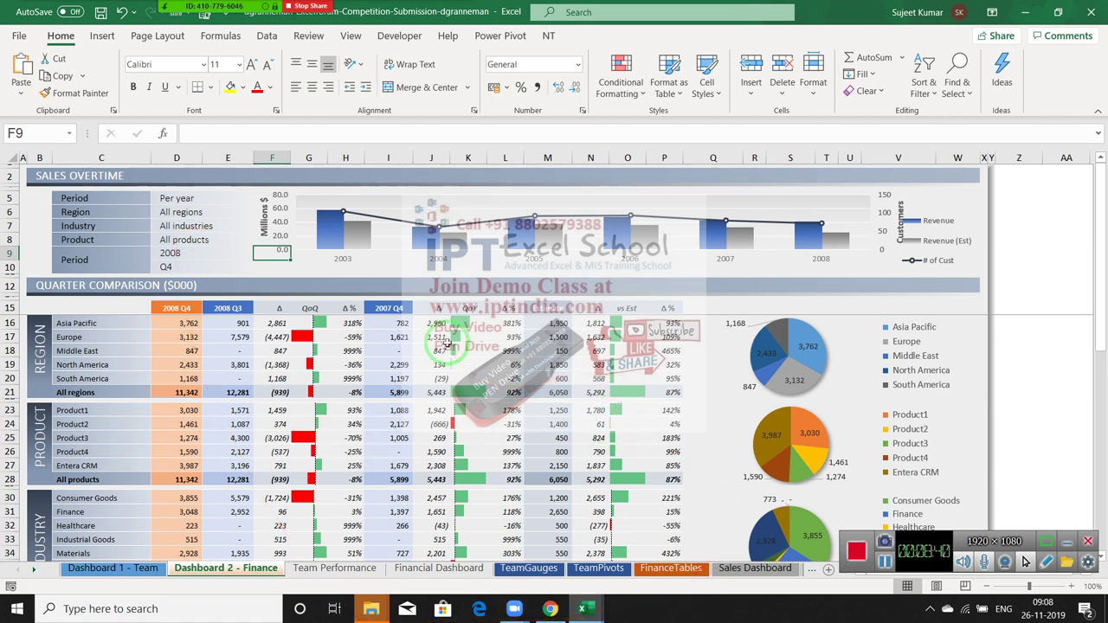
# - Set Period to Per quarter, year to 2007 and quarter to Q1
pyautogui.click(220, 207)
pyautogui.click(221, 198)
pyautogui.click(259, 198)
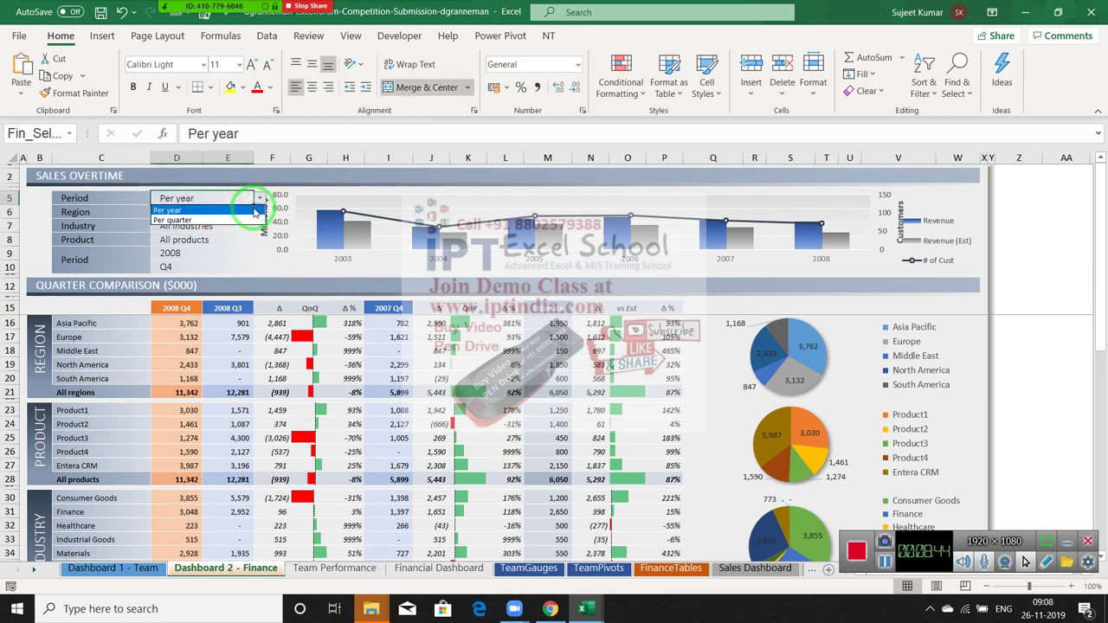
pyautogui.click(251, 220)
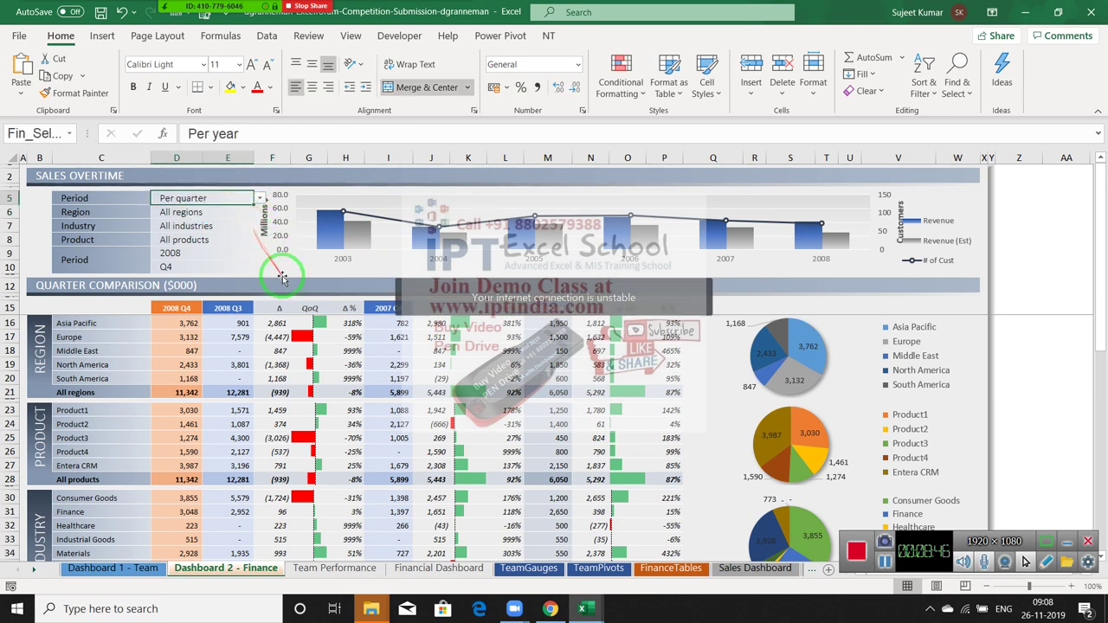
pyautogui.click(240, 253)
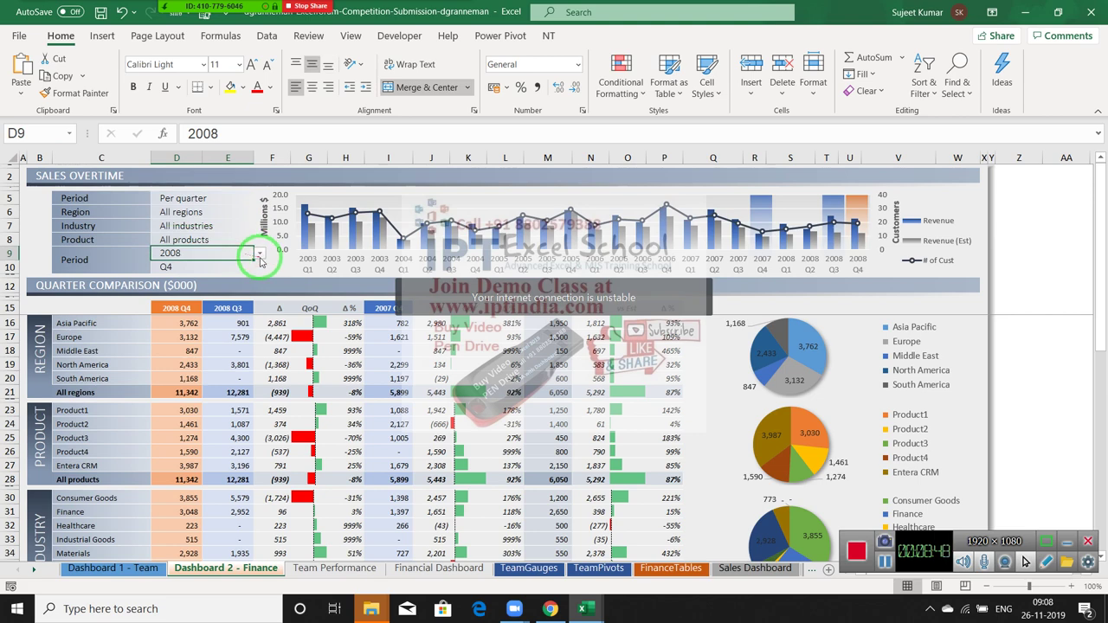
pyautogui.click(260, 253)
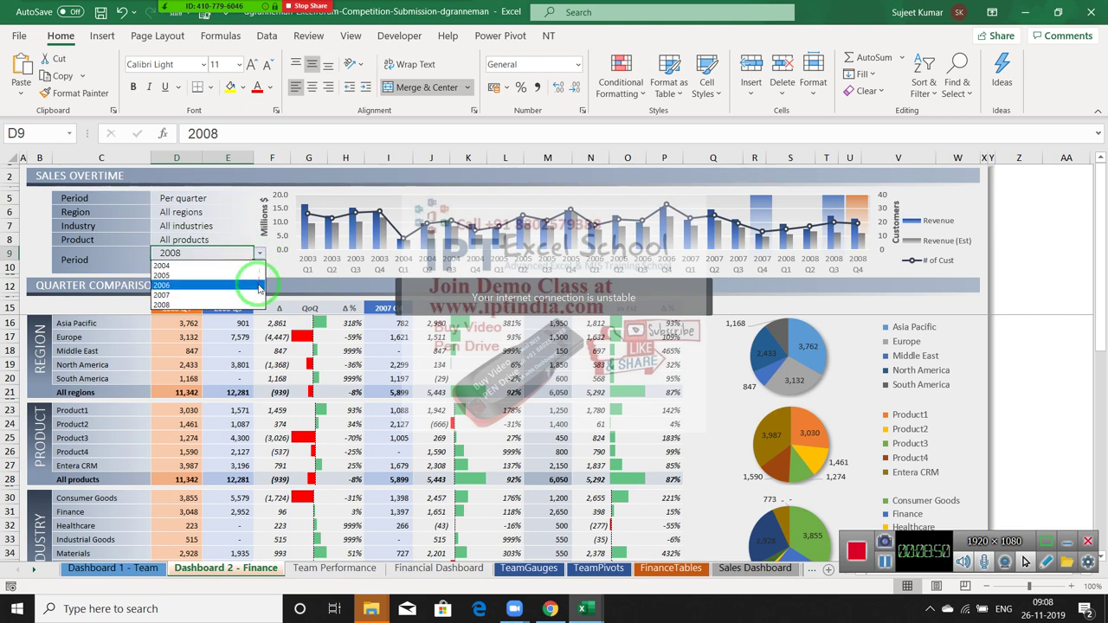
pyautogui.click(257, 294)
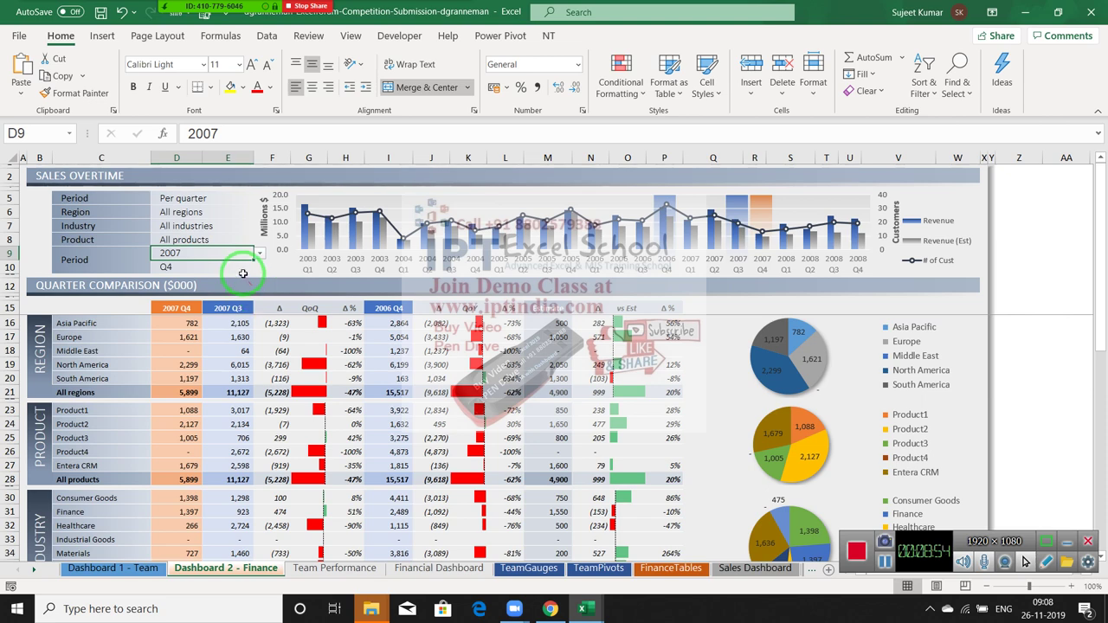
pyautogui.click(237, 268)
pyautogui.click(258, 269)
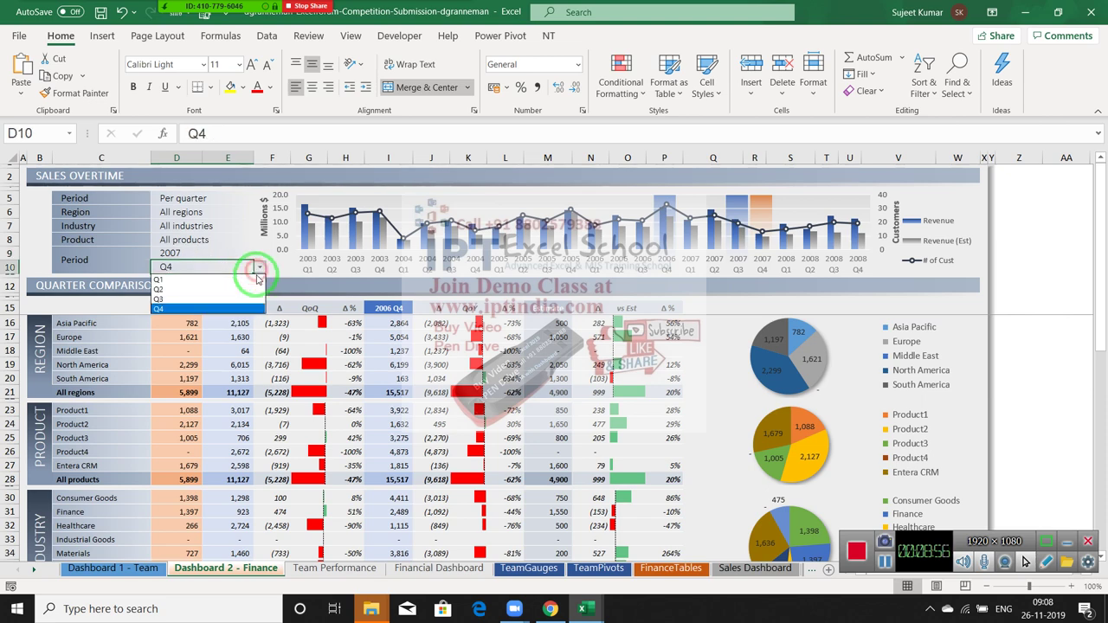
pyautogui.click(256, 284)
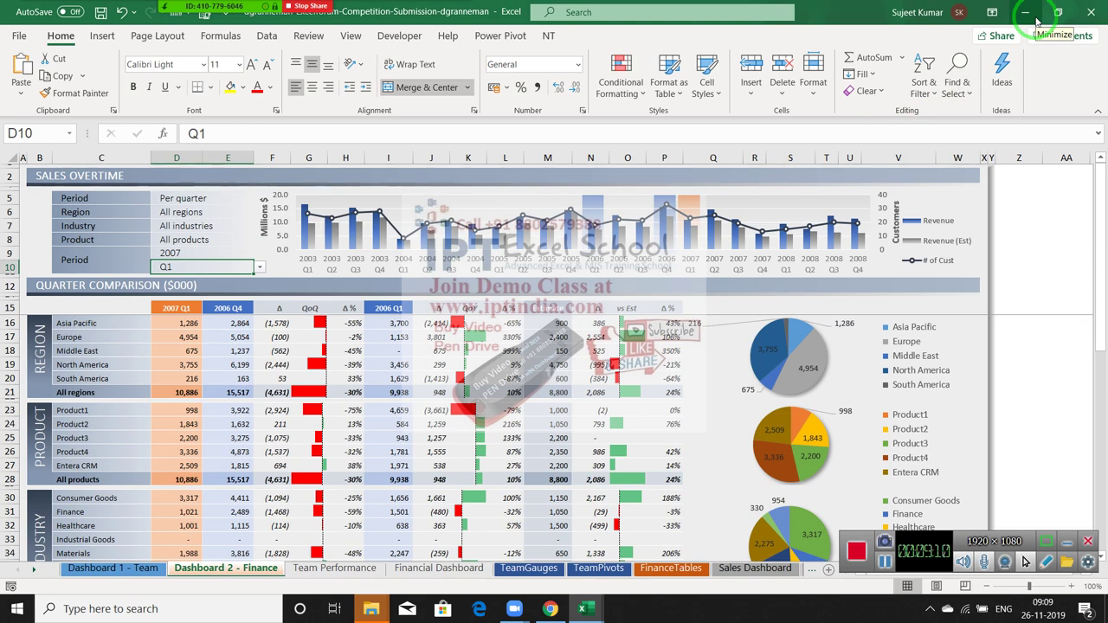
# - Minimise the dashboard, enter 'Sharing' in Sheet1 cell C4, then minimise Excel
pyautogui.click(1036, 19)
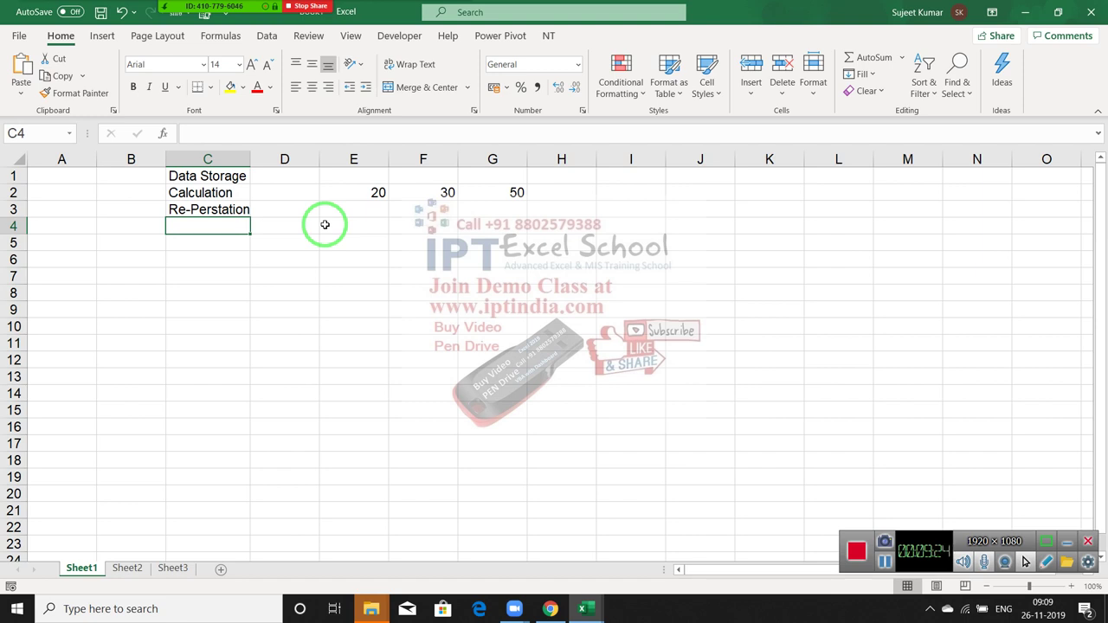
pyautogui.write('Sharing')
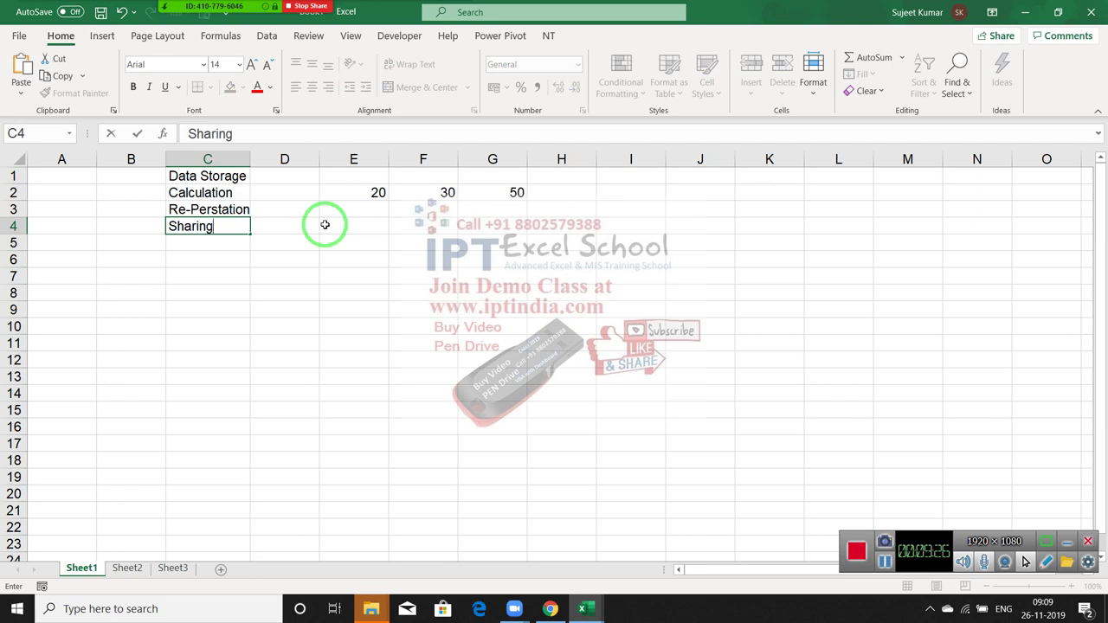
pyautogui.press('Return')
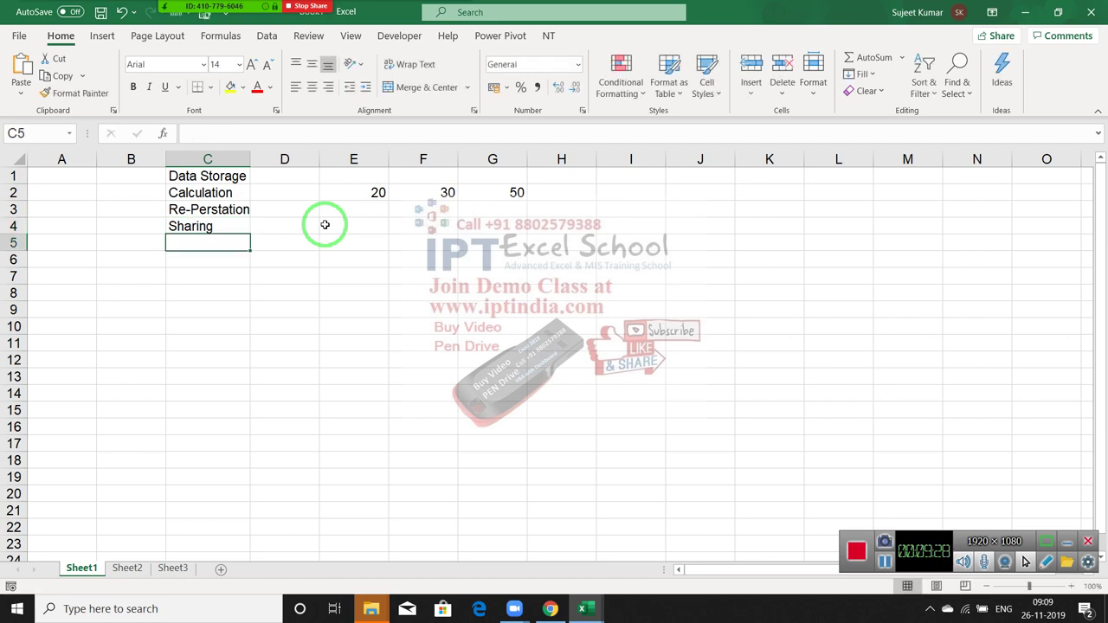
pyautogui.press('Up')
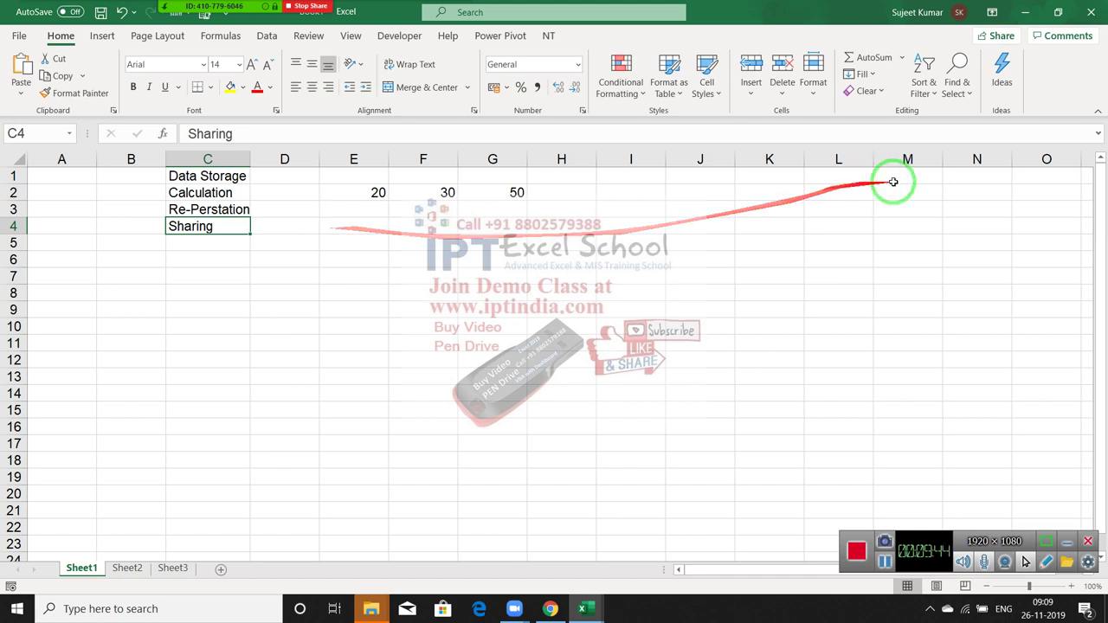
pyautogui.click(1039, 11)
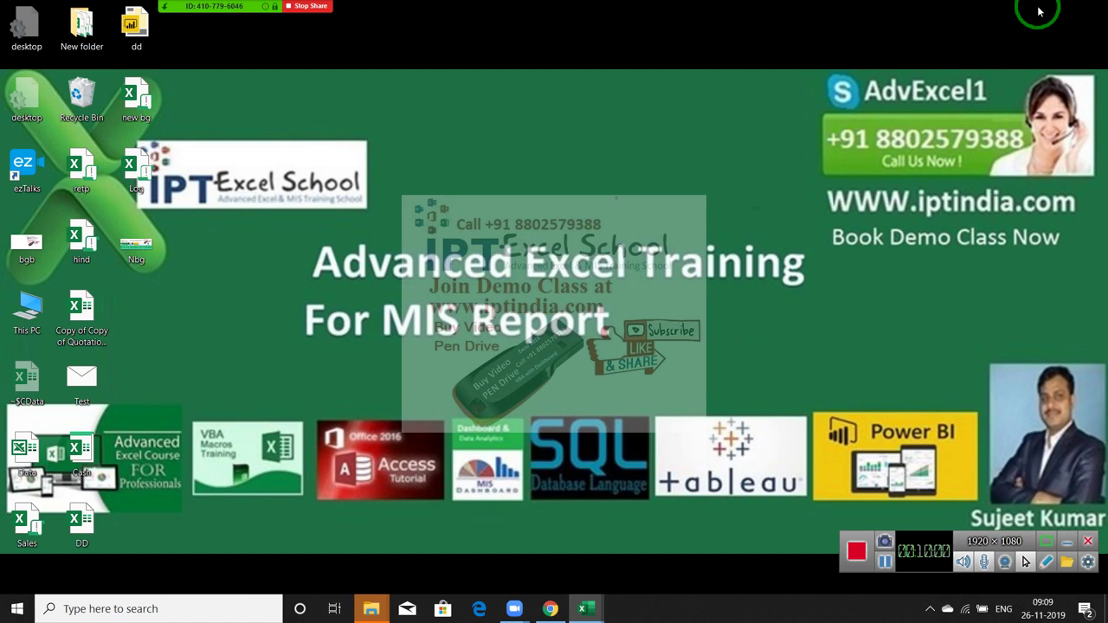
# - In Chrome's Gmail tab, open the Demo Class email and preview its TEST.xlsb attachment
pyautogui.click(549, 609)
pyautogui.click(113, 12)
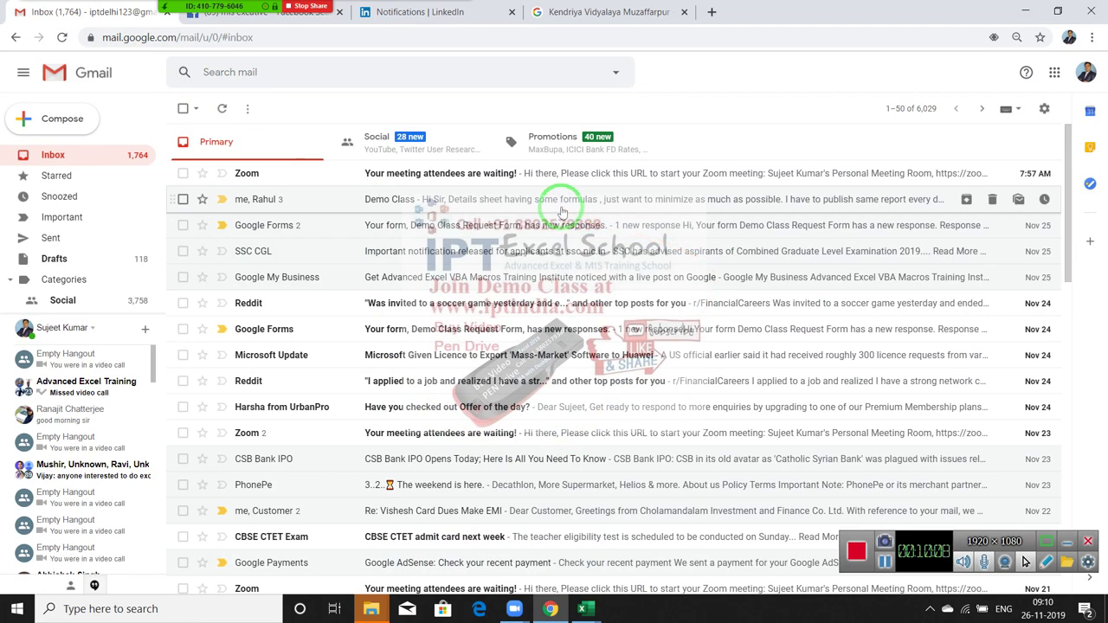
pyautogui.click(563, 213)
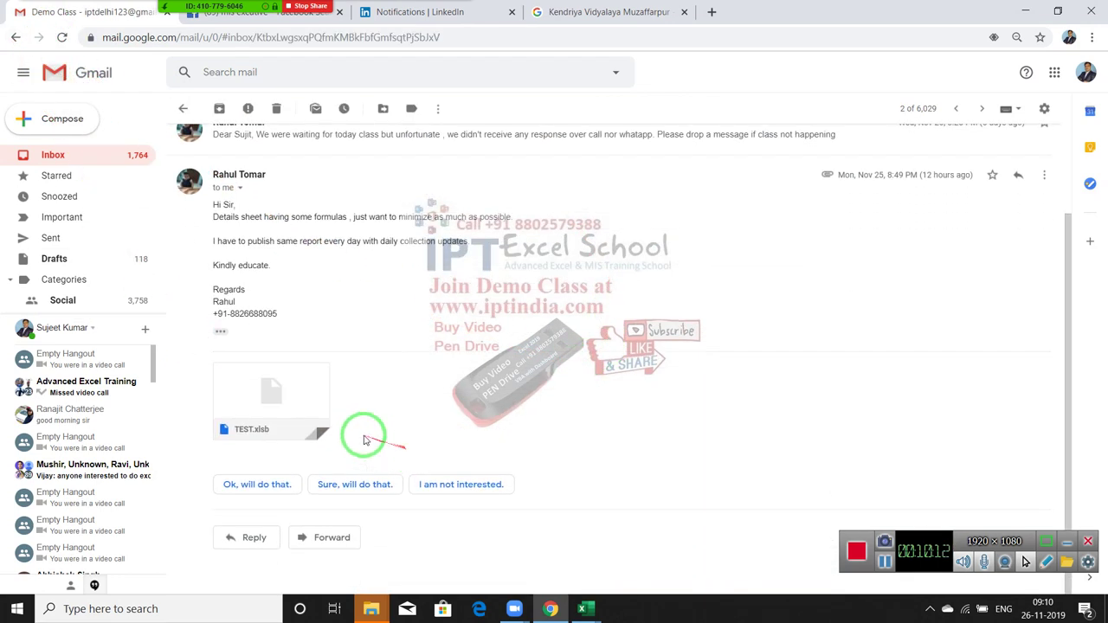
pyautogui.click(269, 402)
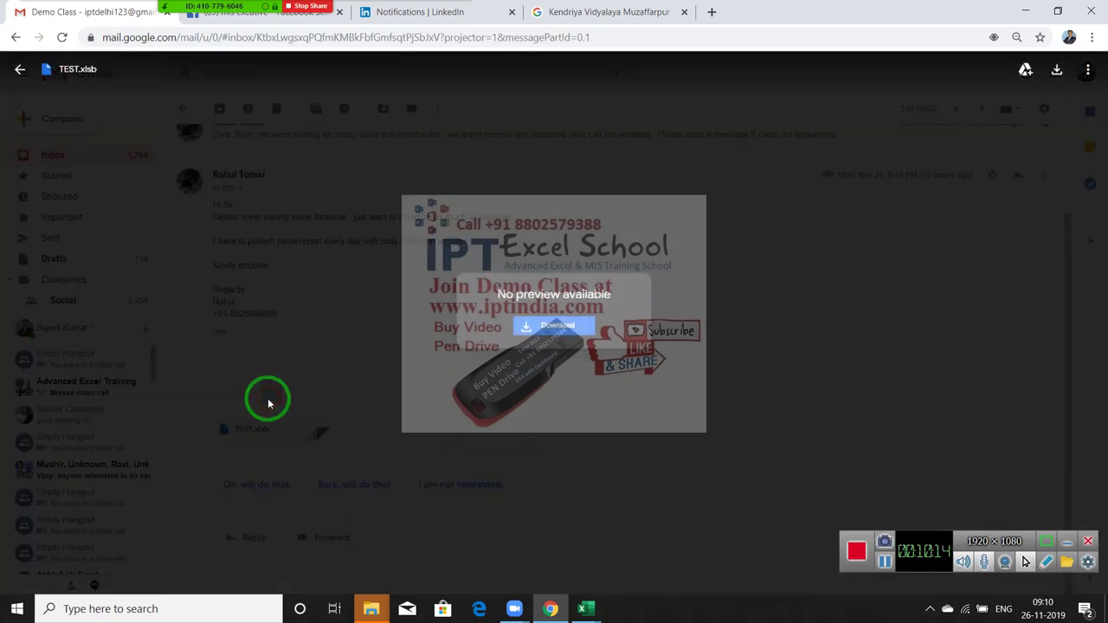
pyautogui.click(781, 181)
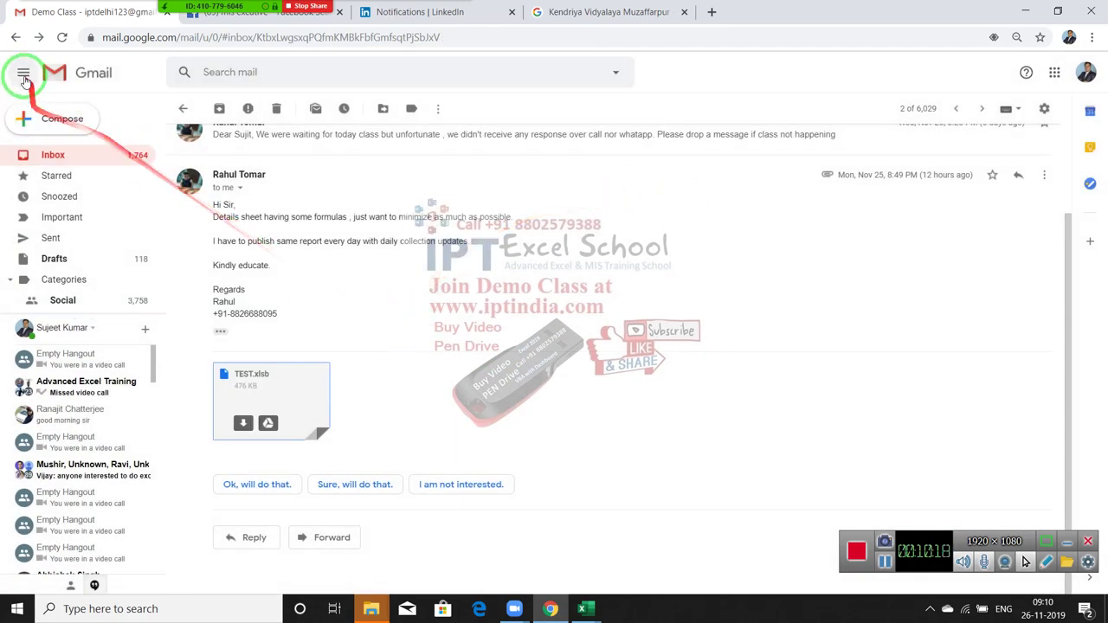
# - Return to the inbox and scroll down to the November 17–20 messages
pyautogui.click(16, 37)
pyautogui.scroll(-2, 567, 328)
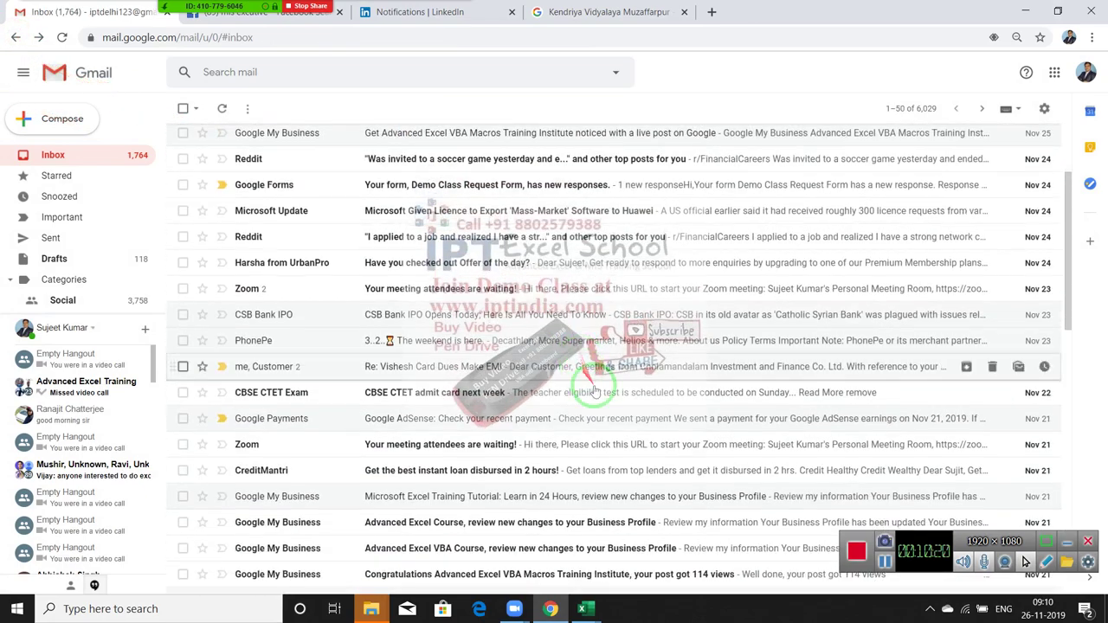
pyautogui.scroll(-1, 588, 363)
pyautogui.scroll(-1, 606, 394)
pyautogui.scroll(-2, 608, 398)
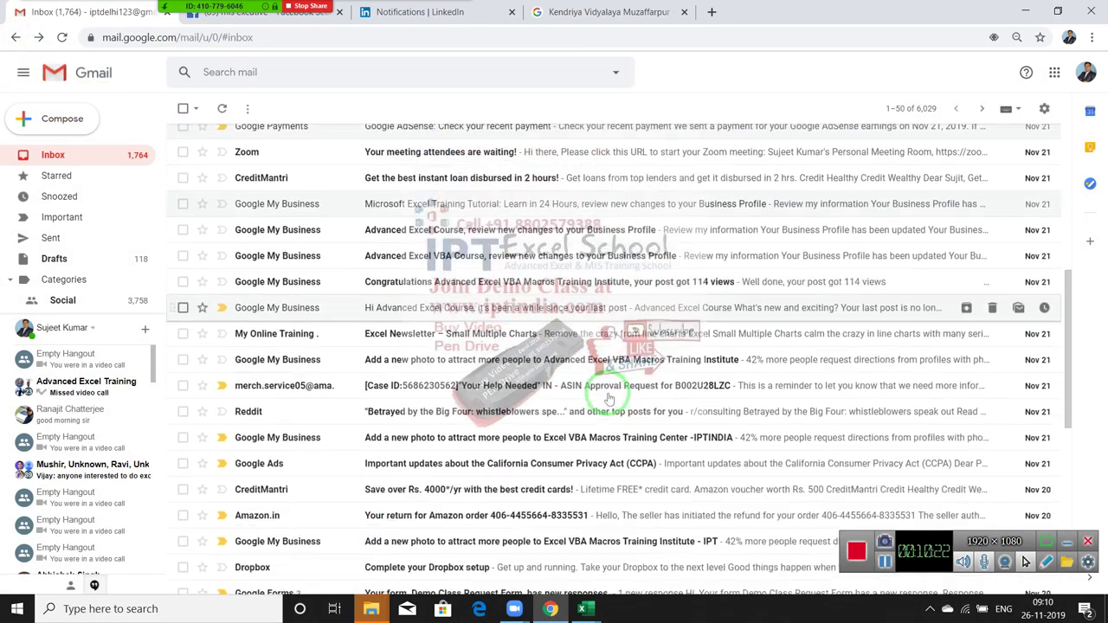
pyautogui.scroll(-1, 608, 398)
pyautogui.scroll(-2, 609, 398)
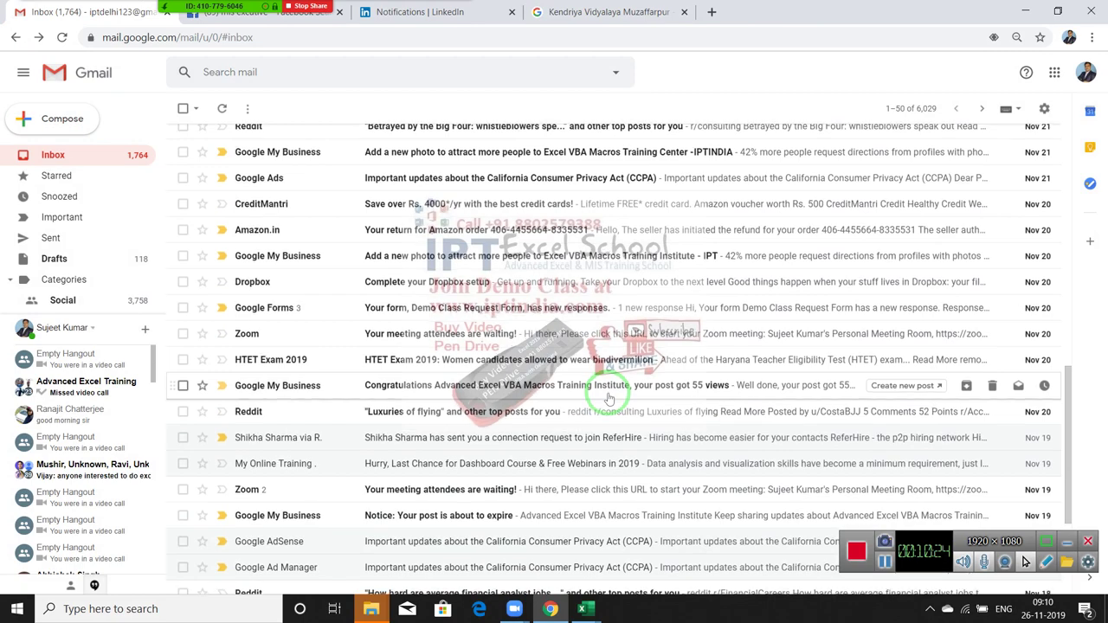
pyautogui.scroll(-2, 609, 399)
pyautogui.scroll(-1, 608, 398)
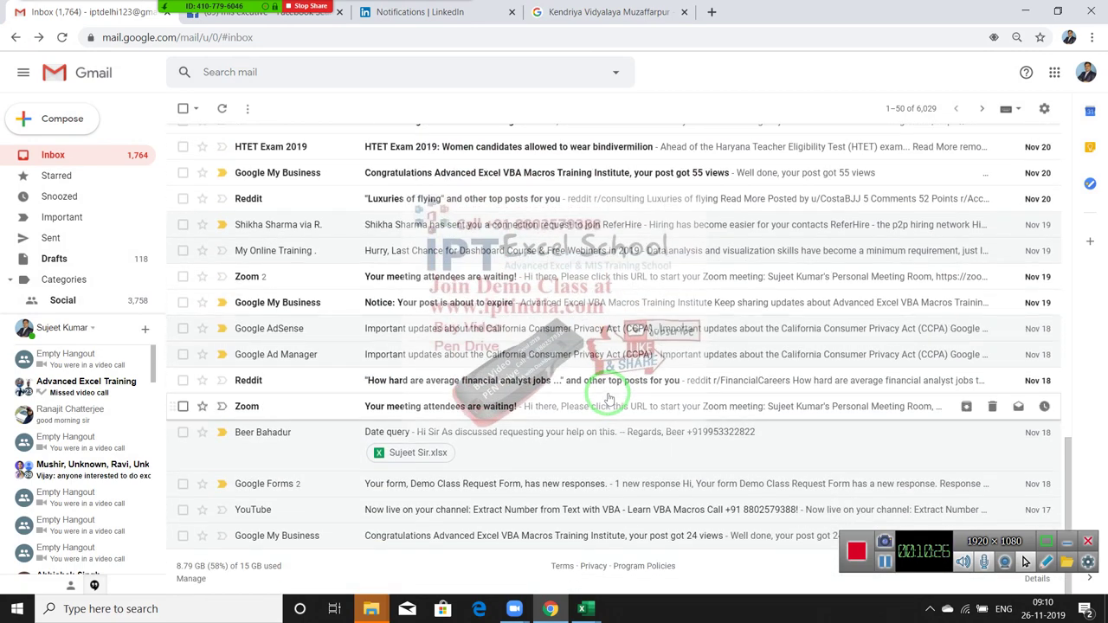
# - Preview the Date query email's spreadsheet, browsing Sheet1, Sheet2, Sheet3 and several cells
pyautogui.click(424, 452)
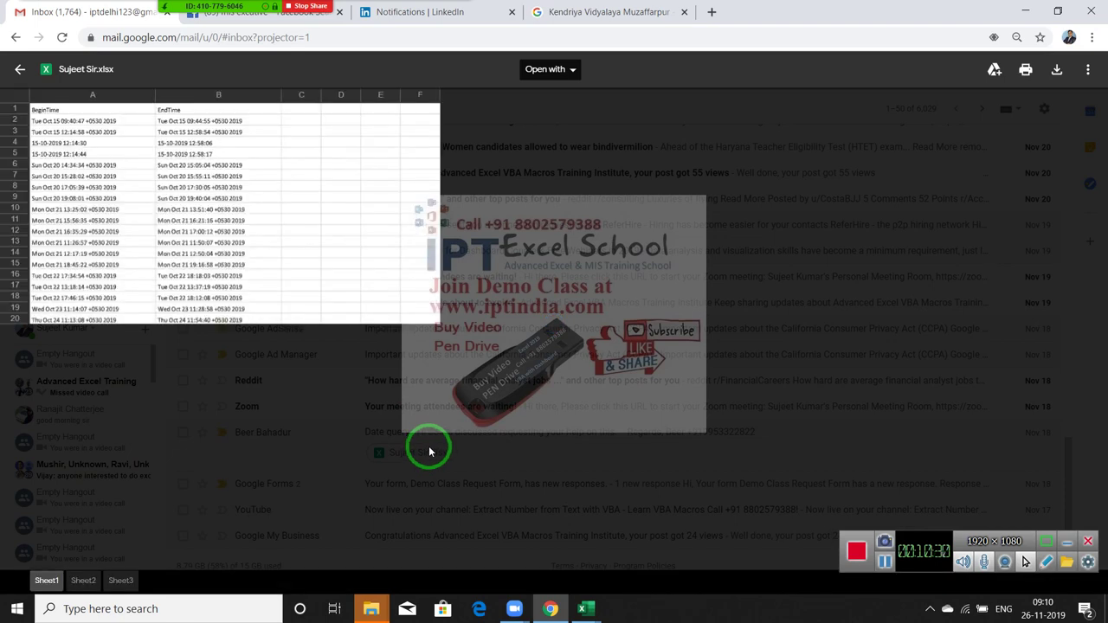
pyautogui.click(164, 244)
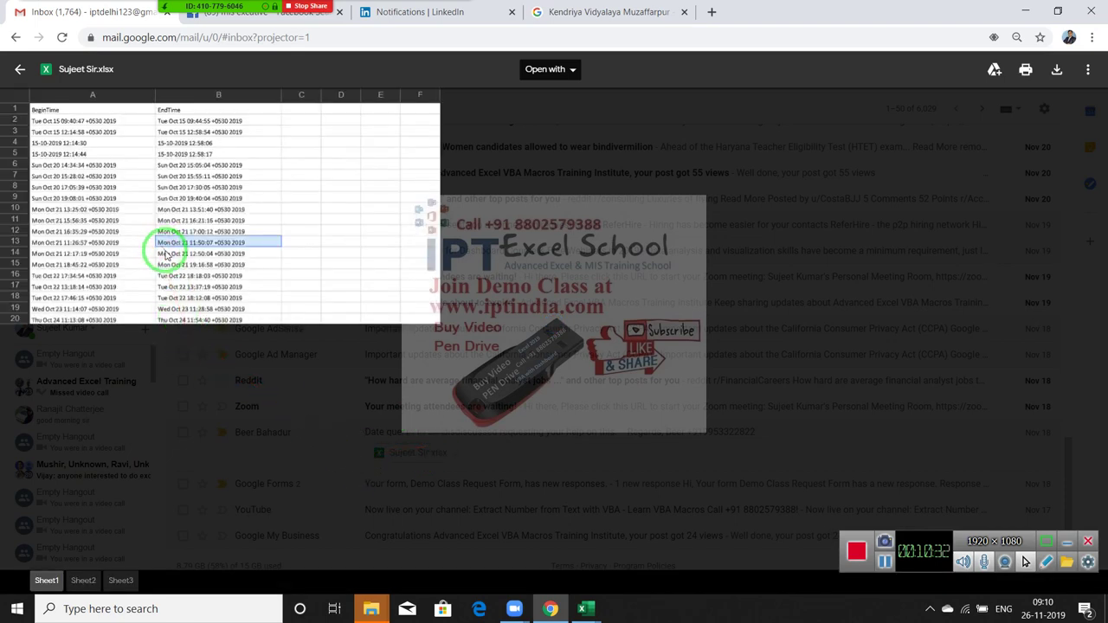
pyautogui.click(85, 581)
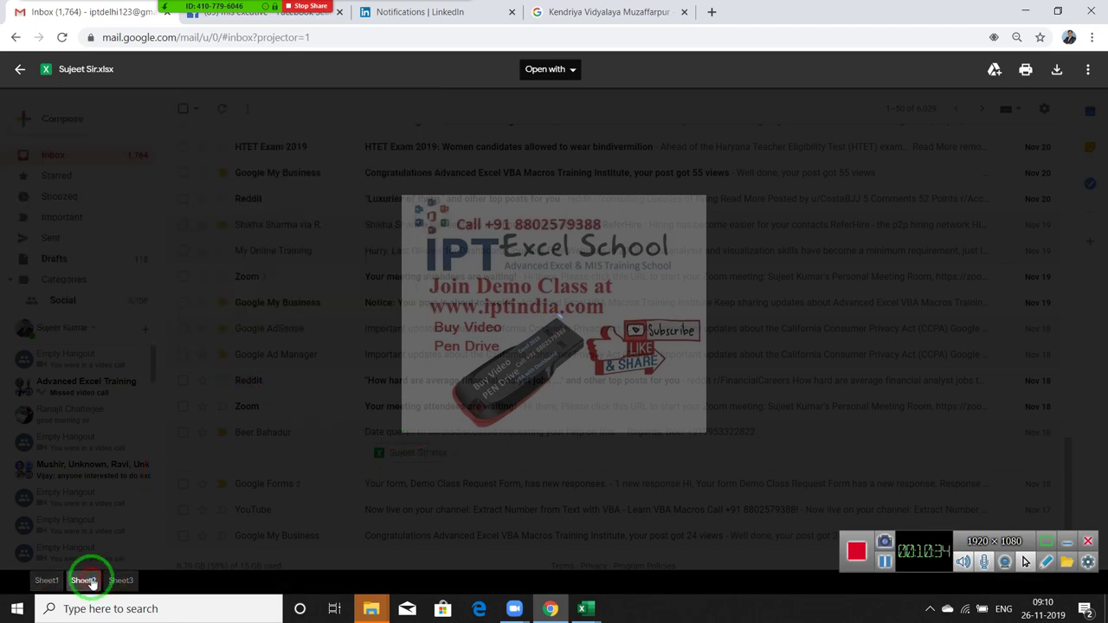
pyautogui.click(116, 580)
pyautogui.click(47, 580)
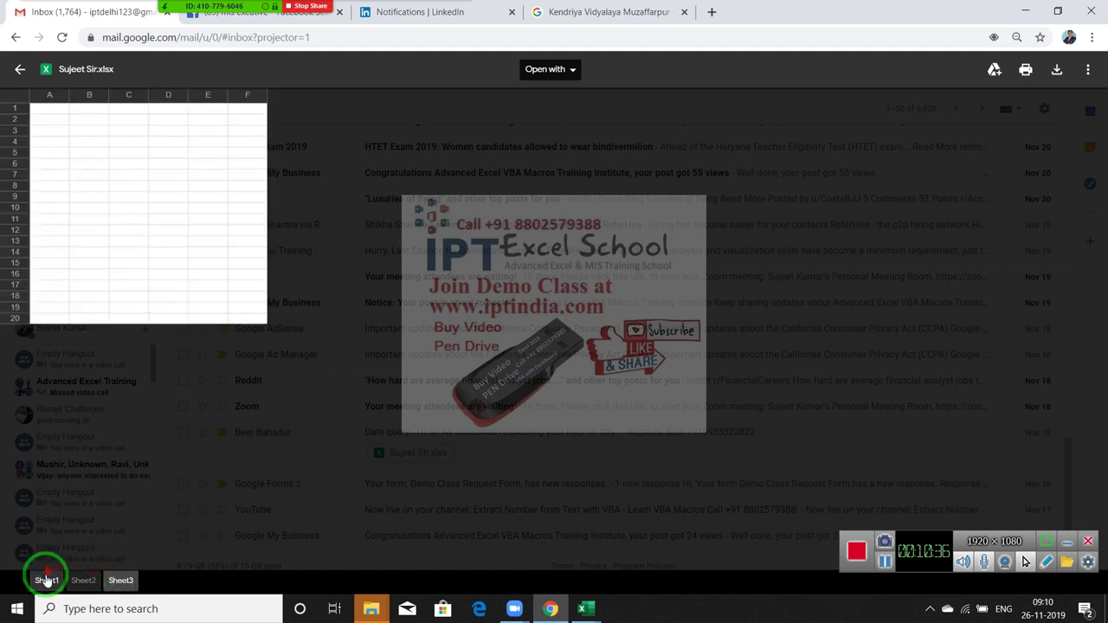
pyautogui.click(71, 274)
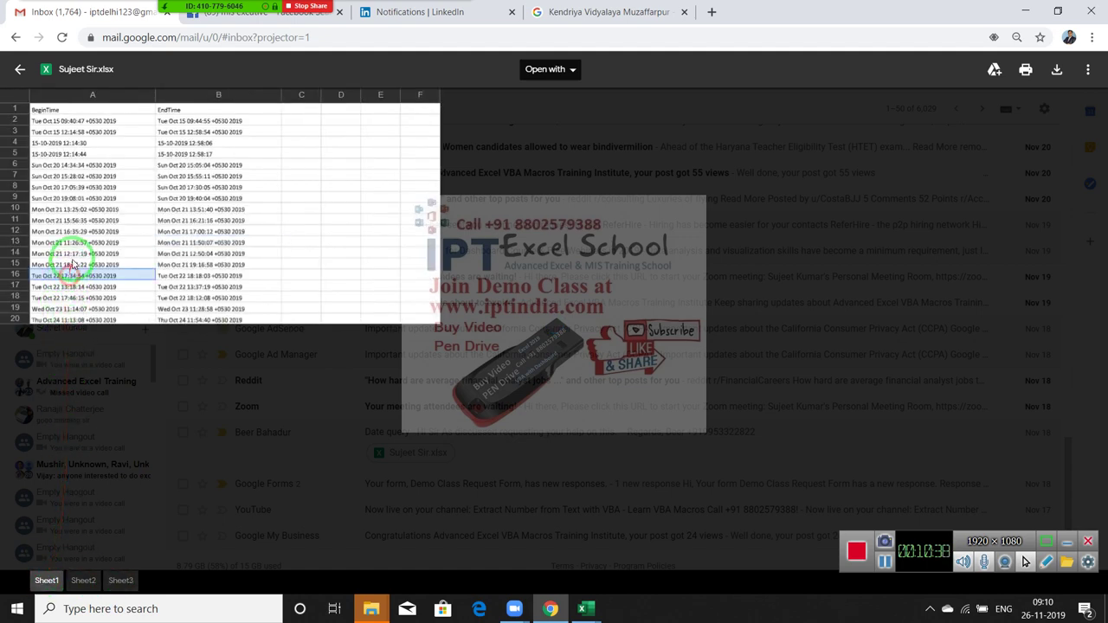
pyautogui.click(87, 187)
pyautogui.click(208, 187)
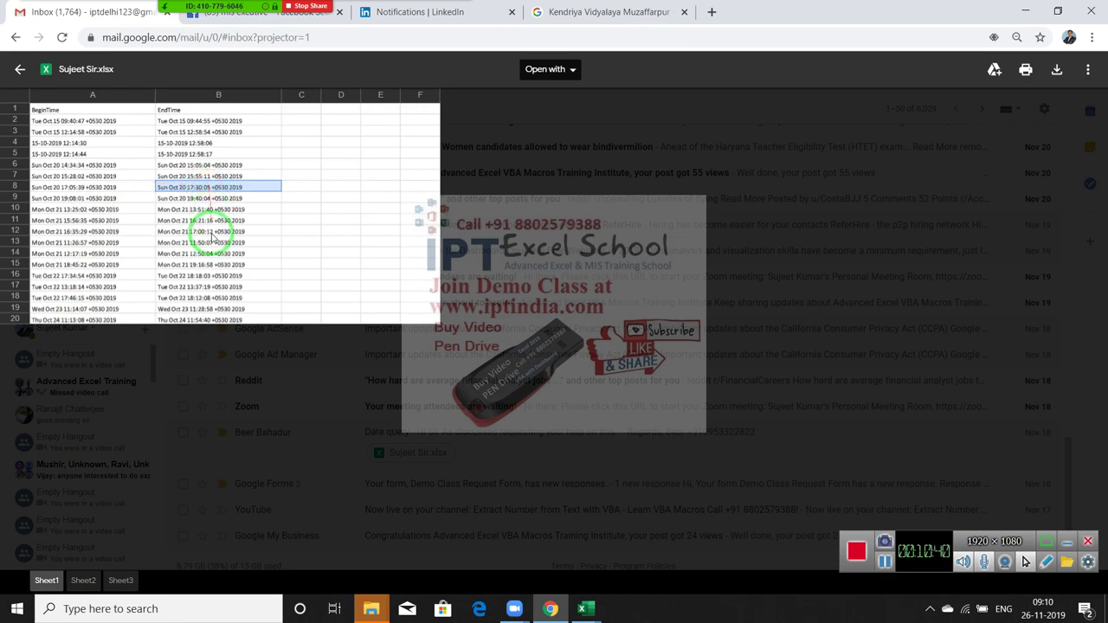
pyautogui.click(214, 234)
pyautogui.click(215, 275)
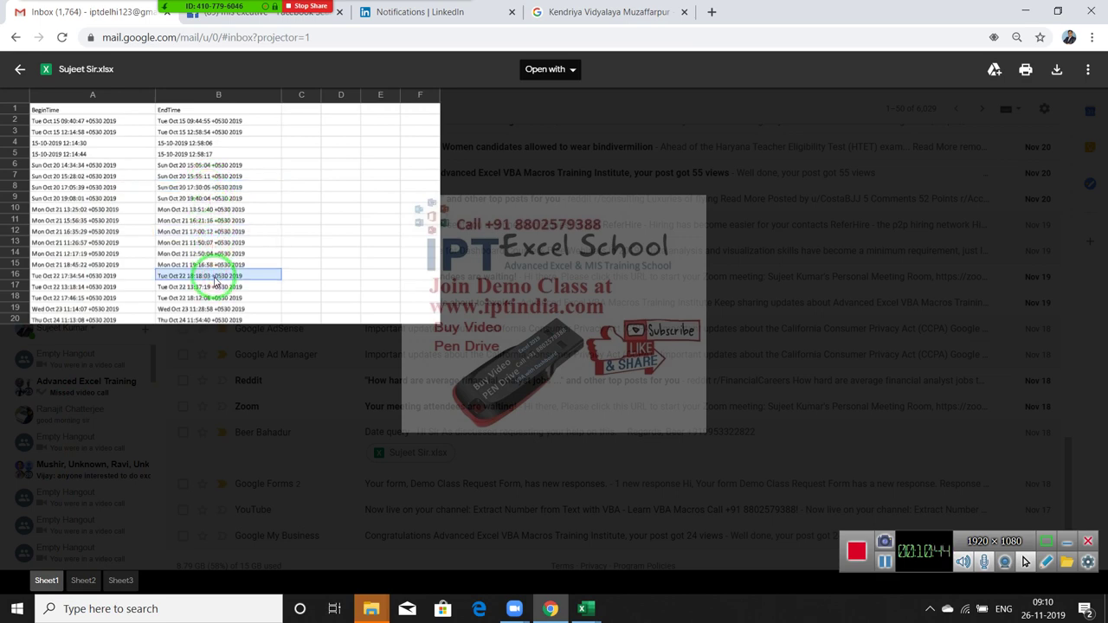
# - Close the attachment preview and minimise the browser to show the desktop
pyautogui.press('Escape')
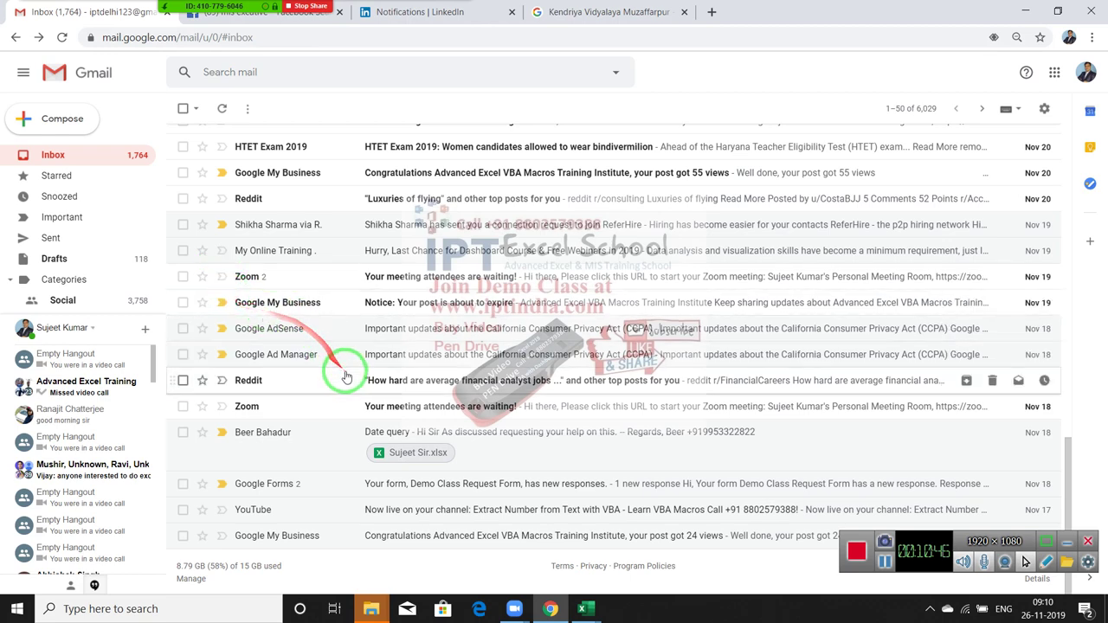
pyautogui.scroll(3, 345, 377)
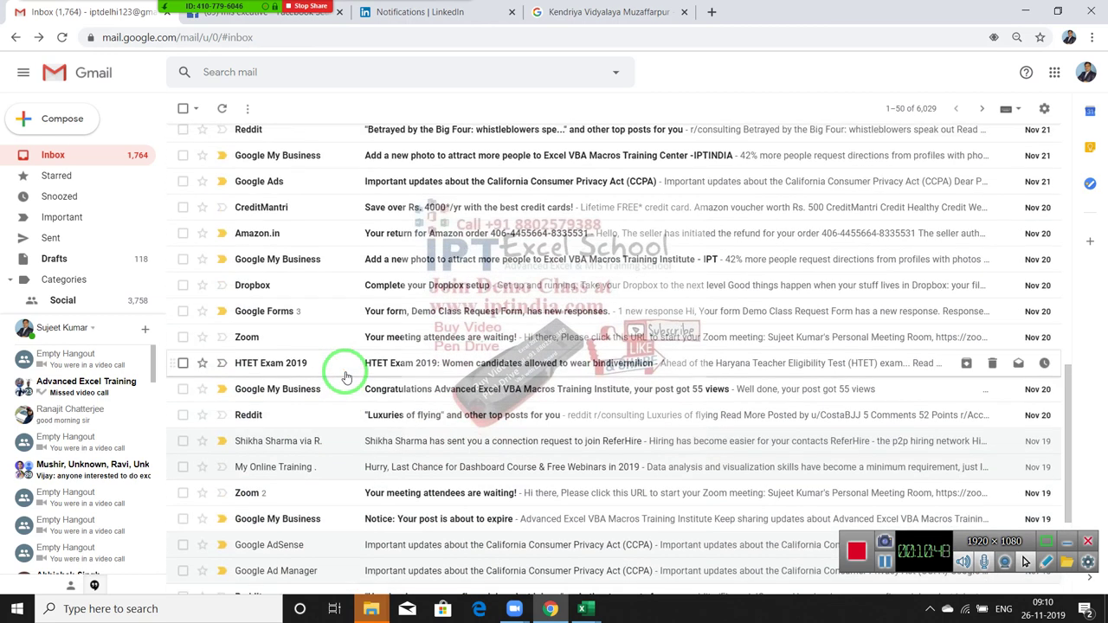
pyautogui.press('super+d')
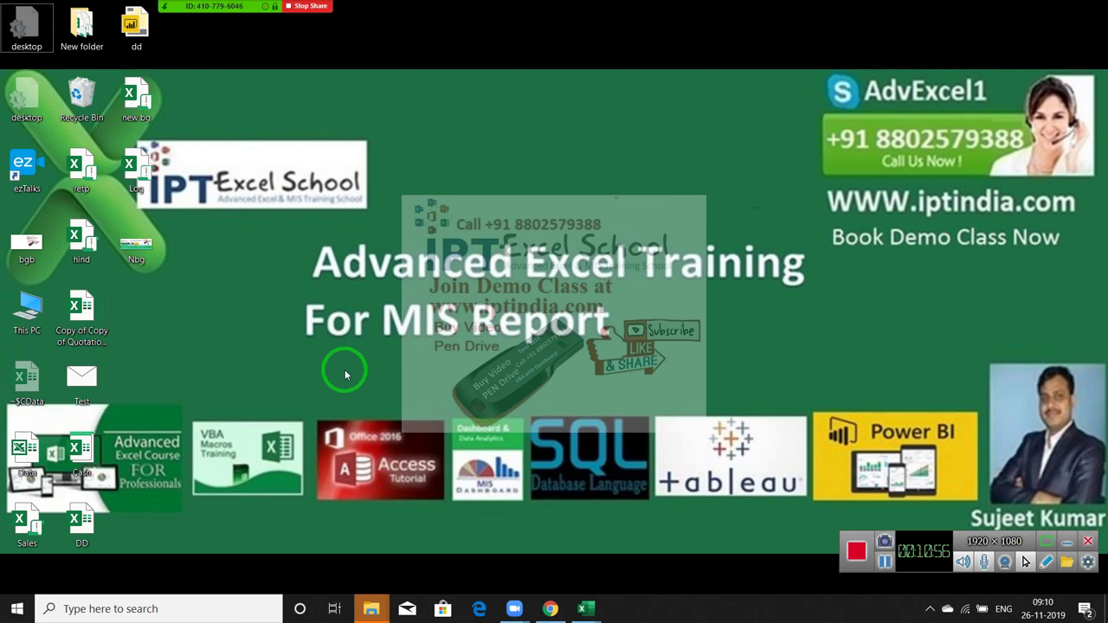
# - Bring the Book1 - Excel window forward from its taskbar thumbnail
pyautogui.moveTo(588, 610)
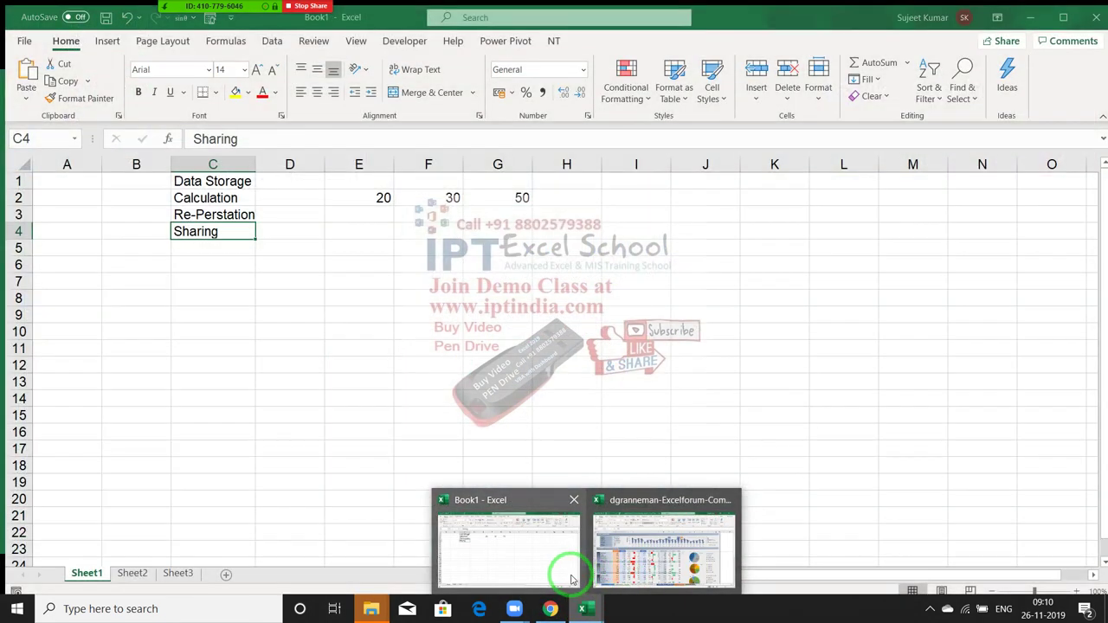
pyautogui.click(572, 580)
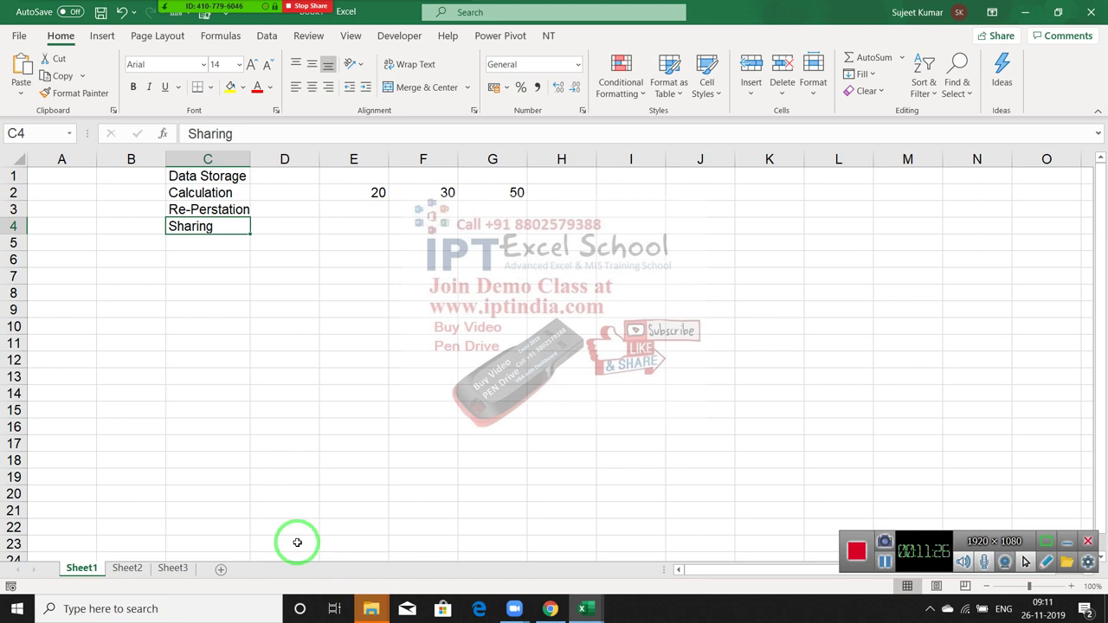
# - Highlight the terms in C1:C4 with an annotation, then switch to the blank Sheet2
pyautogui.click(260, 244)
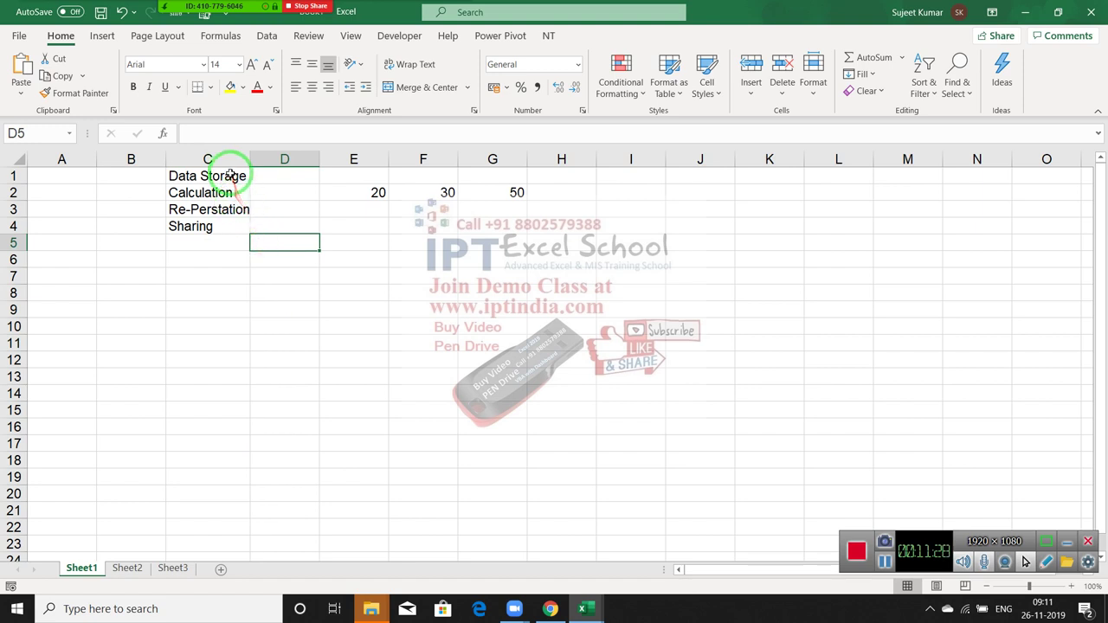
pyautogui.moveTo(231, 176); pyautogui.dragTo(230, 227)
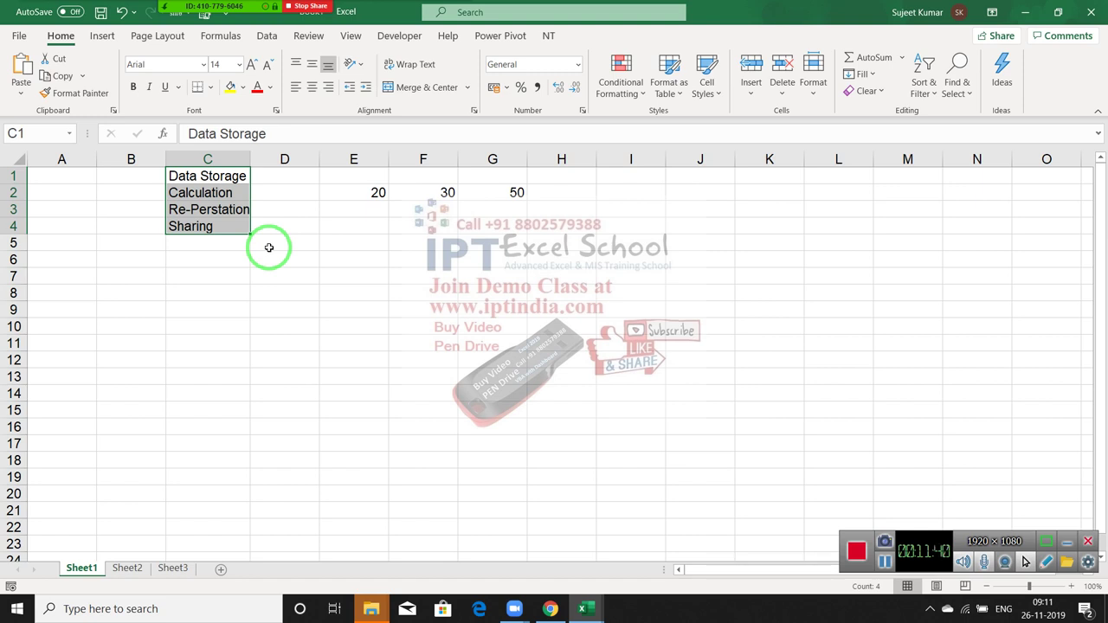
pyautogui.moveTo(211, 57); pyautogui.dragTo(301, 299)
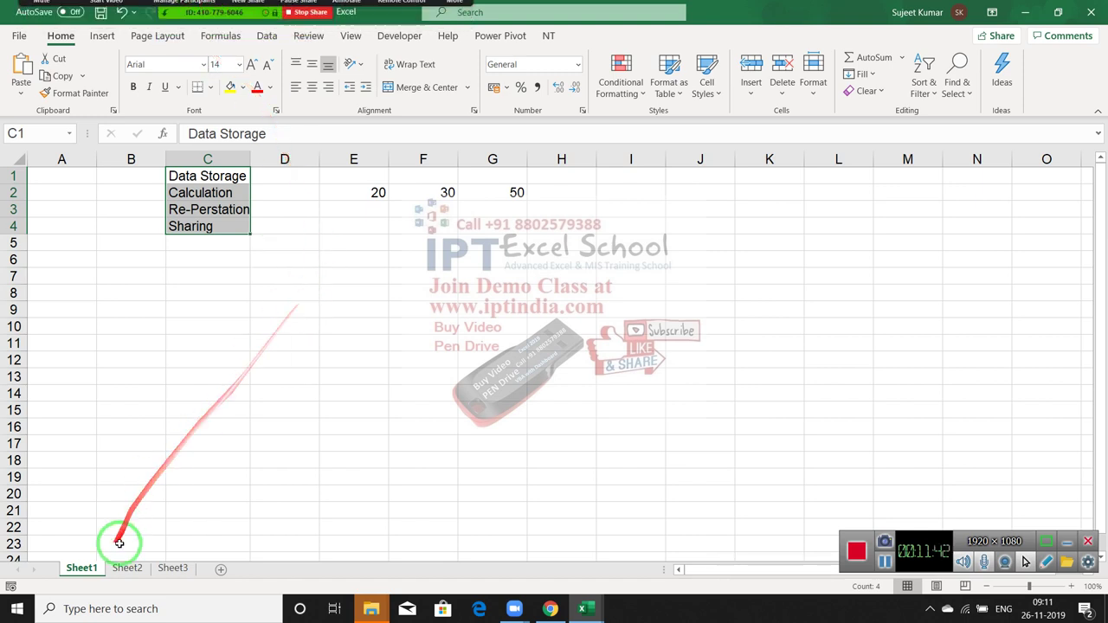
pyautogui.click(128, 568)
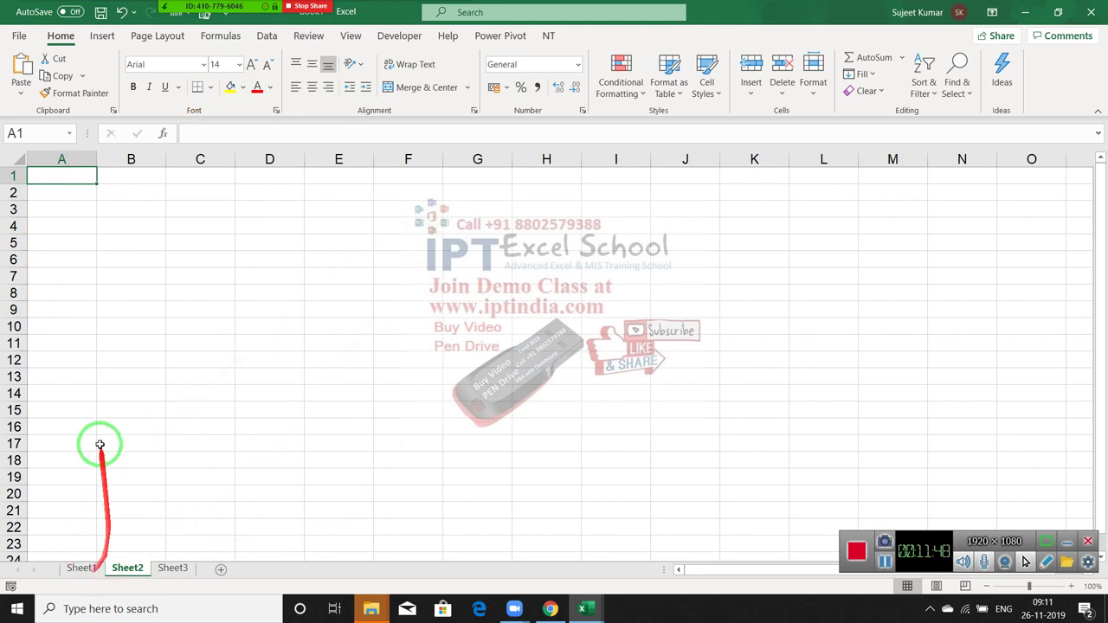
pyautogui.click(114, 229)
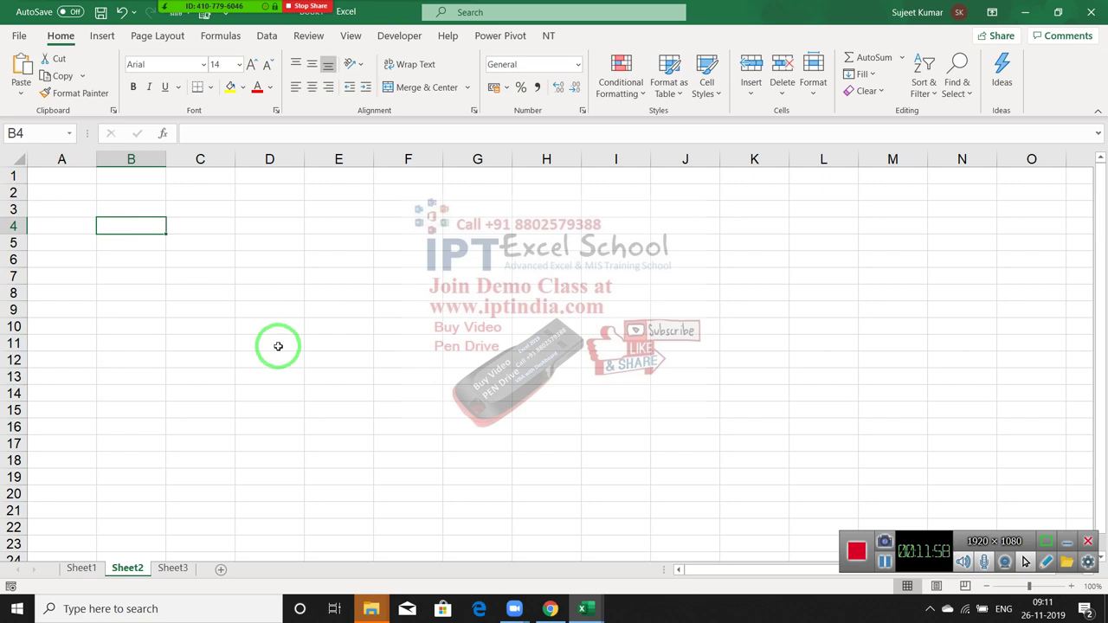
# - Enter 52 in A2 and start the formula =a2 in C5
pyautogui.click(78, 187)
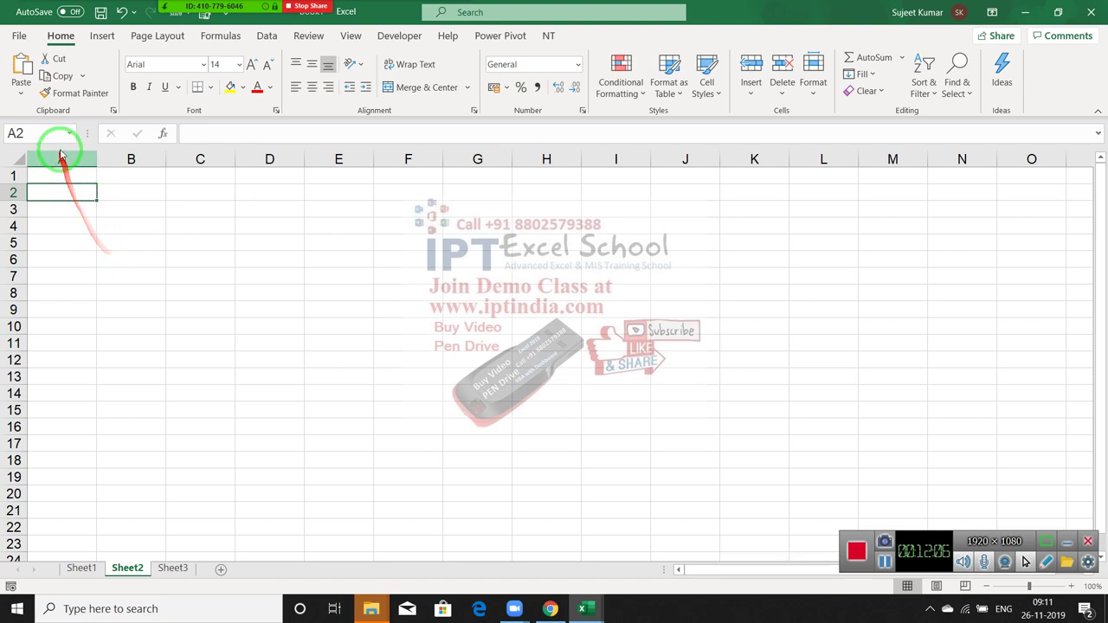
pyautogui.write('5')
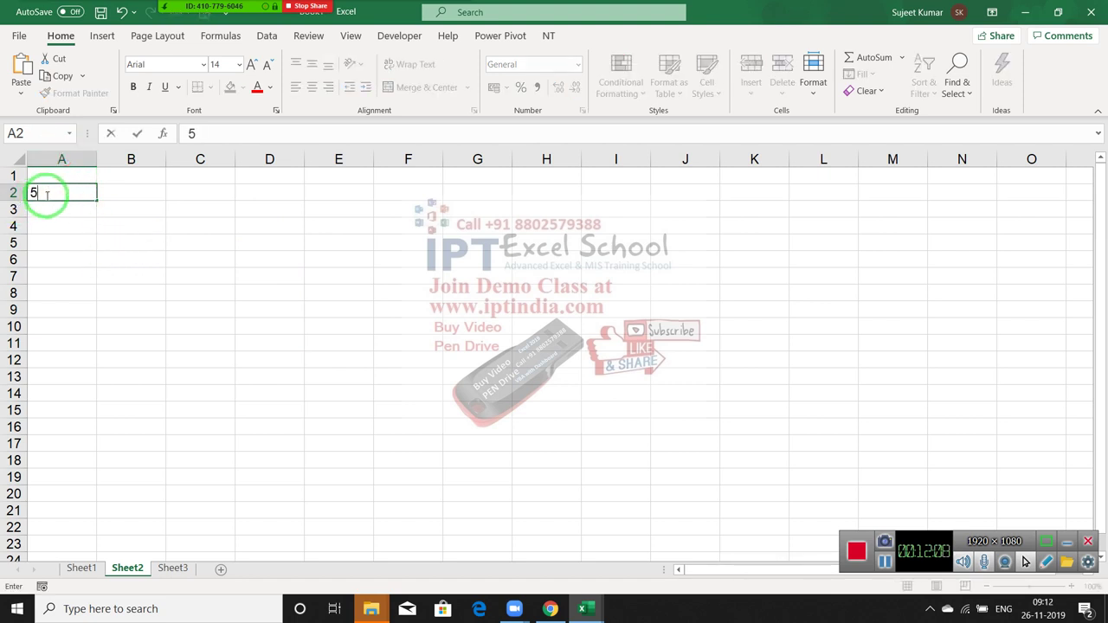
pyautogui.write('2')
pyautogui.press('Return')
pyautogui.click(47, 192)
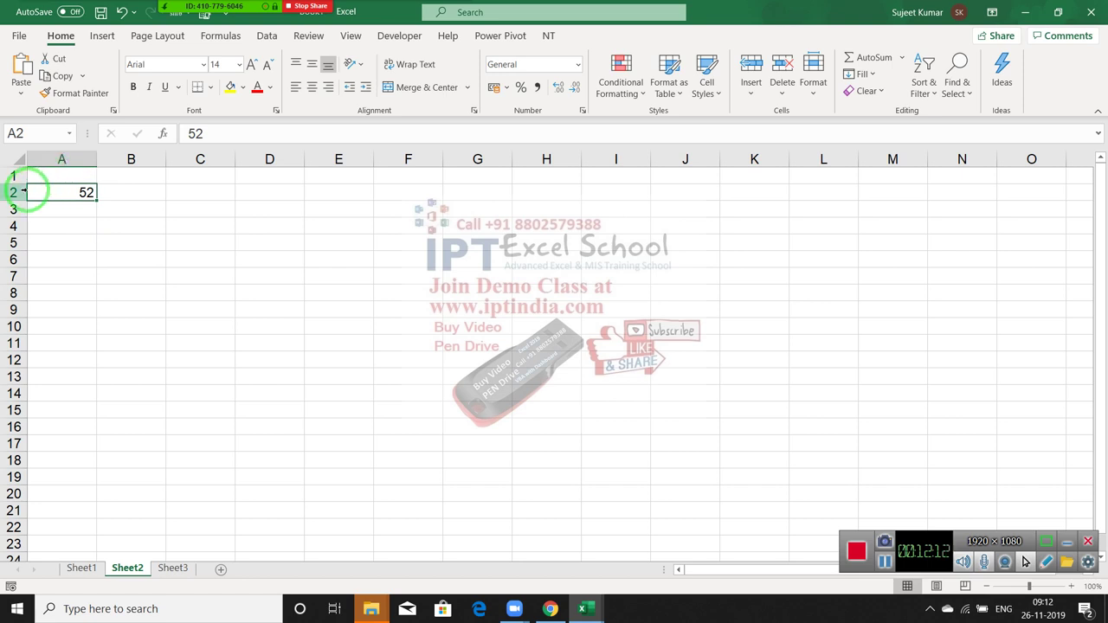
pyautogui.click(212, 239)
pyautogui.write('=')
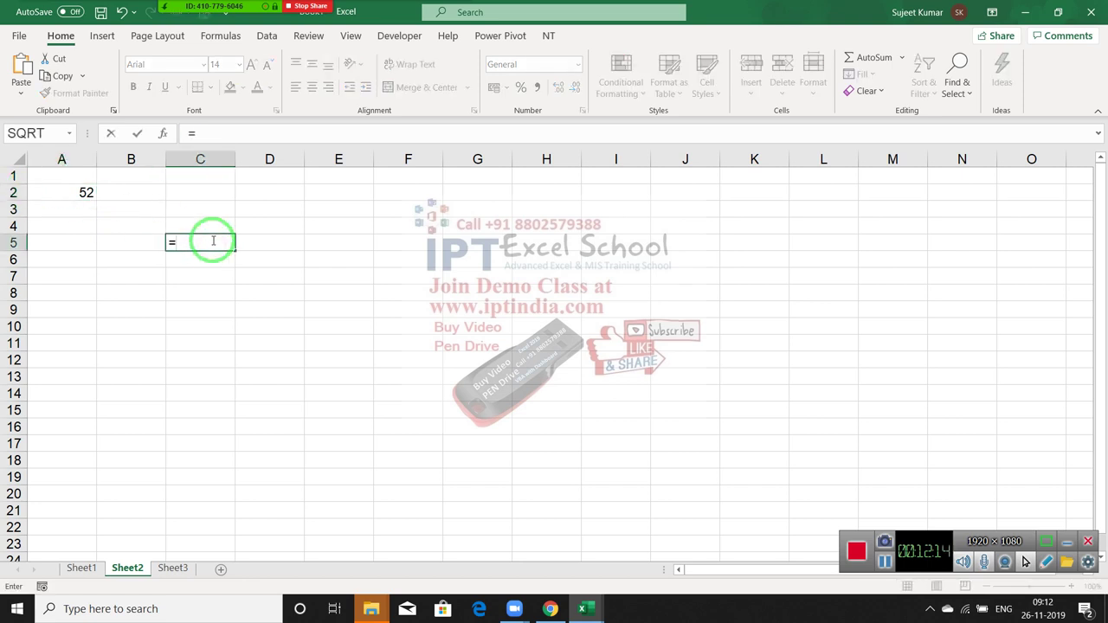
pyautogui.write('a')
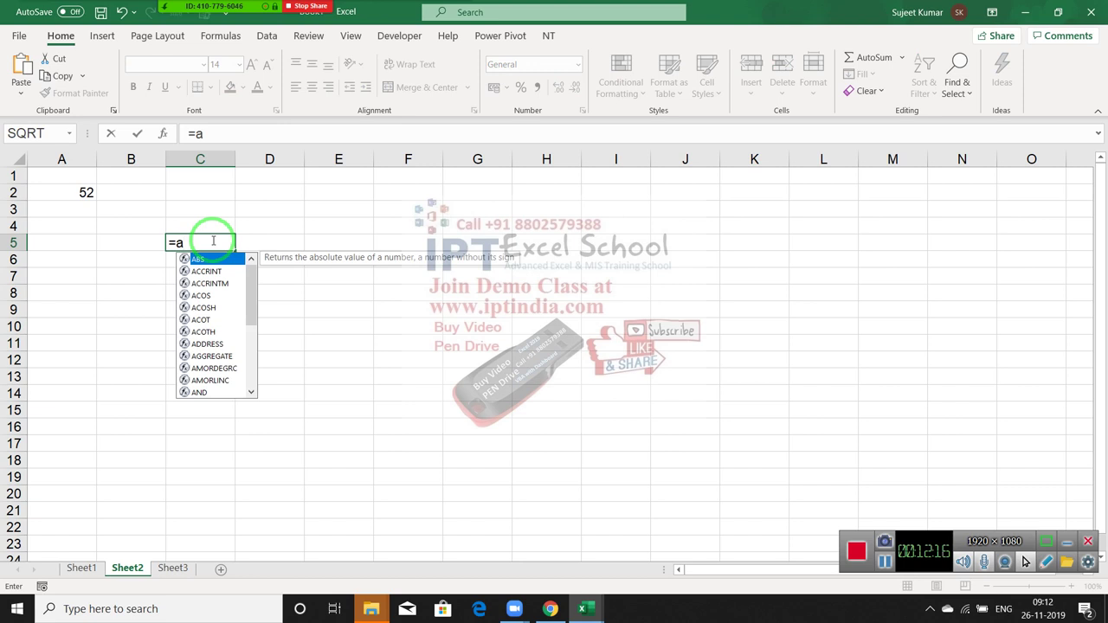
pyautogui.write('2')
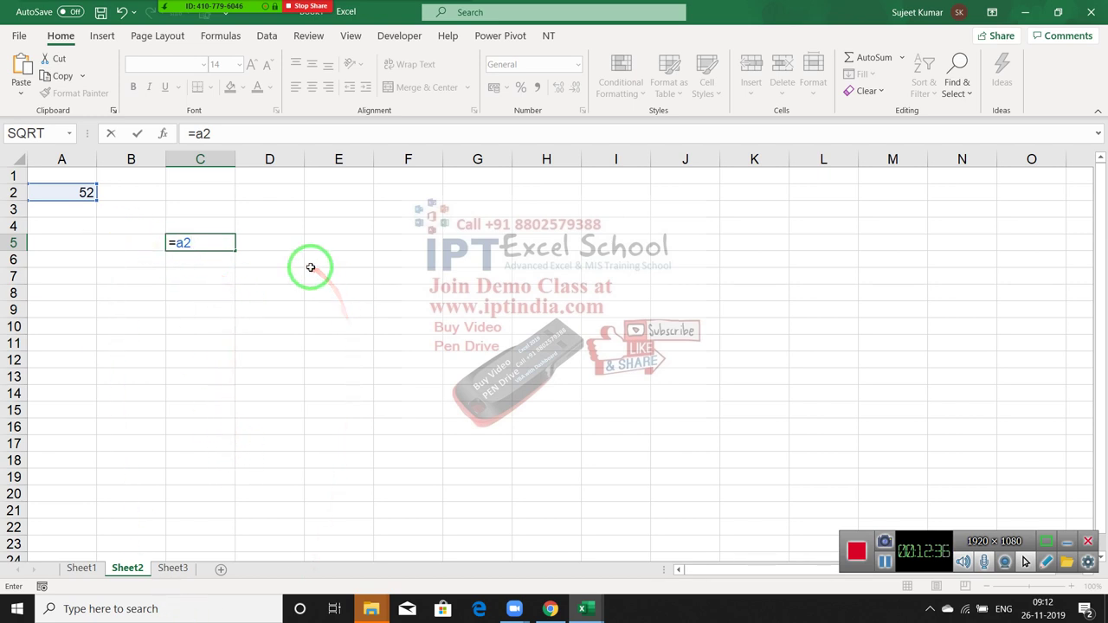
pyautogui.press('BackSpace')
pyautogui.press('BackSpace')
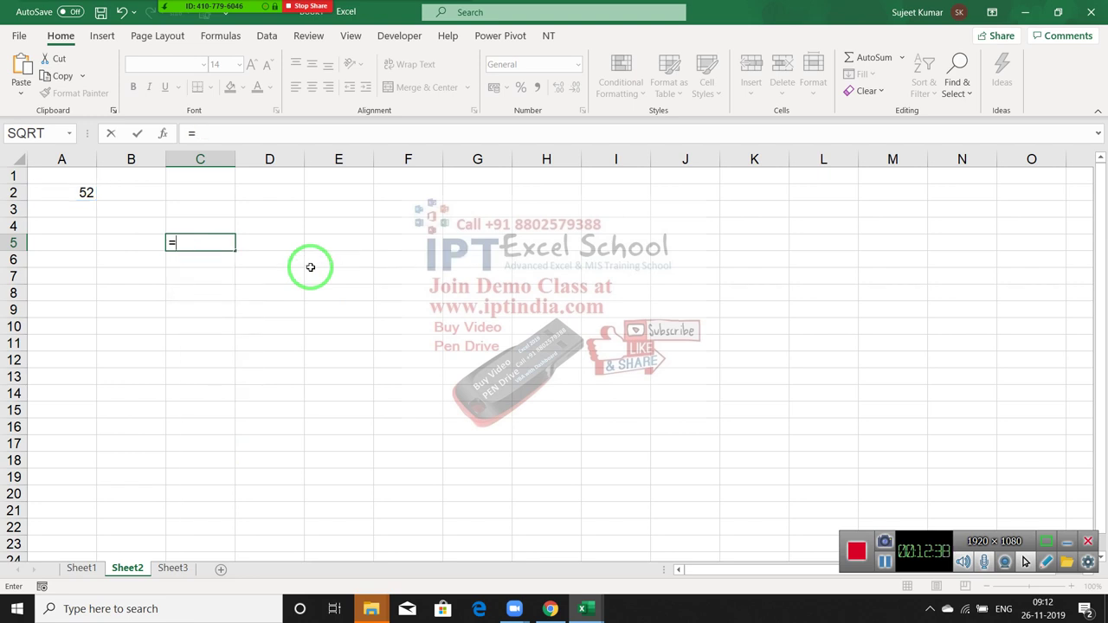
pyautogui.write('sheet')
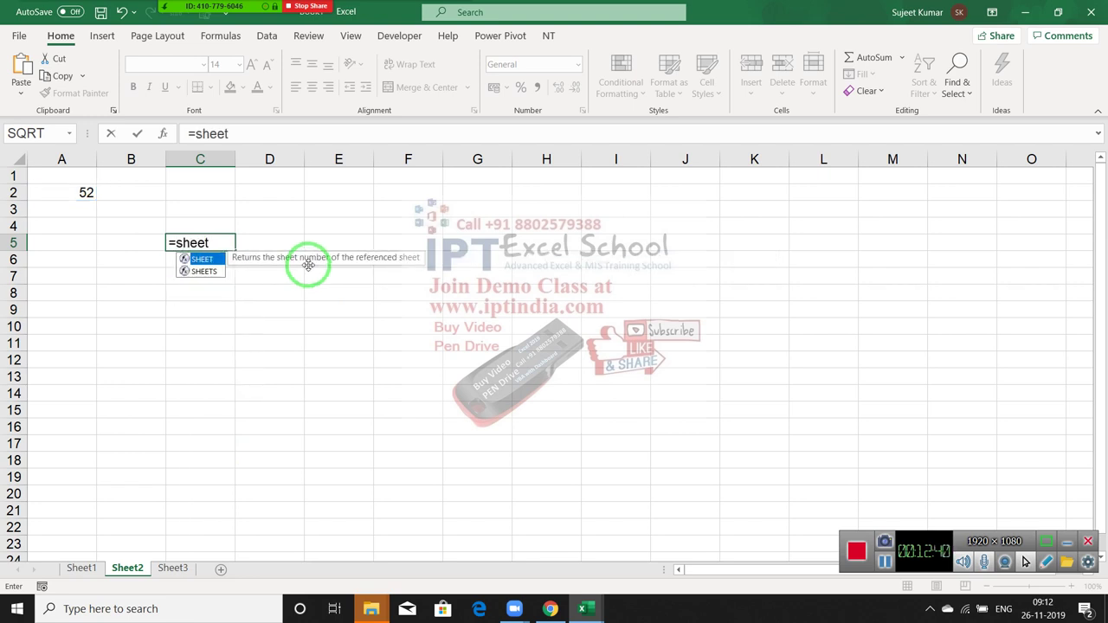
pyautogui.write('1!')
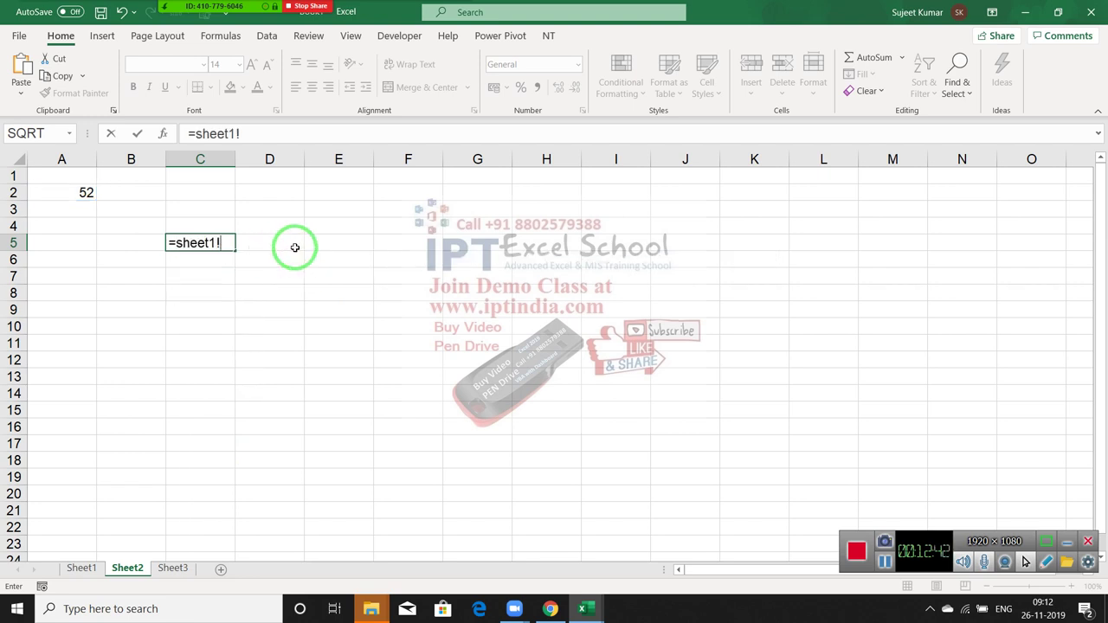
pyautogui.write('a2')
pyautogui.press('Escape')
pyautogui.write('=')
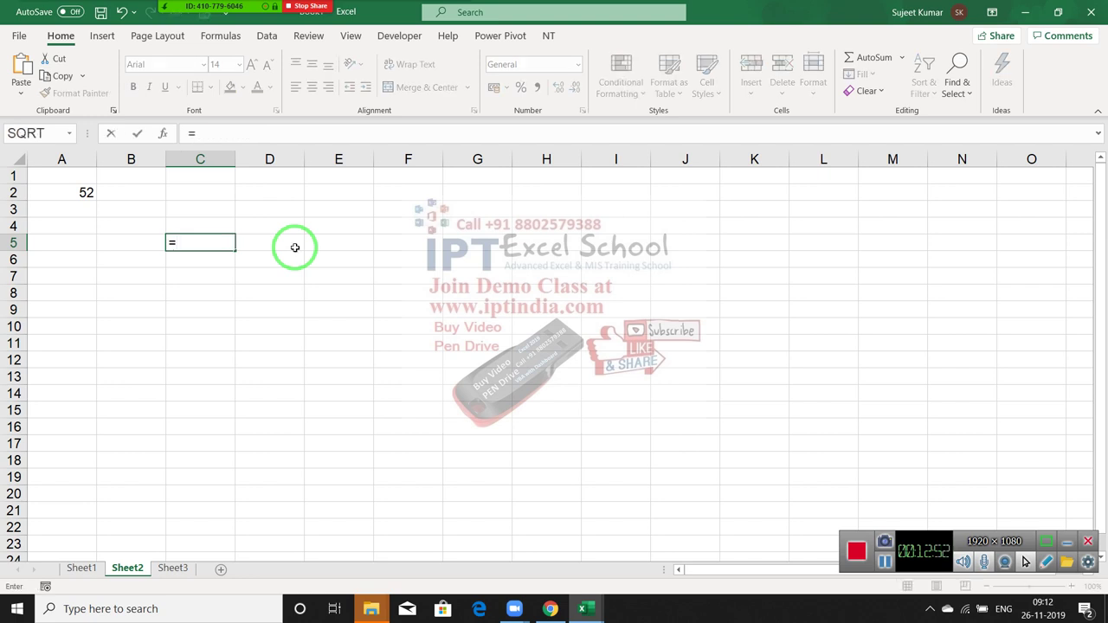
pyautogui.moveTo(567, 613)
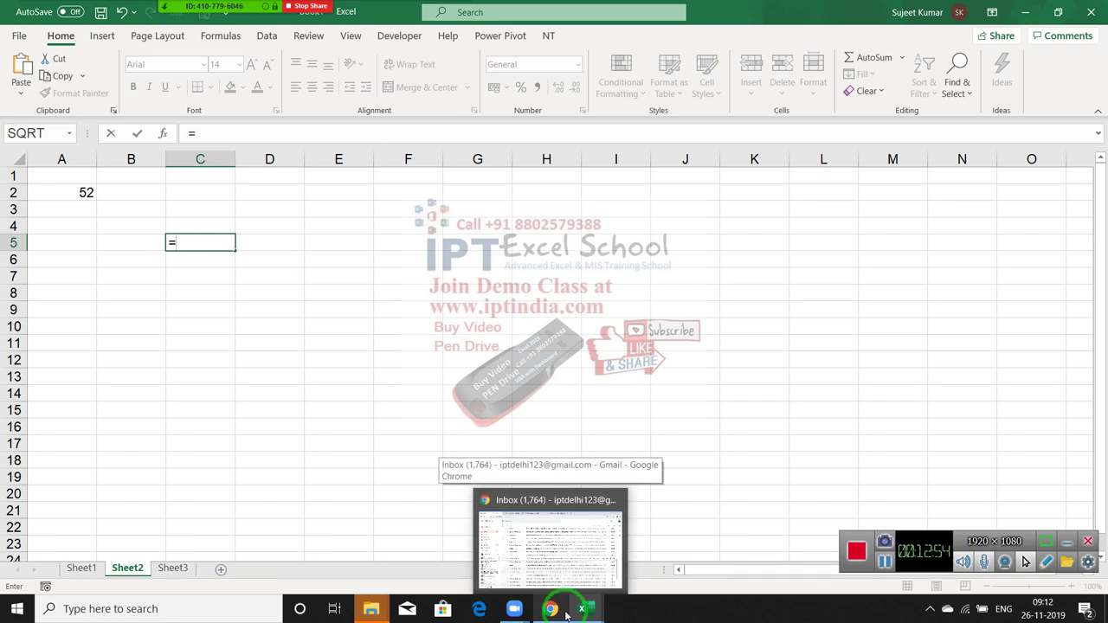
pyautogui.click(649, 542)
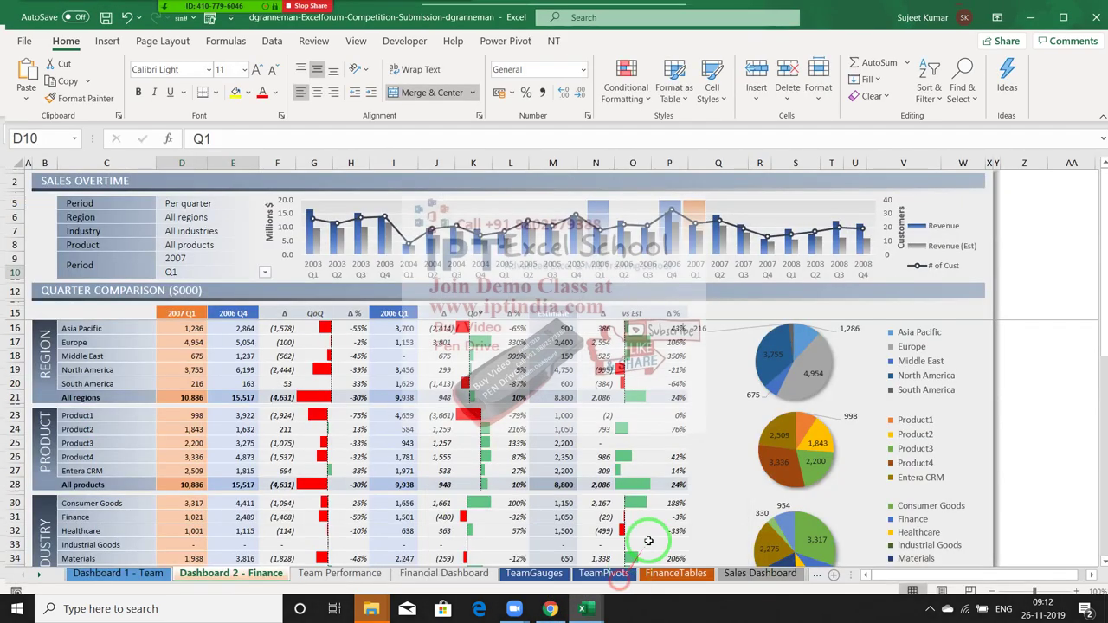
pyautogui.click(1024, 254)
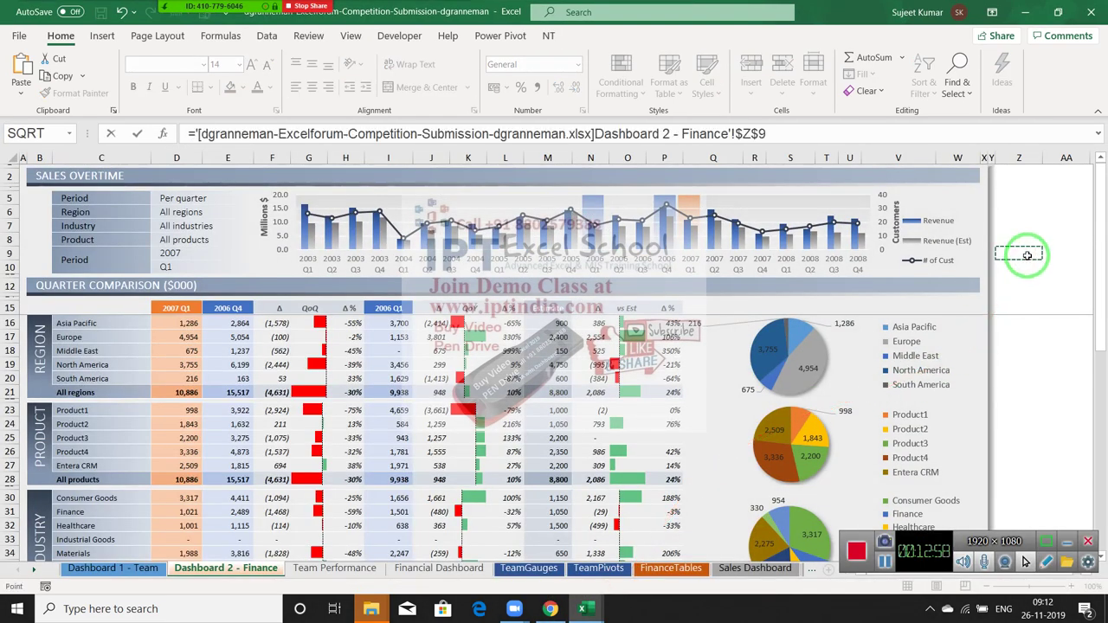
pyautogui.press('Return')
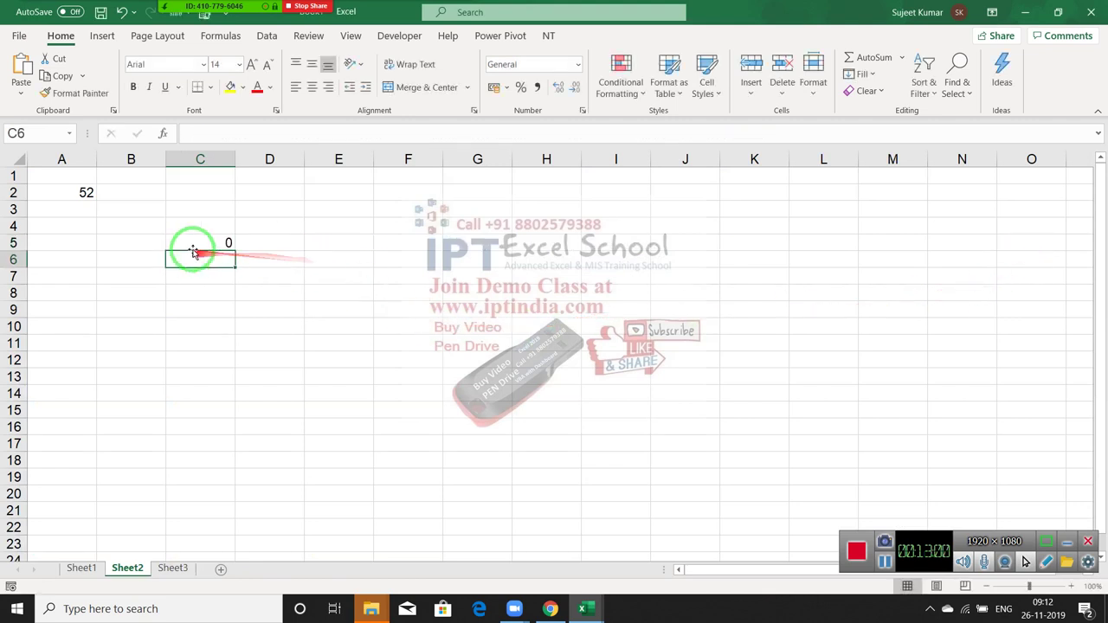
pyautogui.click(193, 242)
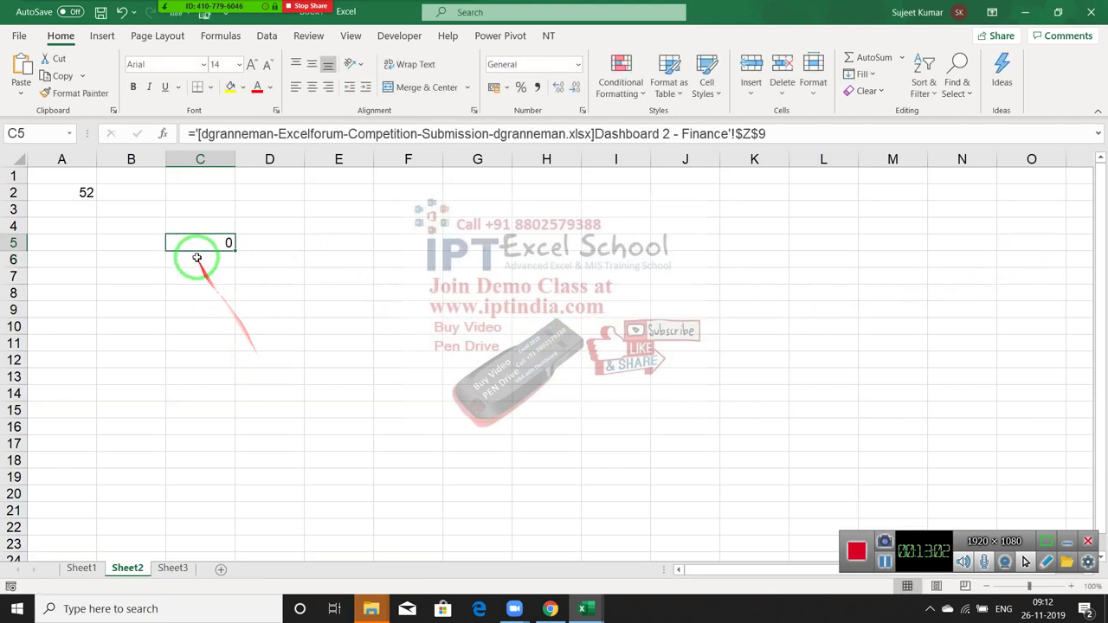
pyautogui.doubleClick(202, 241)
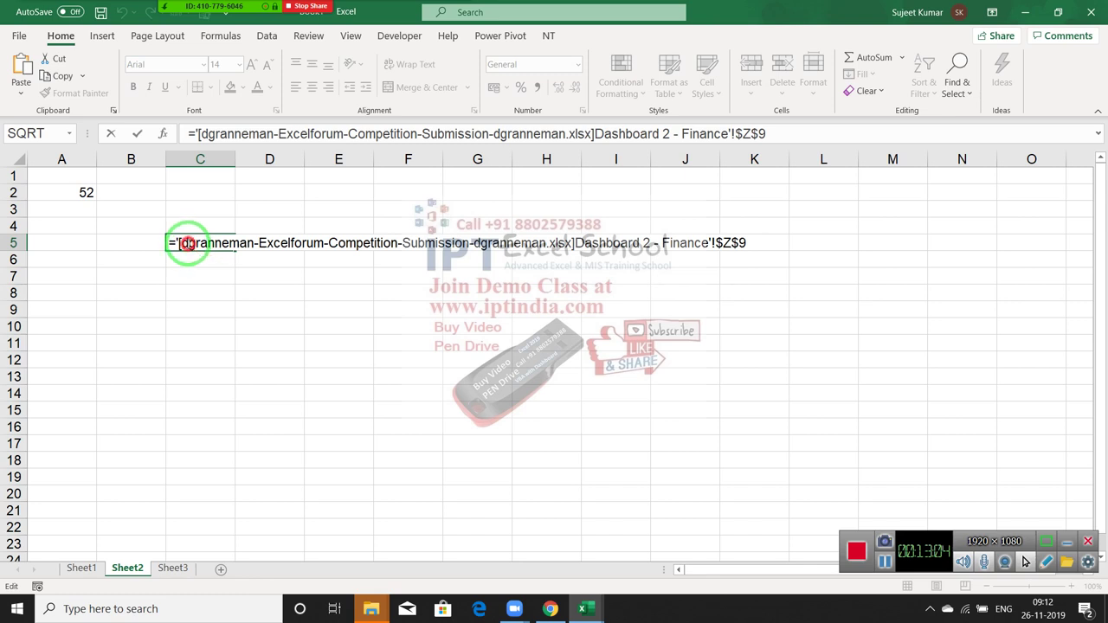
pyautogui.moveTo(187, 243); pyautogui.dragTo(738, 242)
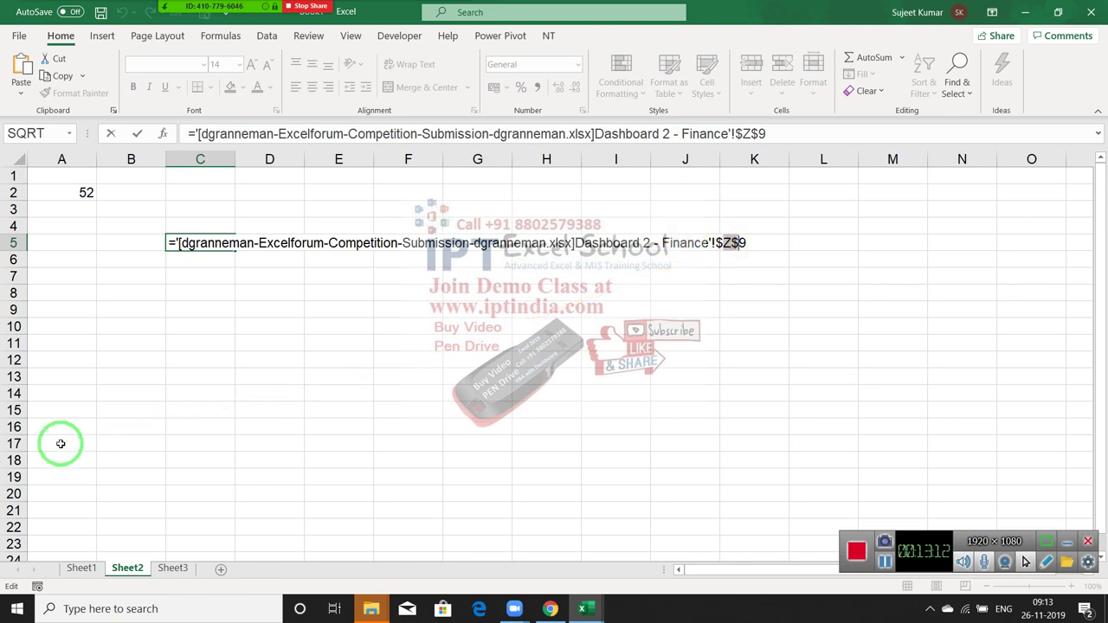
pyautogui.hotkey('ctrl', 'Return')
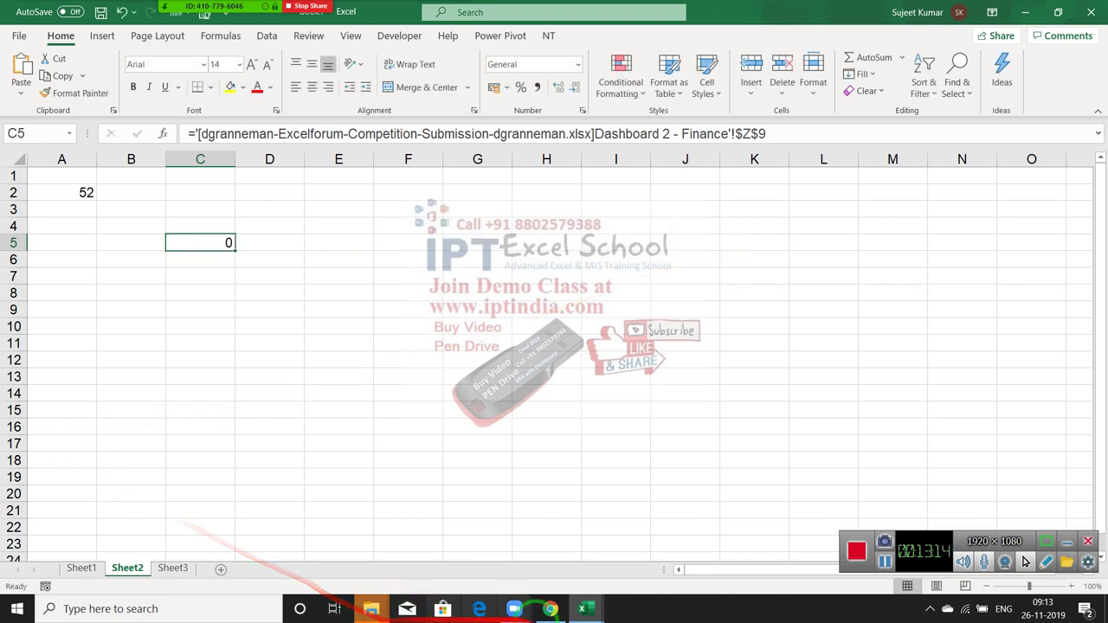
pyautogui.moveTo(590, 613)
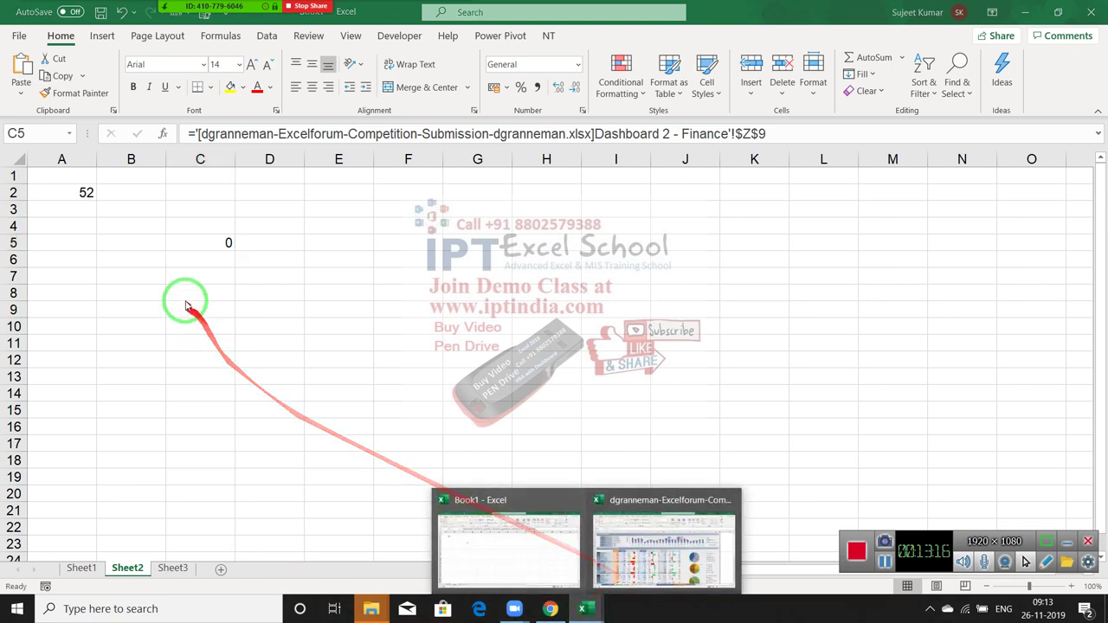
# - Switch to the dgranneman dashboard workbook and close it without saving
pyautogui.click(193, 235)
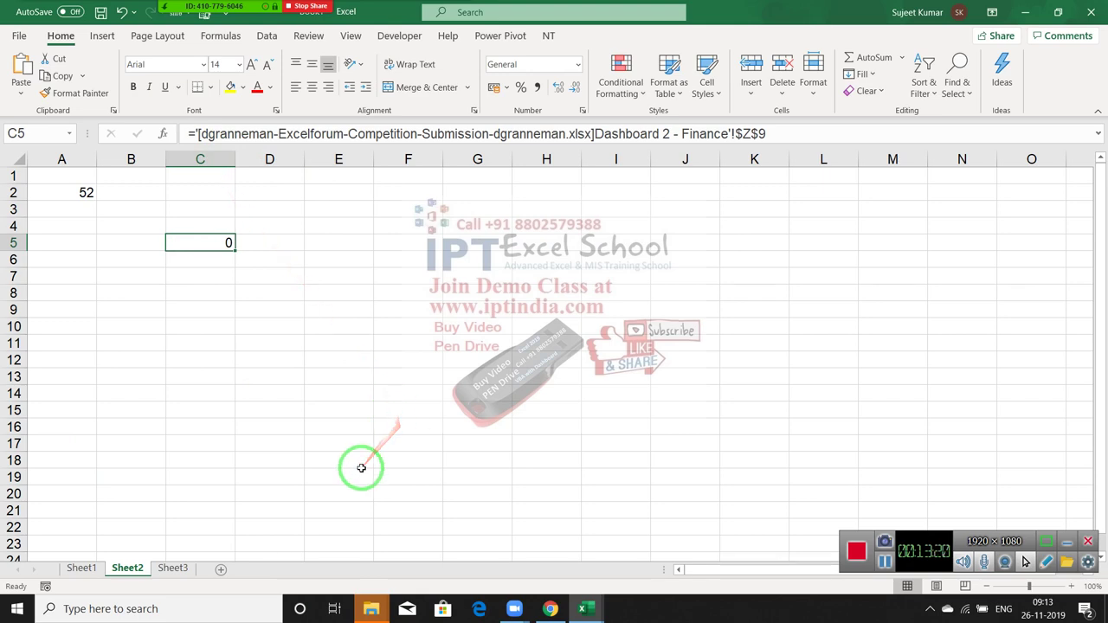
pyautogui.click(598, 594)
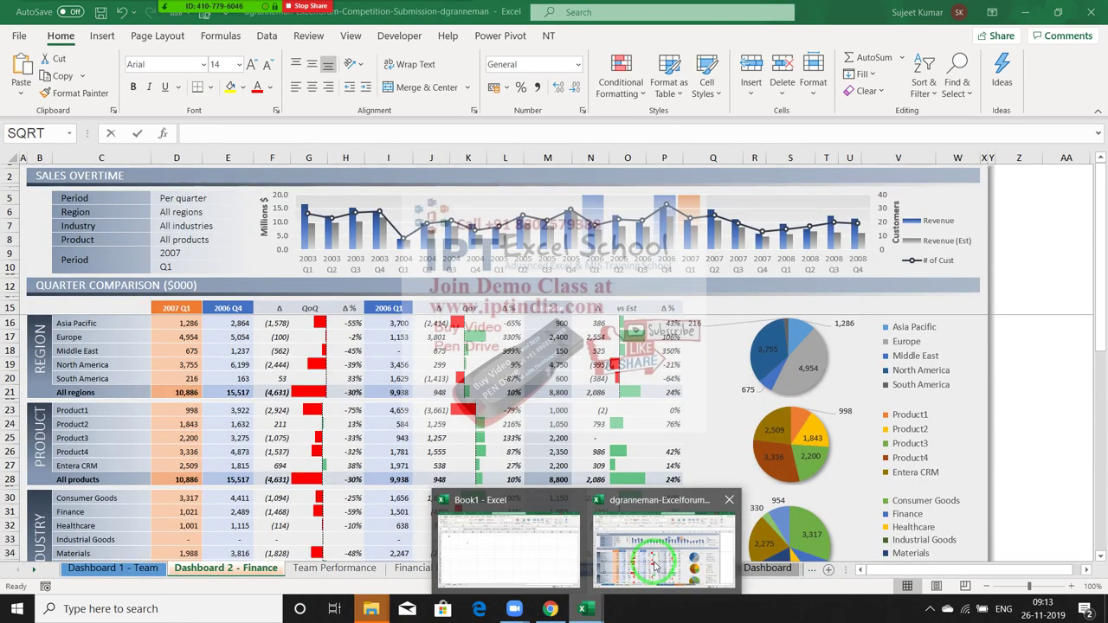
pyautogui.click(656, 562)
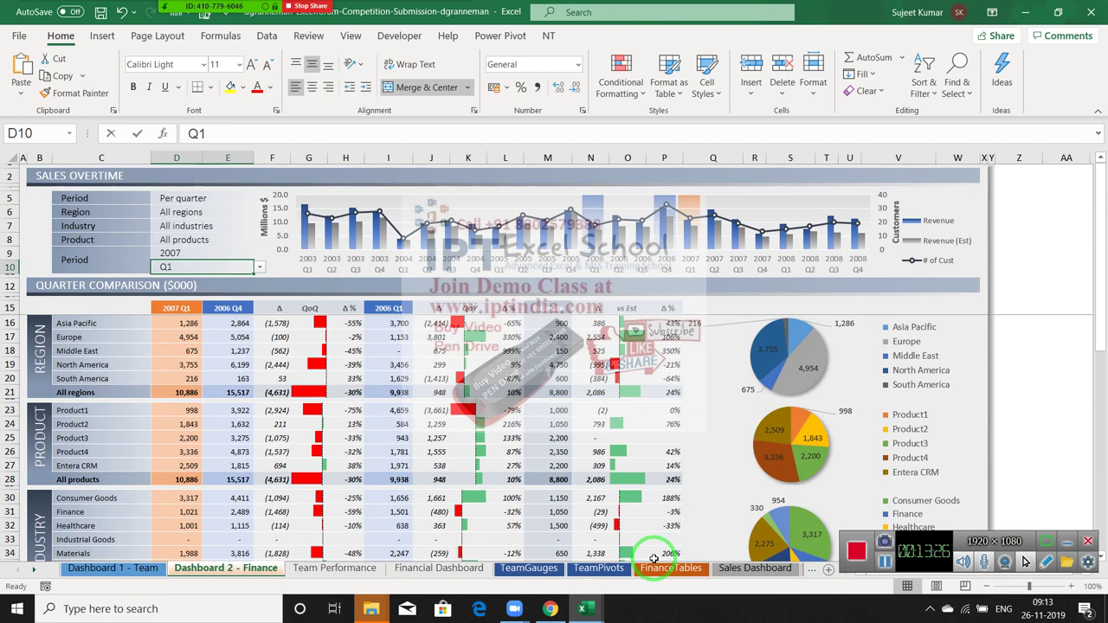
pyautogui.click(1090, 12)
pyautogui.click(551, 326)
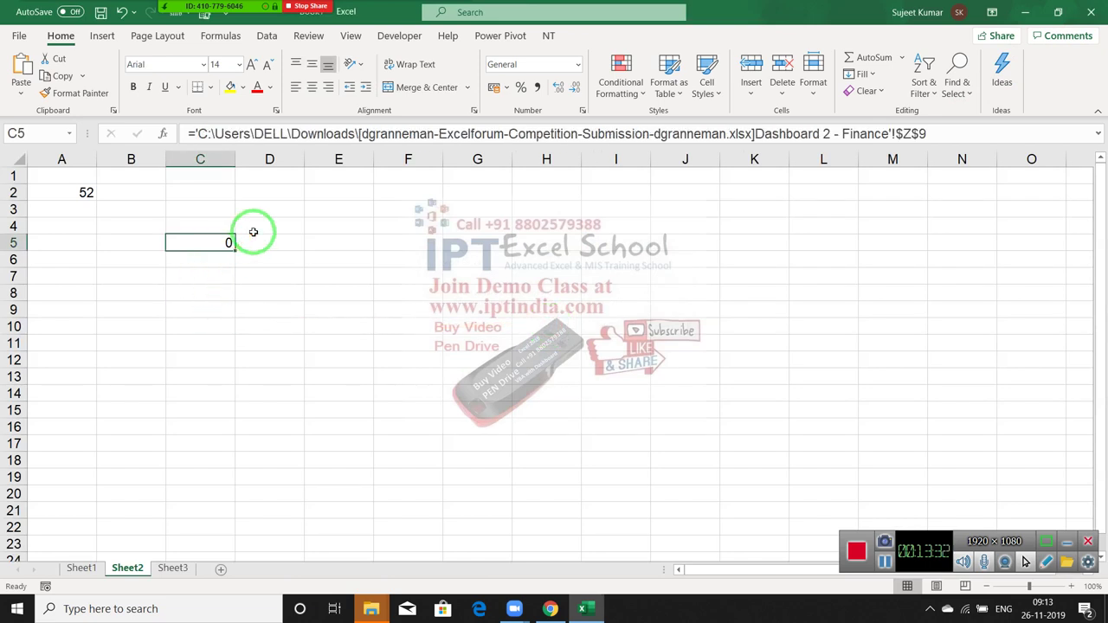
# - Inspect the file path in C5's external link, then select cells C4:C6
pyautogui.doubleClick(219, 243)
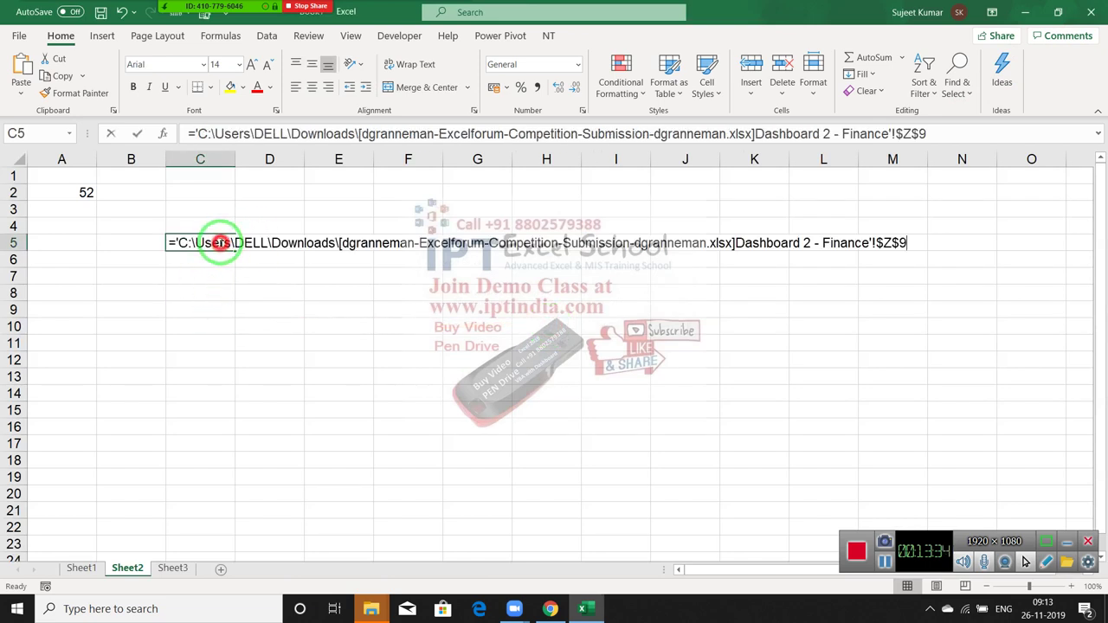
pyautogui.moveTo(171, 243); pyautogui.dragTo(391, 239)
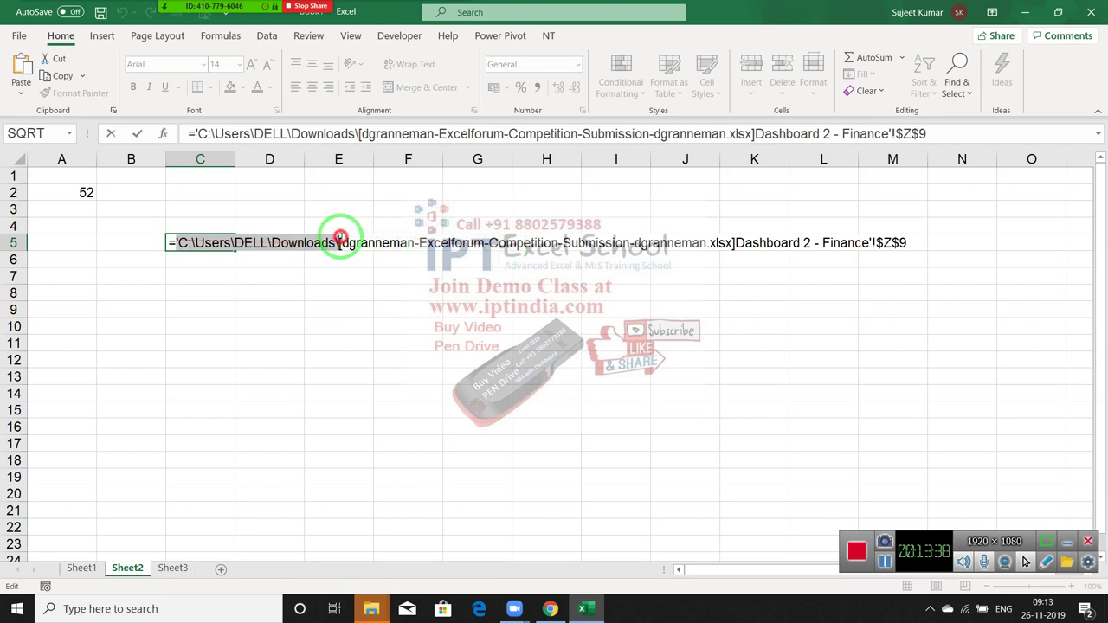
pyautogui.moveTo(391, 239); pyautogui.dragTo(338, 241)
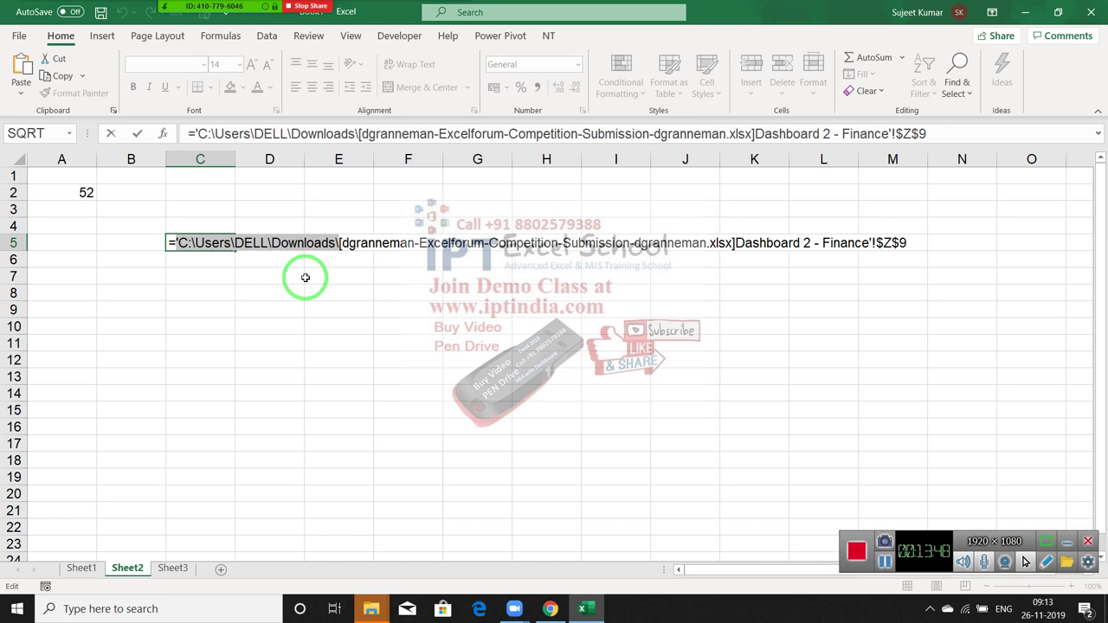
pyautogui.hotkey('ctrl', 'Return')
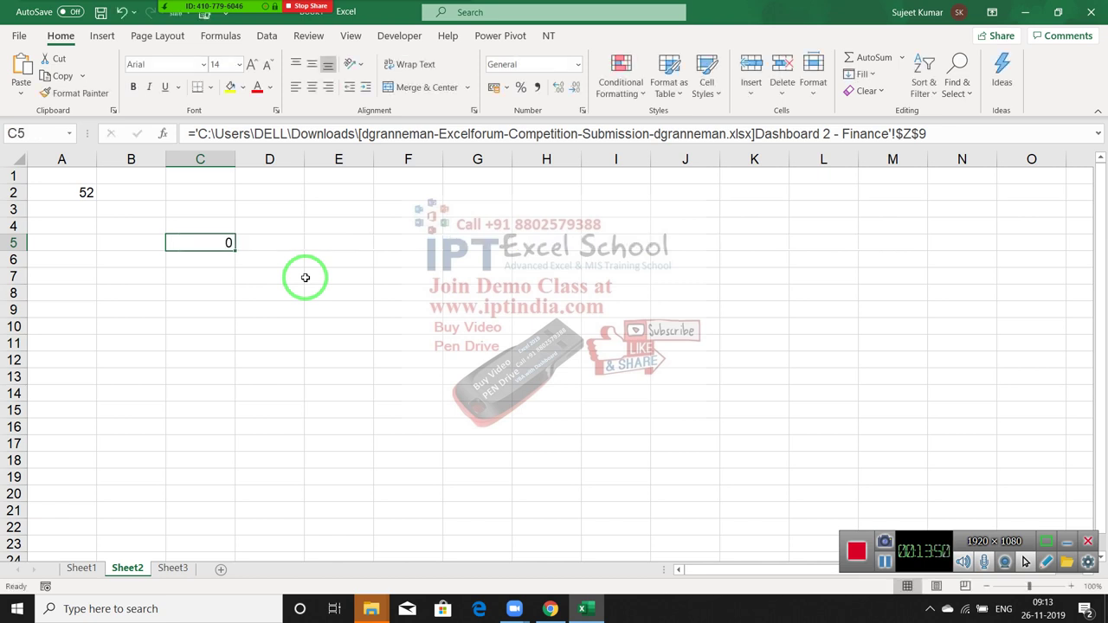
pyautogui.moveTo(304, 277); pyautogui.dragTo(862, 158)
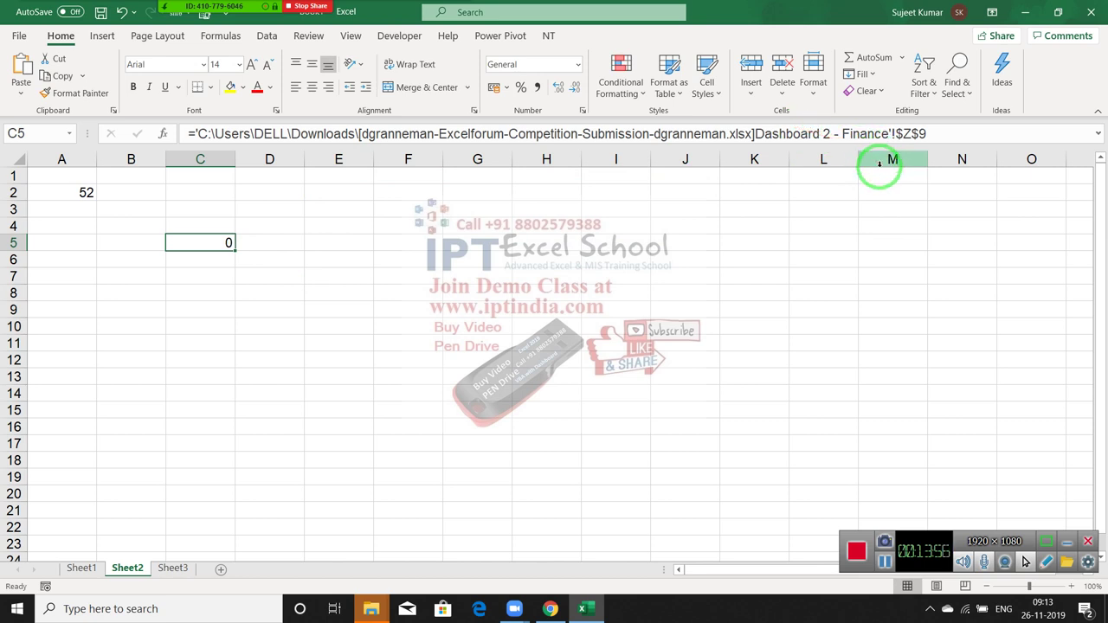
pyautogui.moveTo(757, 163); pyautogui.dragTo(381, 143)
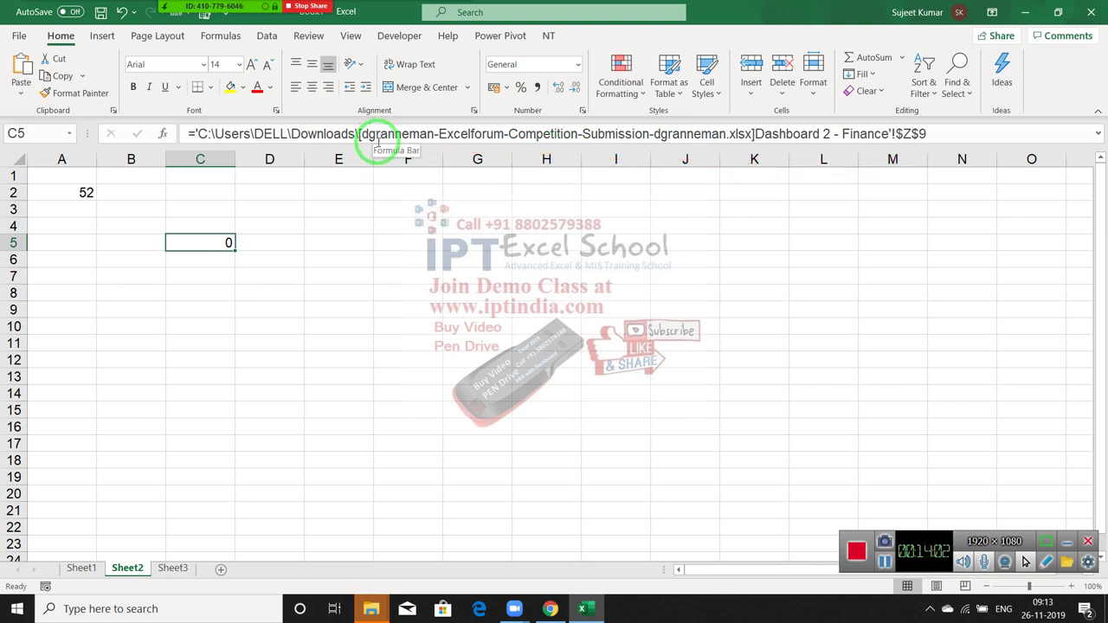
pyautogui.click(299, 255)
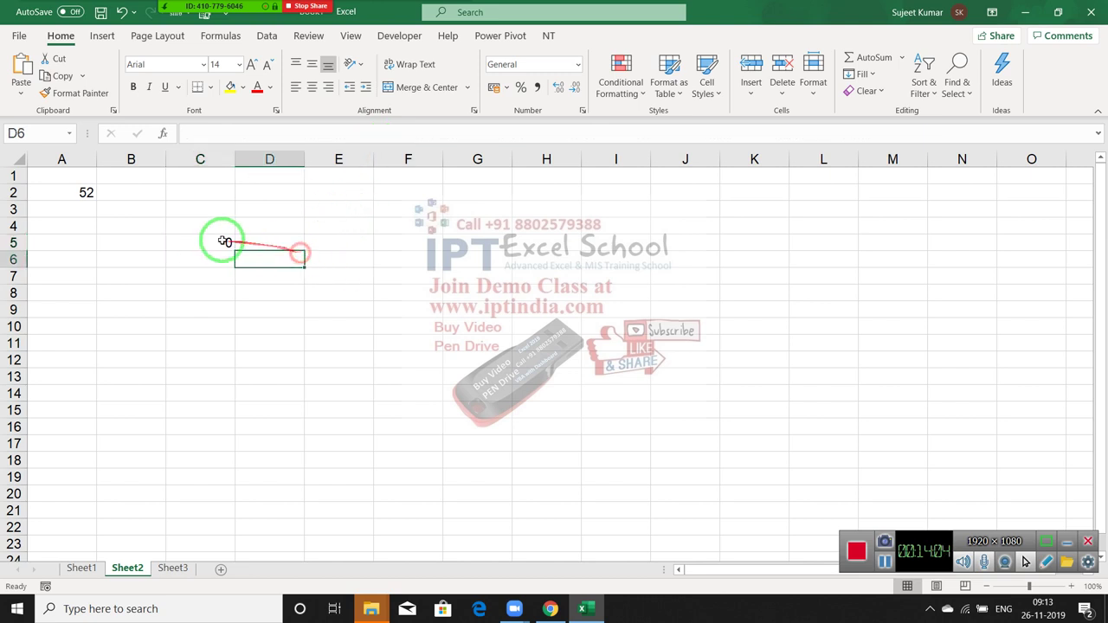
pyautogui.moveTo(208, 227); pyautogui.dragTo(208, 259)
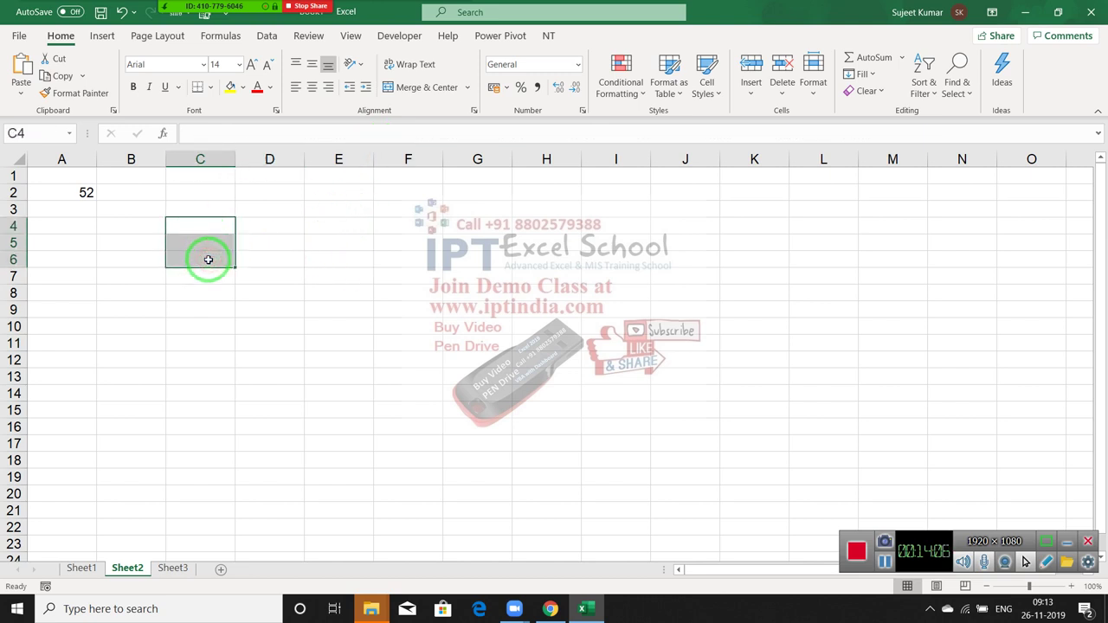
# - Fill A1:A8 with 8, 52, 2356, 6, 65, 25, 52 and 36
pyautogui.press('Up')
pyautogui.press('Up')
pyautogui.press('Up')
pyautogui.press('Left')
pyautogui.press('Left')
pyautogui.write('8')
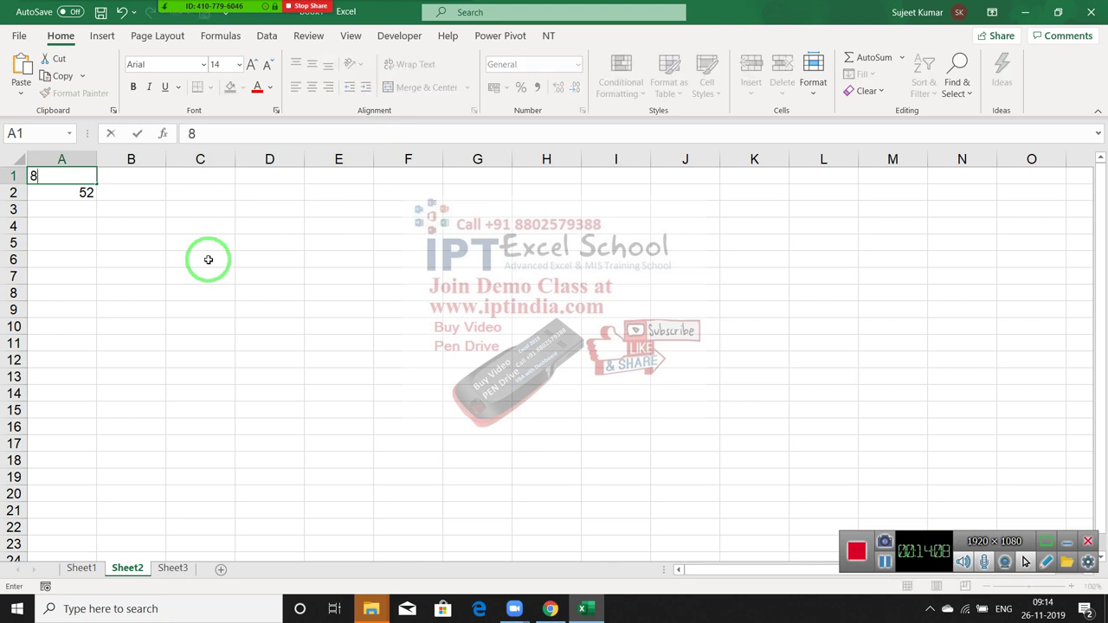
pyautogui.press('Return')
pyautogui.press('Return')
pyautogui.write('23')
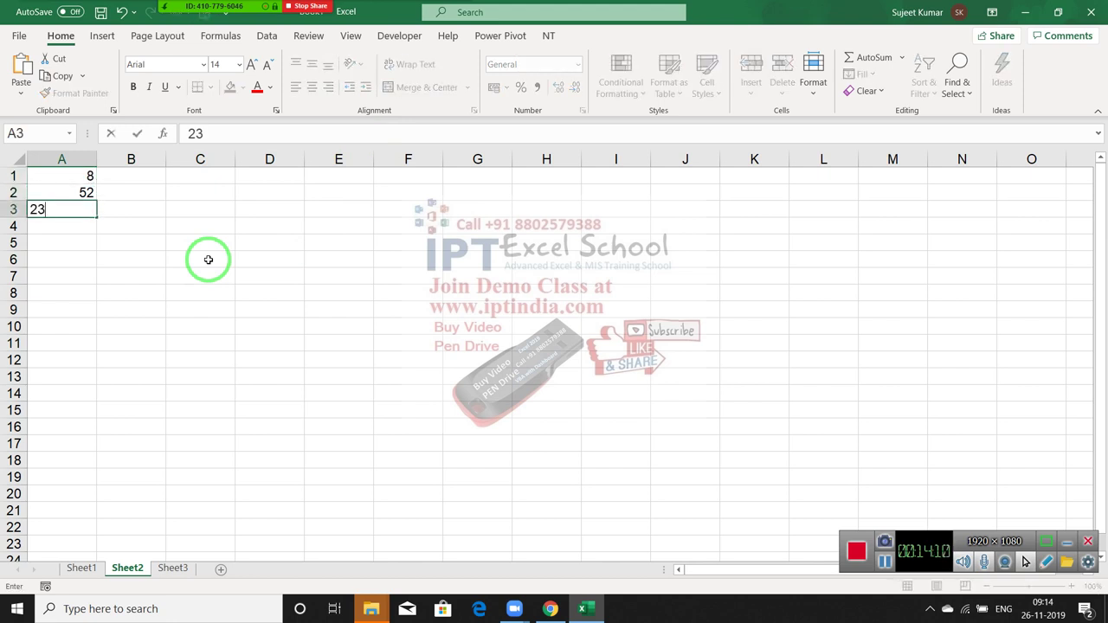
pyautogui.write('56')
pyautogui.press('Return')
pyautogui.write('6')
pyautogui.press('Return')
pyautogui.write('65')
pyautogui.press('Return')
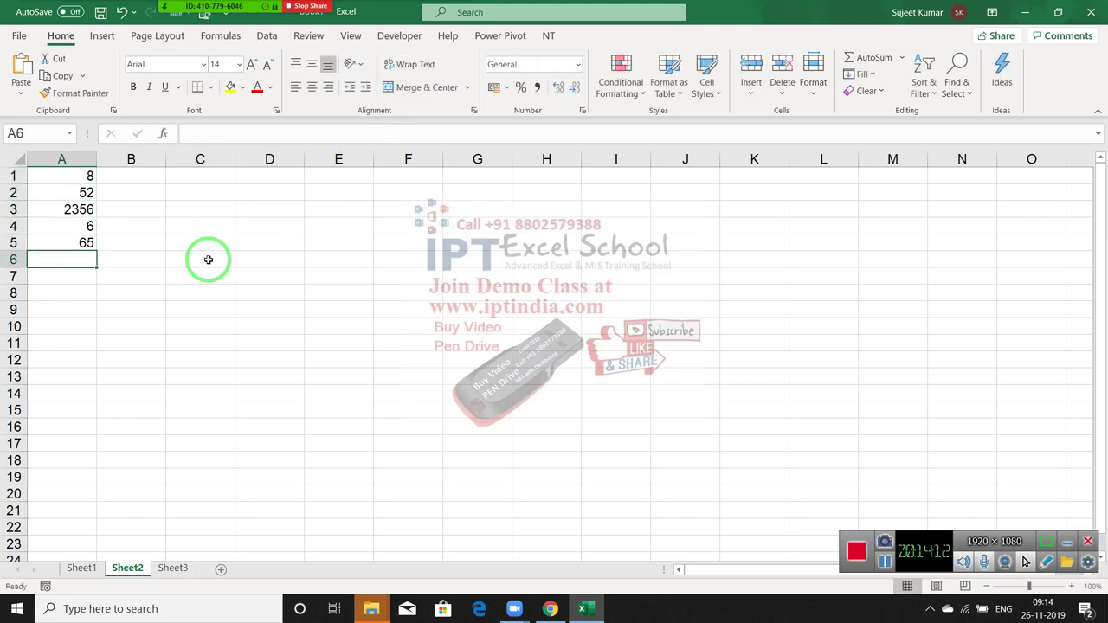
pyautogui.write('25')
pyautogui.press('Return')
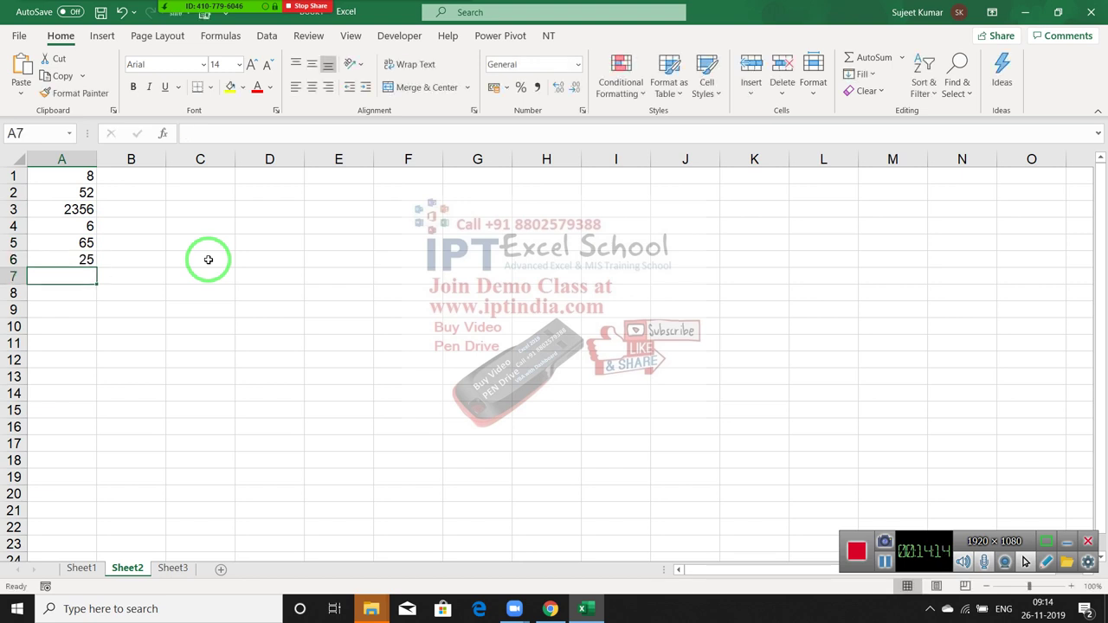
pyautogui.write('52')
pyautogui.press('Return')
pyautogui.write('36')
pyautogui.press('Return')
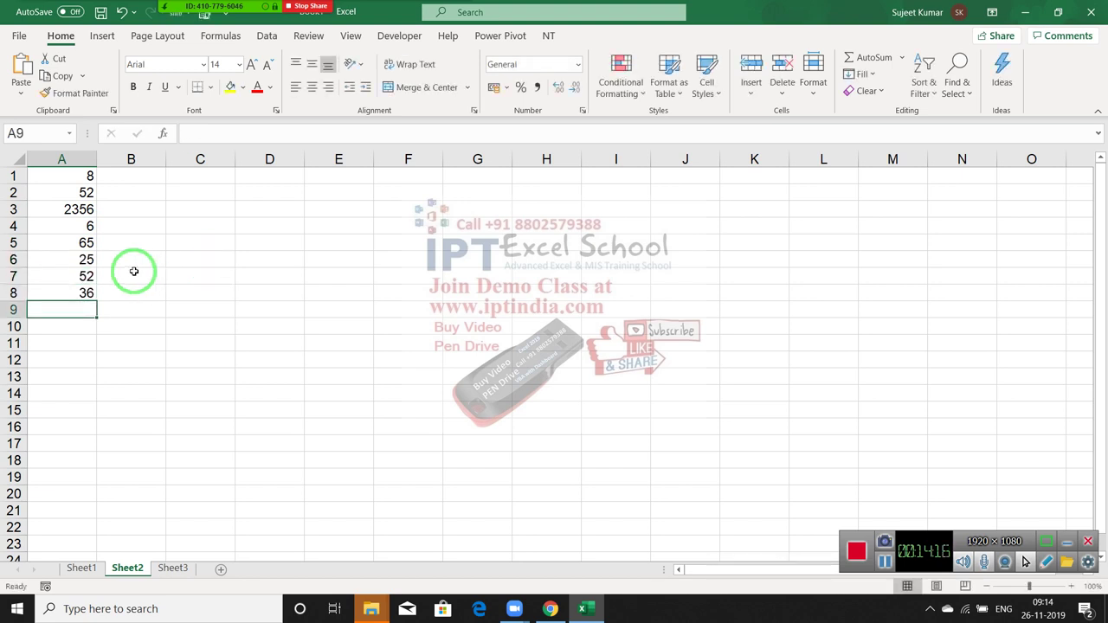
# - Enter the formula =A1+20 in B1
pyautogui.click(129, 176)
pyautogui.write('=')
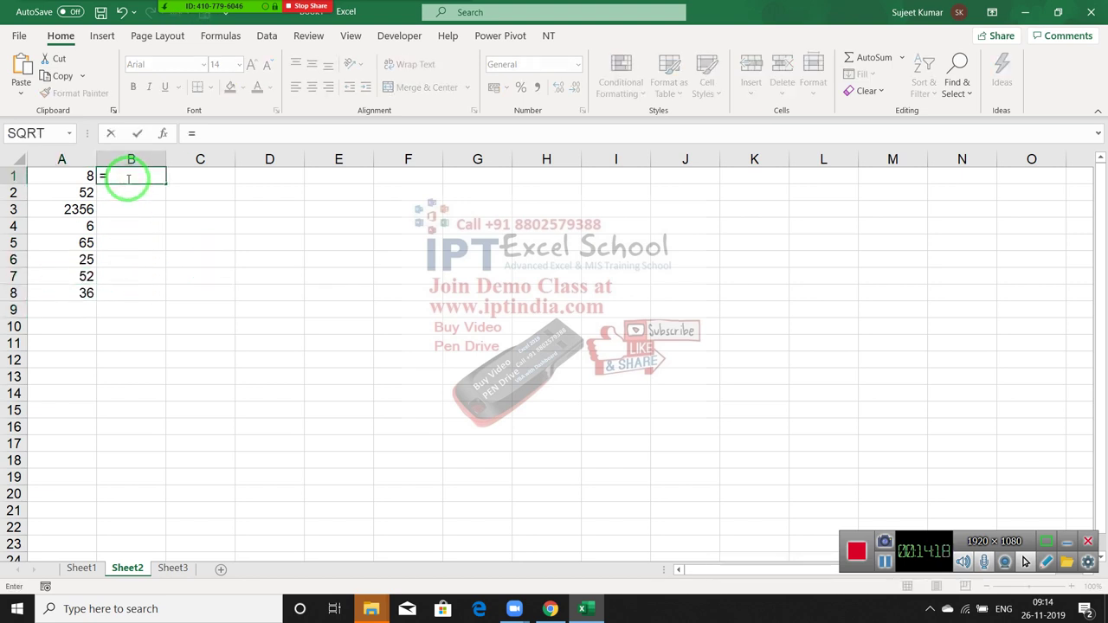
pyautogui.press('Left')
pyautogui.write('+')
pyautogui.press('Return')
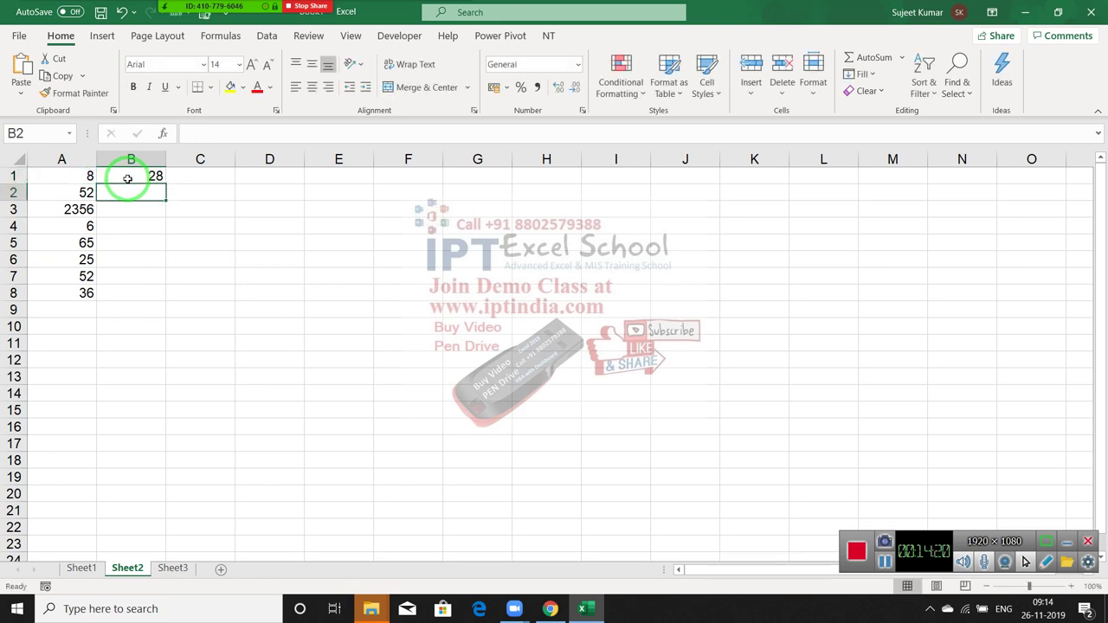
pyautogui.click(128, 178)
pyautogui.doubleClick(127, 178)
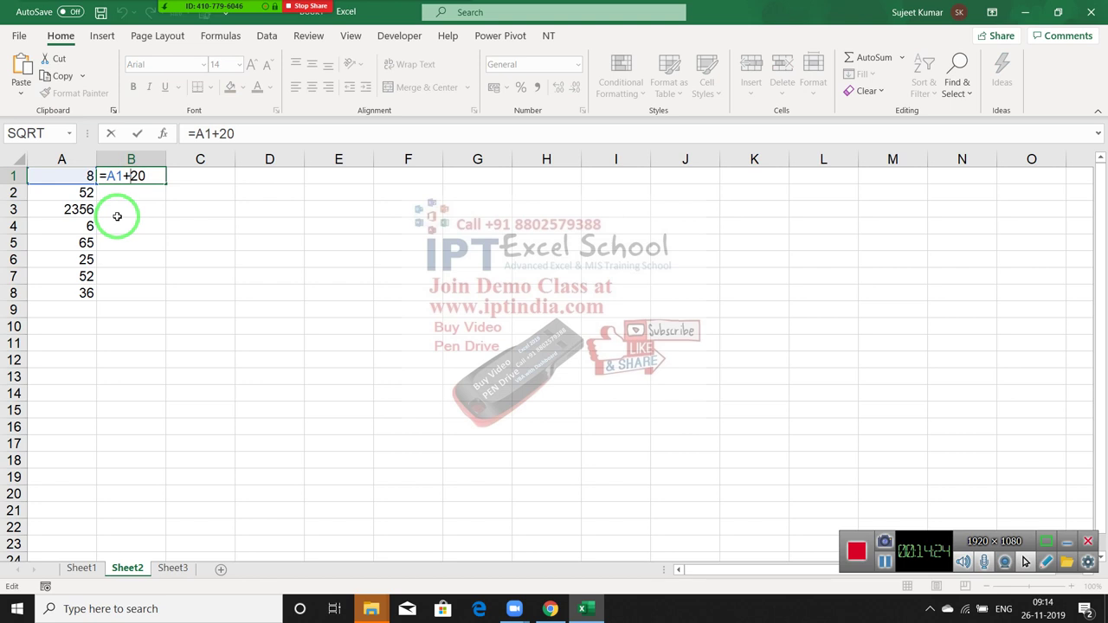
pyautogui.press('Return')
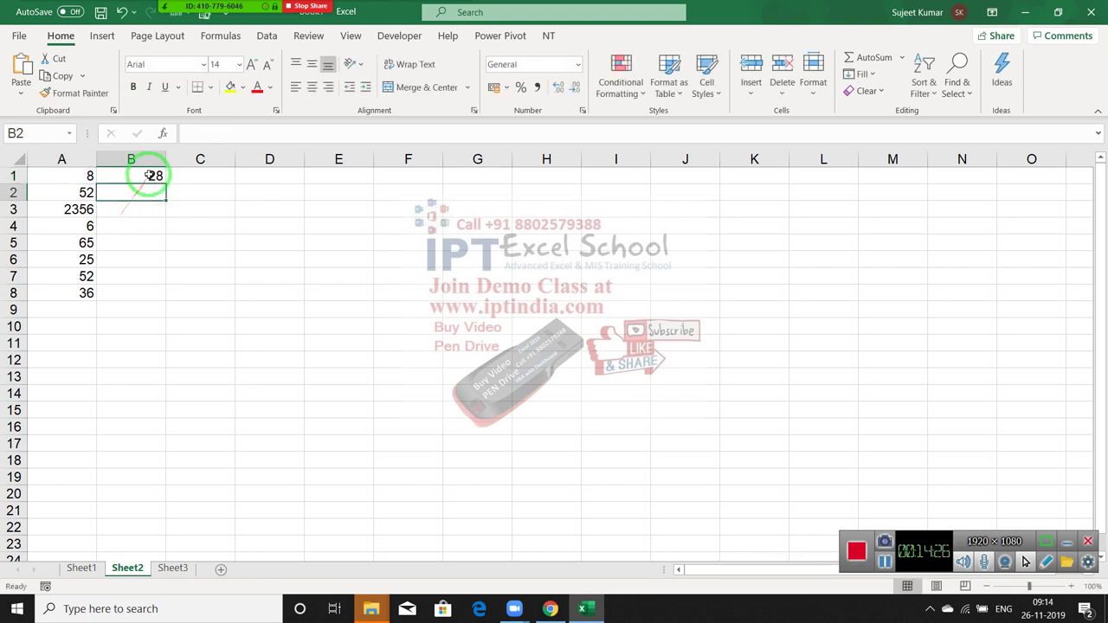
# - Fill B1's =A1+20 formula down to B8 and recheck B1's formula
pyautogui.click(158, 177)
pyautogui.doubleClick(164, 182)
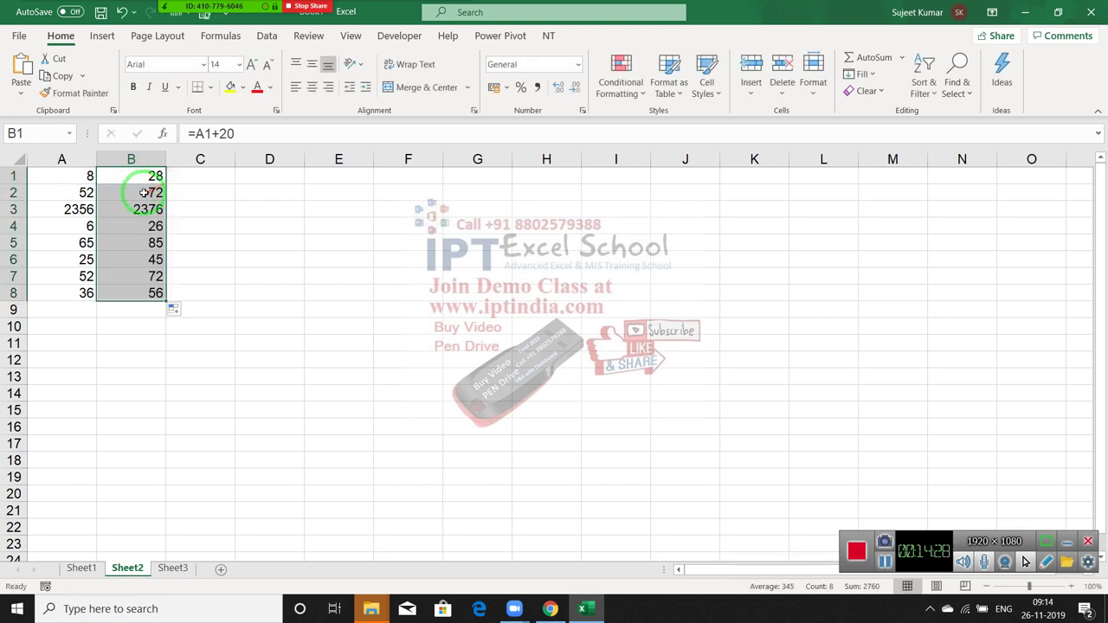
pyautogui.moveTo(143, 192); pyautogui.dragTo(139, 308)
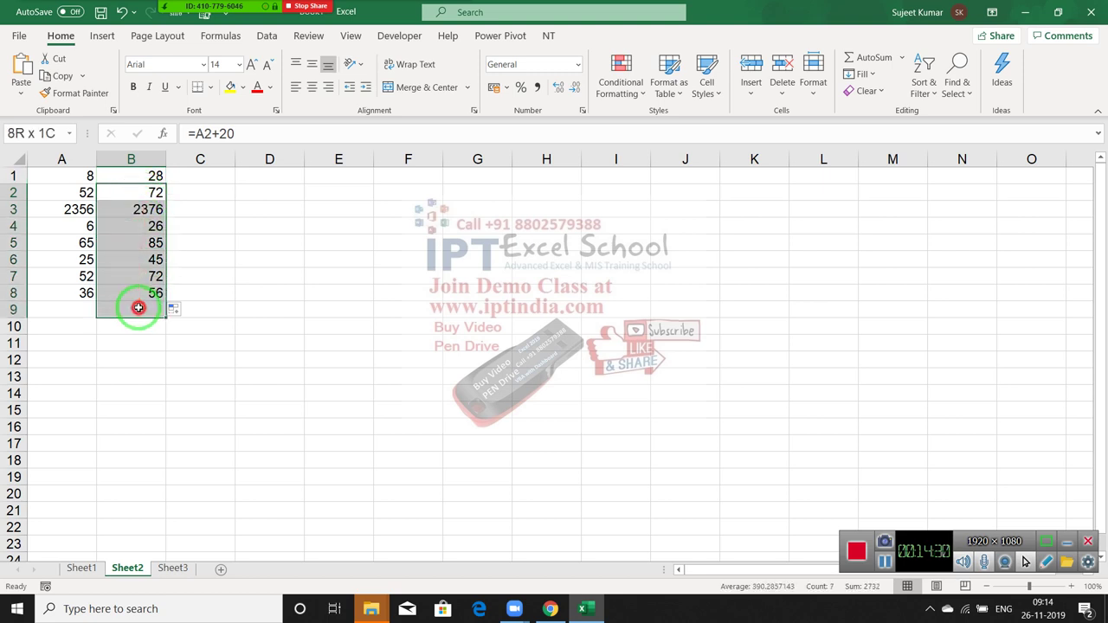
pyautogui.moveTo(139, 308); pyautogui.dragTo(142, 175)
pyautogui.doubleClick(141, 175)
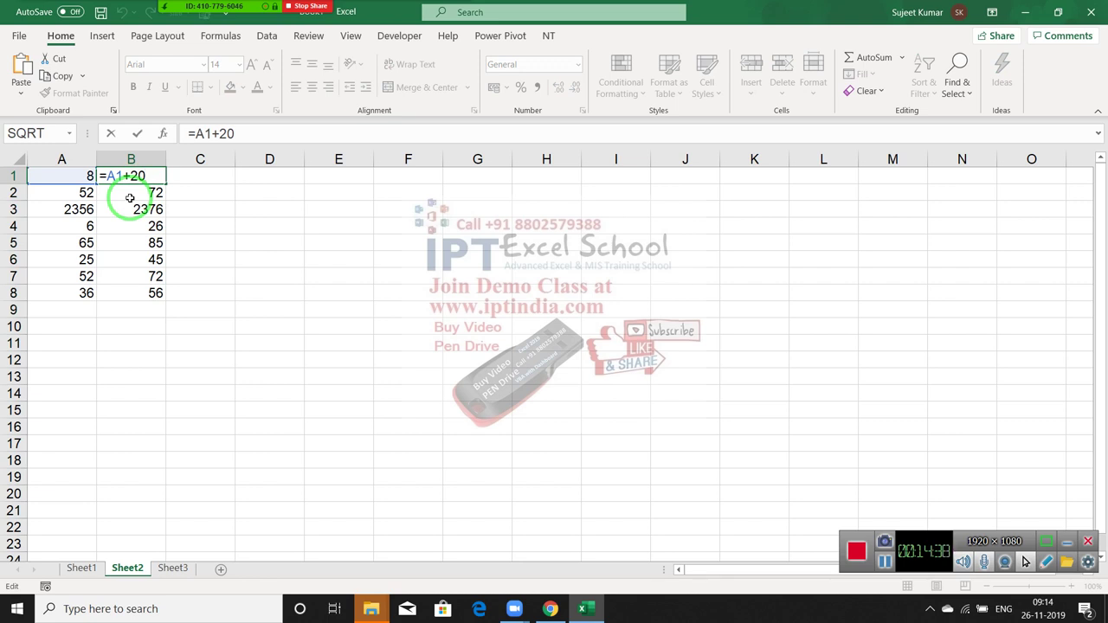
pyautogui.hotkey('ctrl', 'Return')
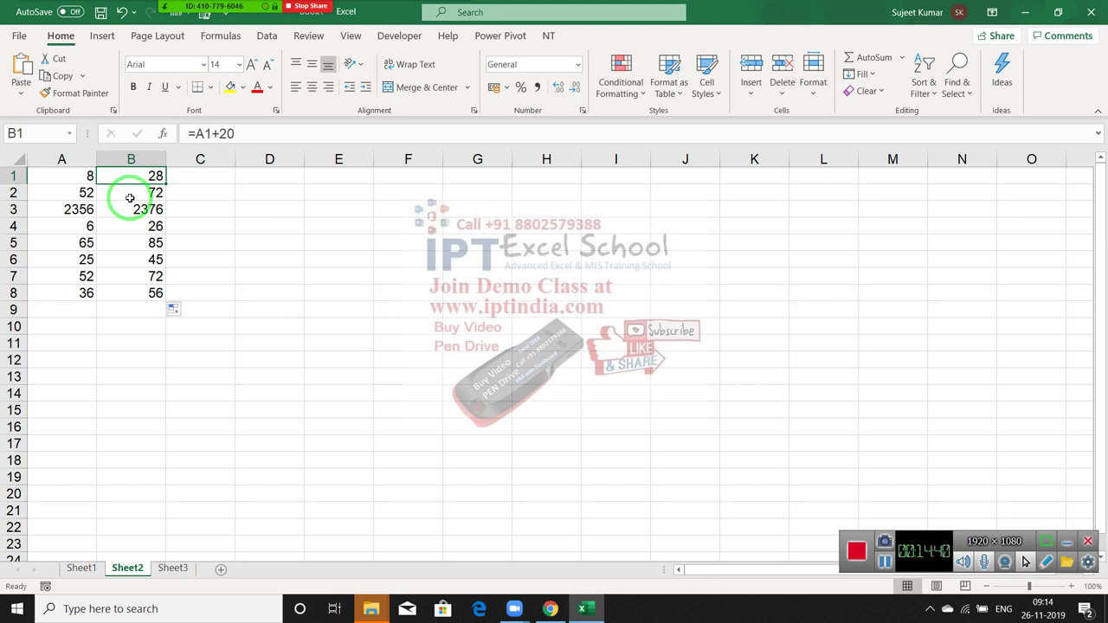
# - Check the relative formulas in B2 and B3, then clear B1:B8
pyautogui.click(130, 198)
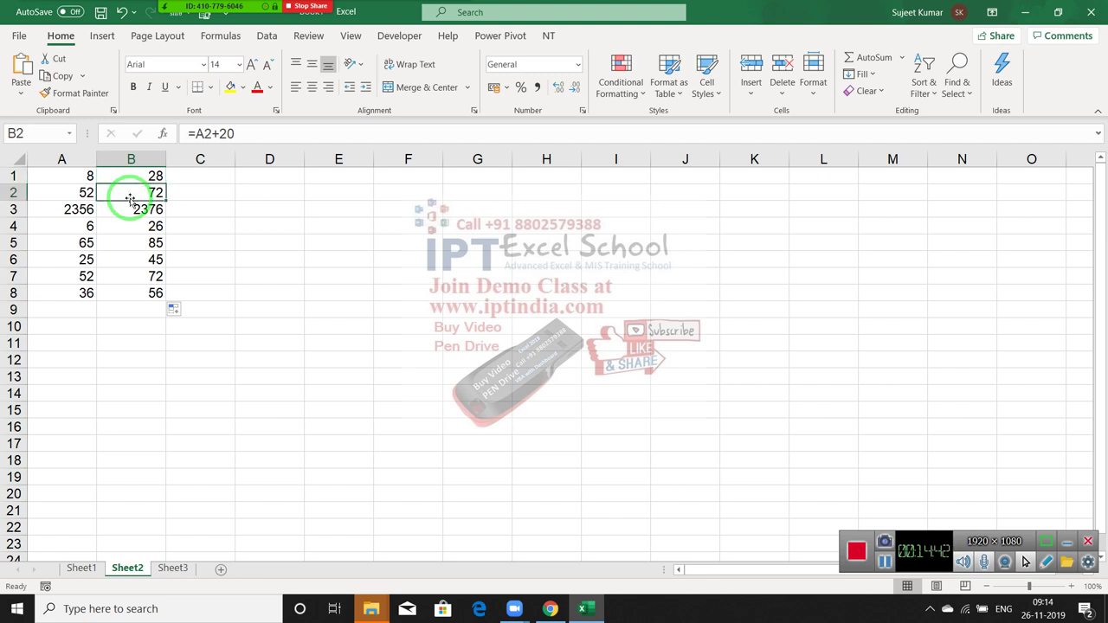
pyautogui.press('Down')
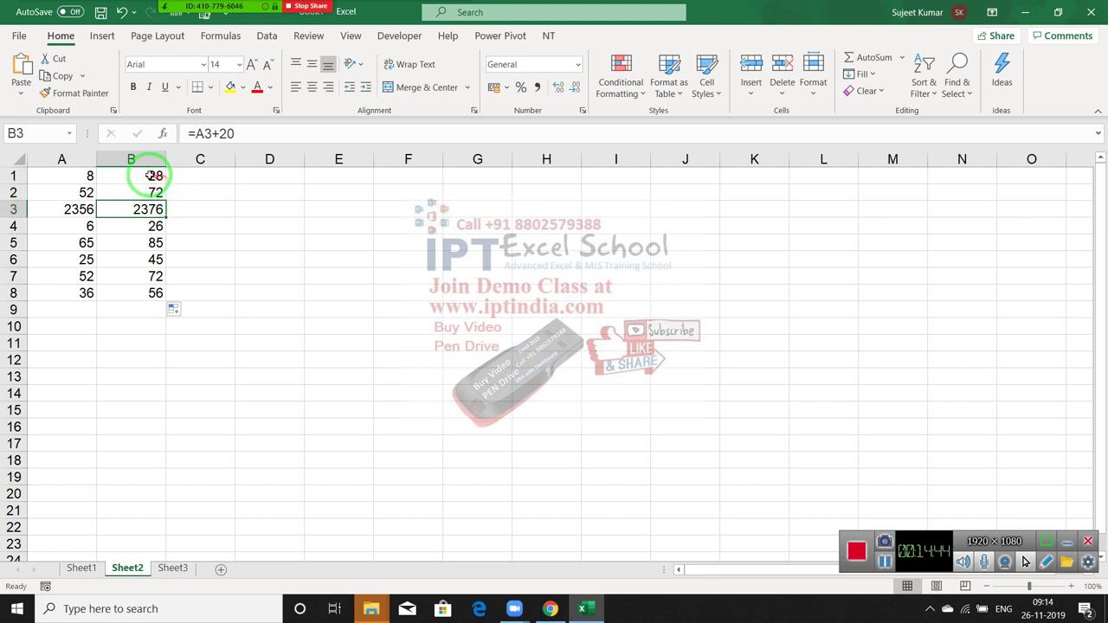
pyautogui.moveTo(156, 176); pyautogui.dragTo(159, 292)
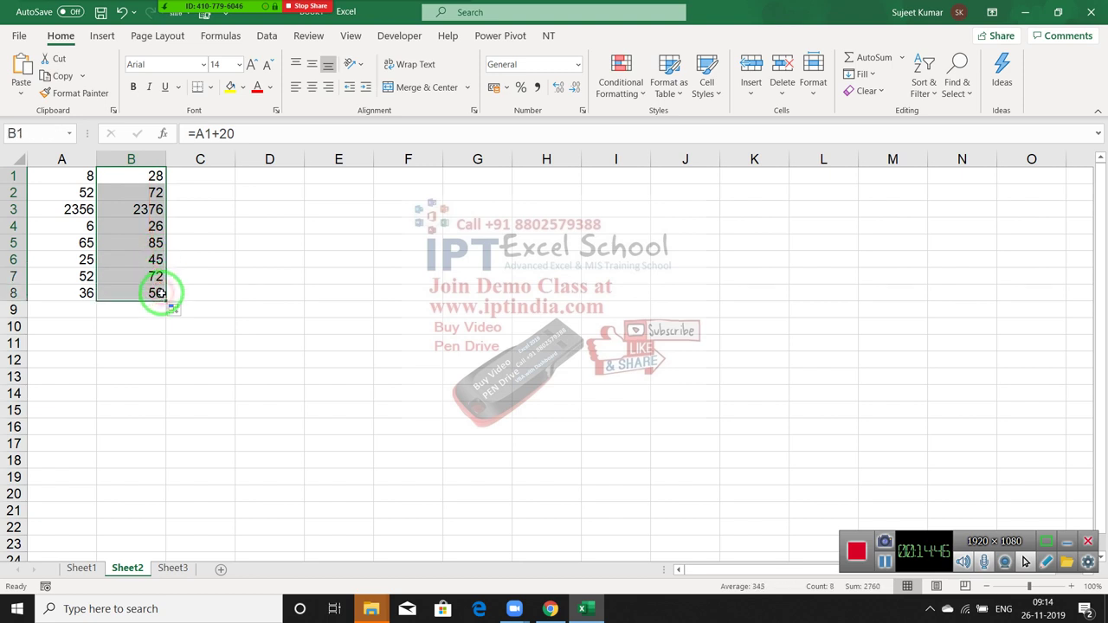
pyautogui.press('Delete')
# - Enter =A3+20 in B3 and copy it up into B2
pyautogui.write('=')
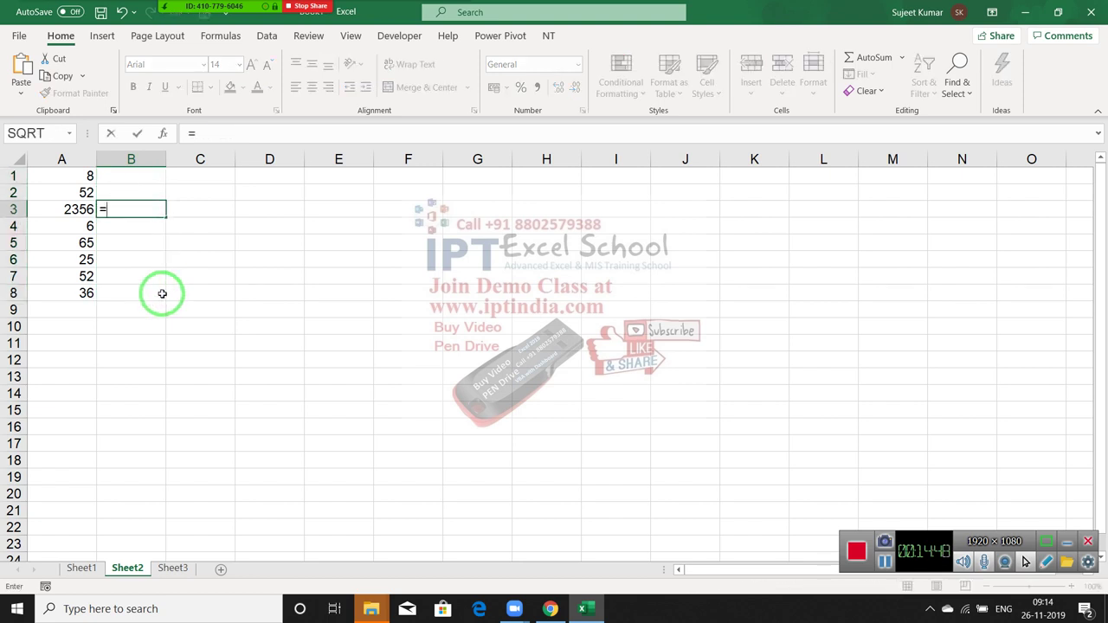
pyautogui.press('Left')
pyautogui.write('+')
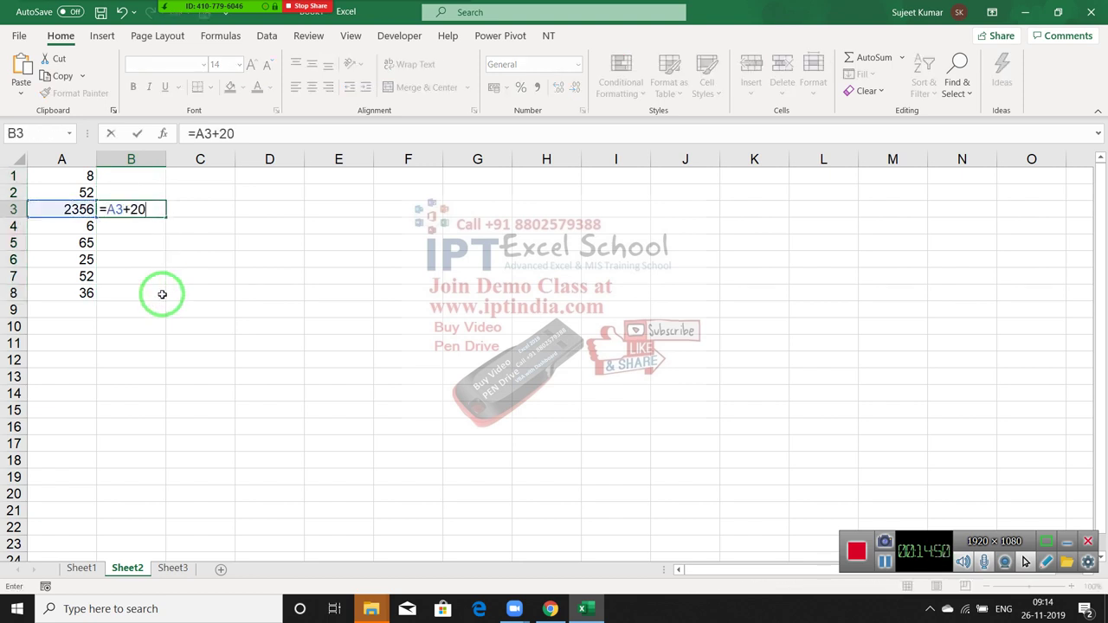
pyautogui.press('Return')
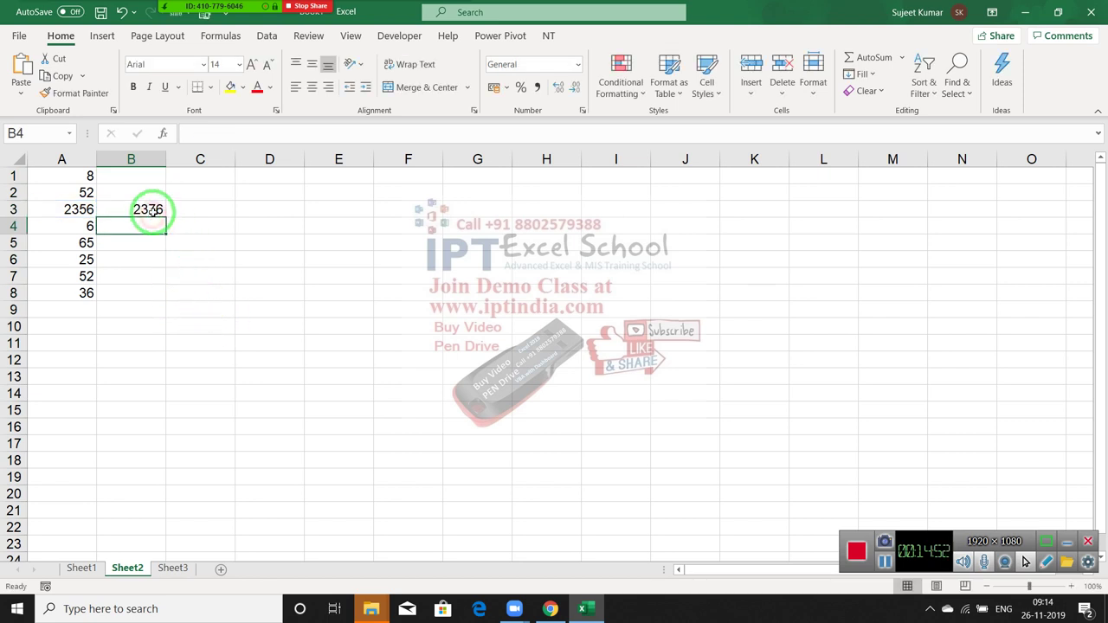
pyautogui.click(151, 210)
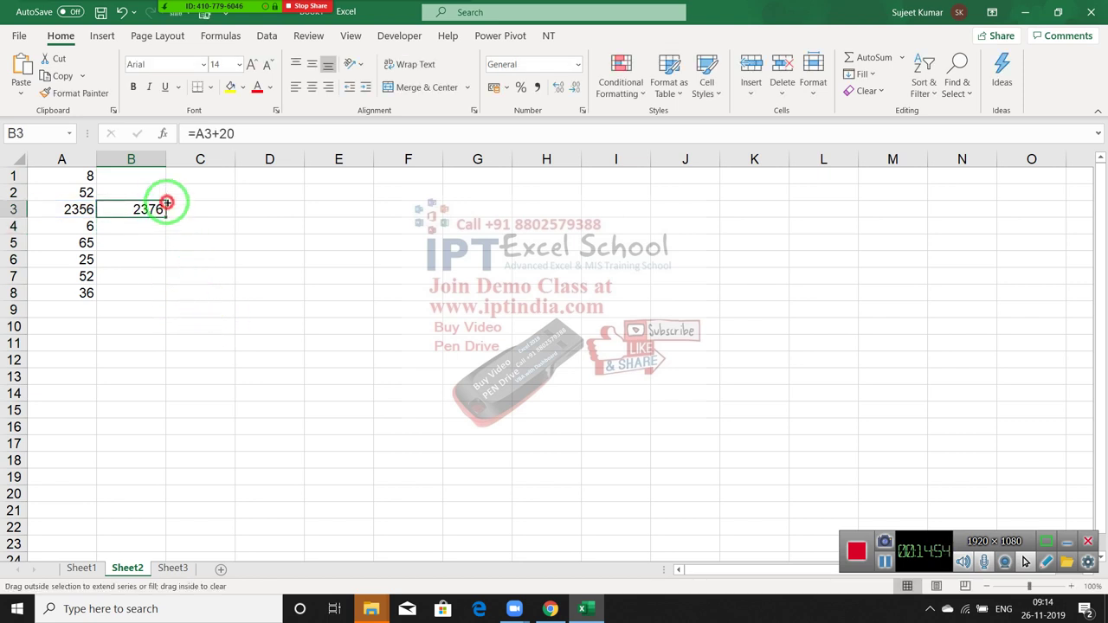
pyautogui.moveTo(167, 202); pyautogui.dragTo(163, 179)
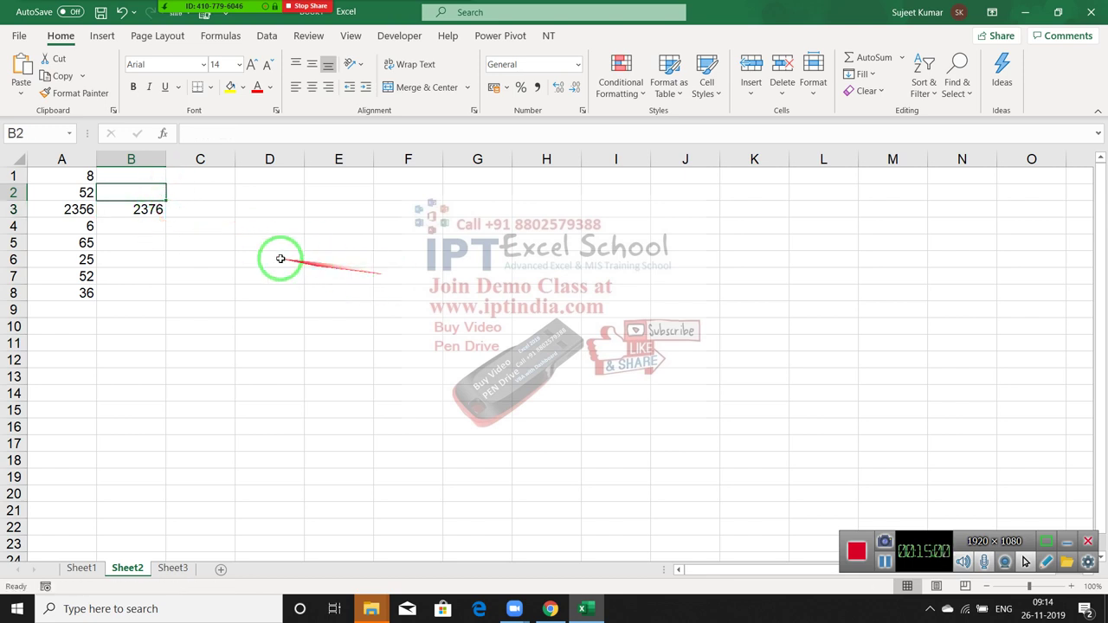
# - Copy B3's formula right into C3 and check its shifted reference
pyautogui.click(155, 212)
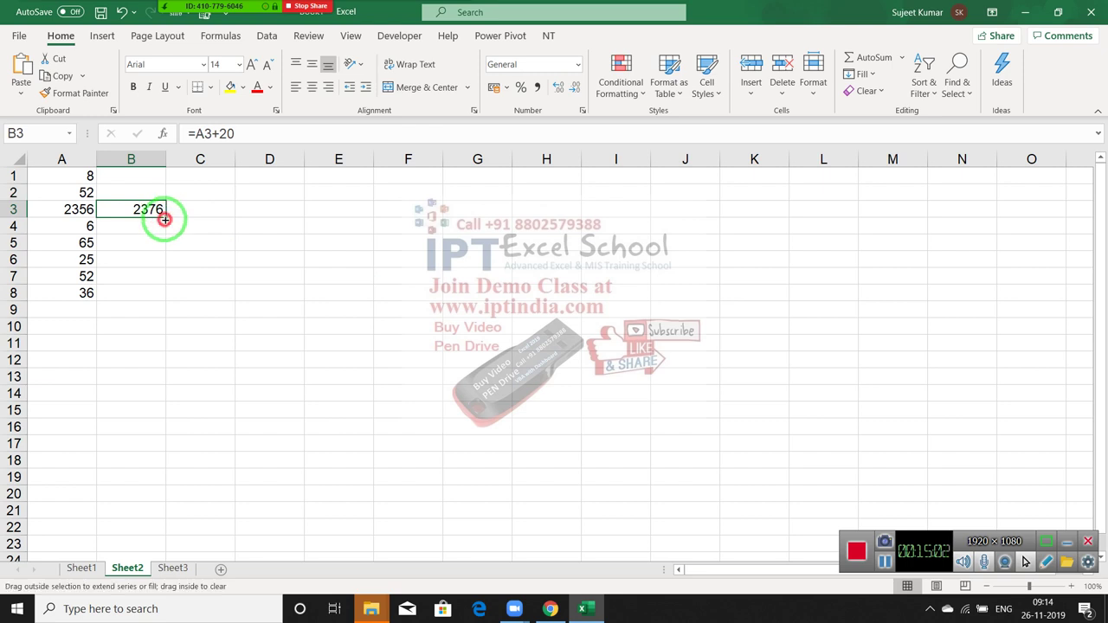
pyautogui.moveTo(165, 219); pyautogui.dragTo(213, 223)
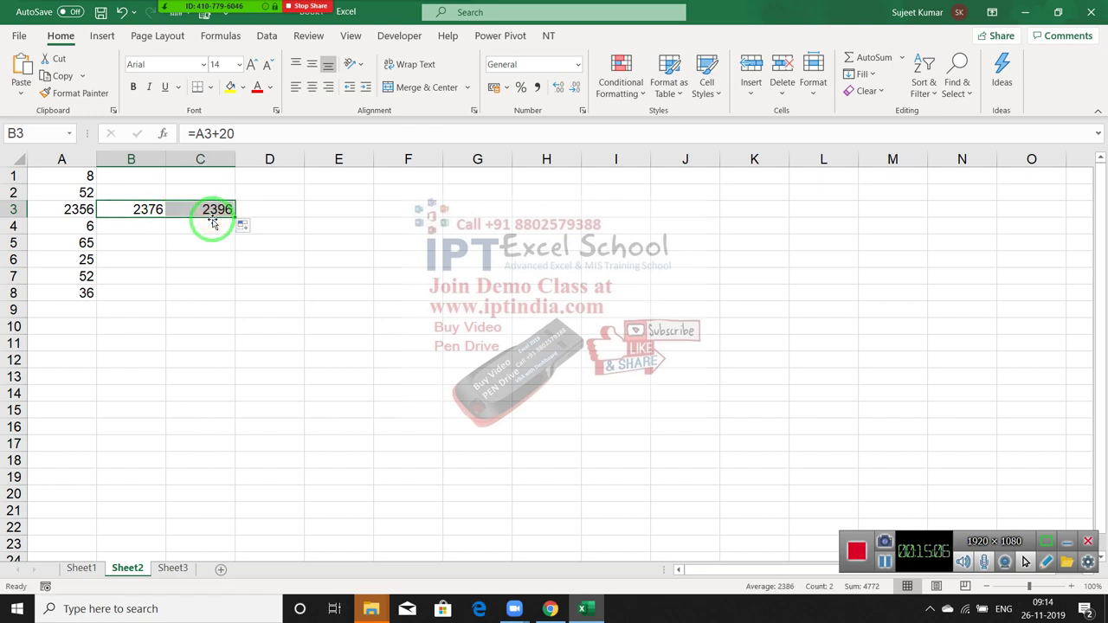
pyautogui.click(212, 222)
pyautogui.doubleClick(214, 216)
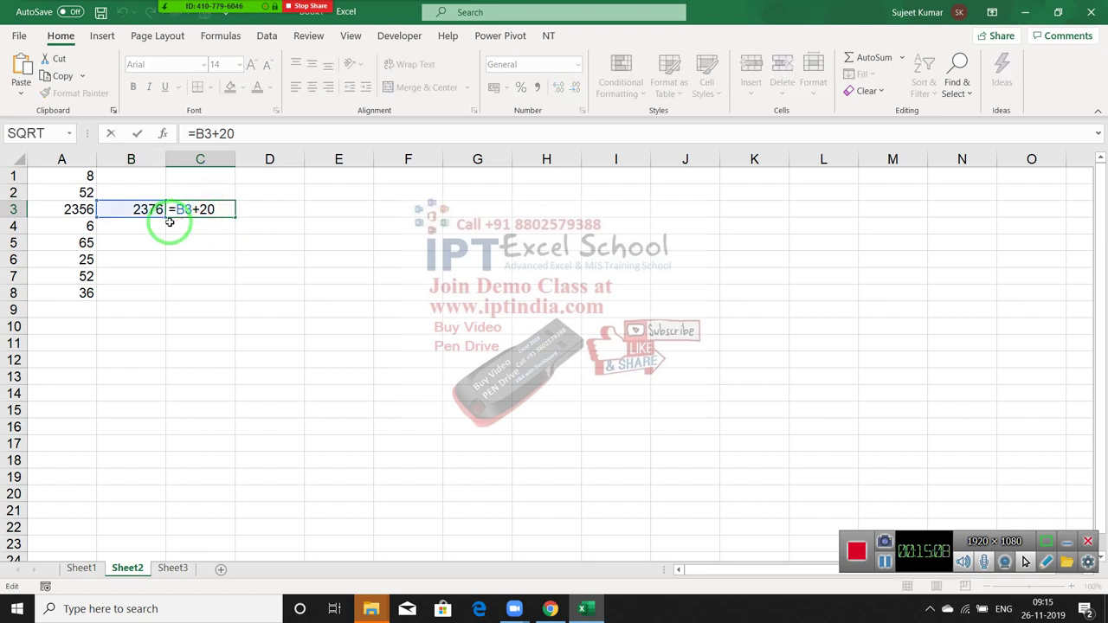
pyautogui.press('Escape')
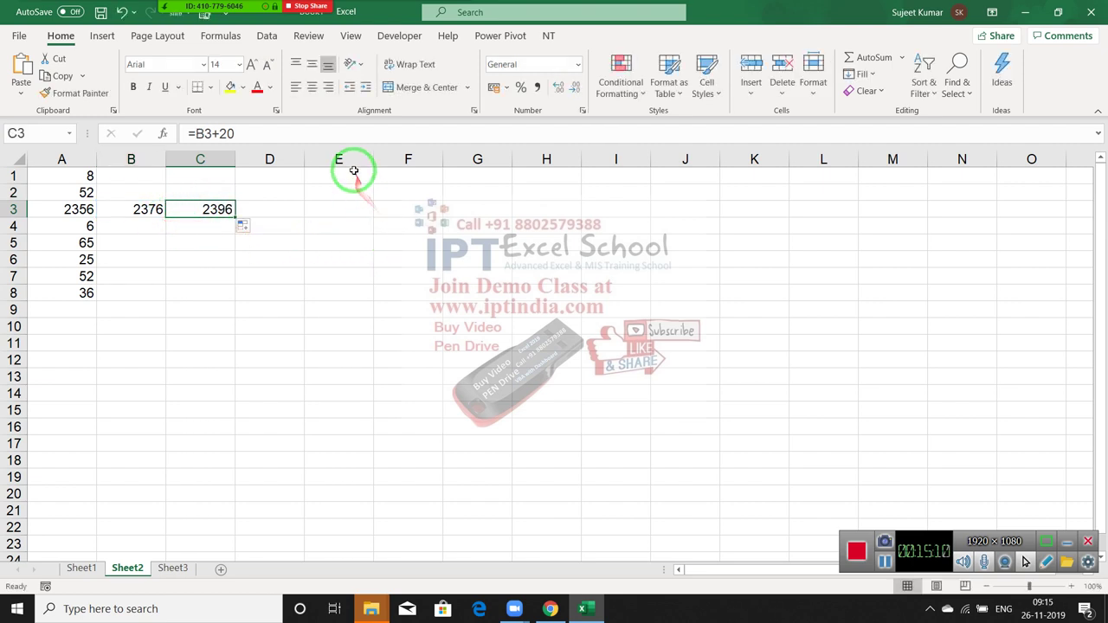
# - Delete the 2376 and 2396 trial results by clearing B2:D6
pyautogui.moveTo(354, 170); pyautogui.dragTo(327, 419)
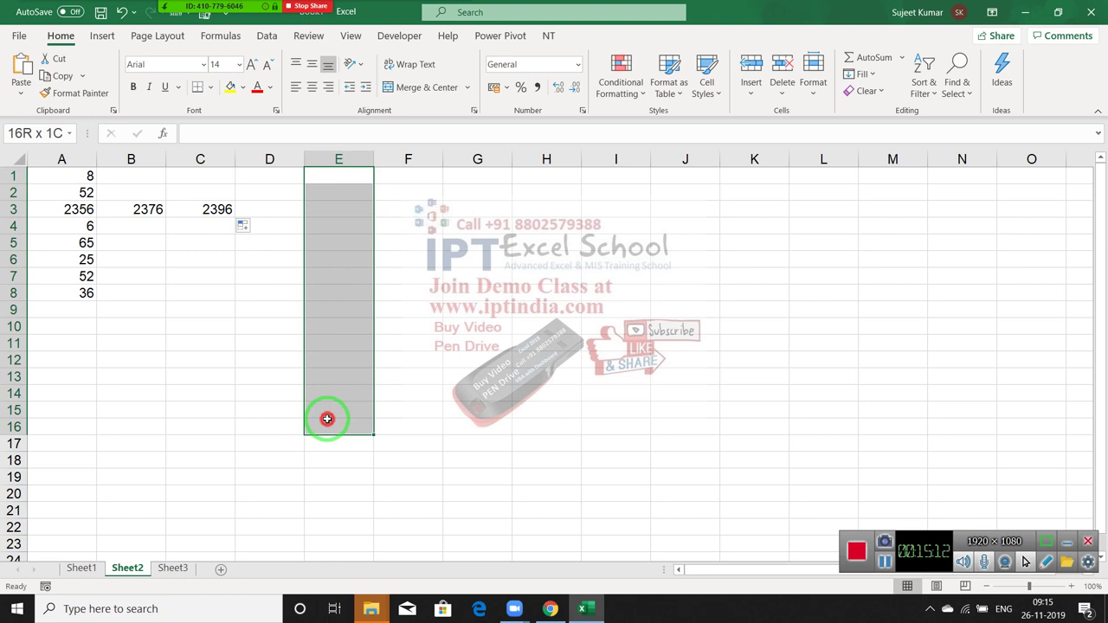
pyautogui.moveTo(198, 258); pyautogui.dragTo(486, 254)
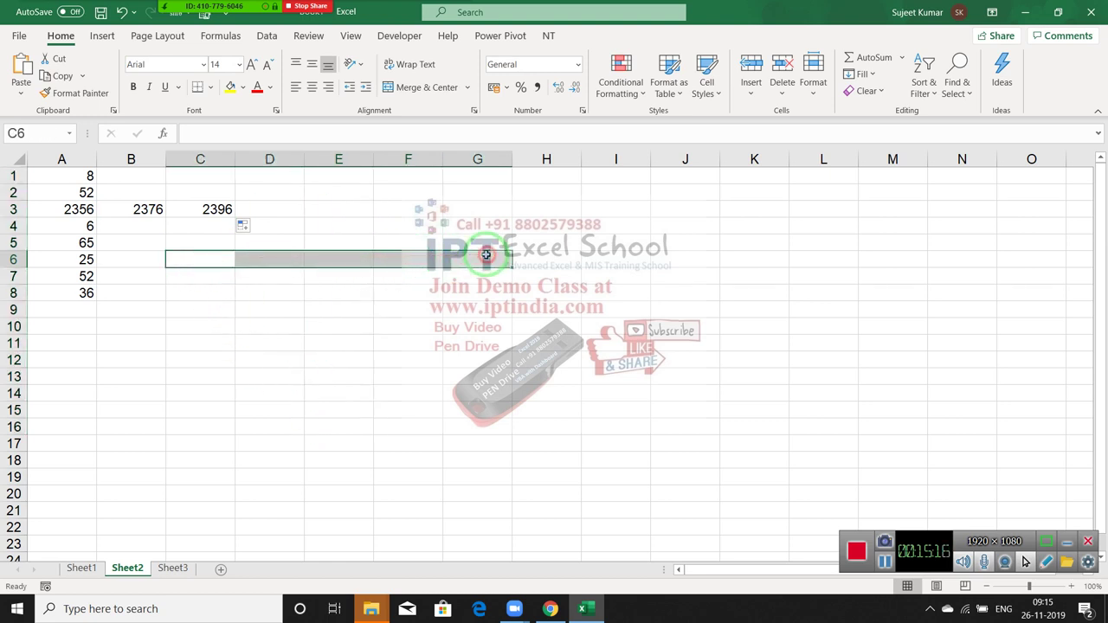
pyautogui.click(342, 177)
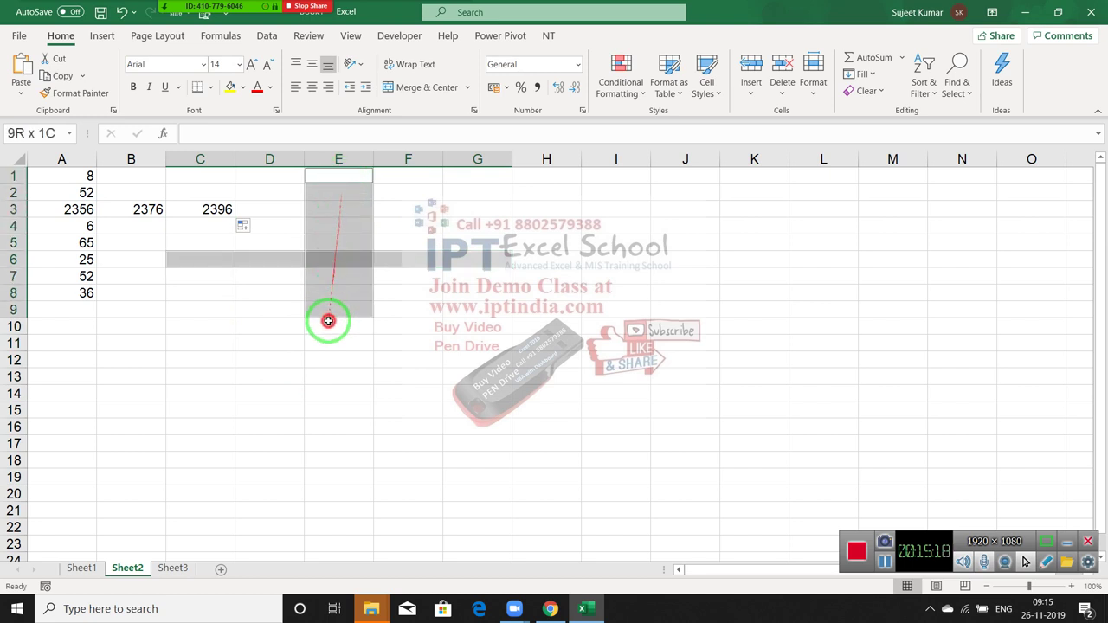
pyautogui.moveTo(342, 176); pyautogui.dragTo(317, 391)
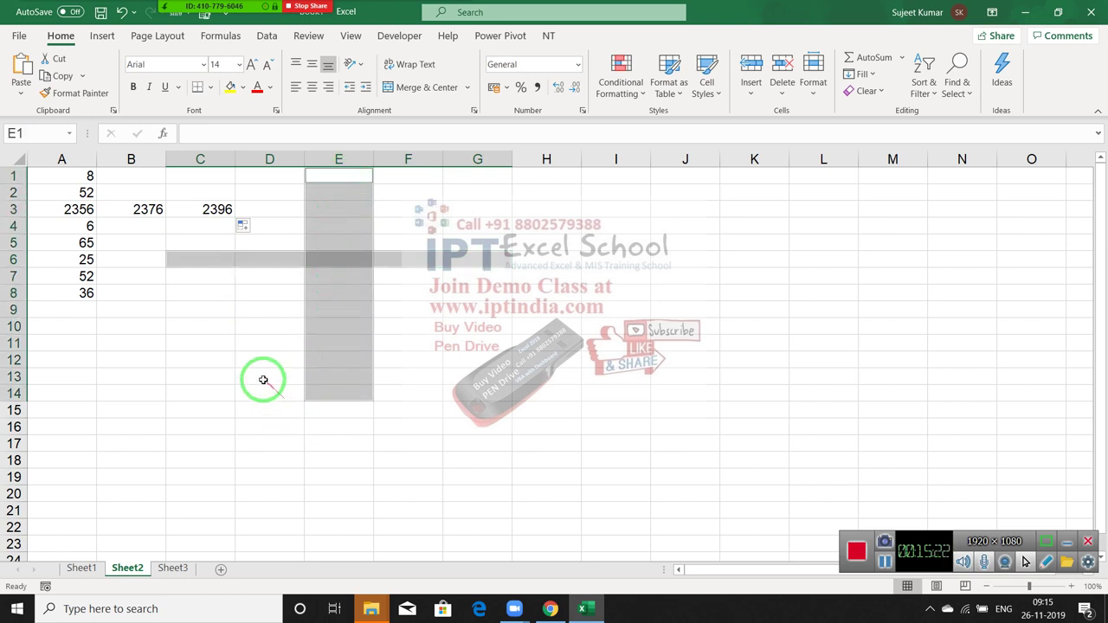
pyautogui.click(250, 344)
pyautogui.moveTo(133, 191); pyautogui.dragTo(264, 251)
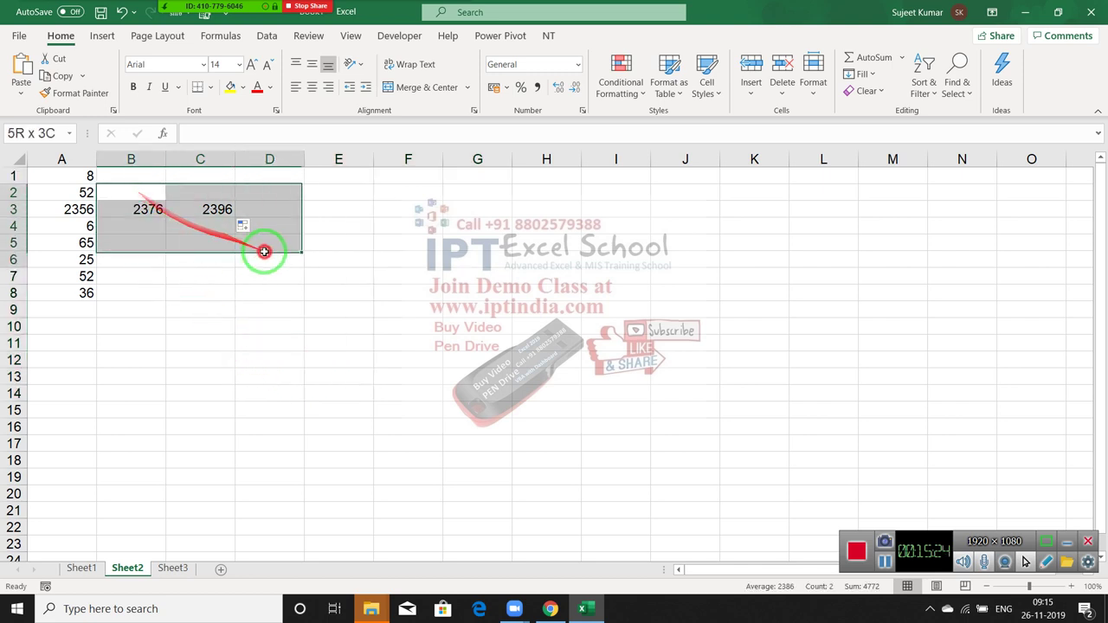
pyautogui.press('Delete')
pyautogui.press('Left')
# - Change A3 to 62, A4 to 78 and A1 to 82
pyautogui.press('Down')
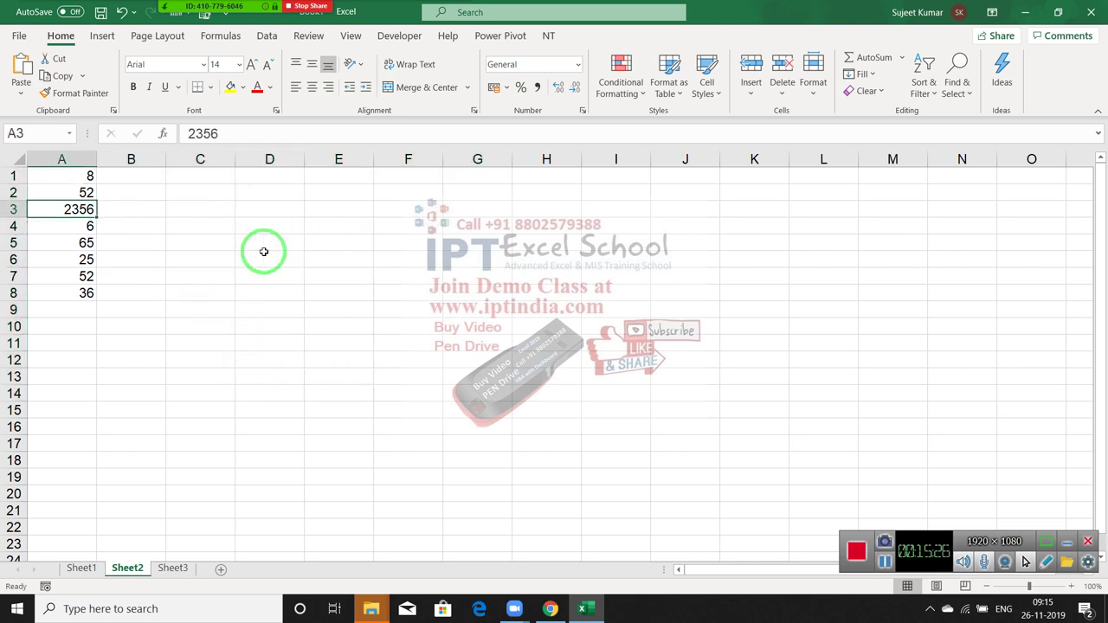
pyautogui.write('62')
pyautogui.press('Return')
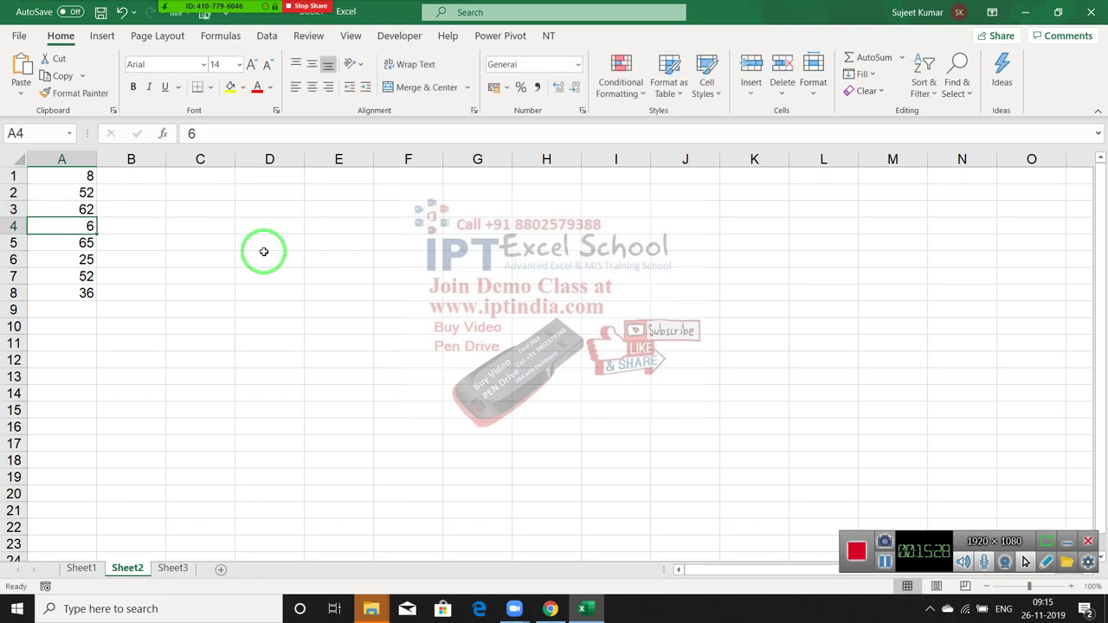
pyautogui.write('78')
pyautogui.press('Up')
pyautogui.press('Up')
pyautogui.press('Up')
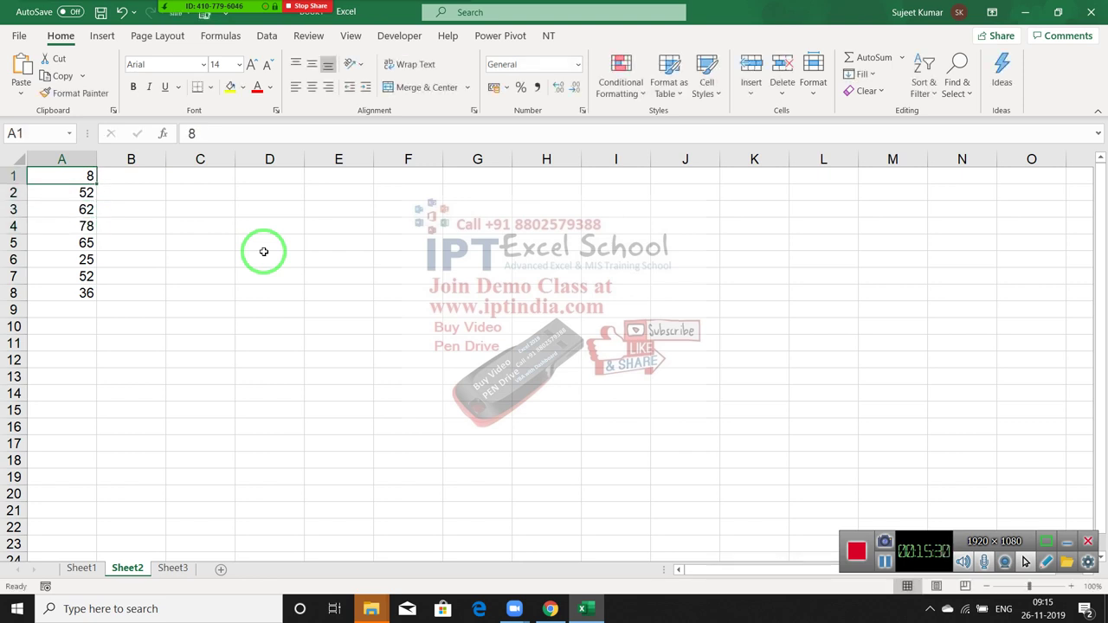
pyautogui.write('8')
pyautogui.press('Right')
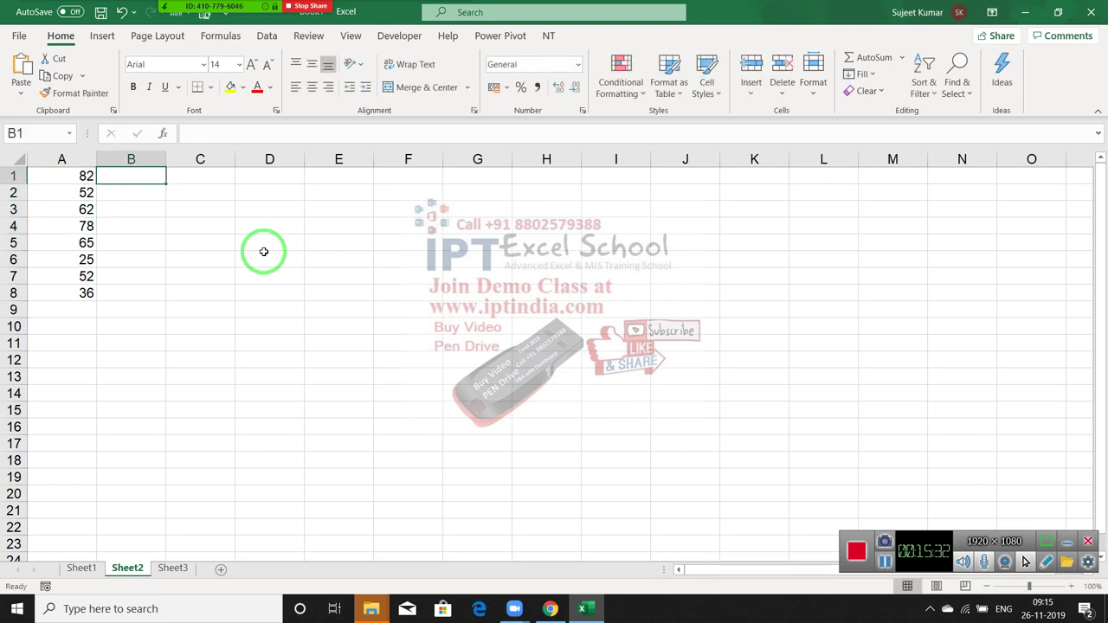
# - Enter +20 formulas in B1:B3 referencing A1, A2 and A3
pyautogui.write('=')
pyautogui.press('Left')
pyautogui.write('+')
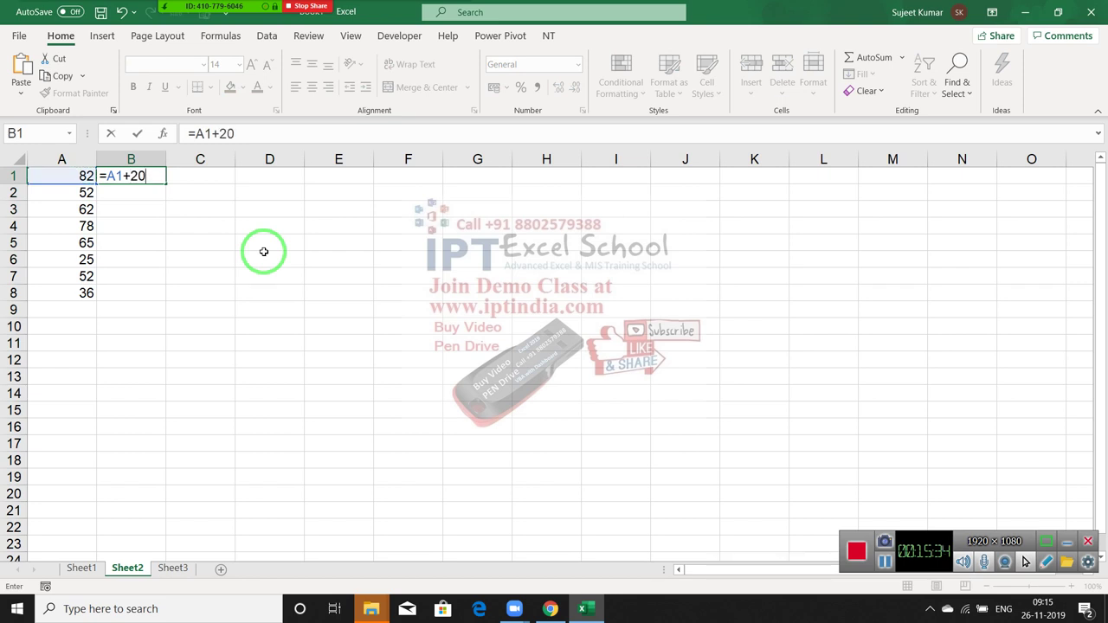
pyautogui.press('Return')
pyautogui.write('=')
pyautogui.press('Left')
pyautogui.write('+')
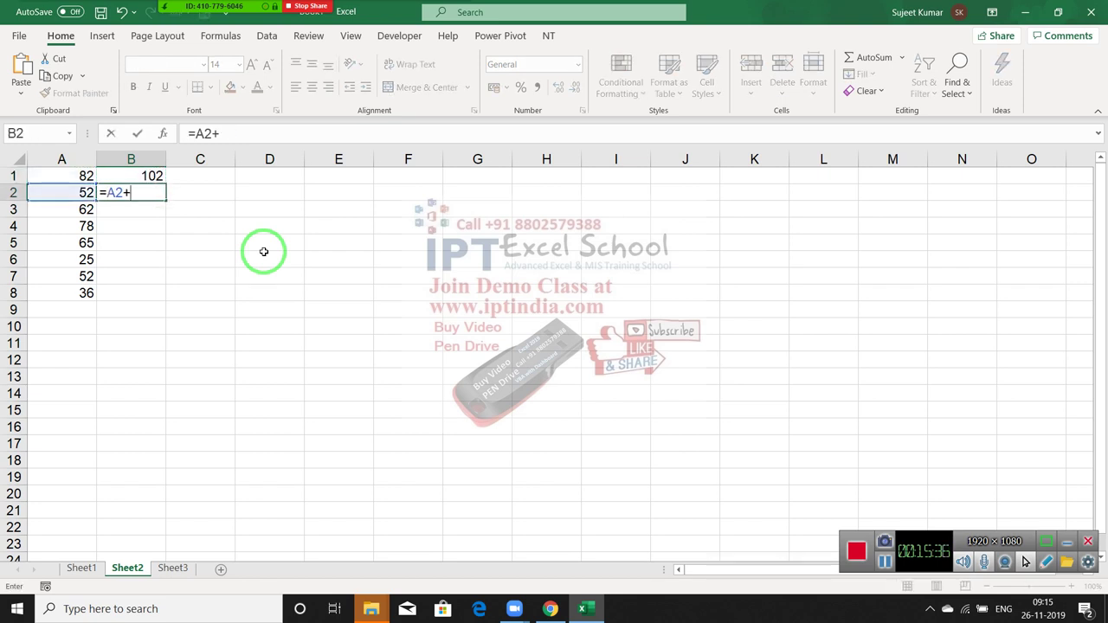
pyautogui.write('20')
pyautogui.press('Return')
pyautogui.write('=')
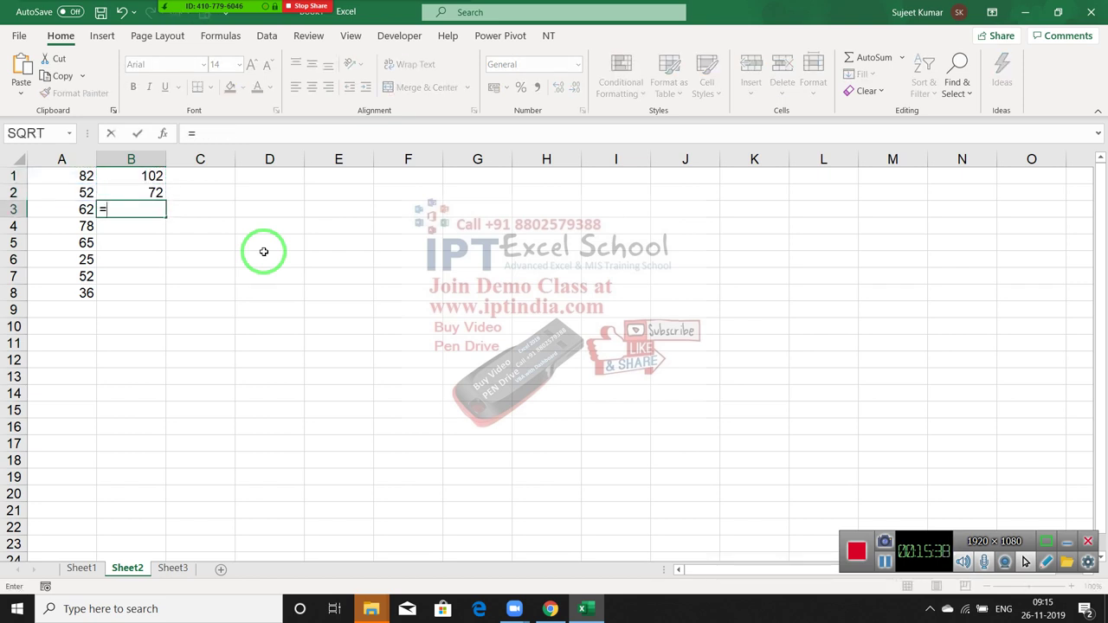
pyautogui.press('Left')
pyautogui.press('Down')
pyautogui.press('Up')
pyautogui.write('+')
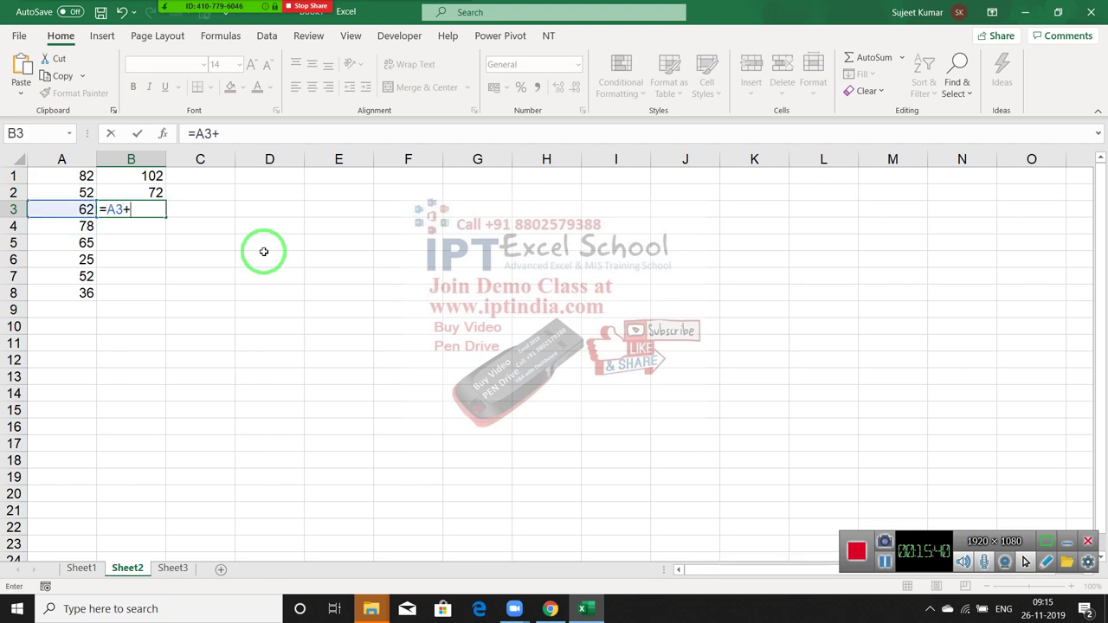
pyautogui.write('0')
pyautogui.press('Return')
# - Clear B2:B3, fill B1's formula down to B8, then clear B1:B8
pyautogui.press('Up')
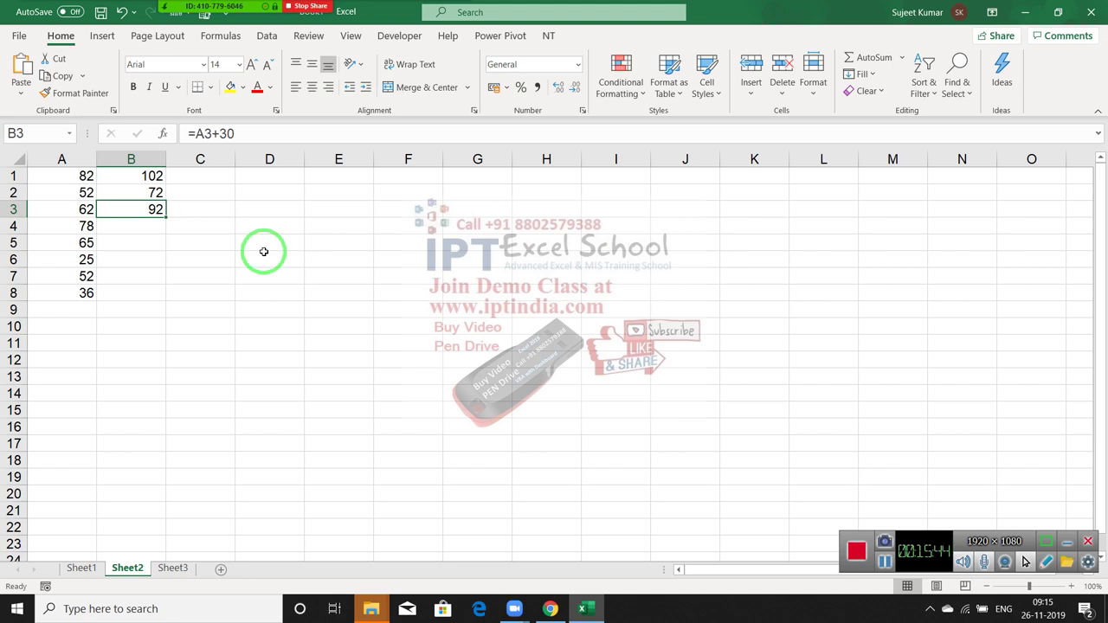
pyautogui.press('Up')
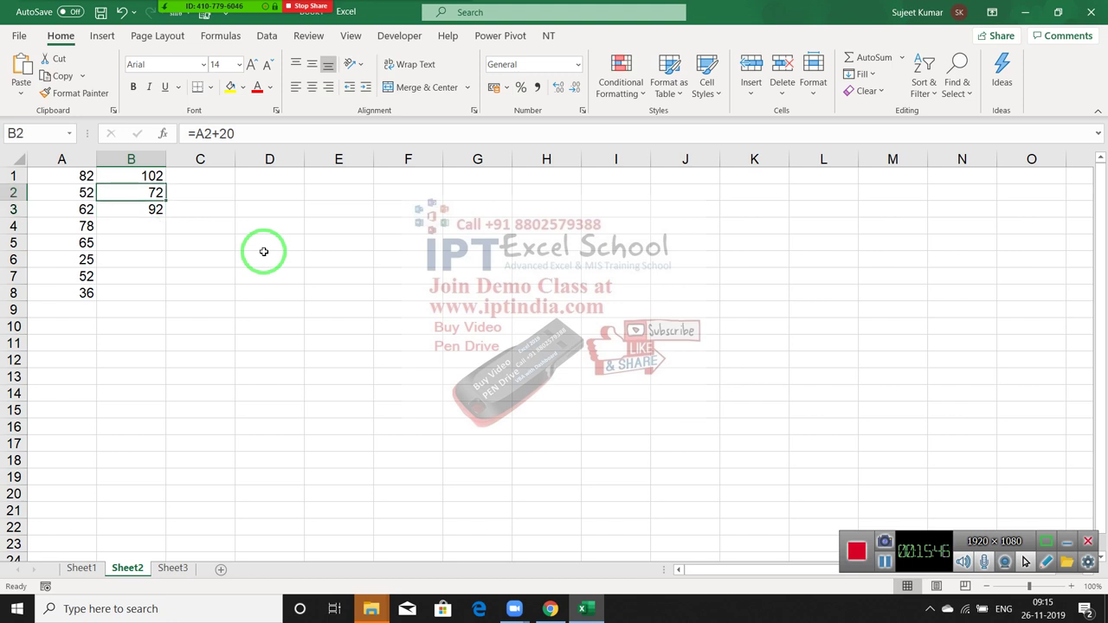
pyautogui.hotkey('shift', 'Down')
pyautogui.press('Delete')
pyautogui.press('Up')
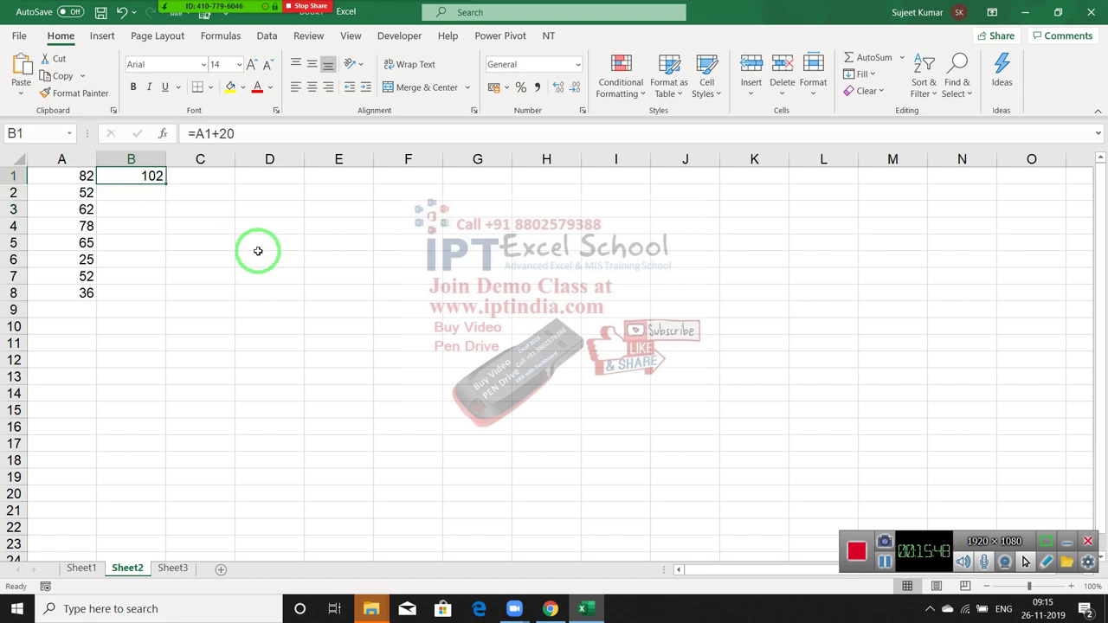
pyautogui.doubleClick(166, 183)
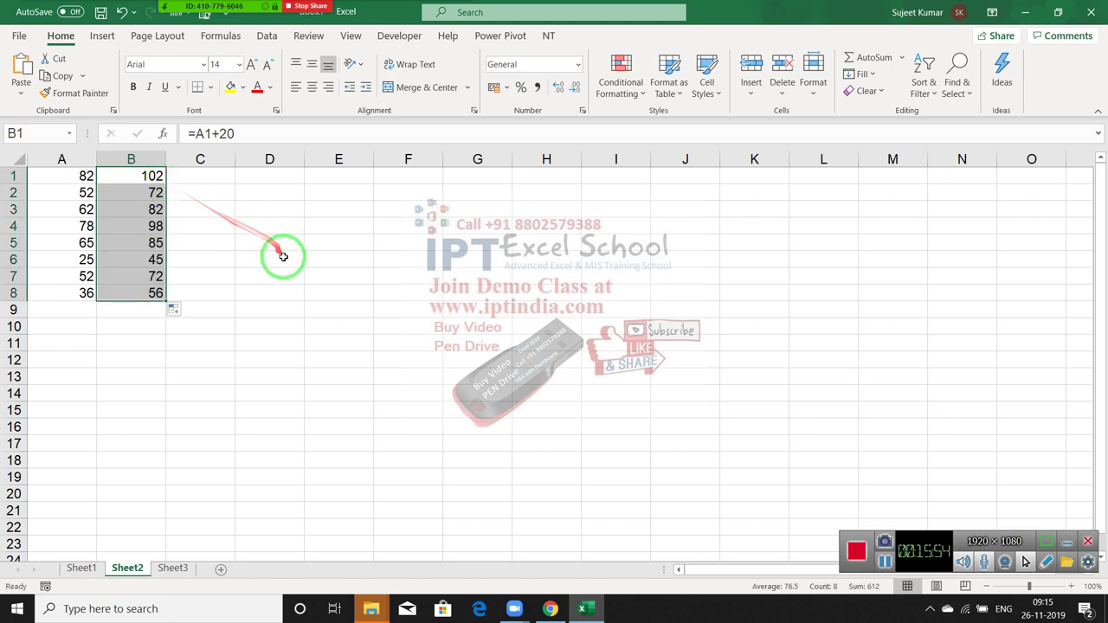
pyautogui.press('Delete')
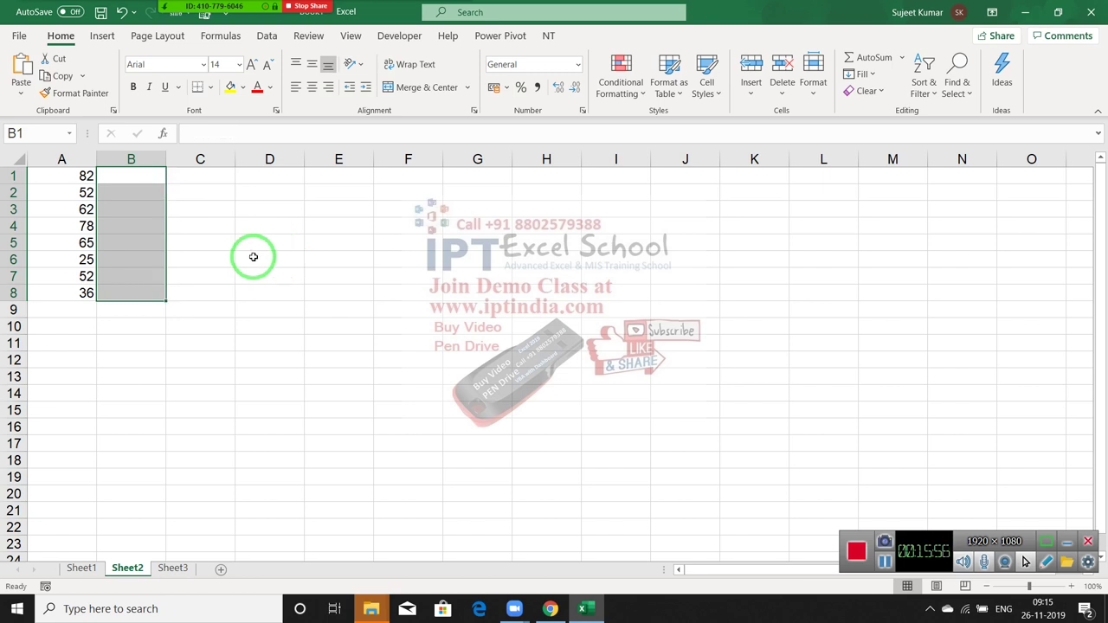
# - Enter 50 in D1 and return to B1
pyautogui.click(286, 173)
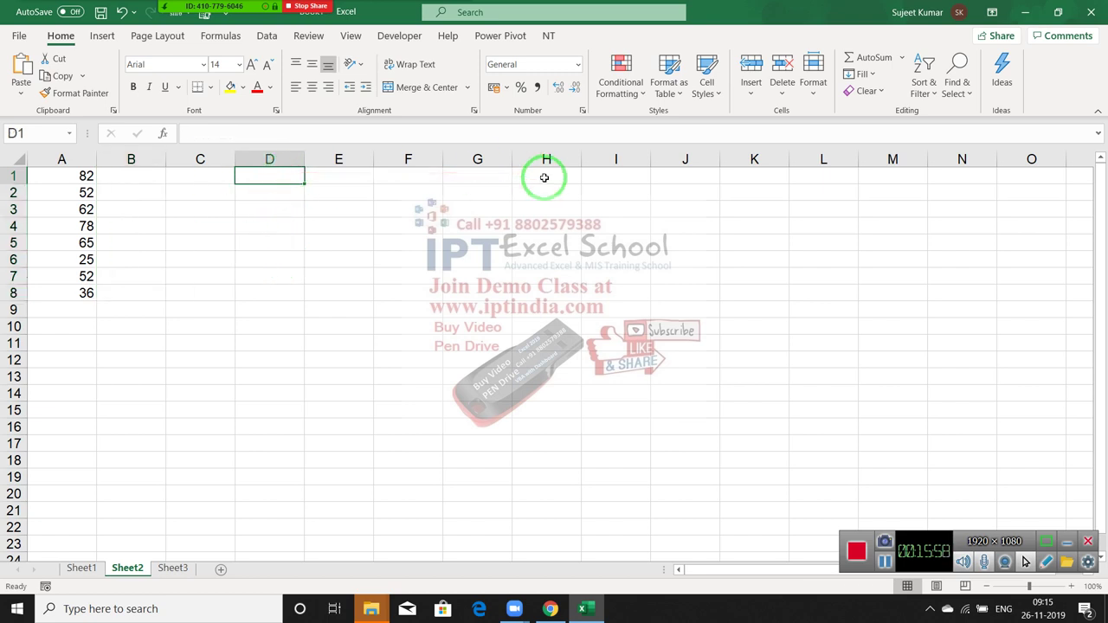
pyautogui.write('50')
pyautogui.press('Return')
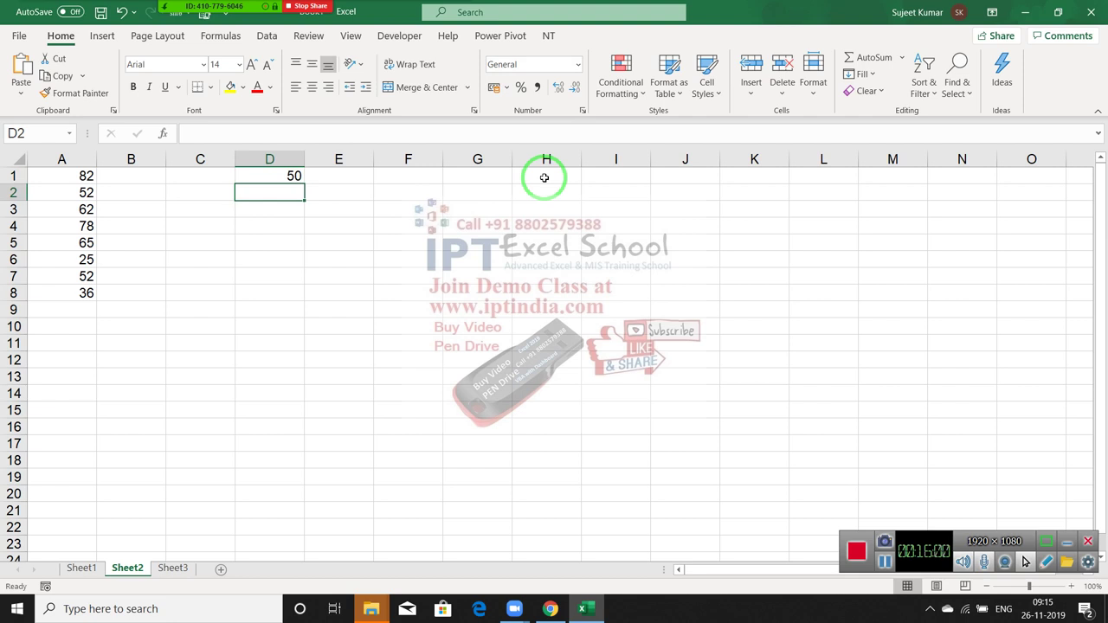
pyautogui.press('Up')
pyautogui.press('Left')
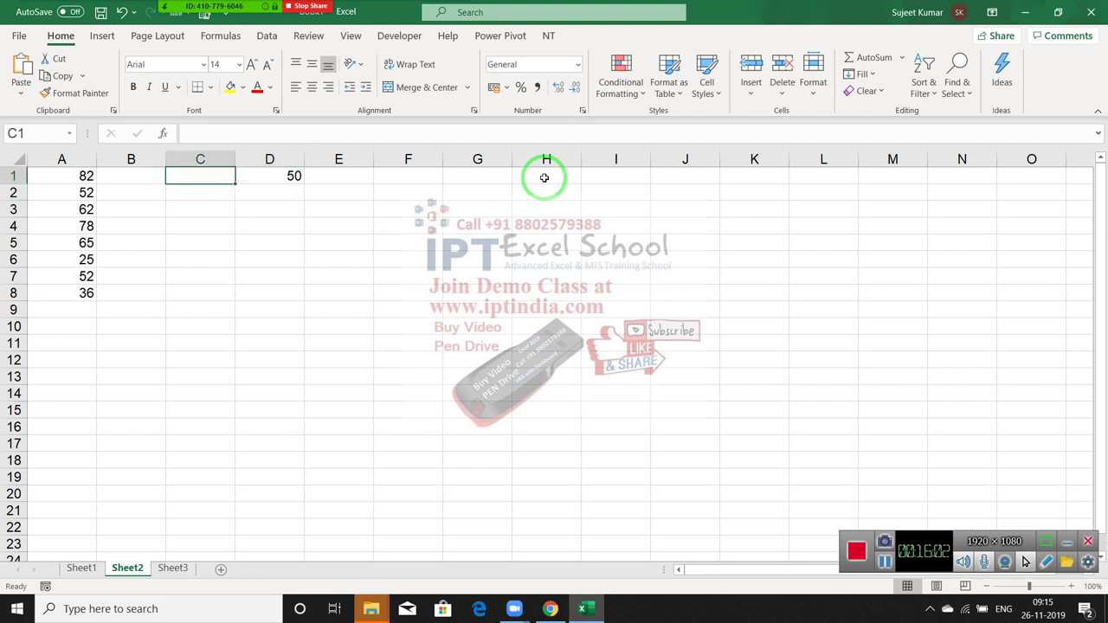
pyautogui.press('Left')
pyautogui.press('Left')
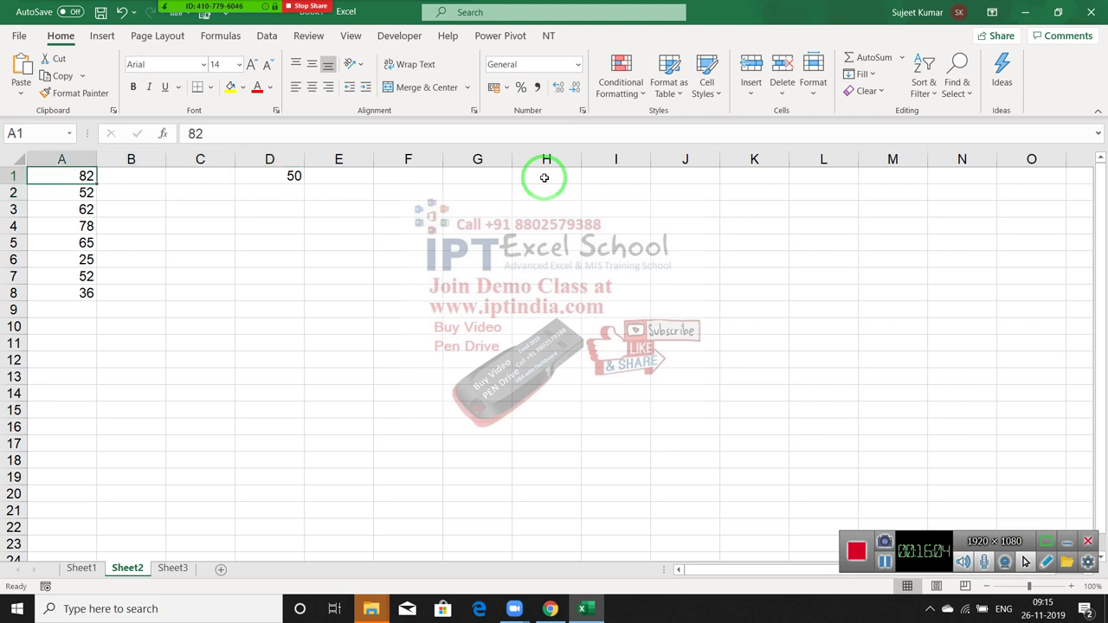
# - Enter a formula in B1 that adds 50 to A1
pyautogui.hotkey('ctrl', 'shift', 'Down')
pyautogui.press('Right')
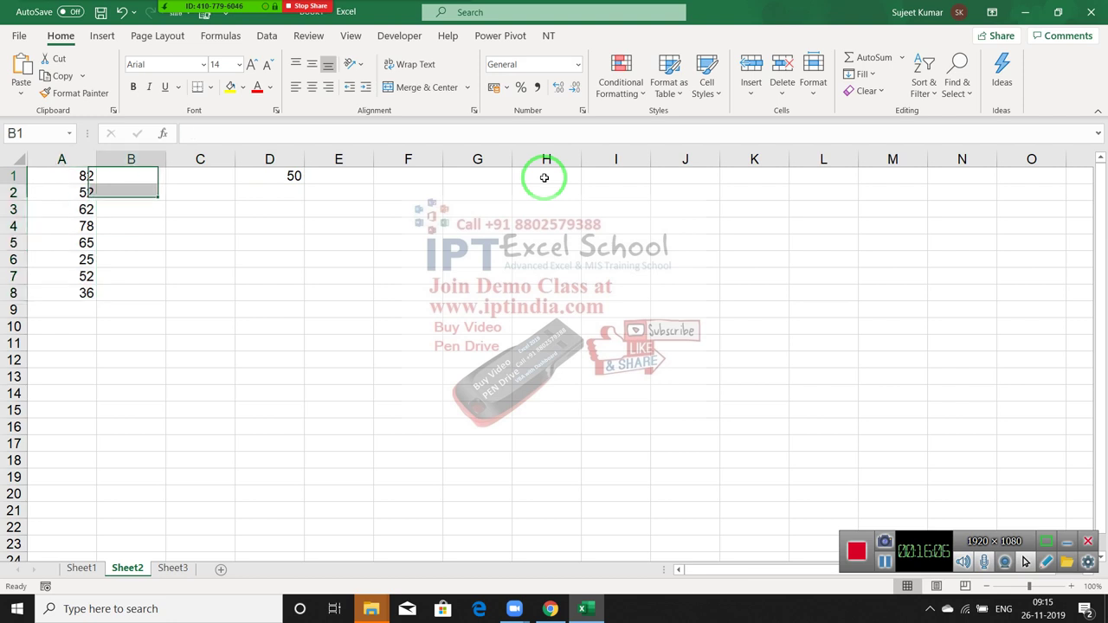
pyautogui.write('=')
pyautogui.press('Left')
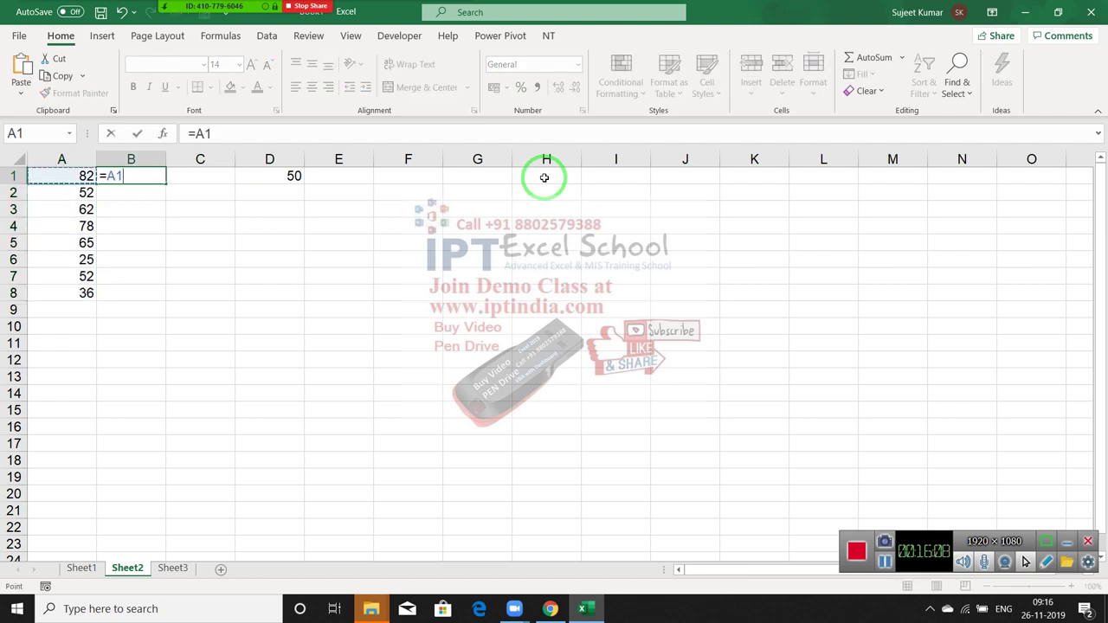
pyautogui.write('+50')
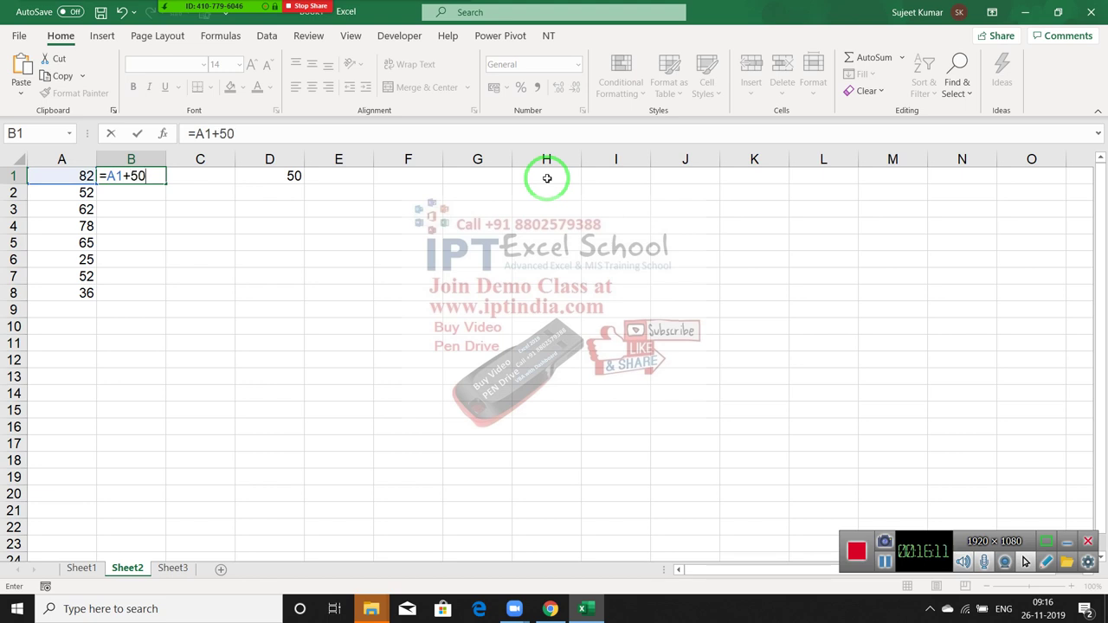
pyautogui.press('Return')
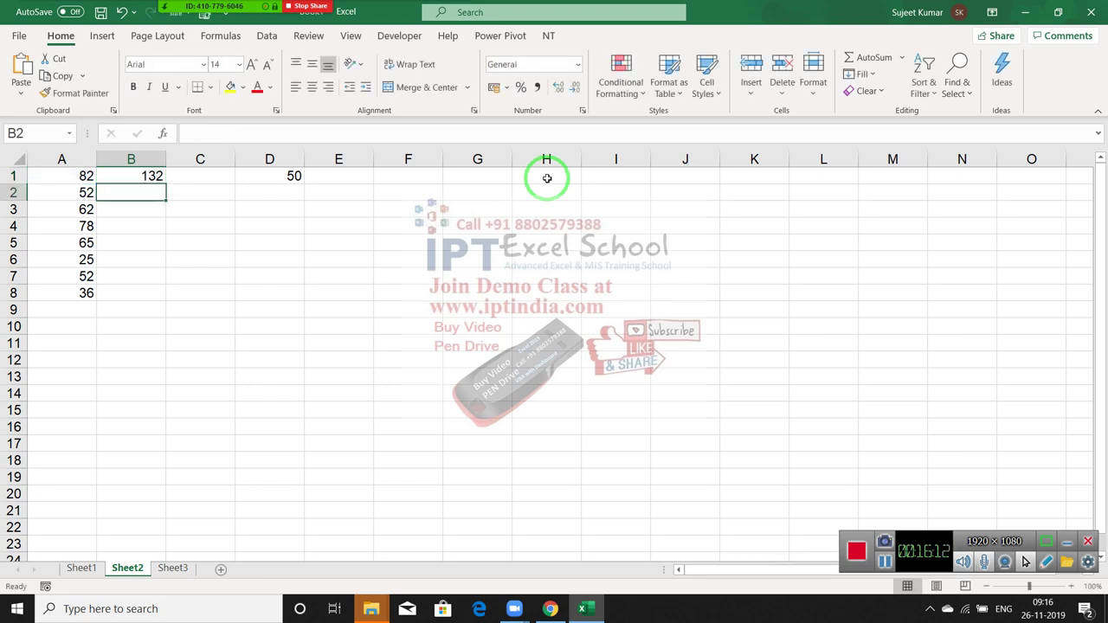
pyautogui.press('Up')
pyautogui.press('Right')
pyautogui.press('Right')
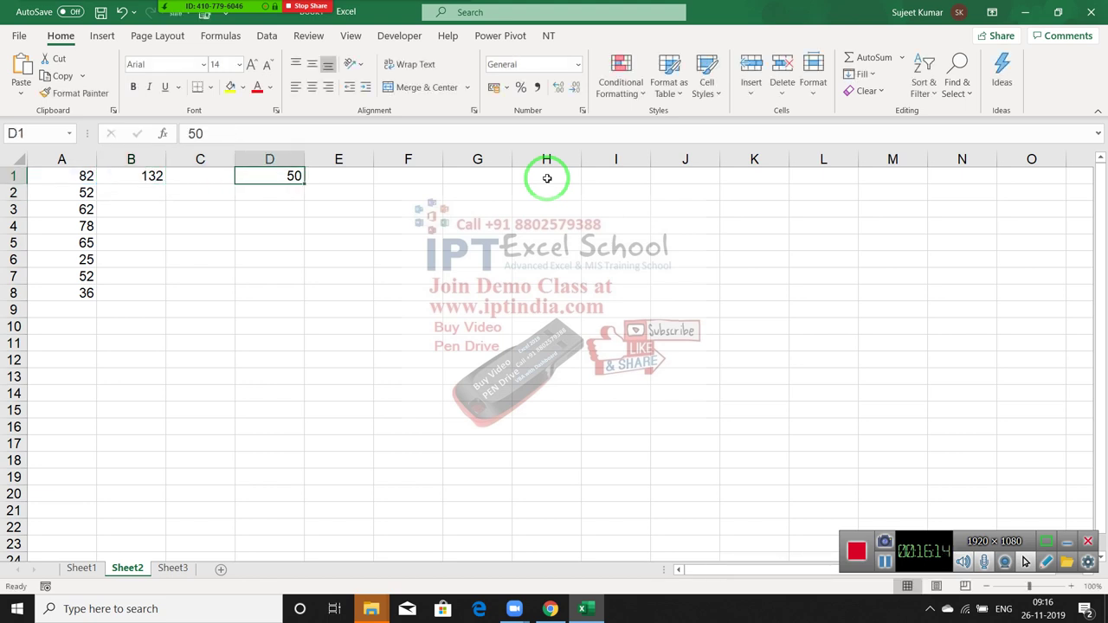
# - Set D1 to 90 and change B1's formula to =A1+D1, giving 172
pyautogui.write('90')
pyautogui.press('Return')
pyautogui.press('Up')
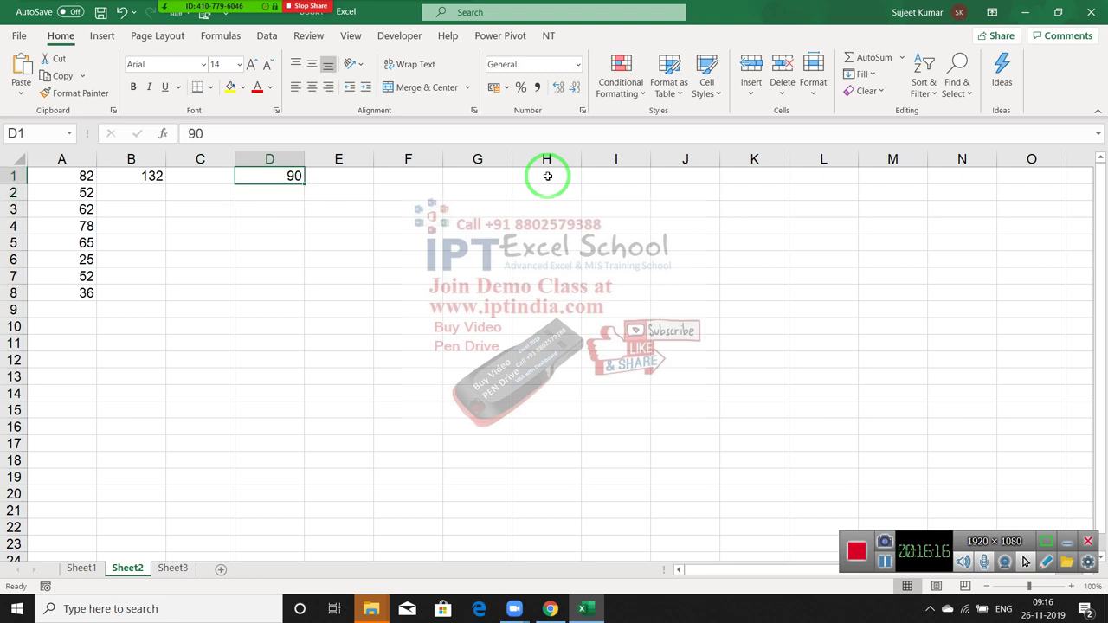
pyautogui.press('Left')
pyautogui.press('Left')
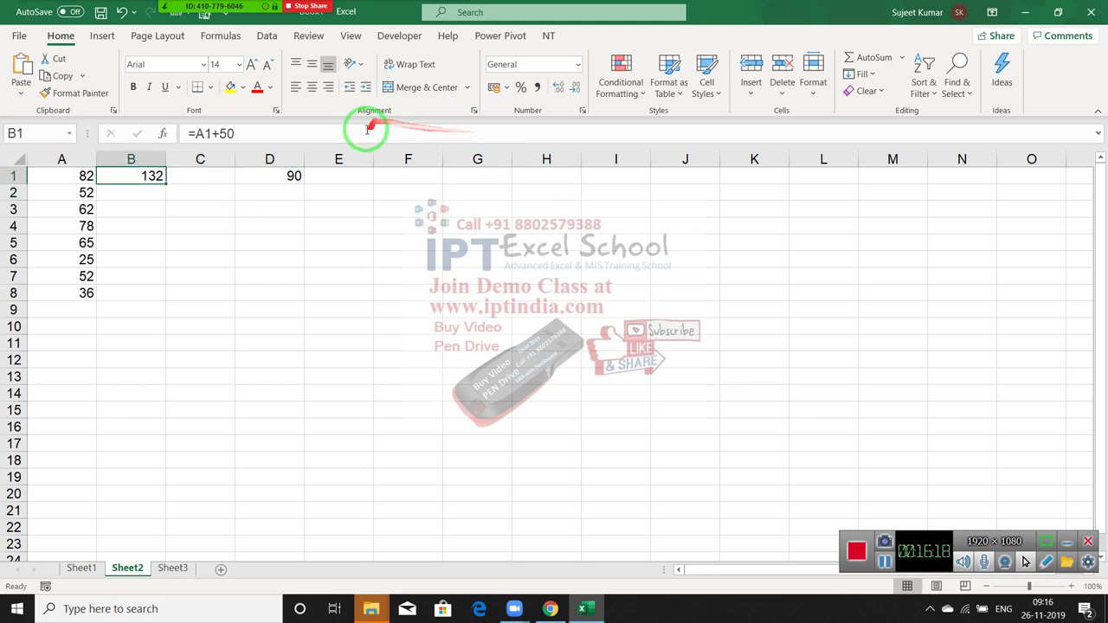
pyautogui.click(367, 130)
pyautogui.press('BackSpace')
pyautogui.press('BackSpace')
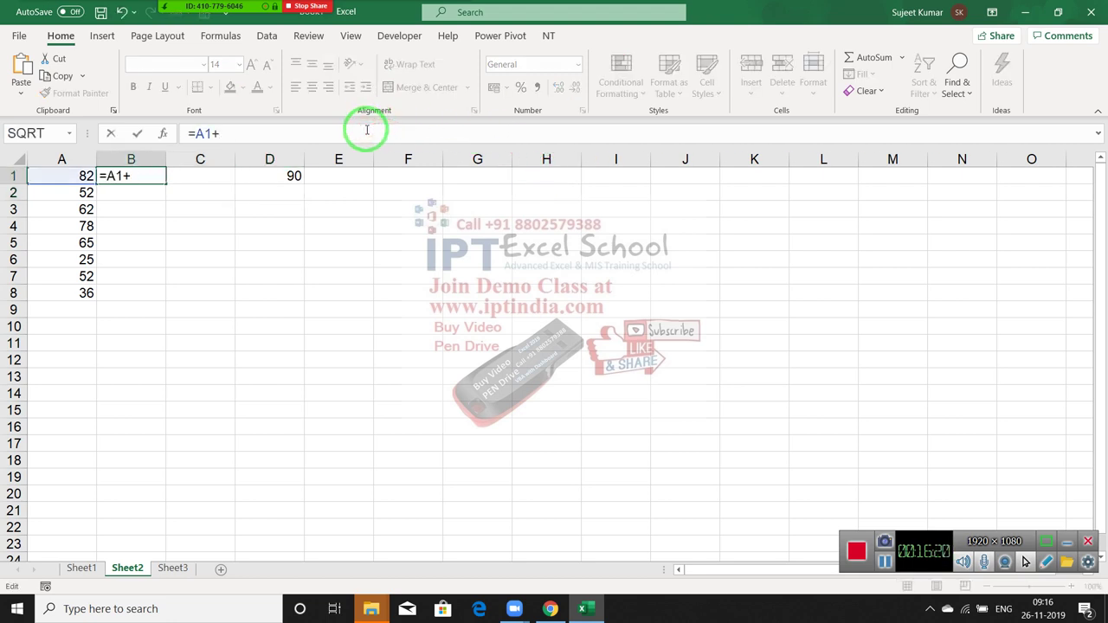
pyautogui.click(289, 176)
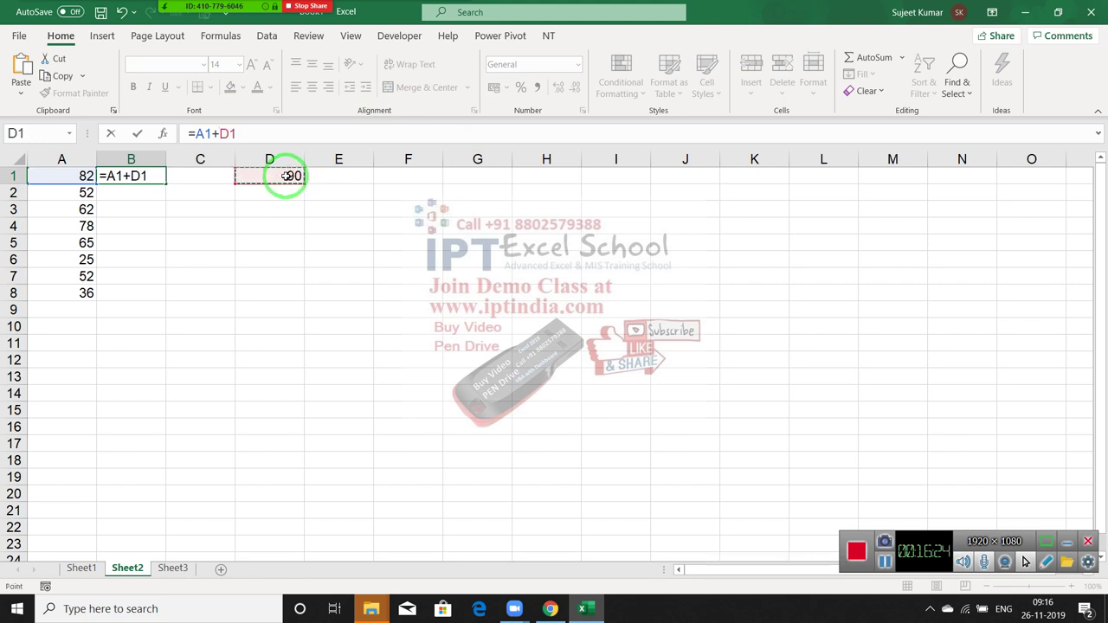
pyautogui.press('Return')
pyautogui.press('Up')
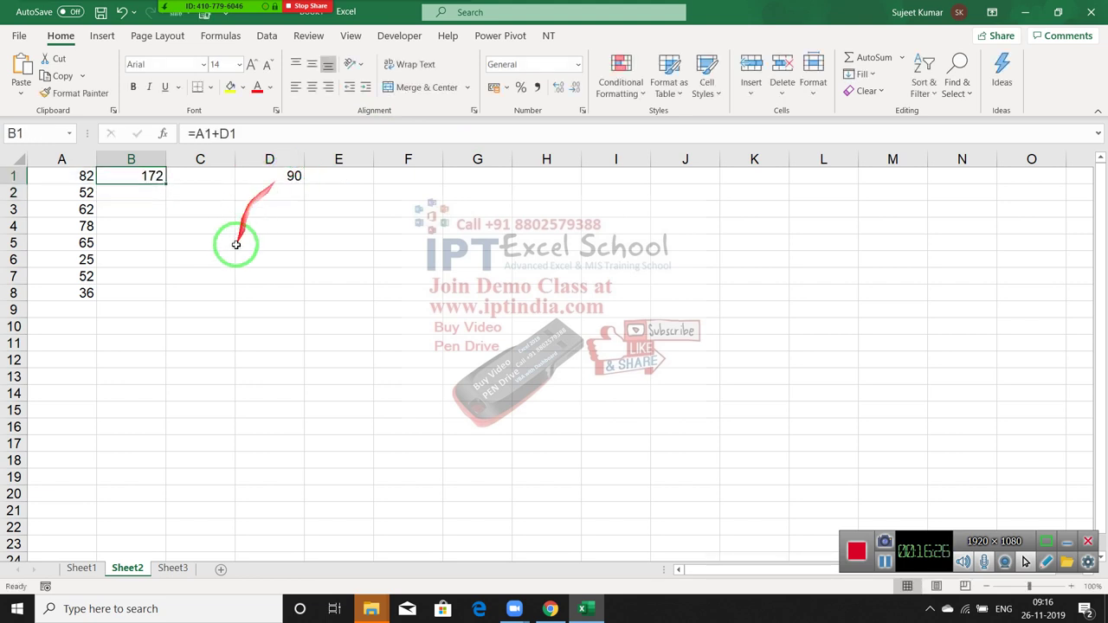
# - Fill B1's formula down to B8 and inspect the shifted A2 and D2 references in B2
pyautogui.doubleClick(168, 184)
pyautogui.click(145, 176)
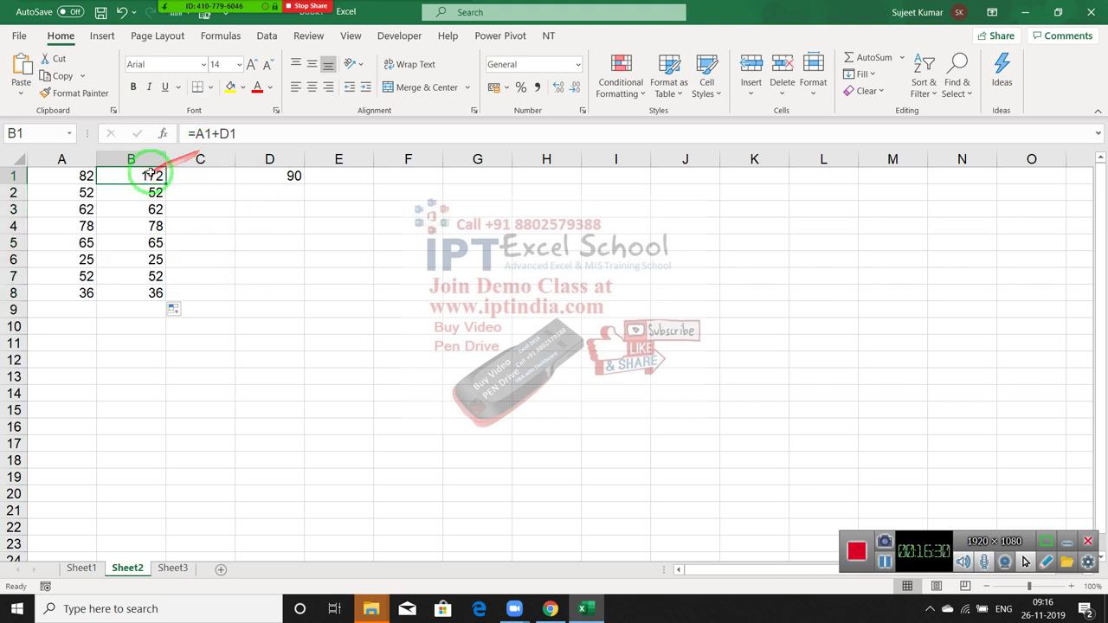
pyautogui.doubleClick(144, 176)
pyautogui.press('Escape')
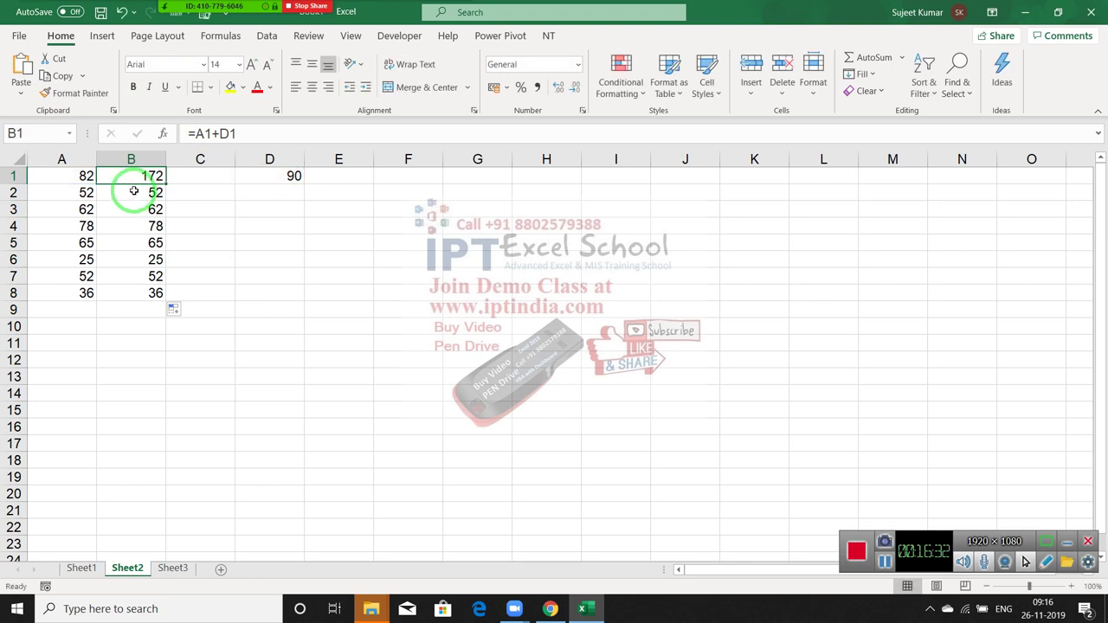
pyautogui.doubleClick(113, 192)
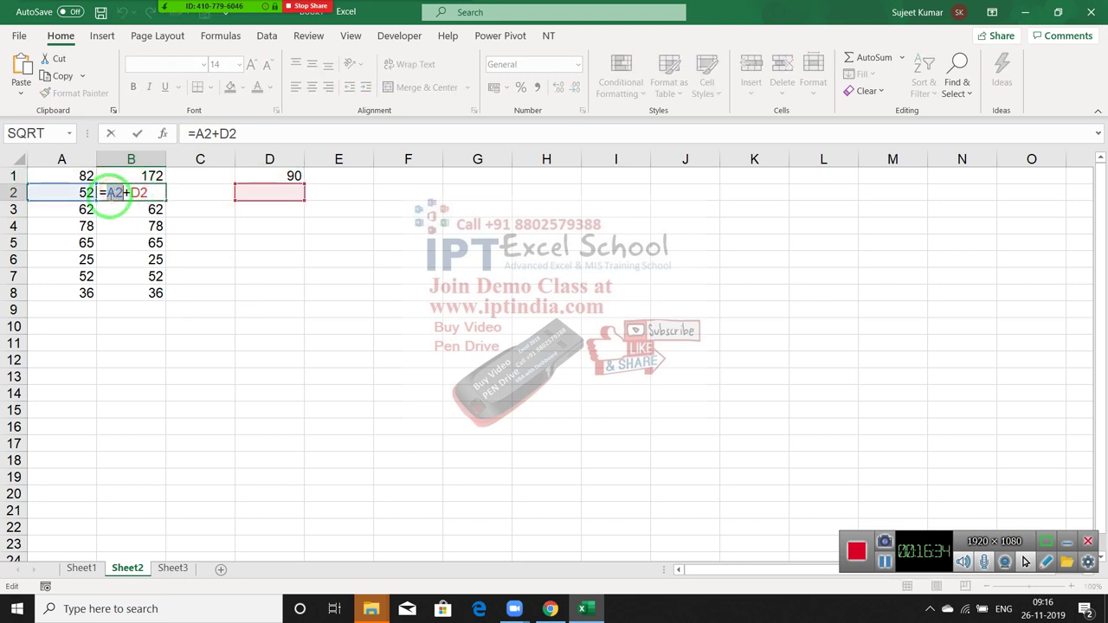
pyautogui.doubleClick(139, 192)
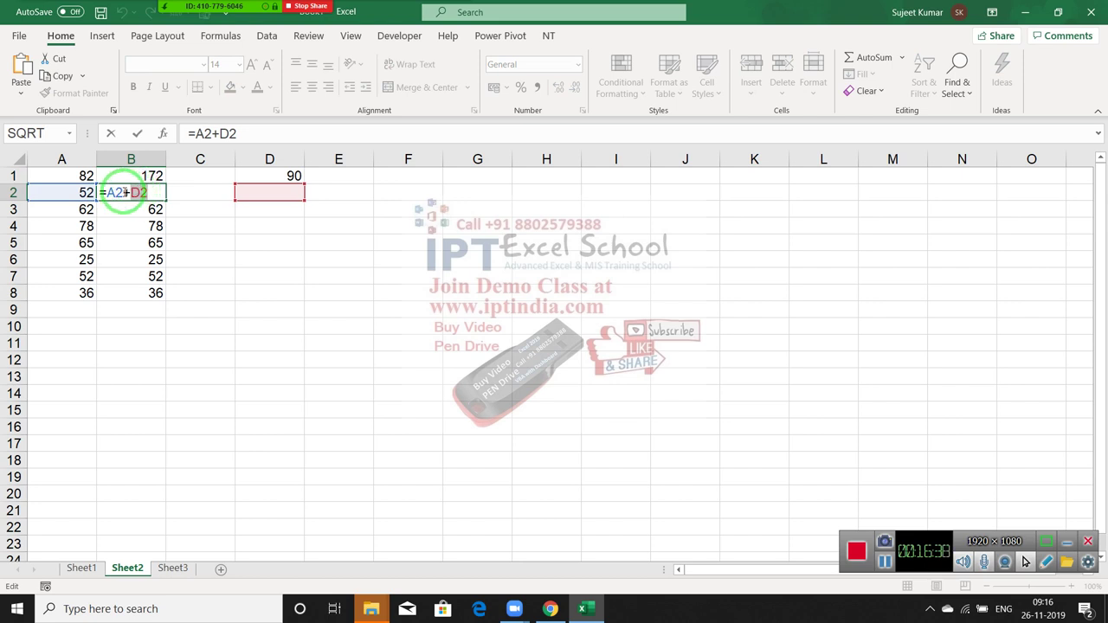
pyautogui.moveTo(113, 193); pyautogui.dragTo(101, 191)
pyautogui.moveTo(101, 189); pyautogui.dragTo(149, 195)
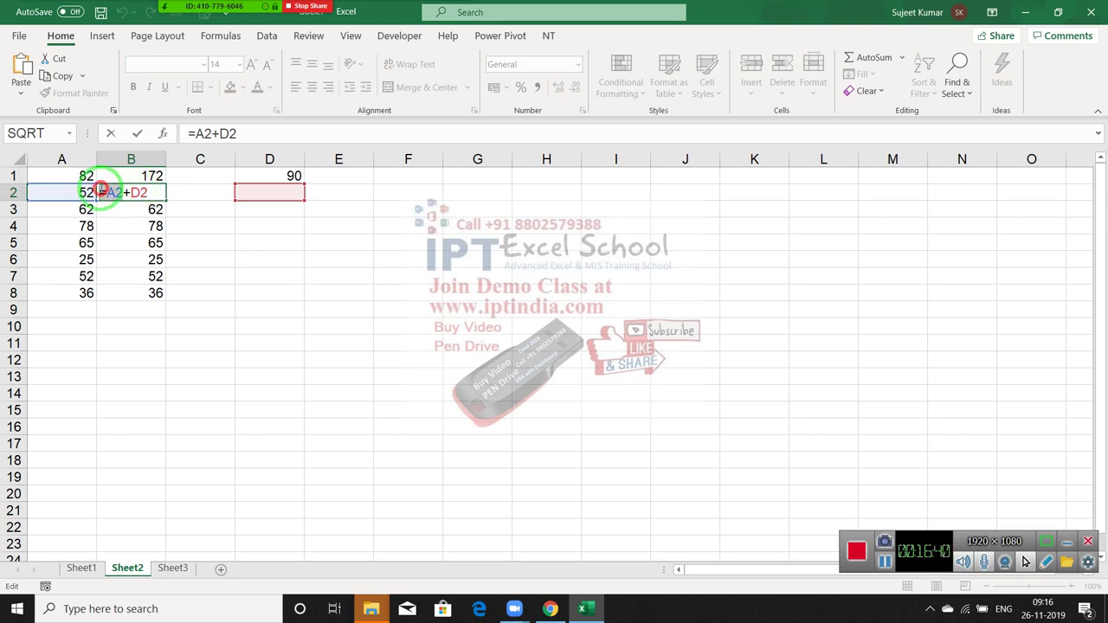
pyautogui.doubleClick(149, 195)
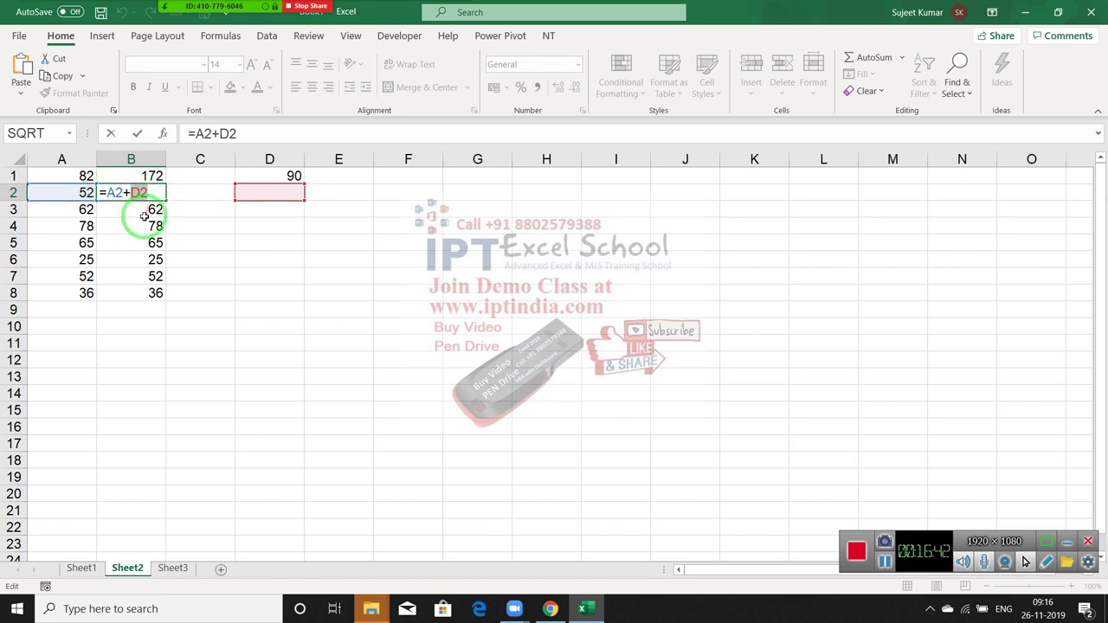
pyautogui.hotkey('ctrl', 'Return')
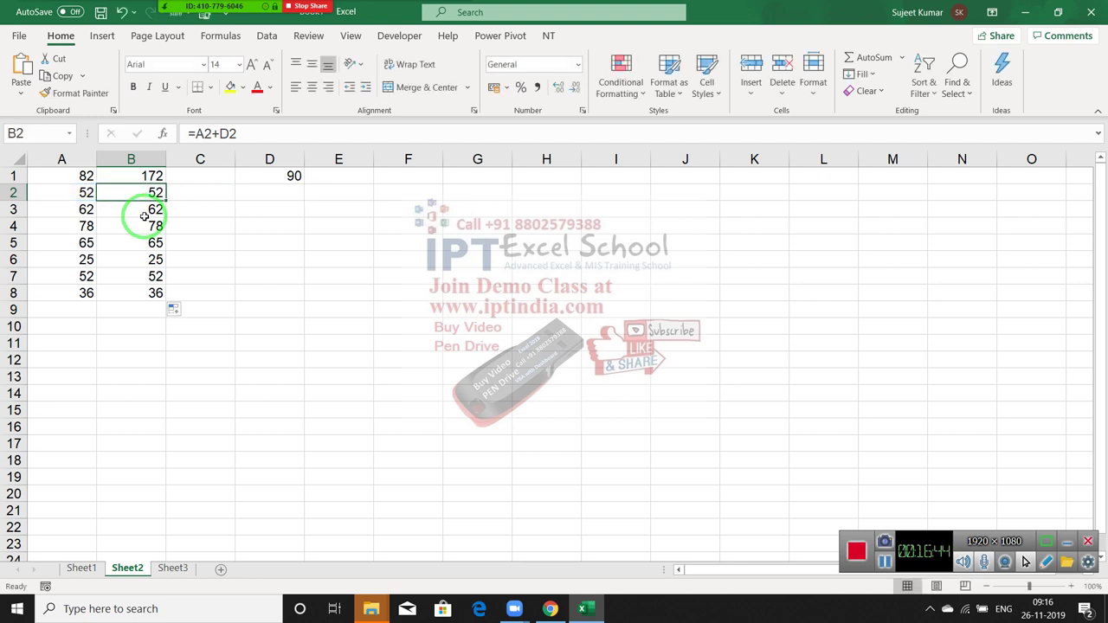
# - Clear the copied formulas from B2:B8, leaving only B1's formula
pyautogui.hotkey('ctrl', 'shift', 'Down')
pyautogui.press('Delete')
pyautogui.press('Up')
pyautogui.press('Down')
pyautogui.write('=')
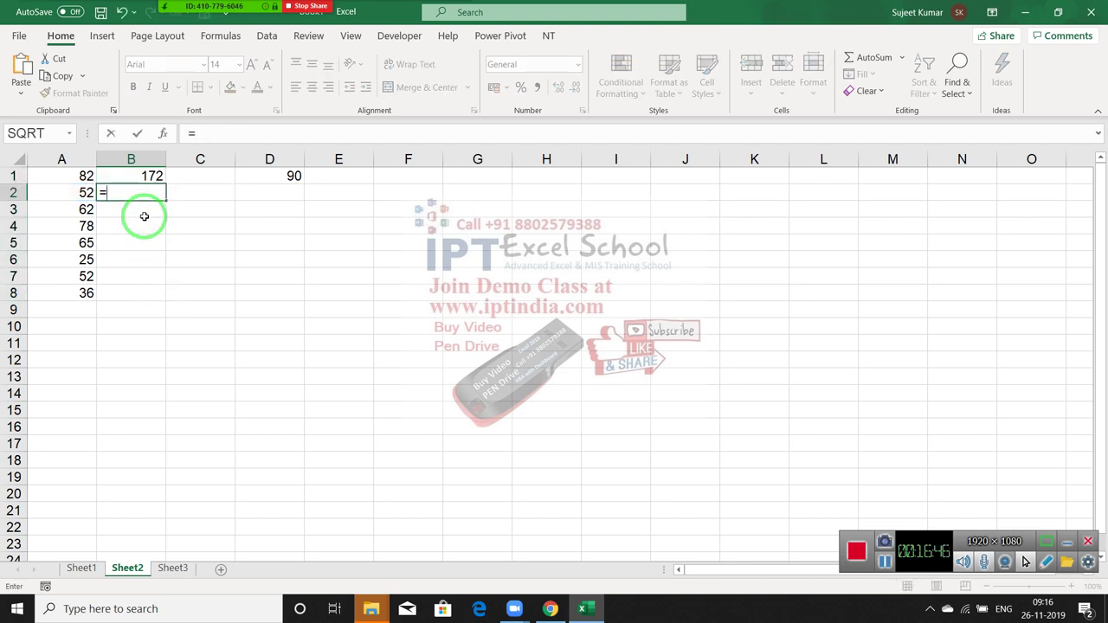
pyautogui.press('Left')
pyautogui.write('+')
pyautogui.click(260, 175)
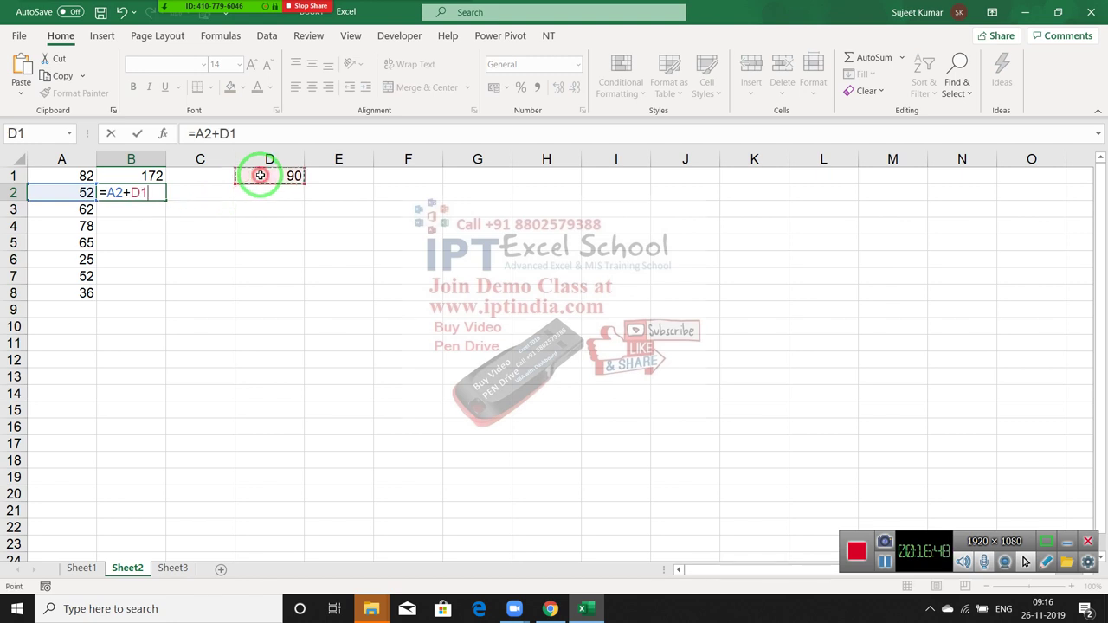
pyautogui.press('Return')
pyautogui.write('=')
pyautogui.press('Left')
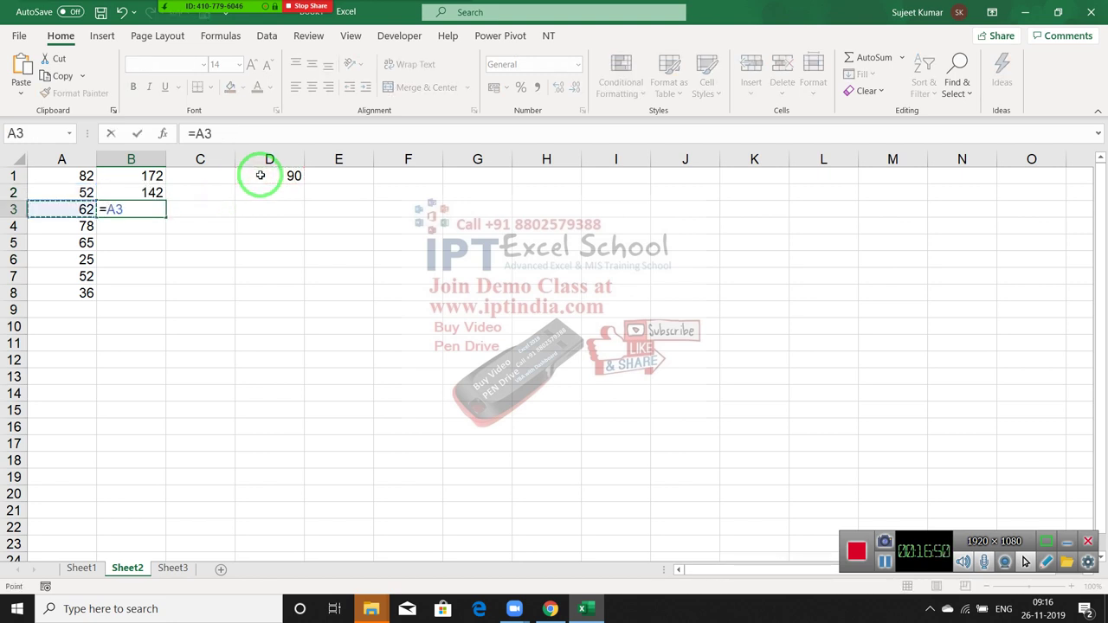
pyautogui.write('+')
pyautogui.moveTo(263, 178); pyautogui.dragTo(310, 180)
pyautogui.click(297, 176)
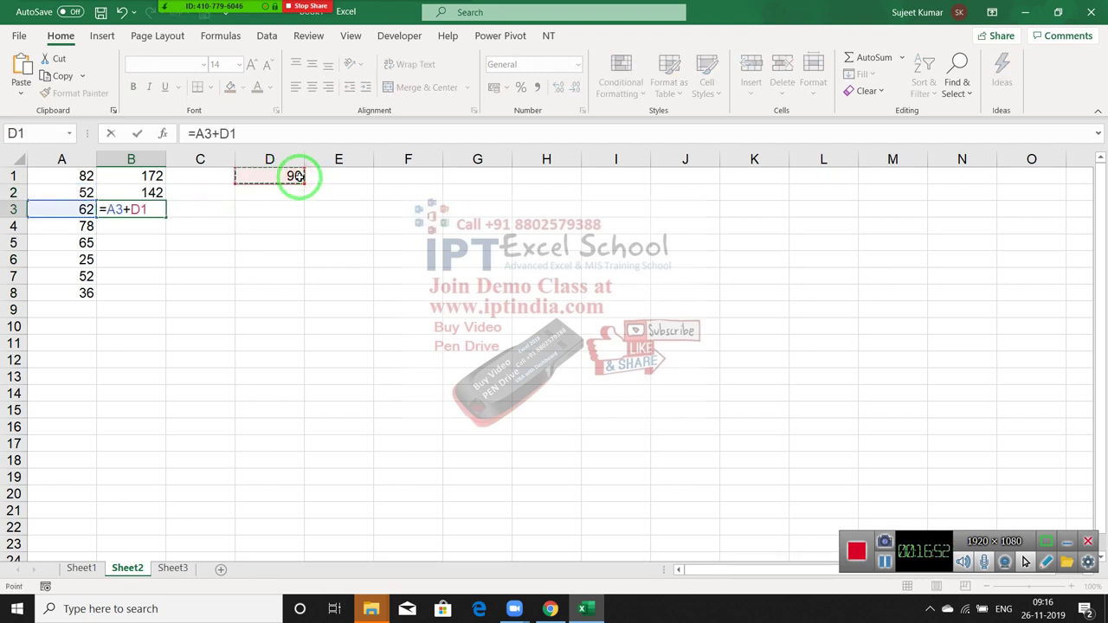
pyautogui.press('Return')
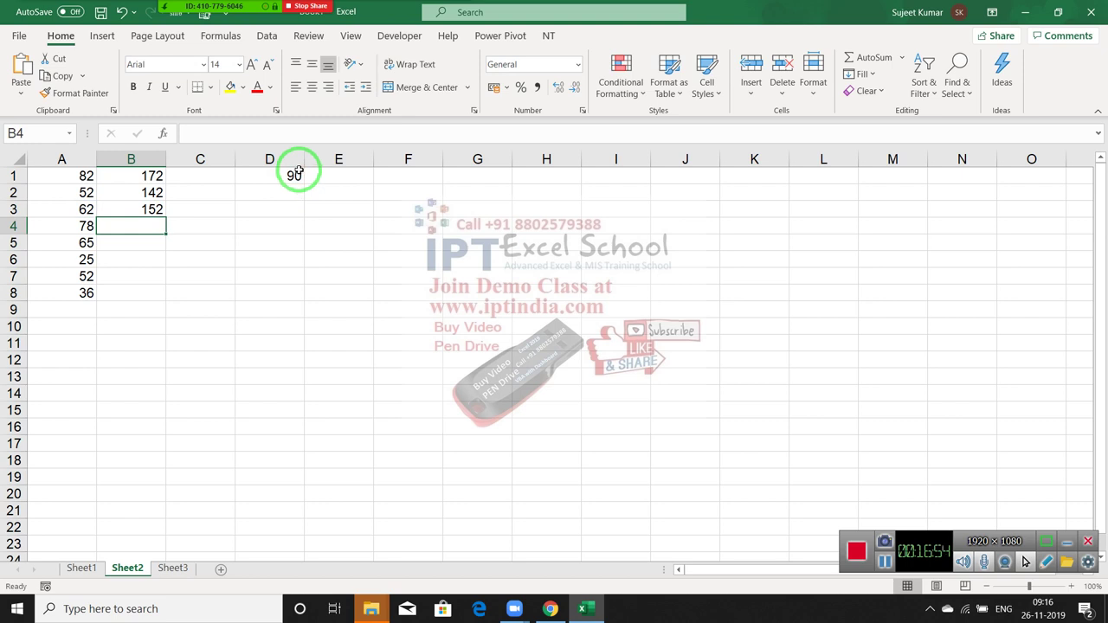
pyautogui.press('Up')
pyautogui.press('Up')
pyautogui.hotkey('shift', 'Down')
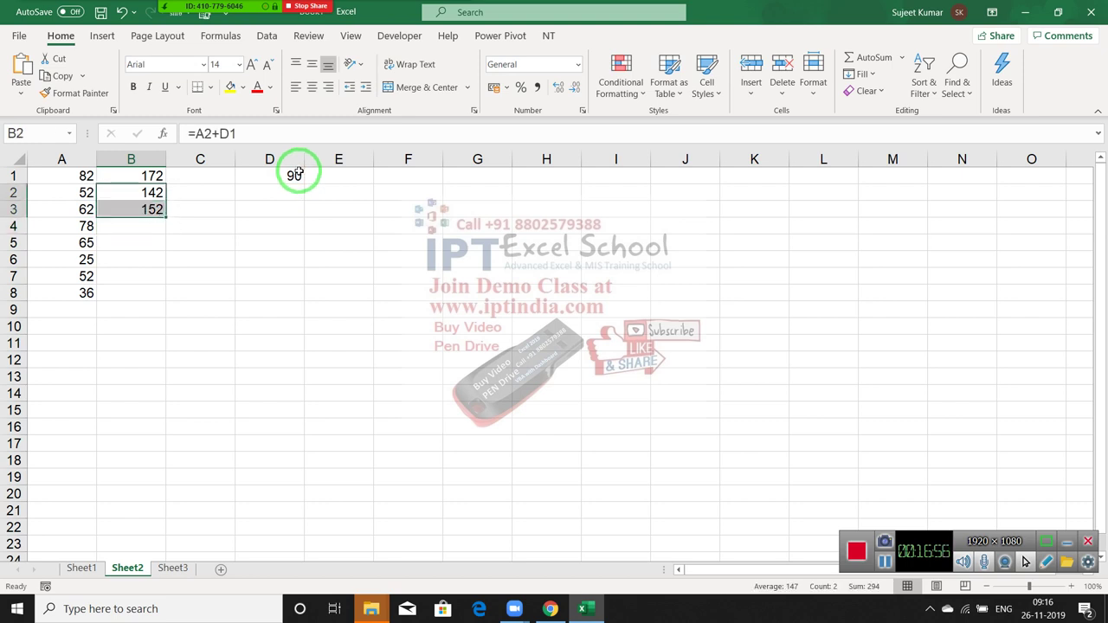
pyautogui.press('Delete')
pyautogui.press('Up')
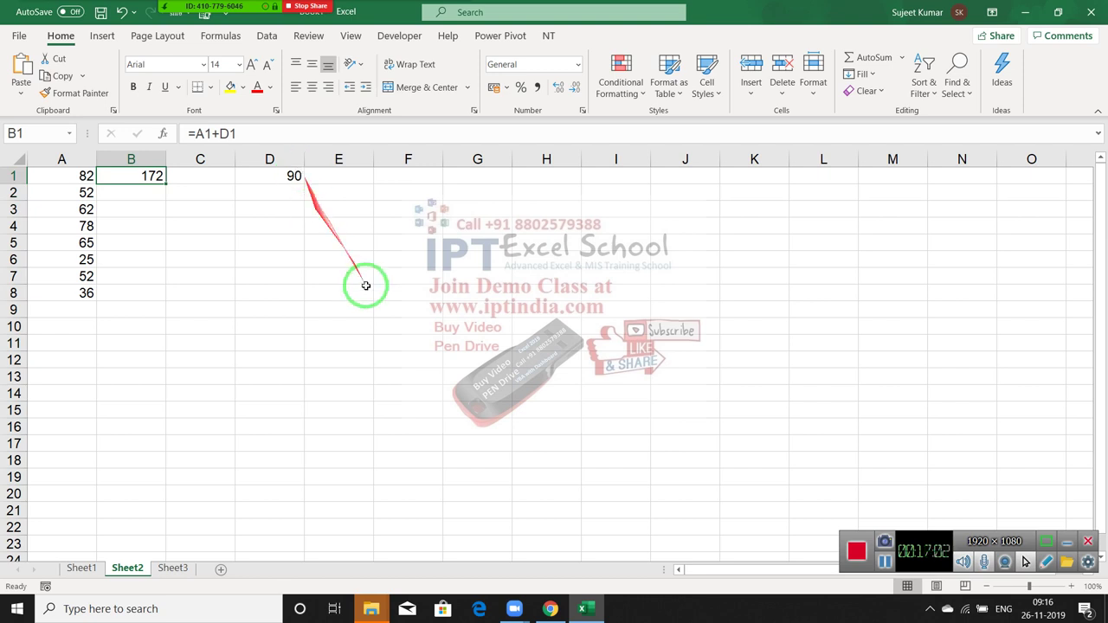
# - Lock the row in B1's formula as =A1+D$1 and fill it down to B8
pyautogui.click(242, 134)
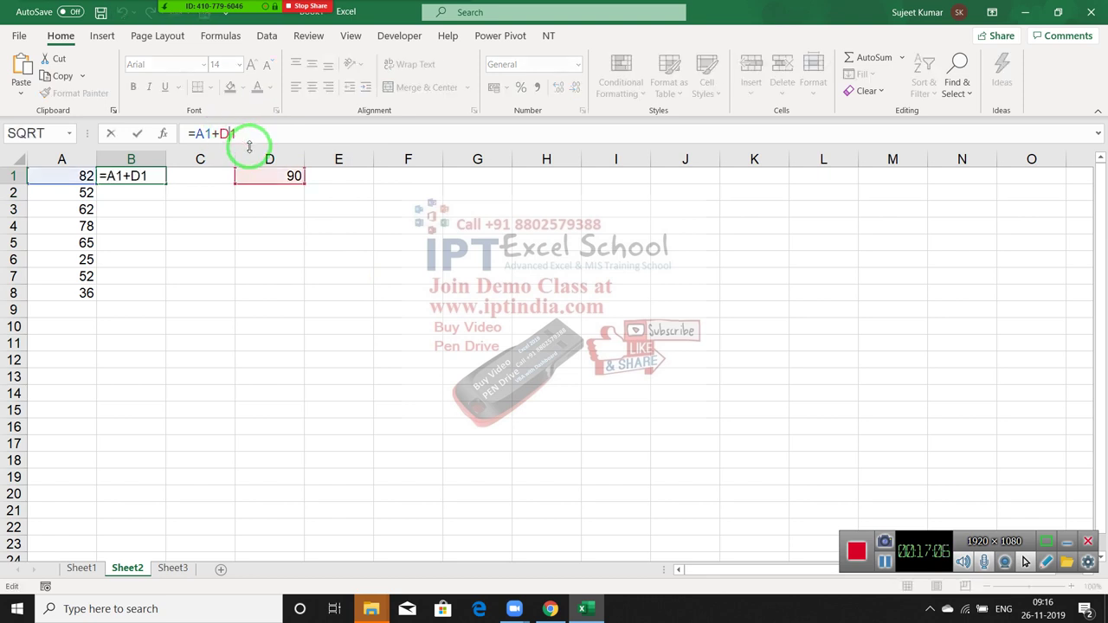
pyautogui.write('$')
pyautogui.press('Return')
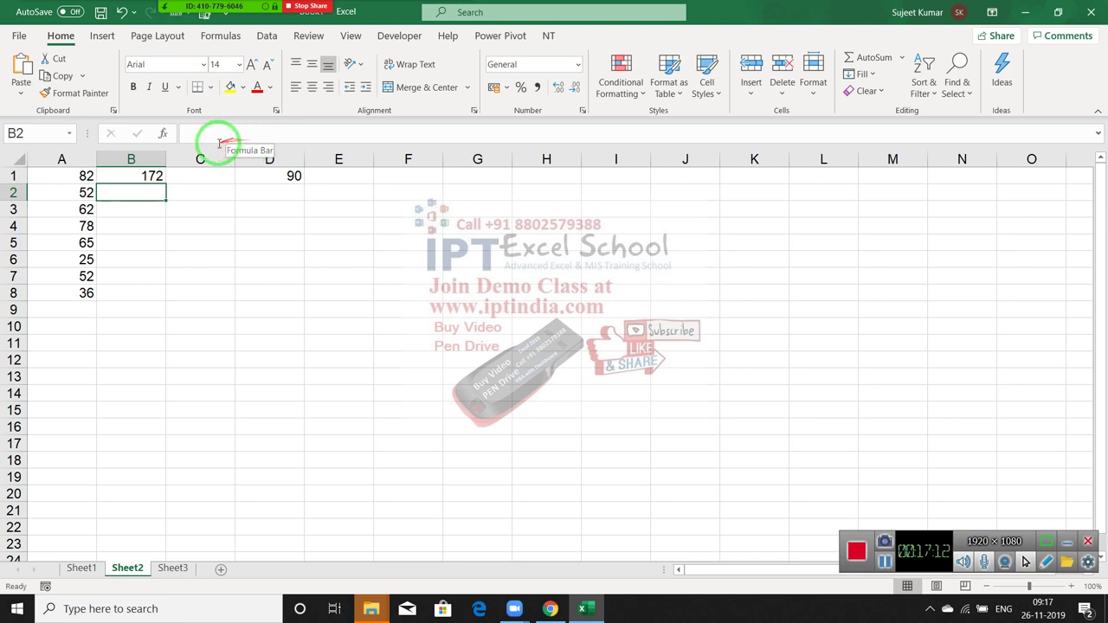
pyautogui.click(152, 175)
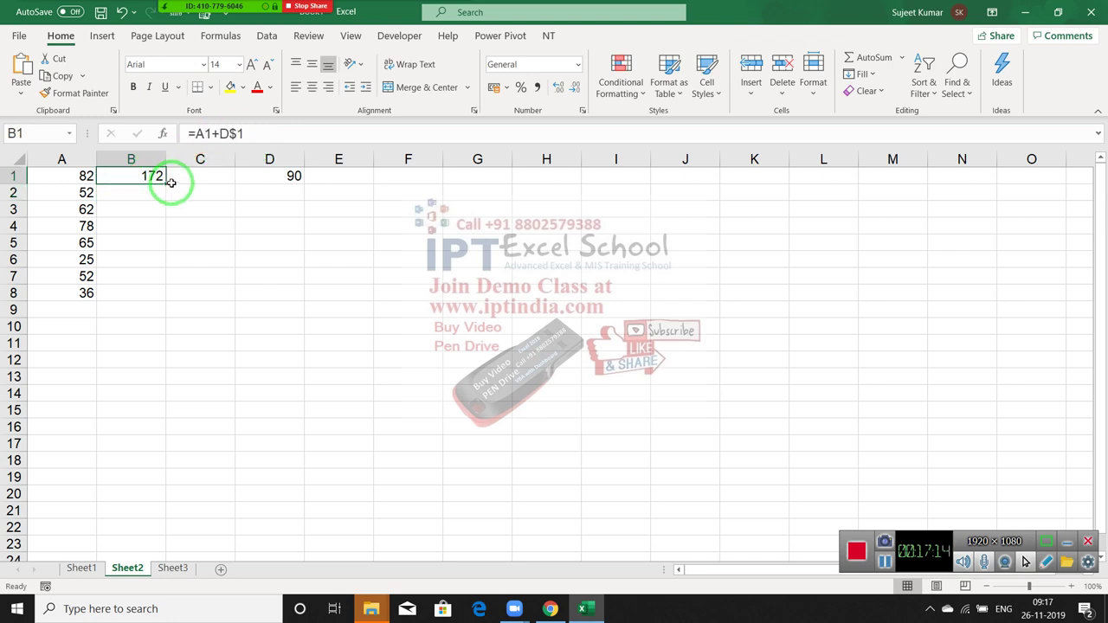
pyautogui.doubleClick(164, 184)
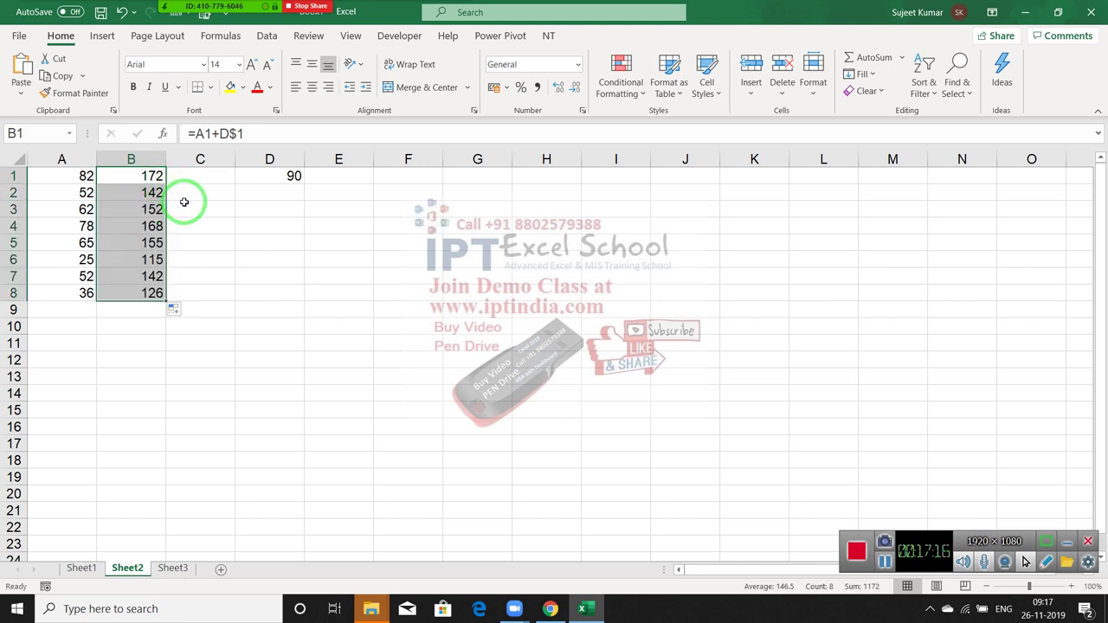
# - Check the filled formulas in B2 through B4, noting B2 still references D$1
pyautogui.click(155, 193)
pyautogui.click(154, 209)
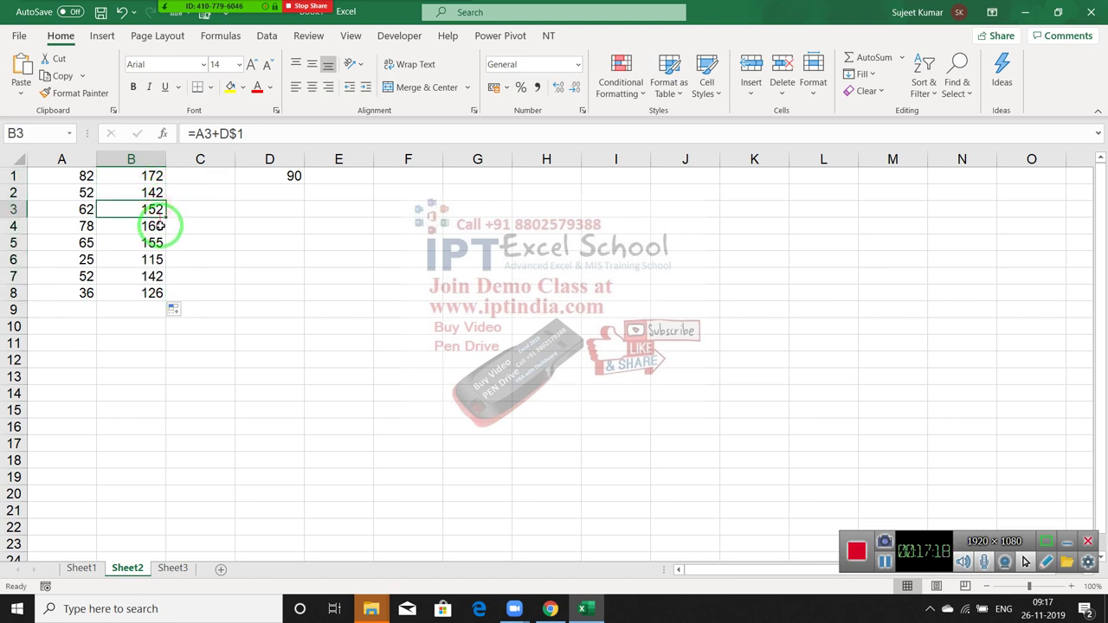
pyautogui.click(154, 226)
pyautogui.click(139, 10)
pyautogui.click(72, 10)
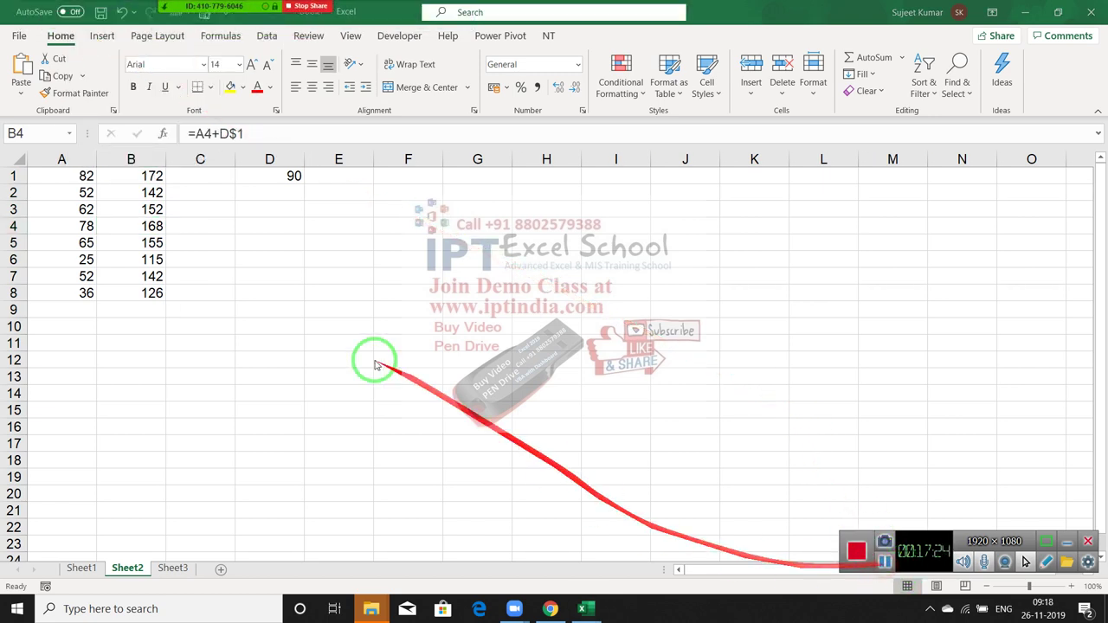
pyautogui.click(146, 192)
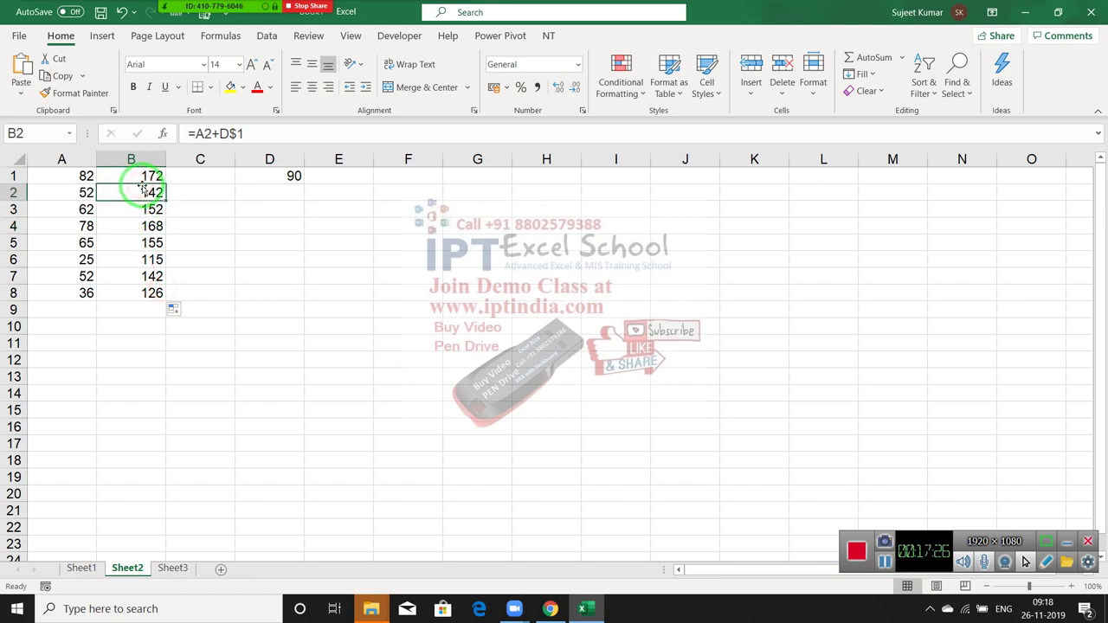
pyautogui.click(234, 136)
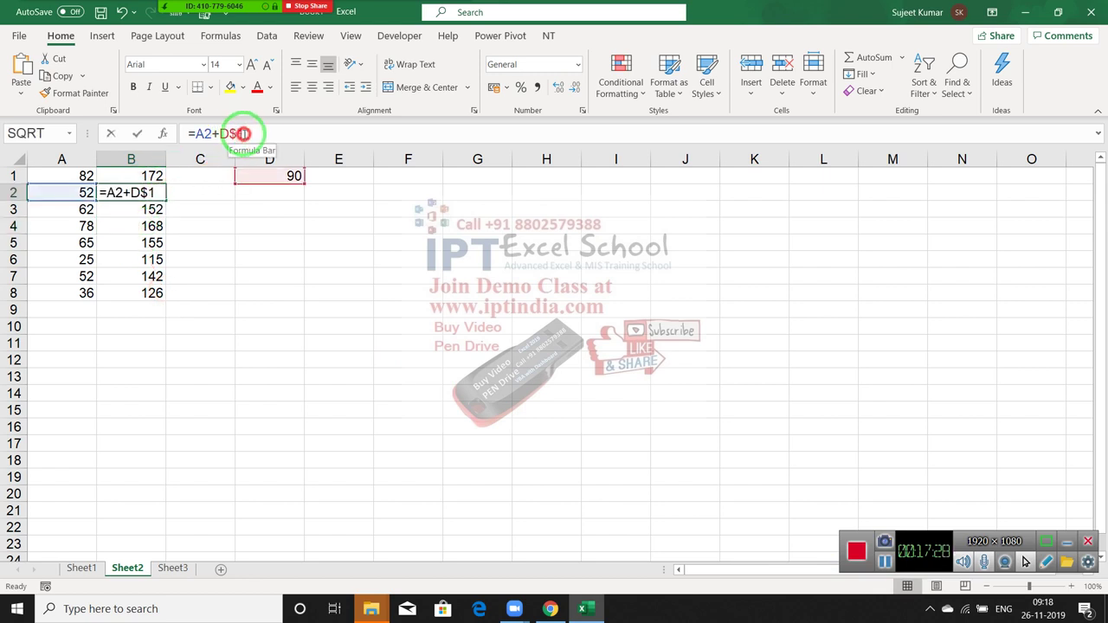
pyautogui.click(258, 135)
pyautogui.click(232, 132)
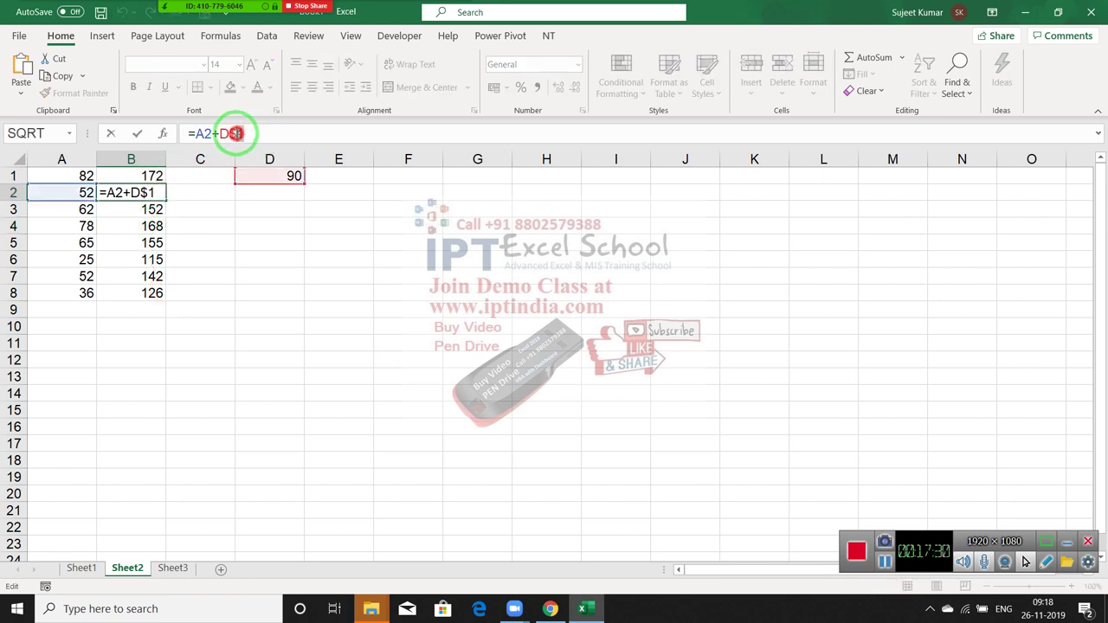
pyautogui.press('Return')
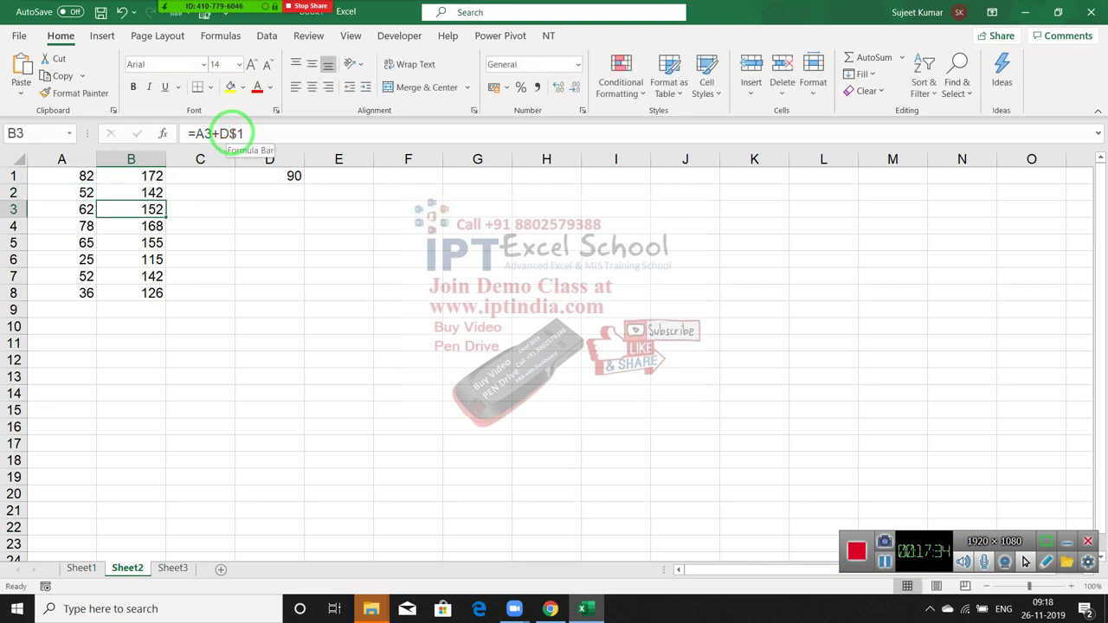
# - Step through column B comparing the B1 and B2 formulas
pyautogui.press('Up')
pyautogui.press('Up')
pyautogui.press('Down')
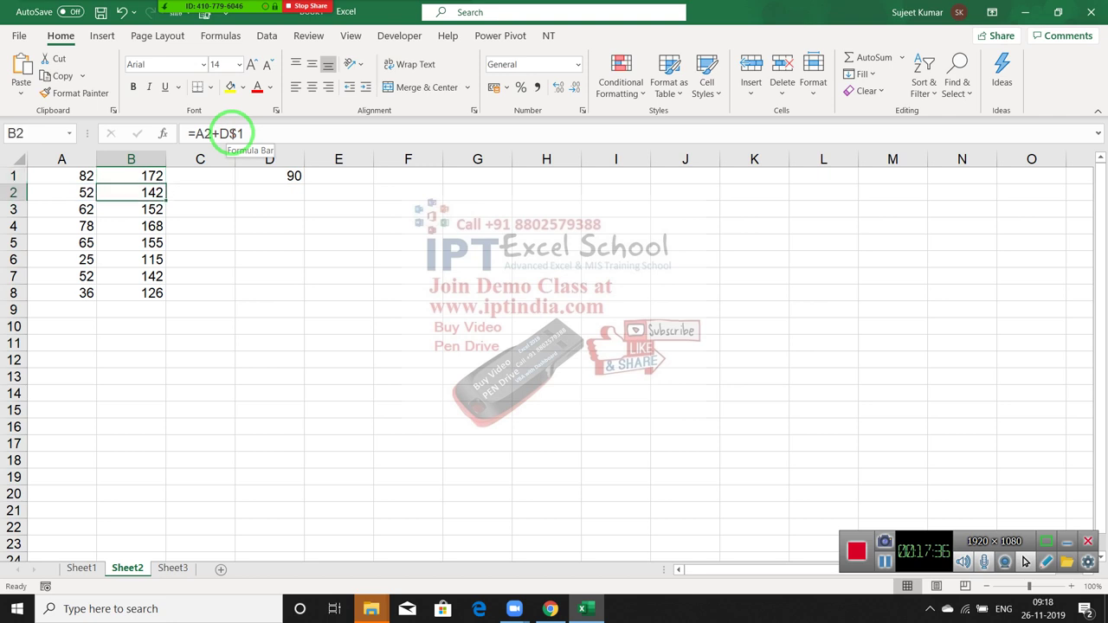
pyautogui.press('Down')
pyautogui.press('Down')
pyautogui.press('Down')
pyautogui.press('Down')
pyautogui.press('Down')
pyautogui.press('Up')
pyautogui.press('Up')
pyautogui.press('Up')
pyautogui.press('Up')
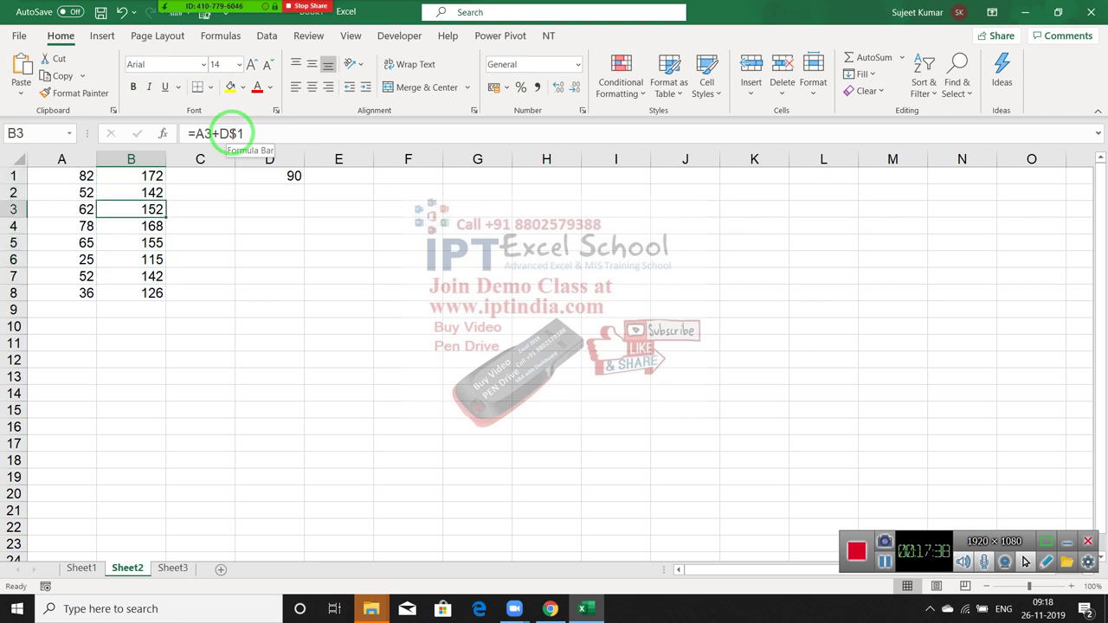
pyautogui.press('Up')
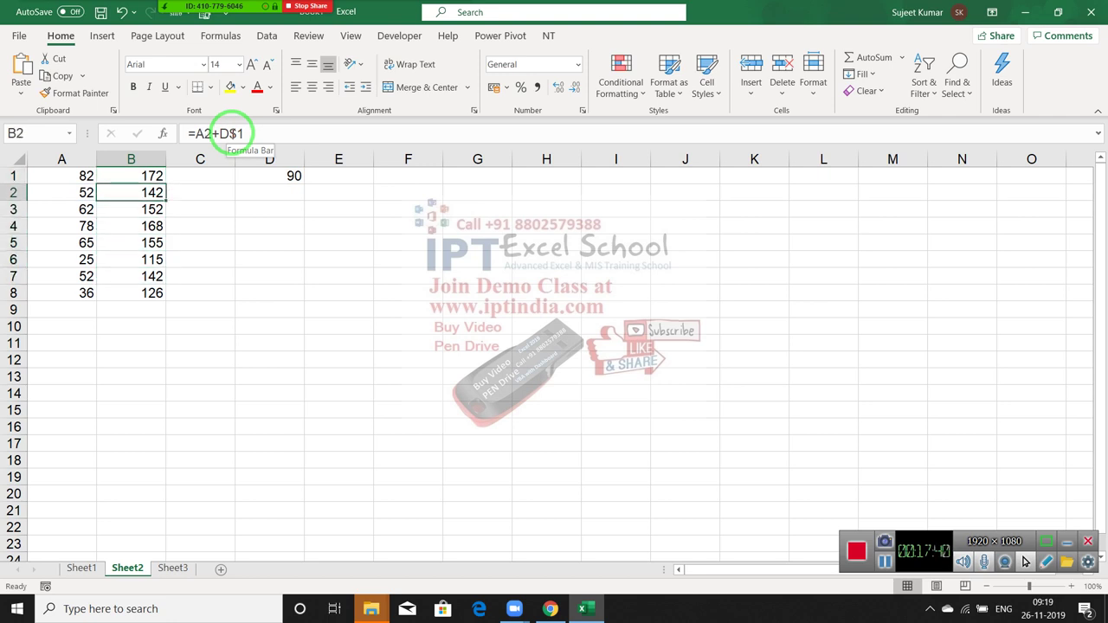
pyautogui.press('Up')
pyautogui.press('Down')
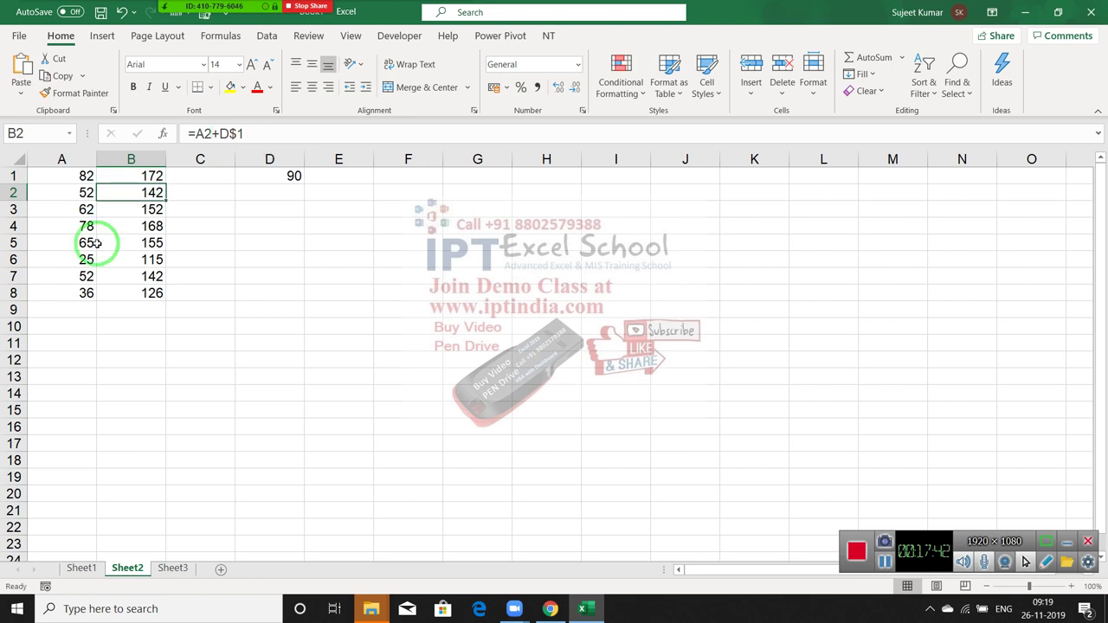
# - Highlight rows 1–8, show D1's value 90, and point out D$1 in B1's formula
pyautogui.moveTo(13, 176); pyautogui.dragTo(13, 293)
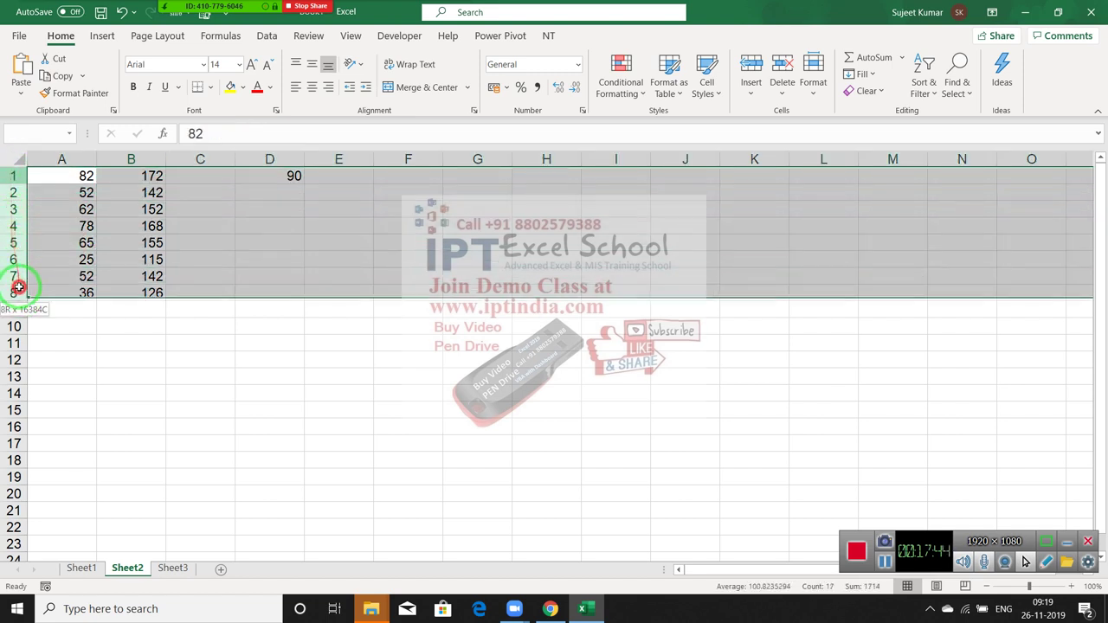
pyautogui.doubleClick(270, 176)
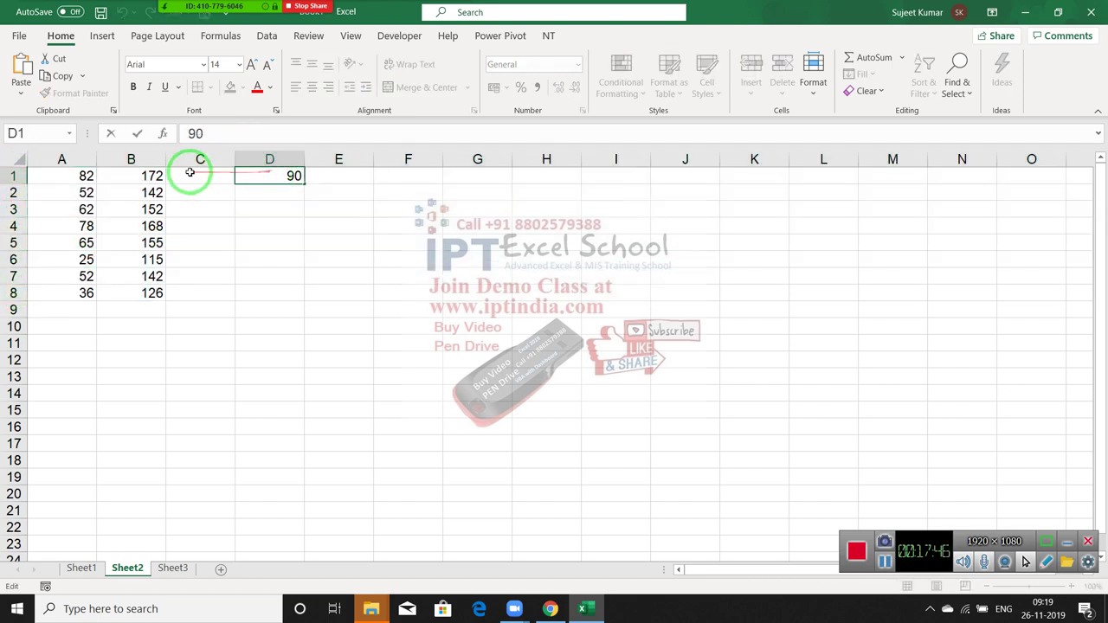
pyautogui.doubleClick(149, 176)
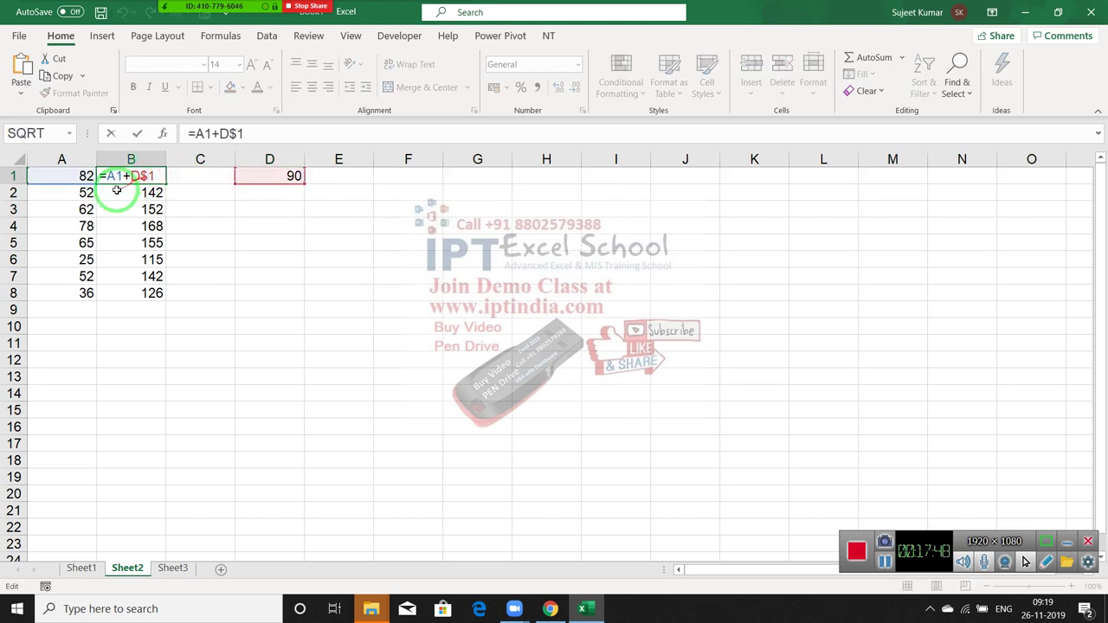
pyautogui.click(134, 176)
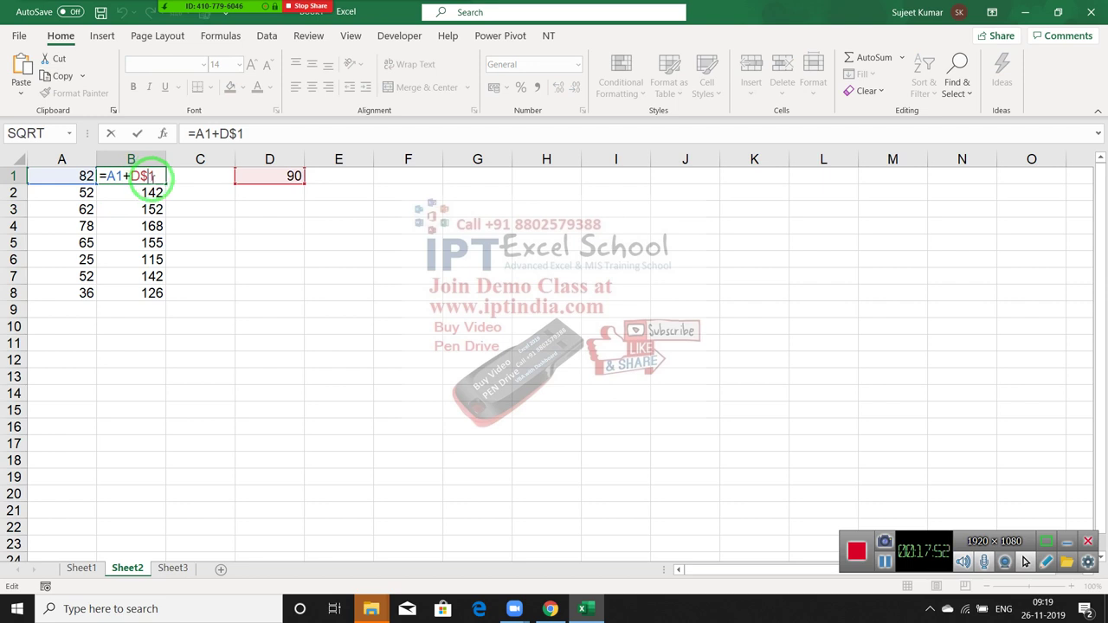
pyautogui.press('Return')
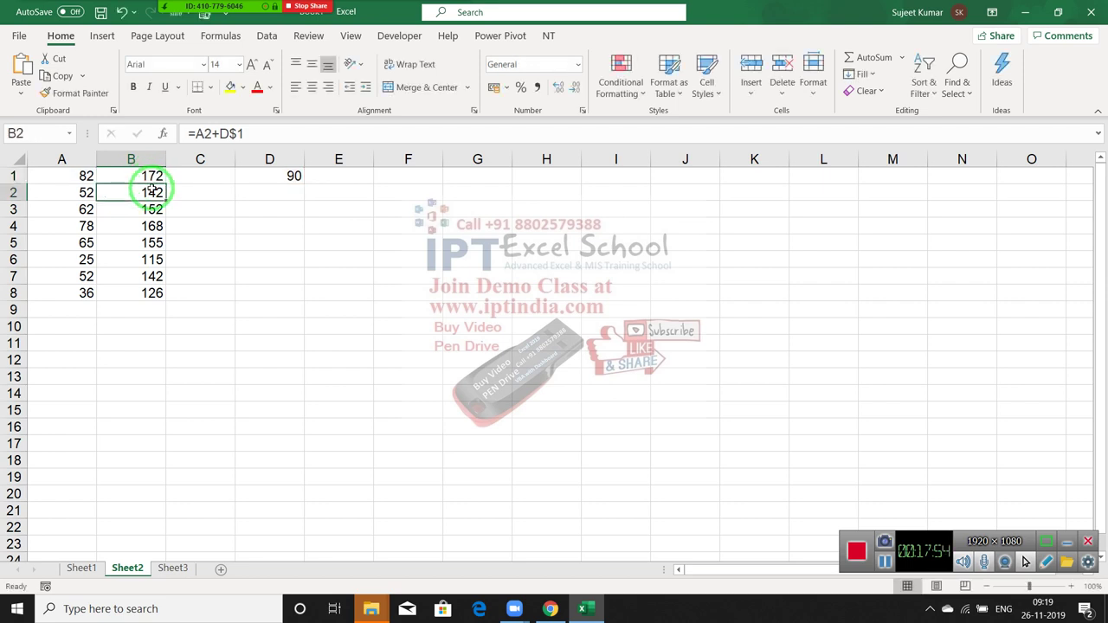
# - Refill B1's =A1+D$1 formula down to B8 and check the formula in B6
pyautogui.click(152, 178)
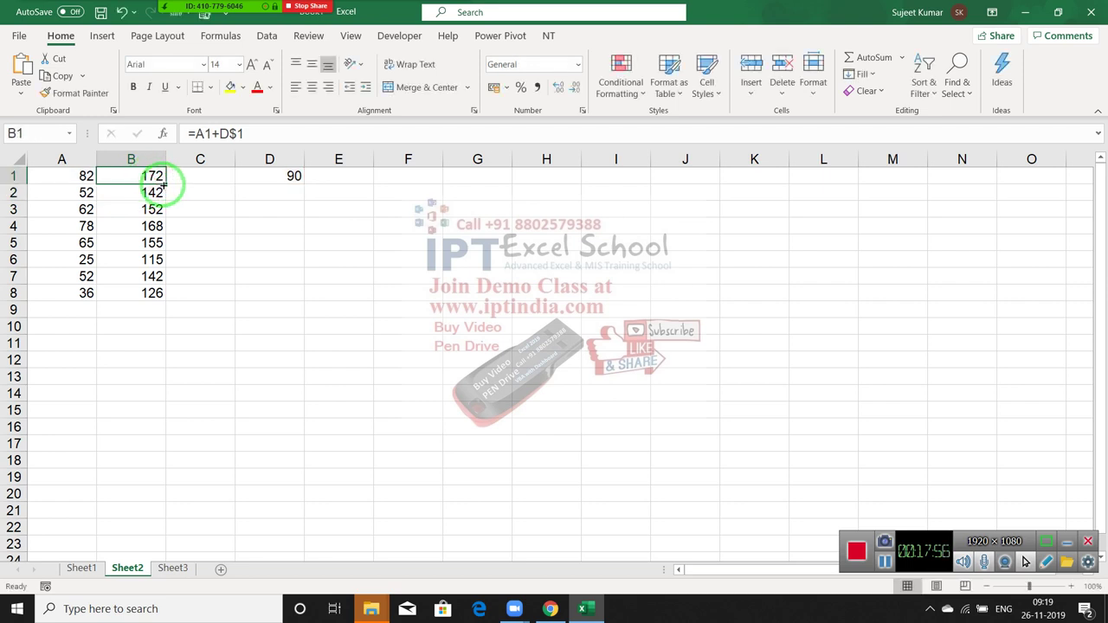
pyautogui.doubleClick(165, 184)
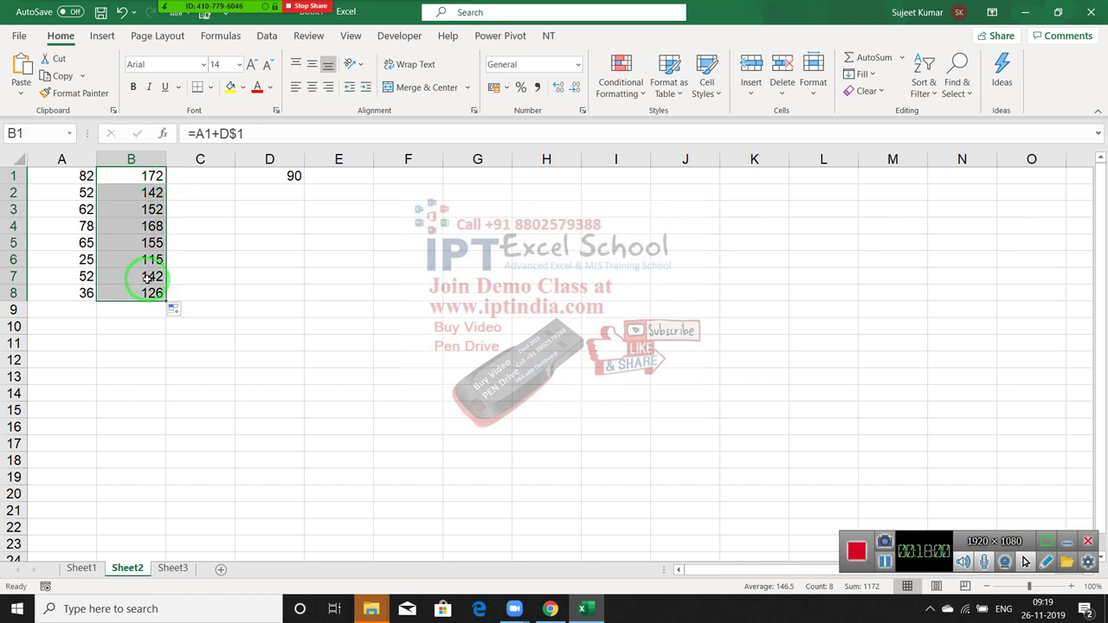
pyautogui.click(149, 260)
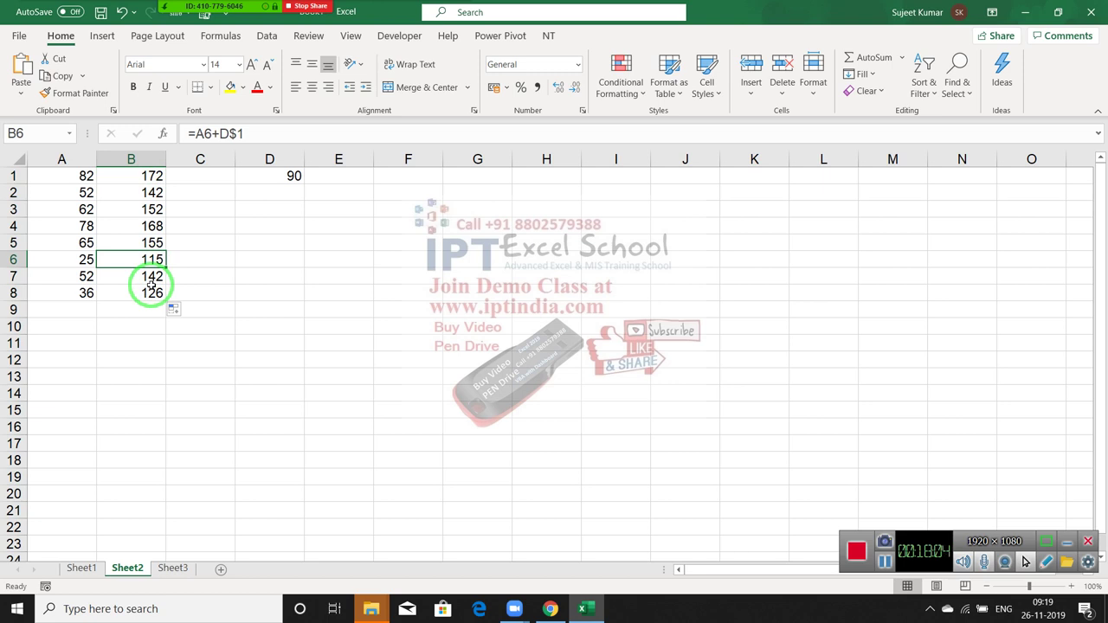
pyautogui.click(154, 212)
# - Copy B3's formula into C3 and inspect its shifted =B3+E$1 reference showing 152
pyautogui.moveTo(164, 220); pyautogui.dragTo(206, 218)
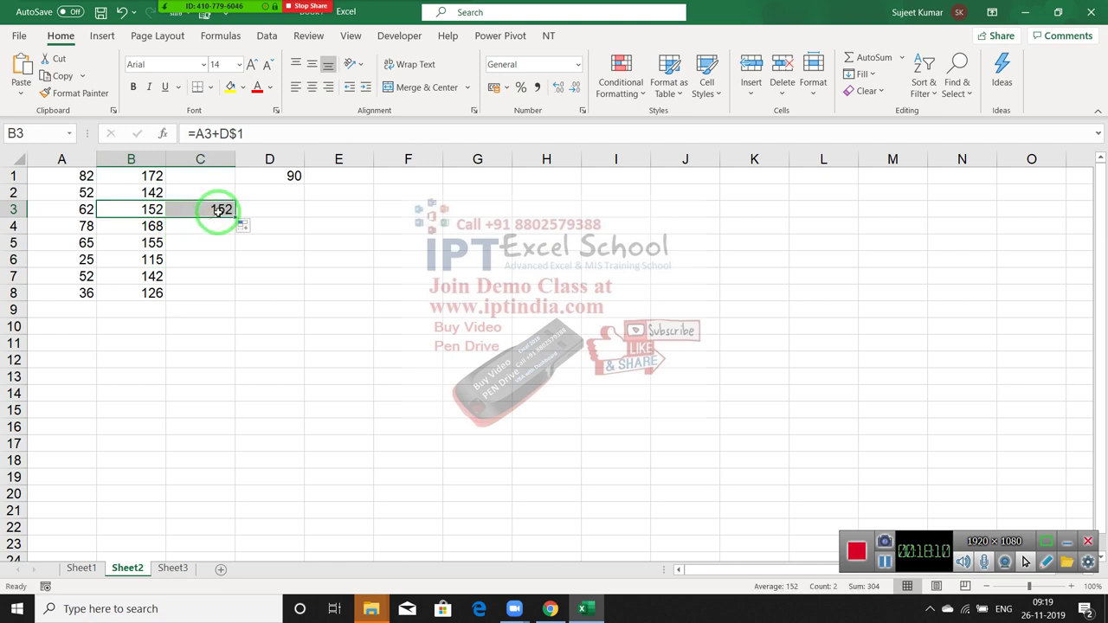
pyautogui.click(218, 211)
pyautogui.doubleClick(219, 211)
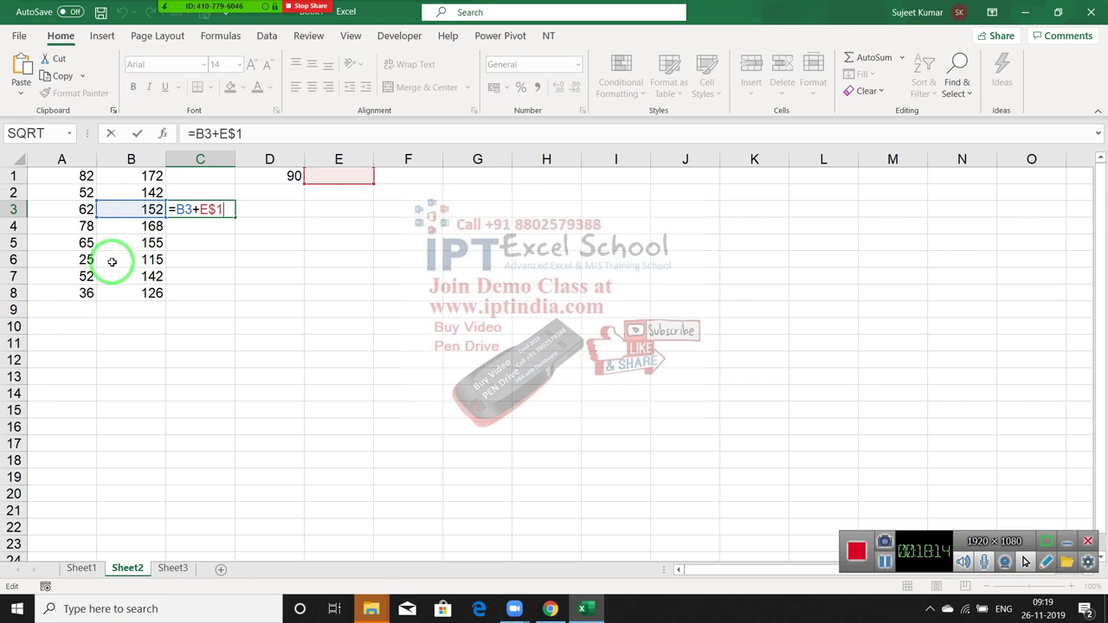
pyautogui.click(208, 210)
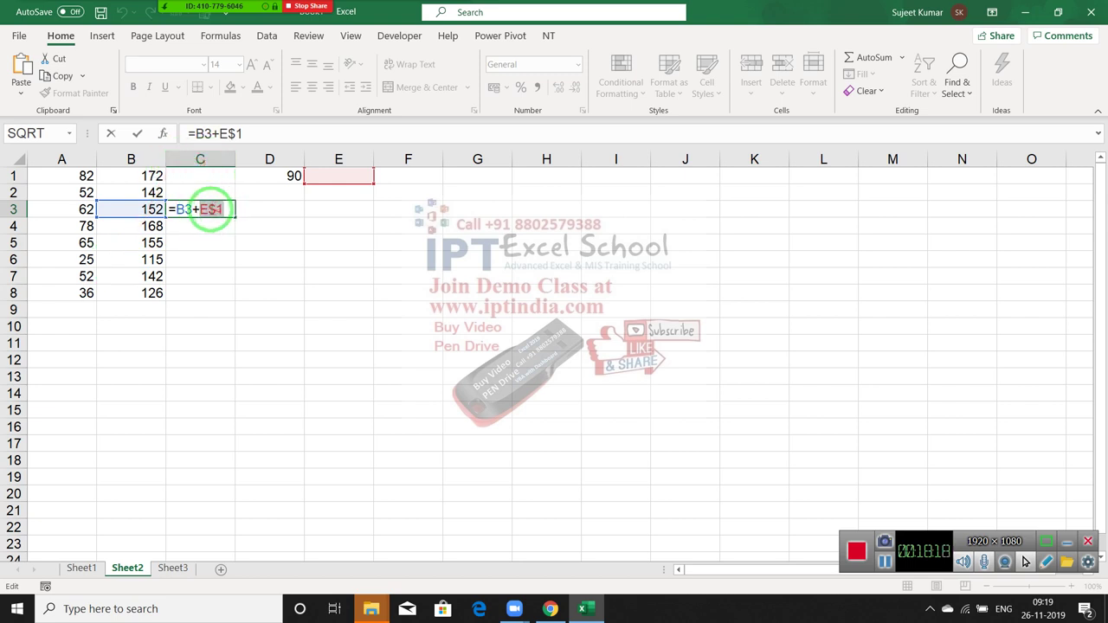
pyautogui.moveTo(211, 210); pyautogui.dragTo(198, 209)
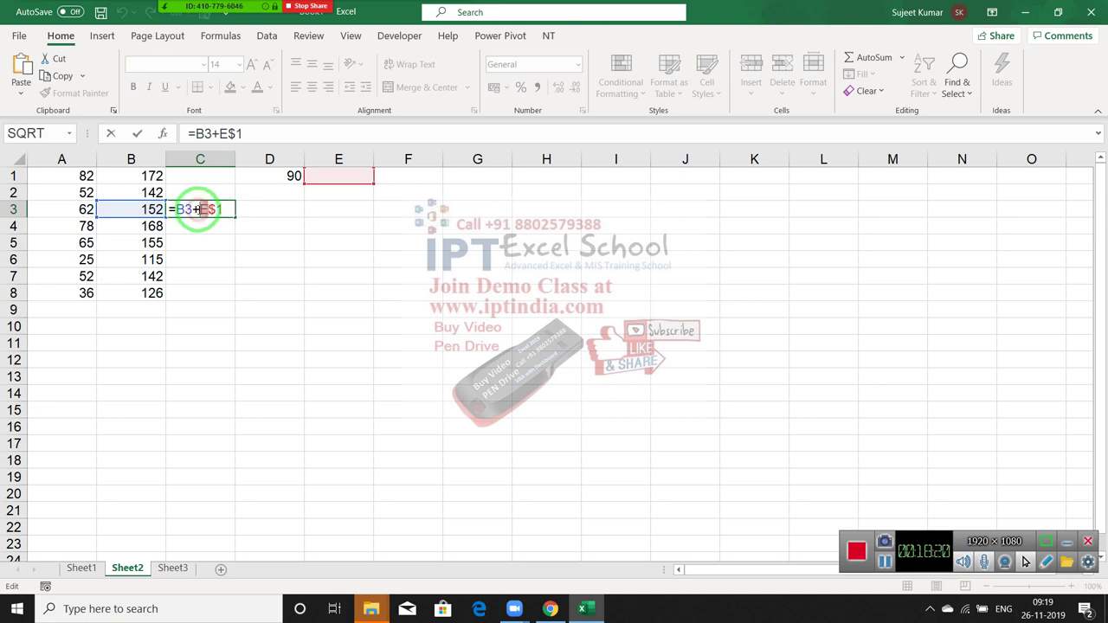
pyautogui.hotkey('ctrl', 'Return')
# - Change B1's formula to the fully absolute =A1+$D$1, still showing 172
pyautogui.click(147, 176)
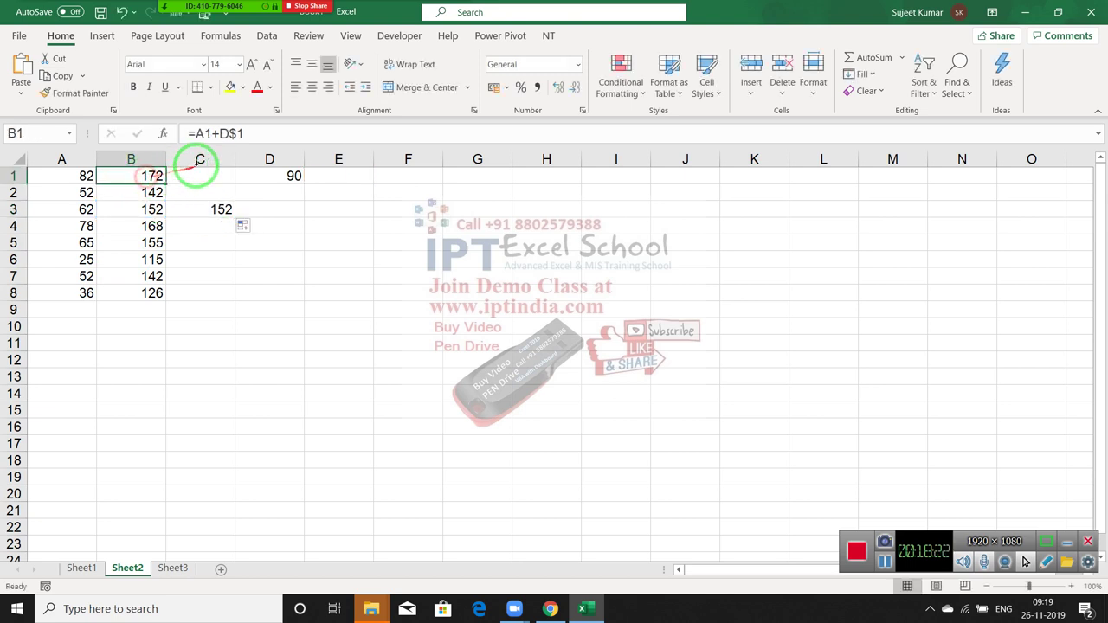
pyautogui.click(223, 133)
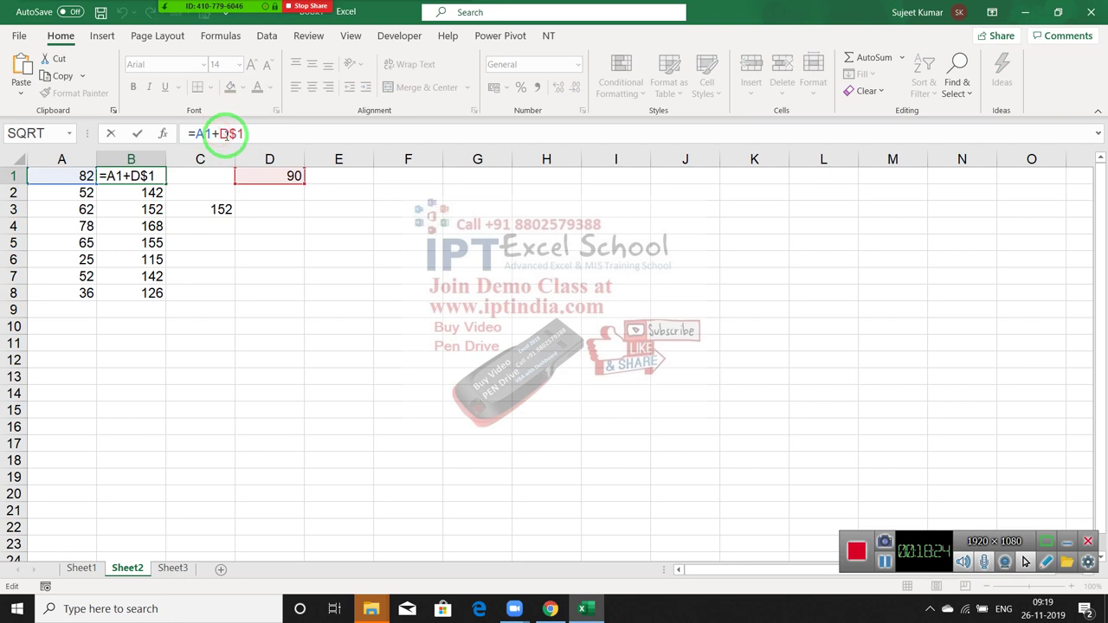
pyautogui.write('$')
pyautogui.press('Return')
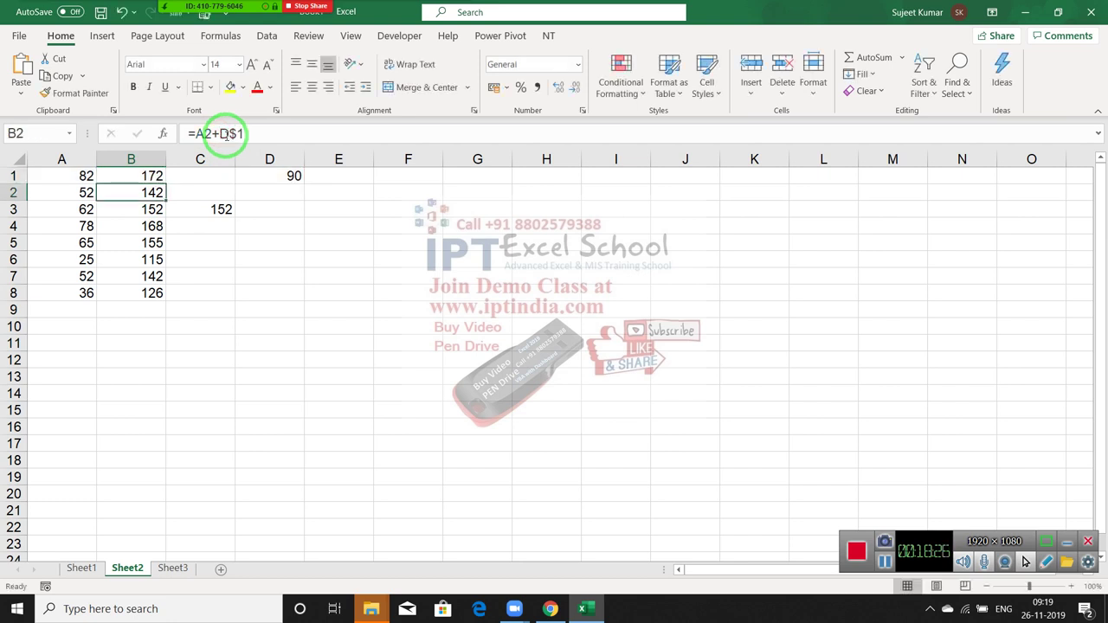
pyautogui.press('Up')
pyautogui.click(240, 133)
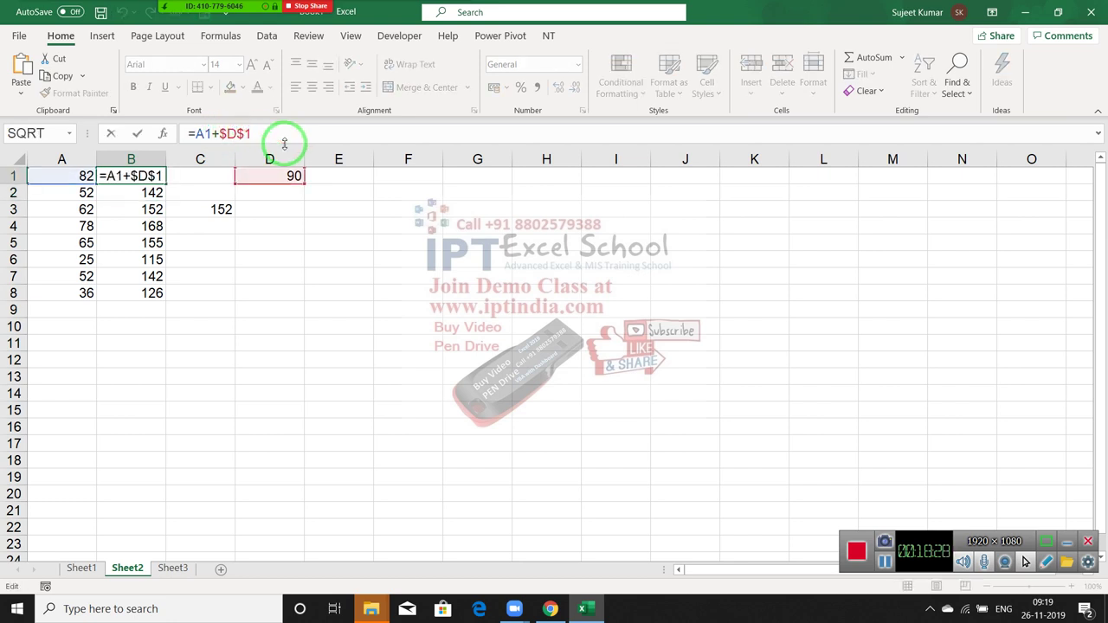
pyautogui.press('BackSpace')
pyautogui.write('$')
pyautogui.hotkey('ctrl', 'Return')
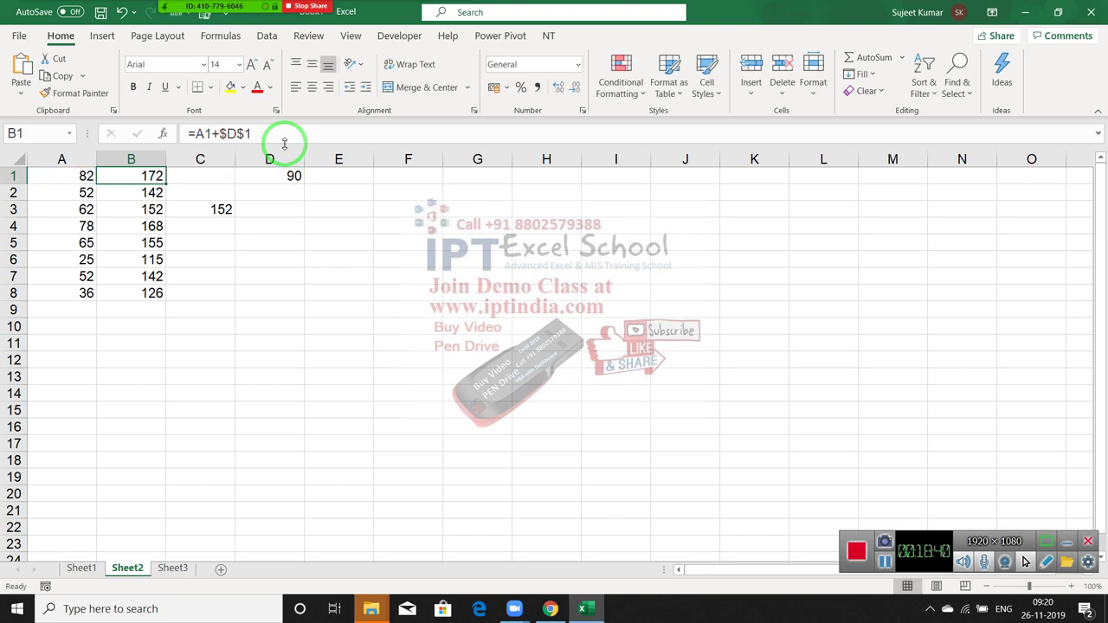
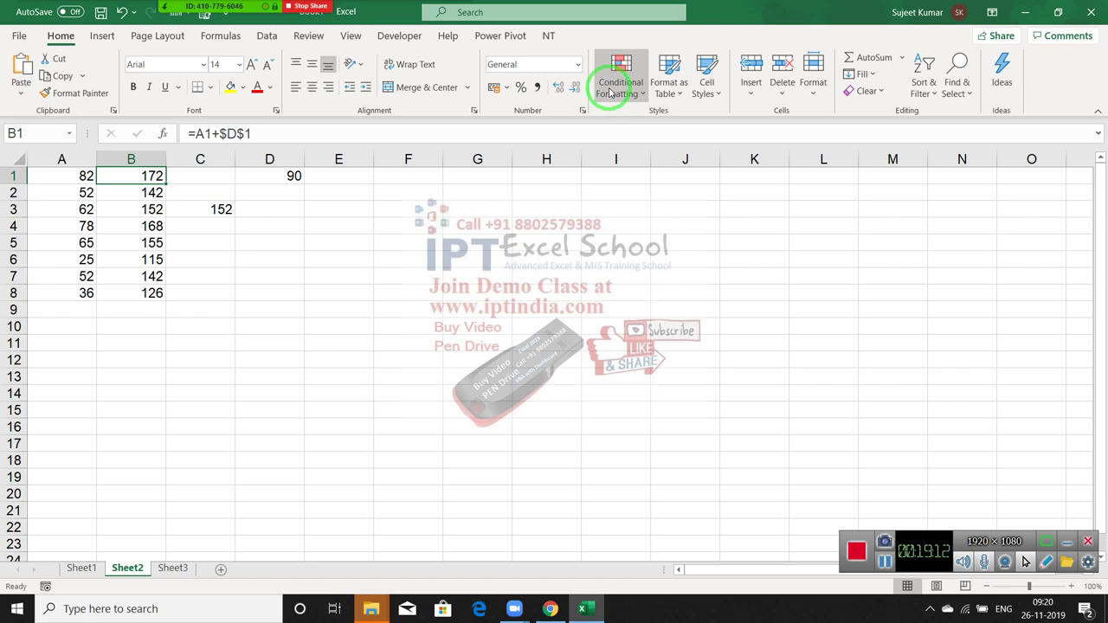
# - Select J8, then set Excel's ScreenTip style to 'Show feature descriptions in ScreenTips'
pyautogui.click(679, 292)
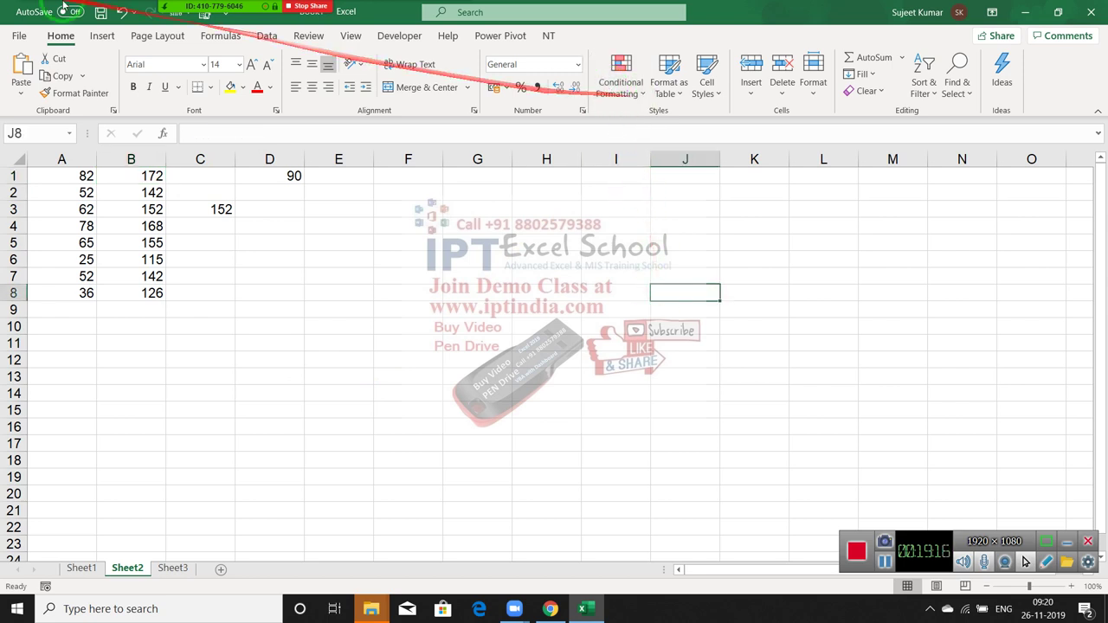
pyautogui.click(17, 36)
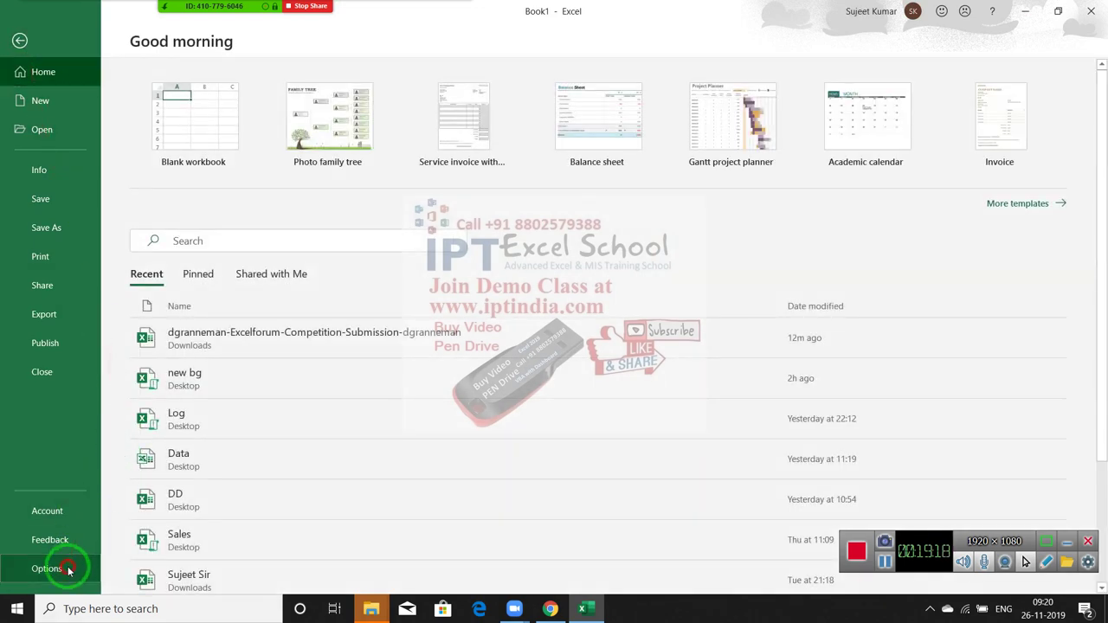
pyautogui.click(74, 566)
pyautogui.click(469, 204)
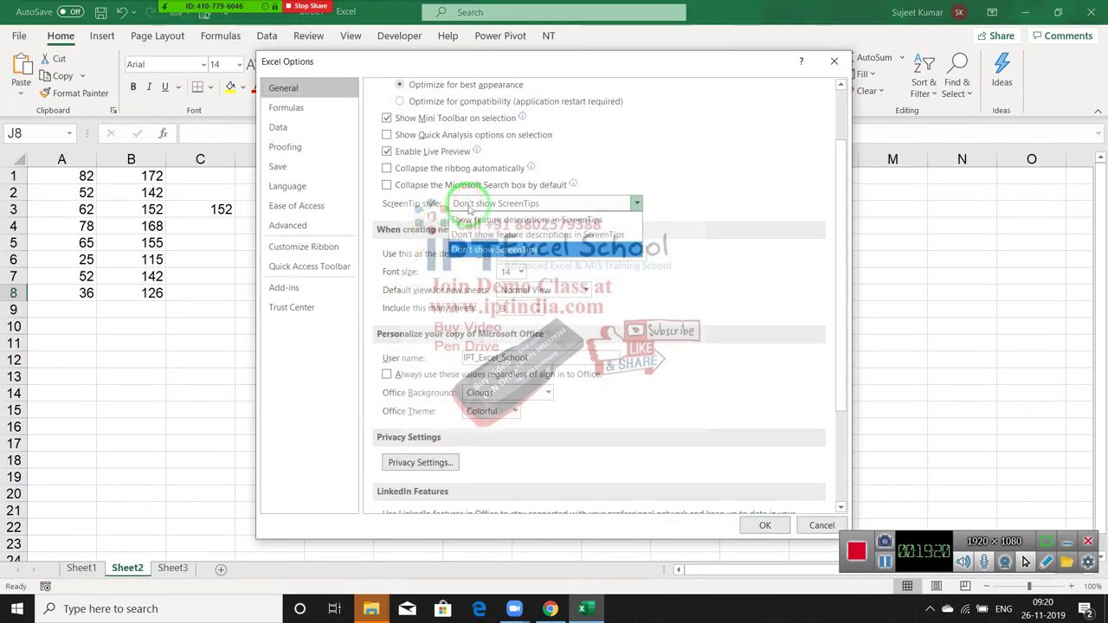
pyautogui.click(470, 206)
pyautogui.click(472, 208)
pyautogui.click(472, 221)
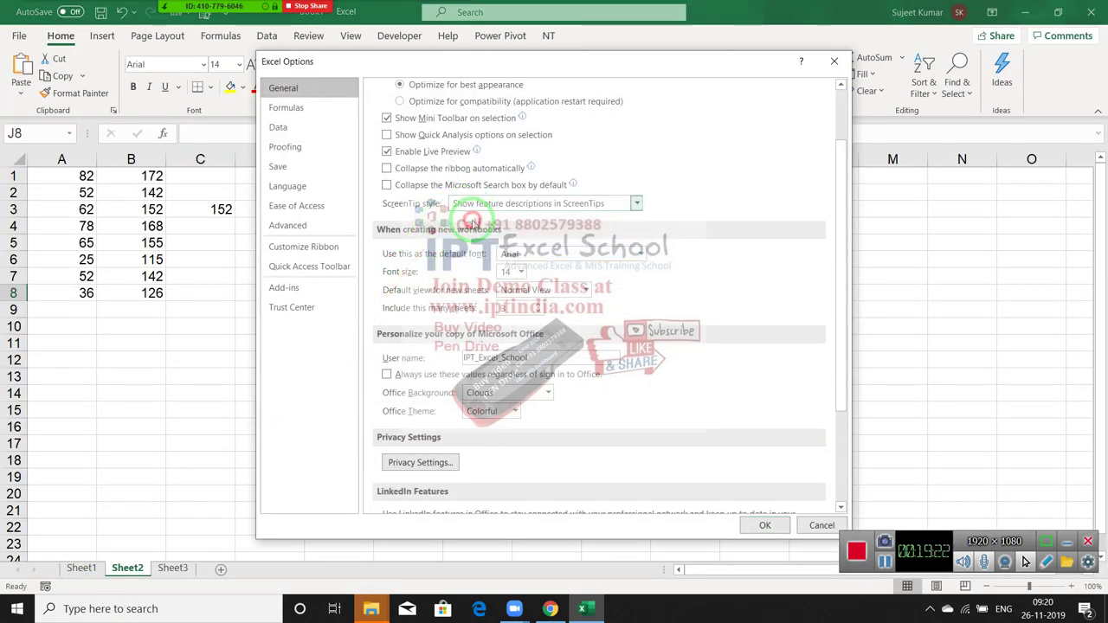
pyautogui.click(771, 525)
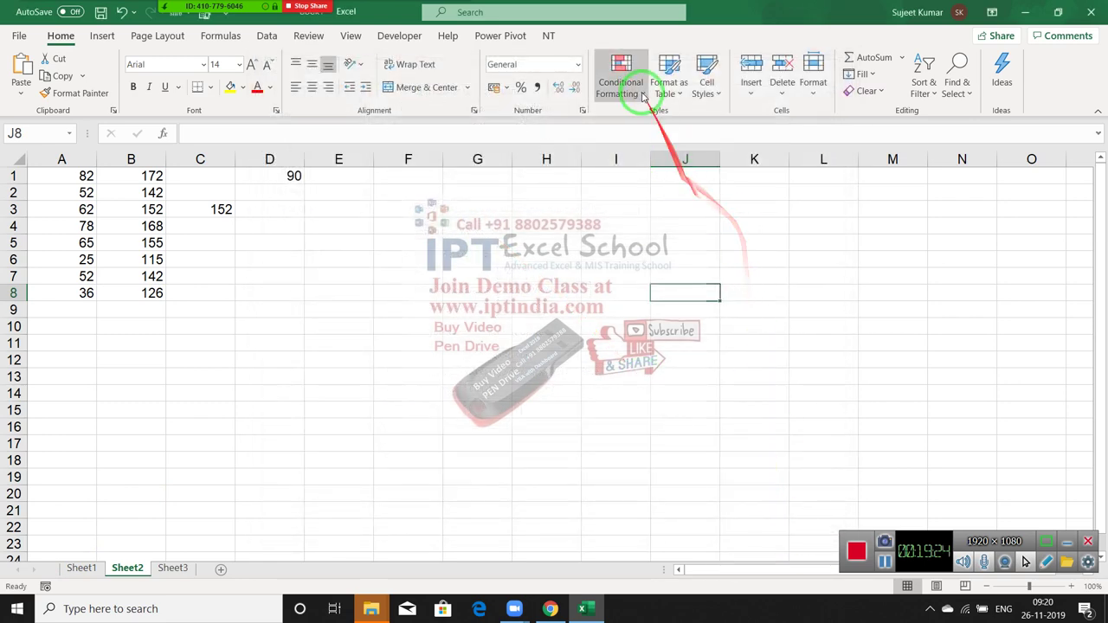
# - Open the conditional formatting help article from the Conditional Formatting ScreenTip's 'Tell me more' link
pyautogui.moveTo(640, 95)
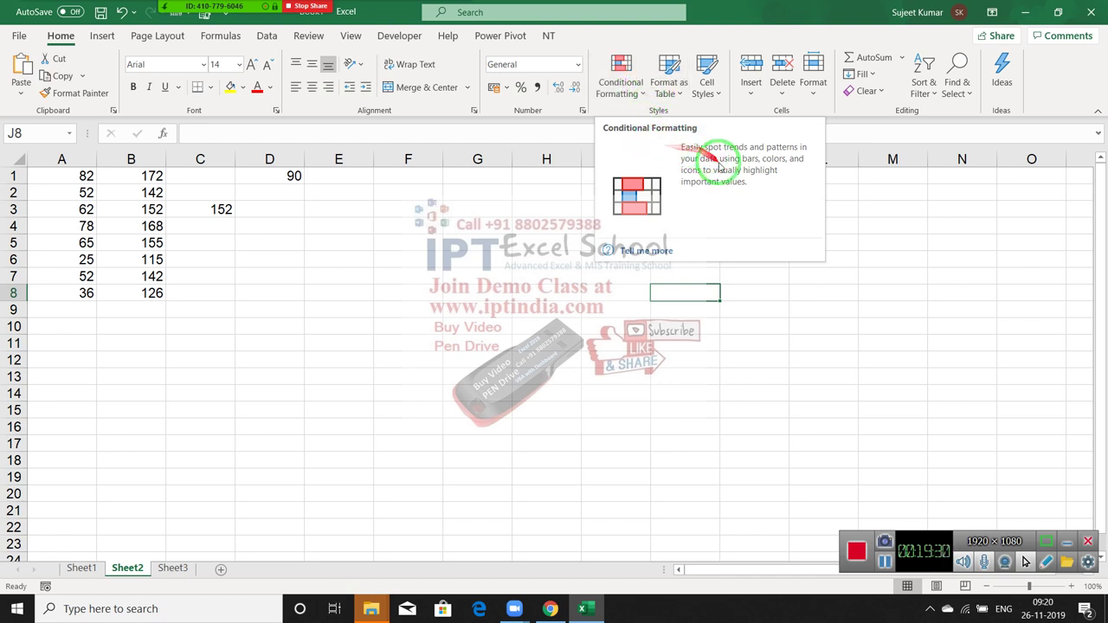
pyautogui.click(656, 253)
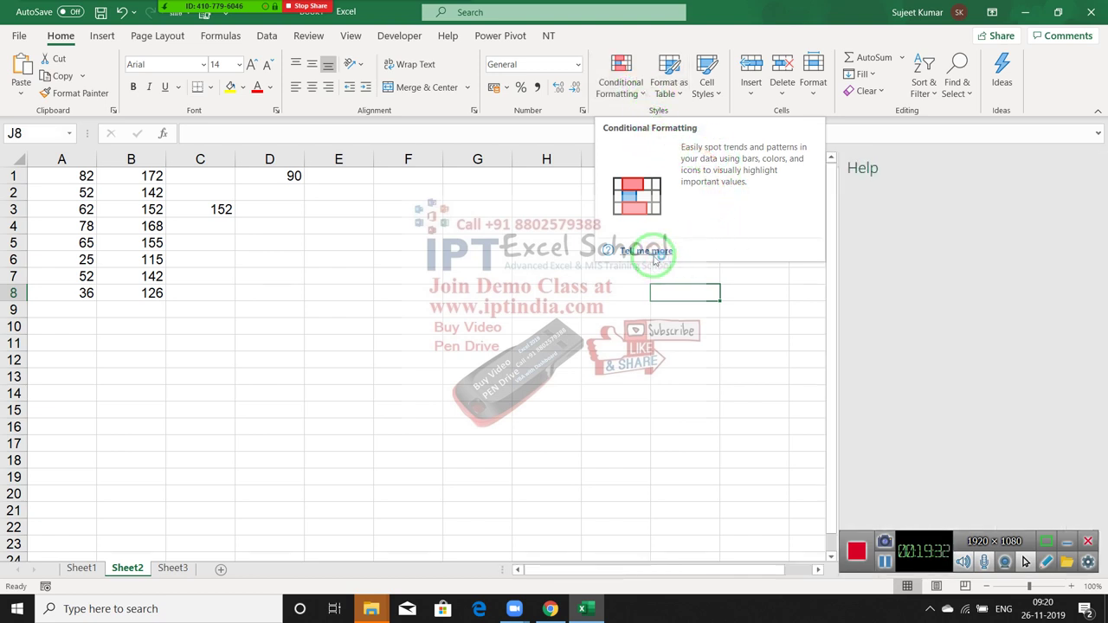
pyautogui.click(542, 384)
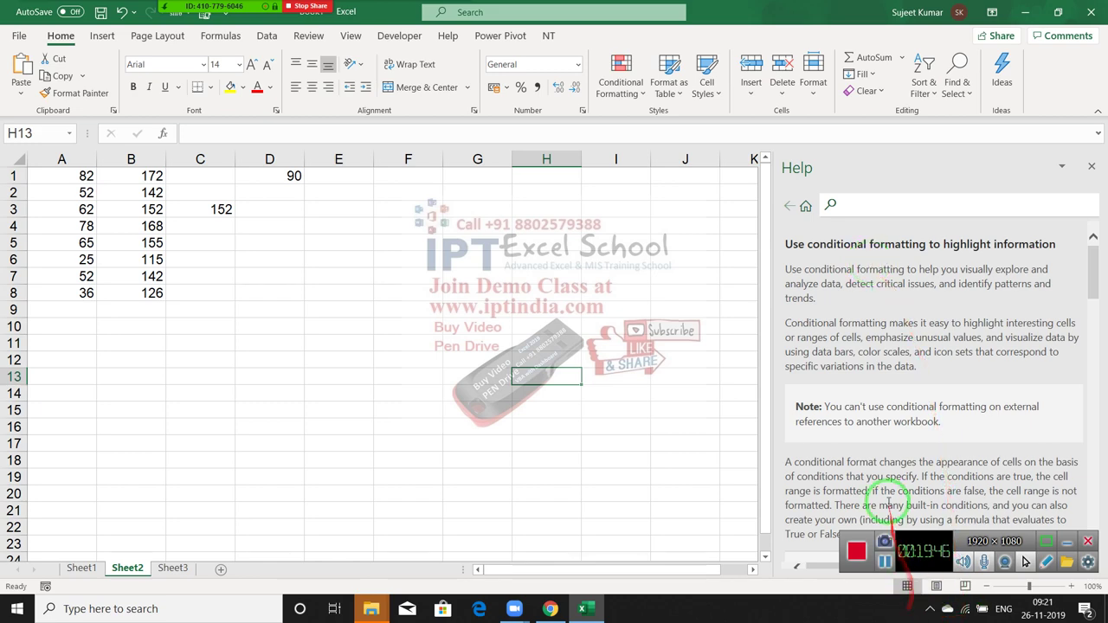
# - Expand the help sections on PivotTable conditional formatting and on unique or duplicate values
pyautogui.scroll(-2, 872, 470)
pyautogui.scroll(-3, 872, 470)
pyautogui.scroll(-2, 873, 470)
pyautogui.scroll(-2, 872, 470)
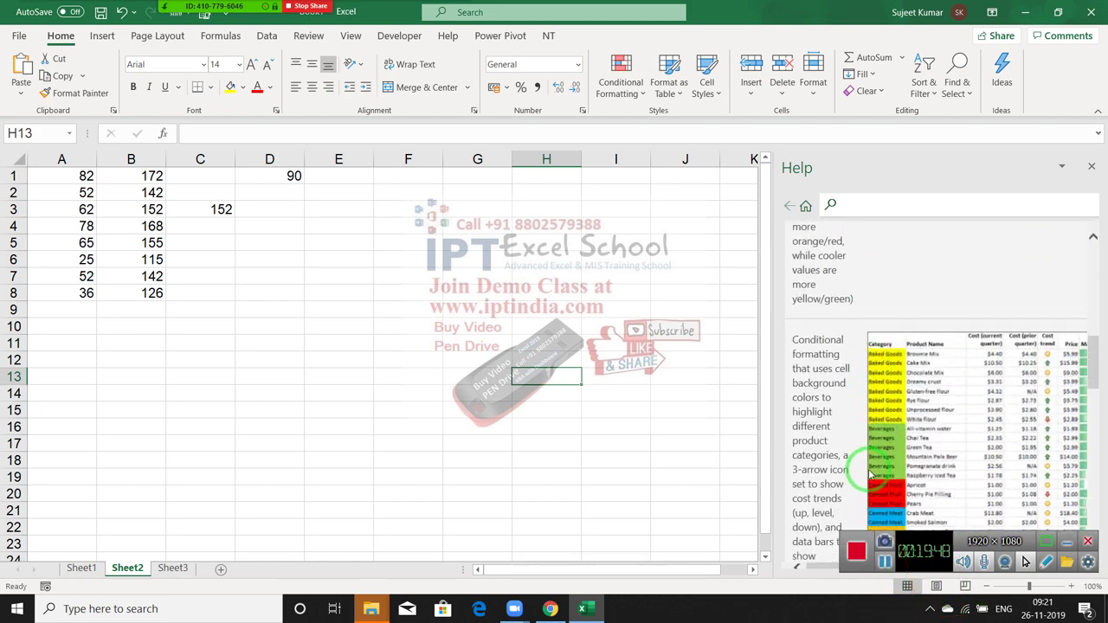
pyautogui.scroll(-2, 872, 471)
pyautogui.scroll(-2, 871, 474)
pyautogui.scroll(-3, 853, 465)
pyautogui.scroll(-2, 854, 329)
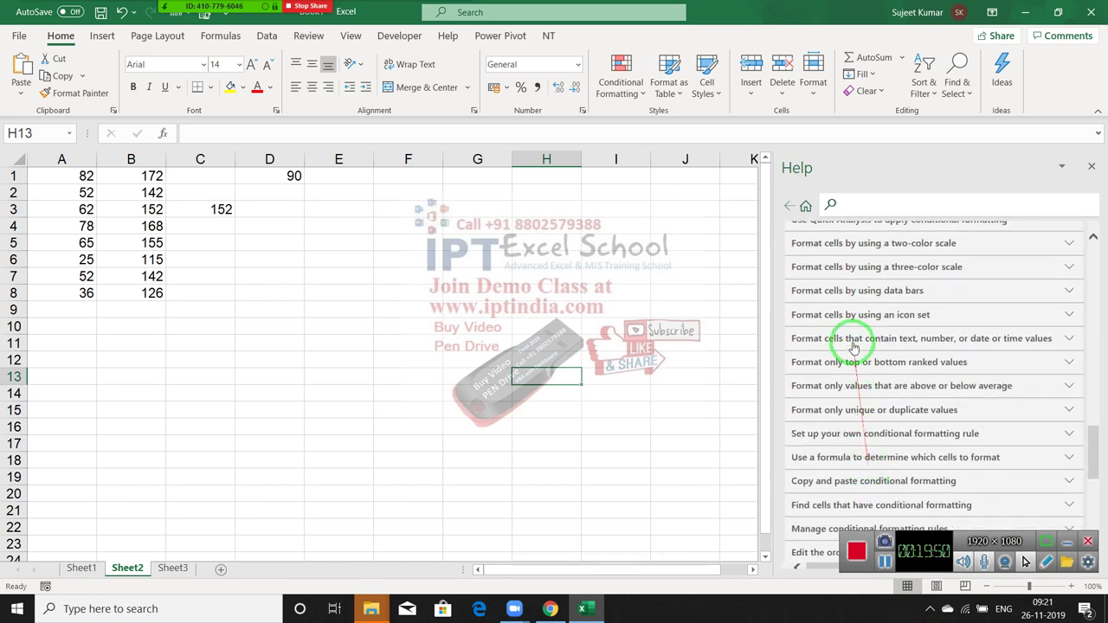
pyautogui.scroll(3, 854, 346)
pyautogui.click(855, 357)
pyautogui.scroll(-3, 854, 404)
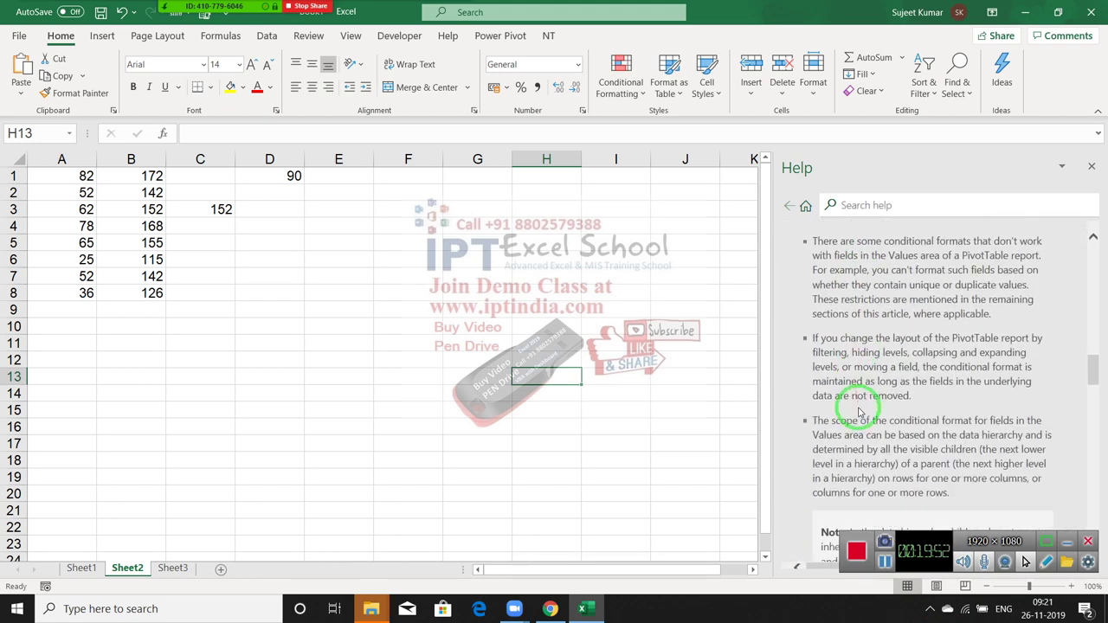
pyautogui.scroll(-3, 854, 403)
pyautogui.scroll(-3, 862, 413)
pyautogui.scroll(-3, 861, 413)
pyautogui.scroll(-3, 861, 413)
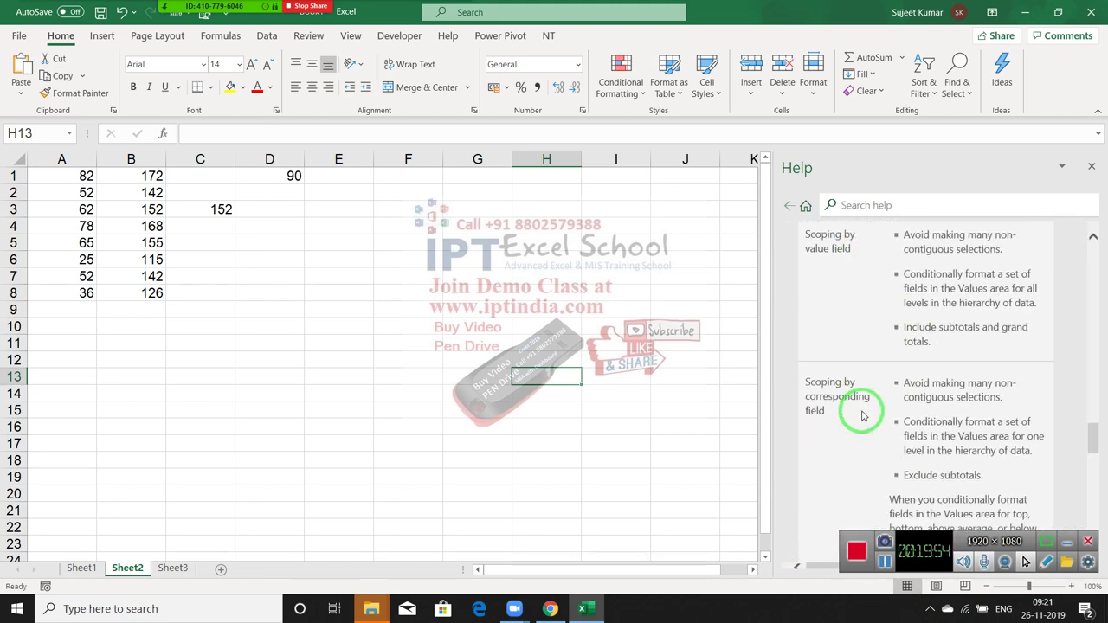
pyautogui.scroll(-3, 861, 413)
pyautogui.scroll(-3, 862, 414)
pyautogui.click(853, 359)
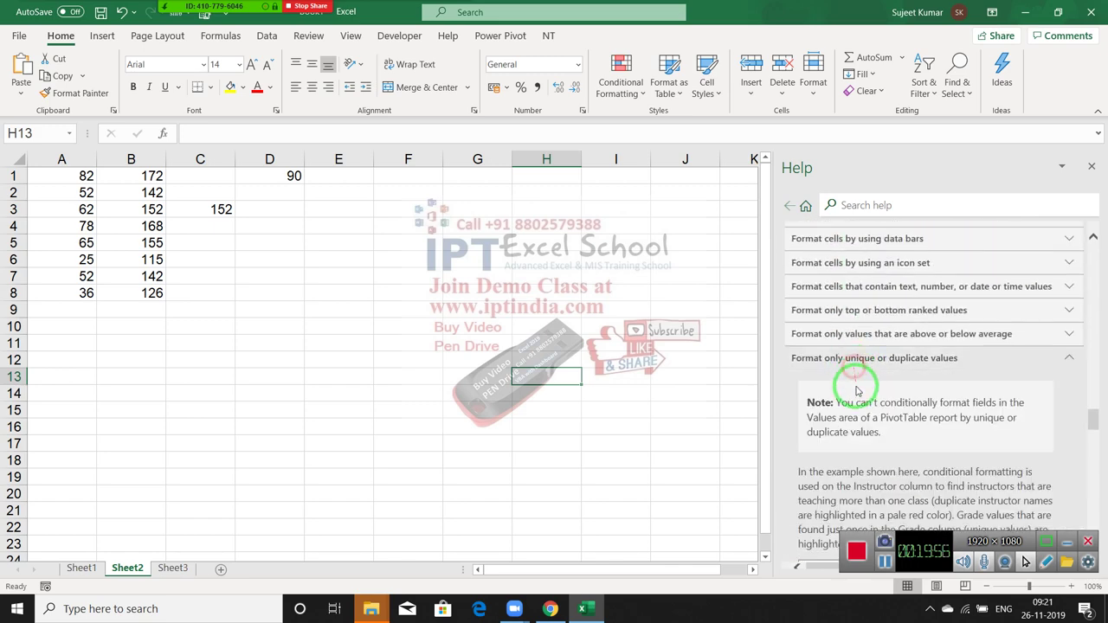
# - Expand the sections on setting up your own rule and on formula-based formatting rules
pyautogui.scroll(-3, 857, 389)
pyautogui.scroll(-3, 859, 407)
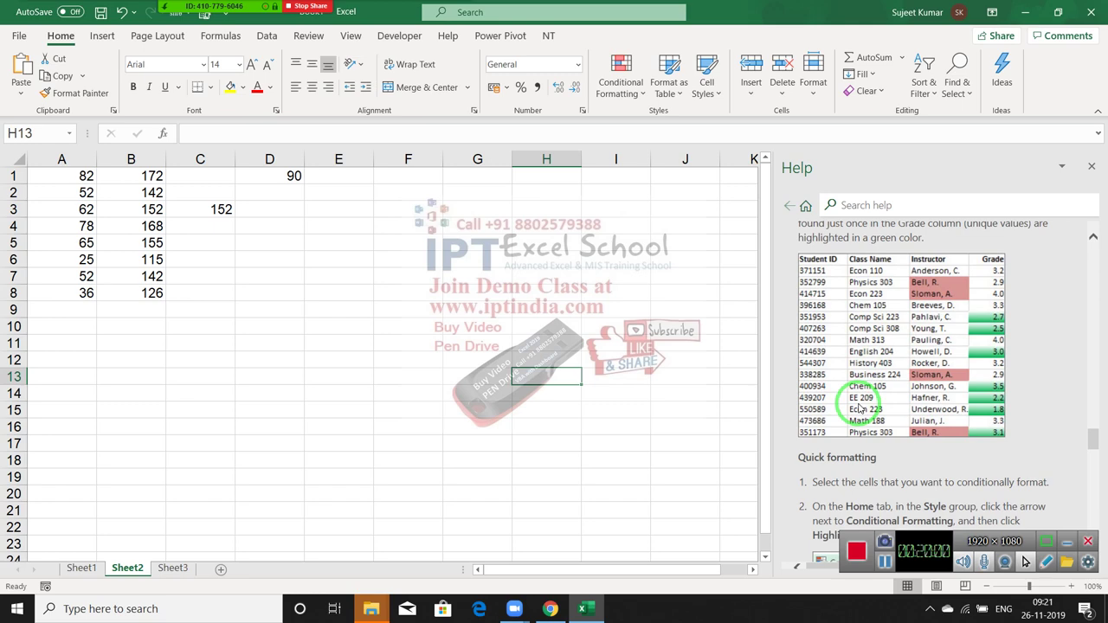
pyautogui.scroll(-5, 907, 379)
pyautogui.scroll(-5, 903, 390)
pyautogui.scroll(-5, 902, 394)
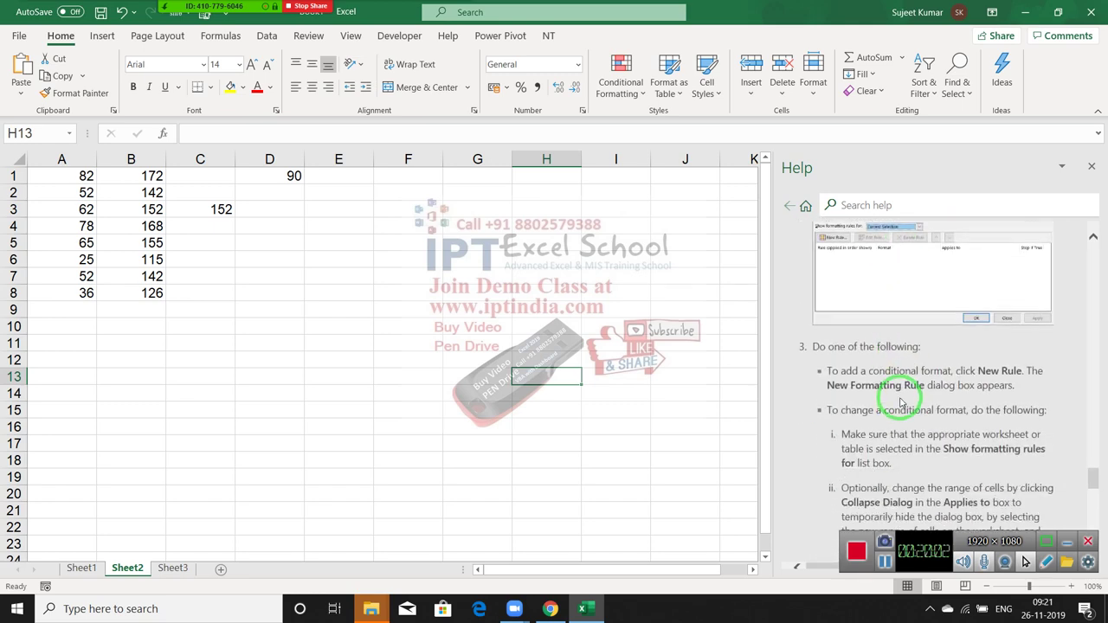
pyautogui.scroll(-5, 900, 396)
pyautogui.scroll(-5, 901, 396)
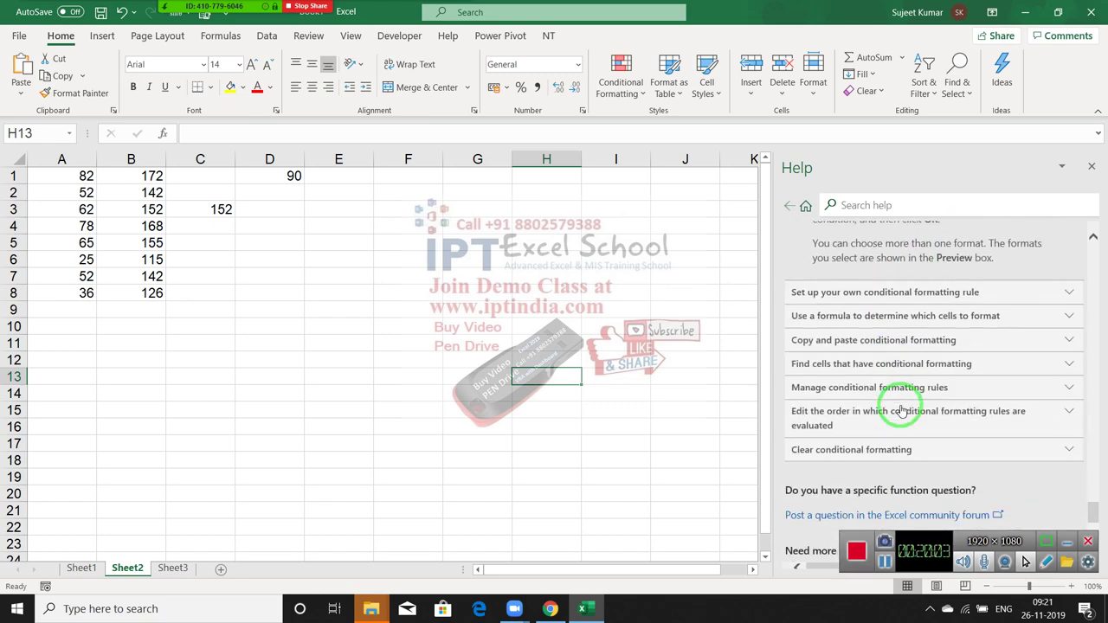
pyautogui.click(854, 296)
pyautogui.scroll(-3, 910, 329)
pyautogui.scroll(-3, 913, 335)
pyautogui.scroll(-3, 909, 388)
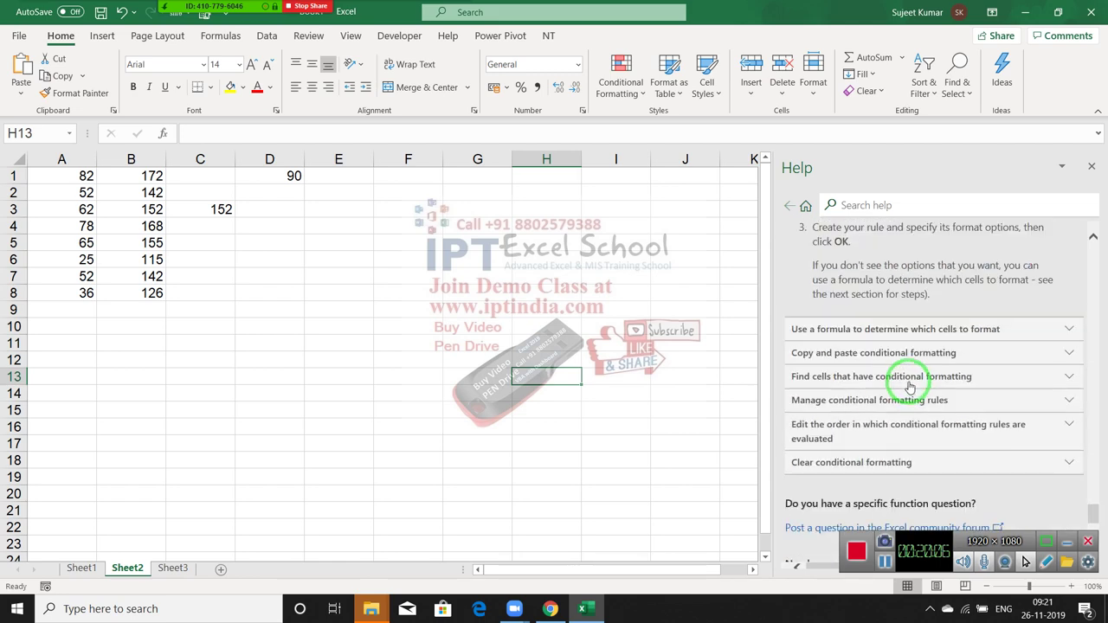
pyautogui.click(883, 333)
# - Scroll further down and expand the 'Copy and paste conditional formatting' section
pyautogui.scroll(-2, 909, 367)
pyautogui.scroll(-1, 898, 376)
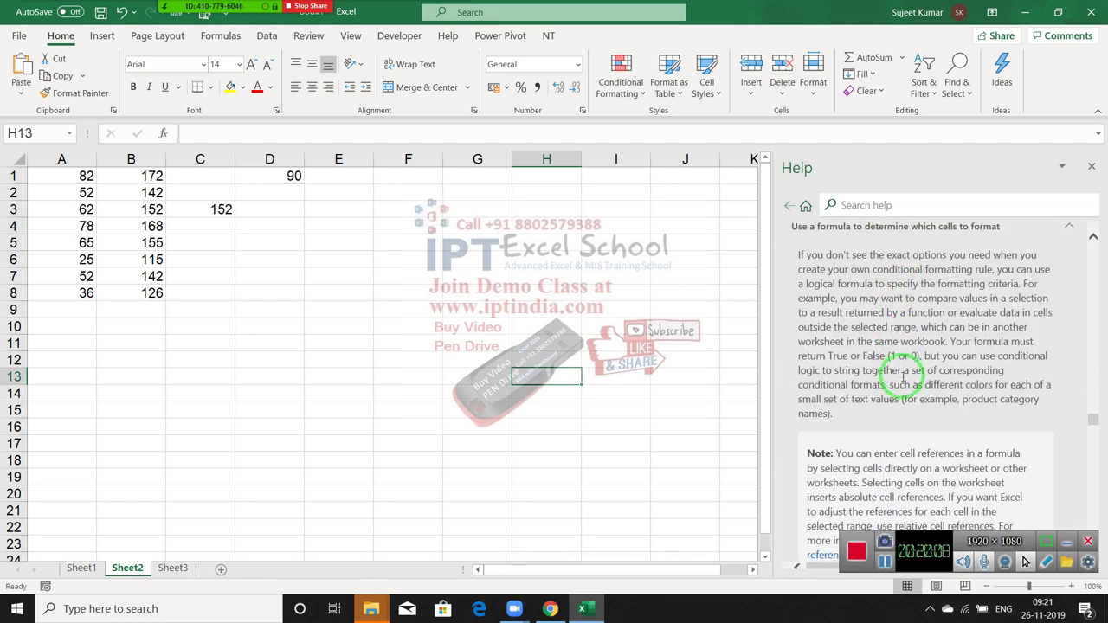
pyautogui.scroll(-5, 903, 381)
pyautogui.scroll(-4, 883, 383)
pyautogui.scroll(-6, 866, 407)
pyautogui.scroll(-4, 876, 411)
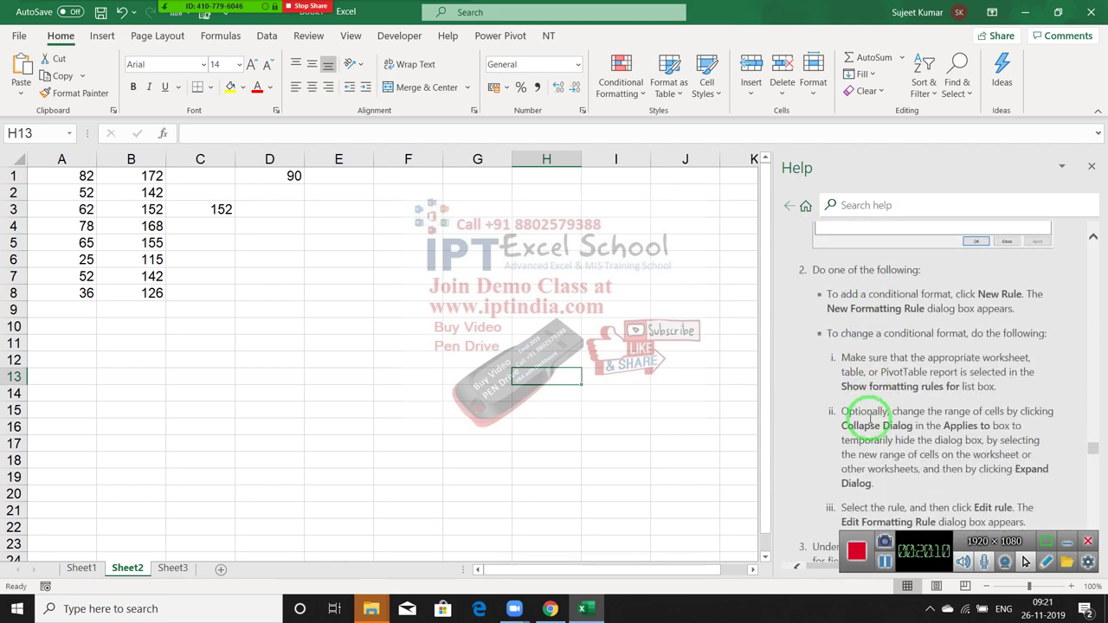
pyautogui.scroll(-2, 870, 423)
pyautogui.scroll(-5, 869, 424)
pyautogui.scroll(-4, 869, 421)
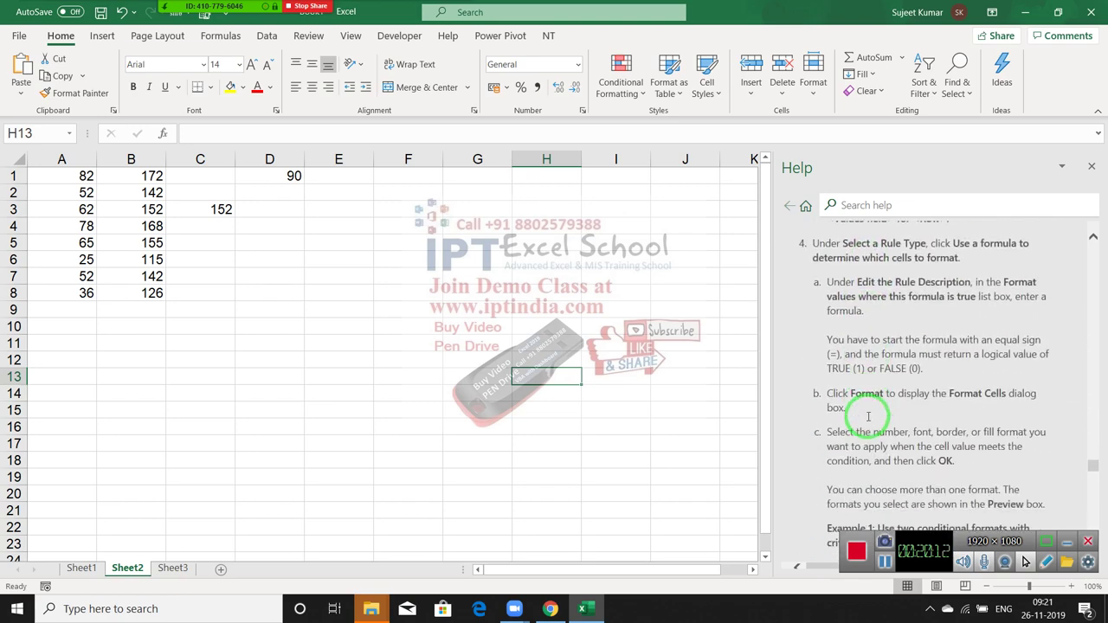
pyautogui.scroll(-5, 868, 416)
pyautogui.scroll(-5, 868, 413)
pyautogui.scroll(-4, 867, 412)
pyautogui.scroll(3, 866, 410)
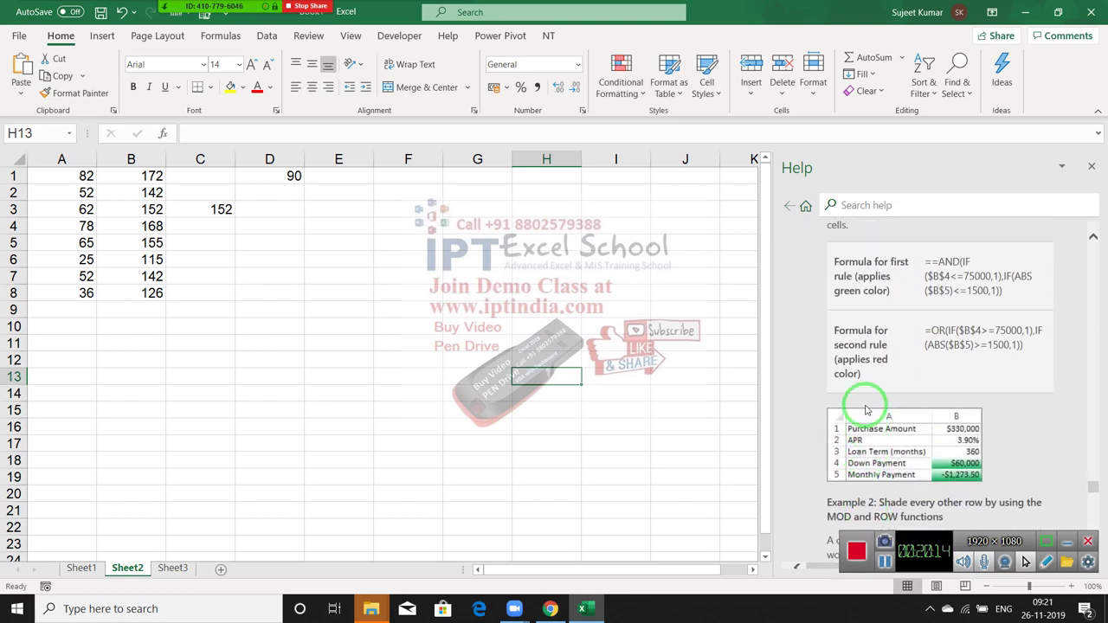
pyautogui.scroll(-2, 866, 410)
pyautogui.scroll(-5, 865, 410)
pyautogui.scroll(-4, 865, 411)
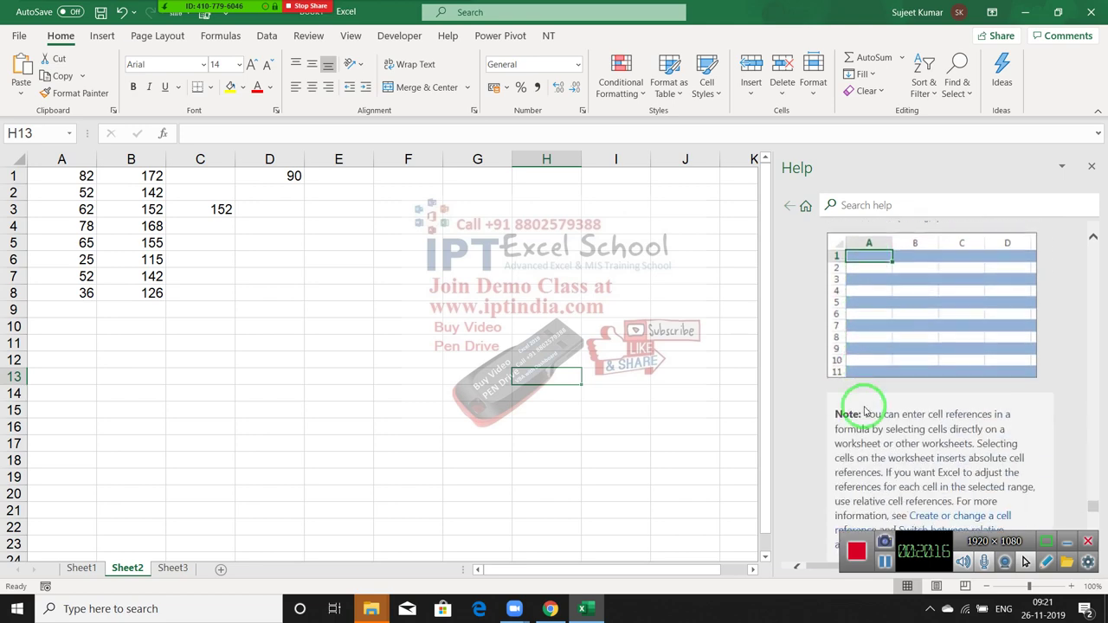
pyautogui.scroll(-3, 866, 410)
pyautogui.scroll(-4, 864, 407)
pyautogui.scroll(-3, 863, 399)
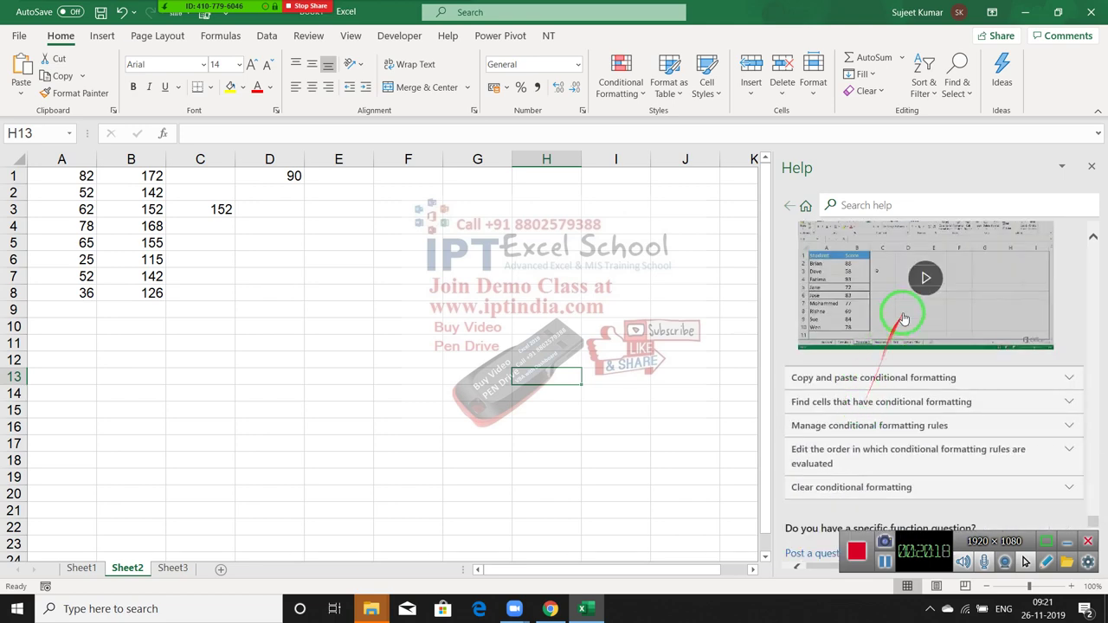
pyautogui.click(876, 378)
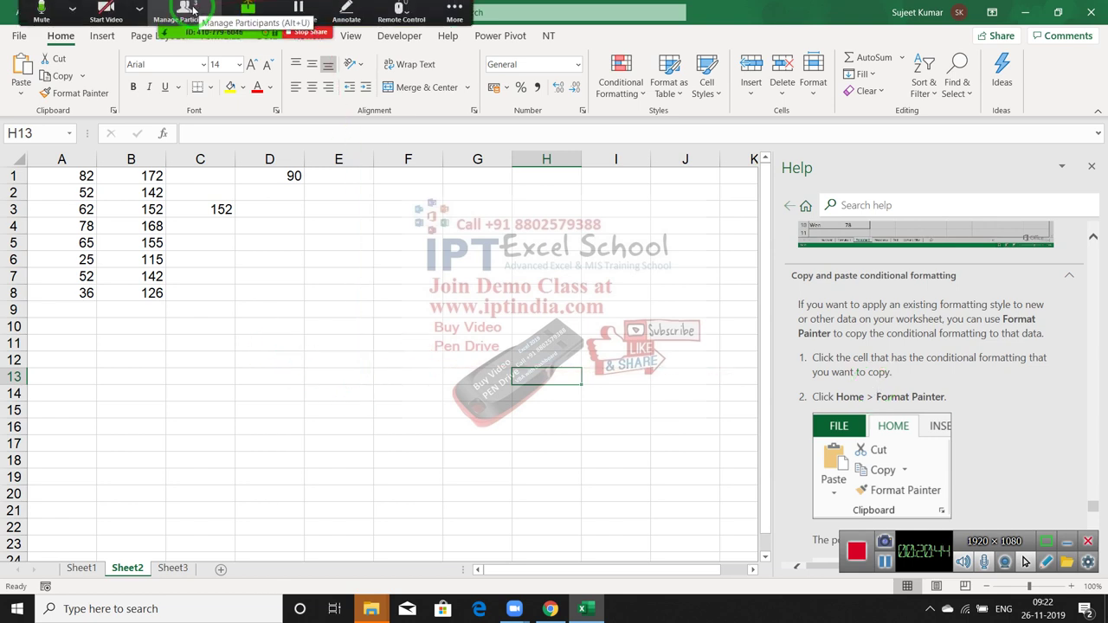
pyautogui.click(186, 14)
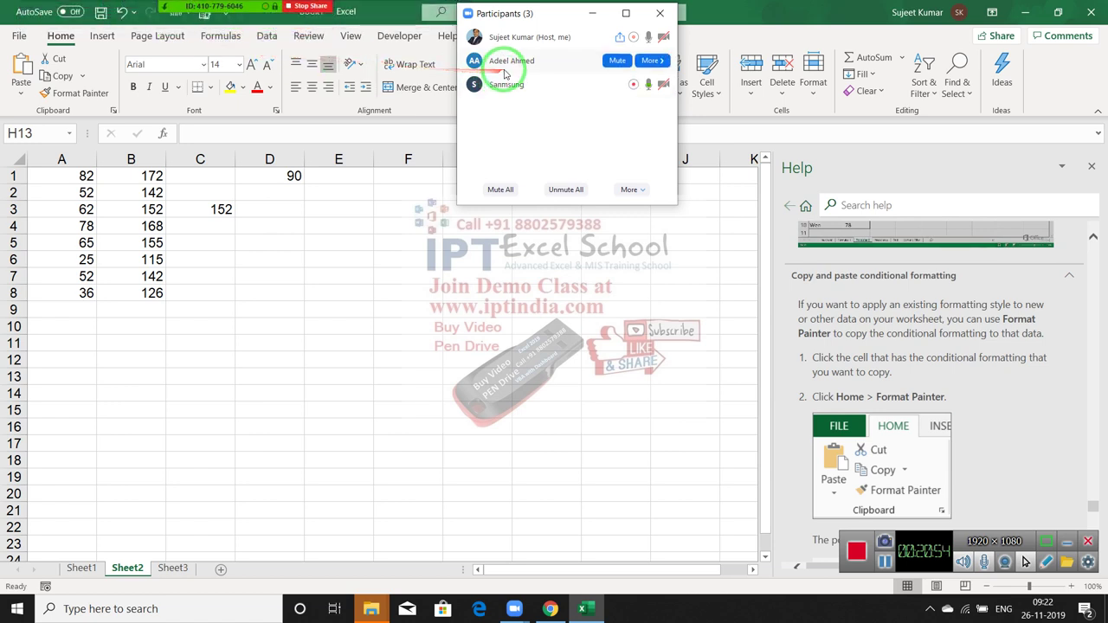
pyautogui.moveTo(468, 103)
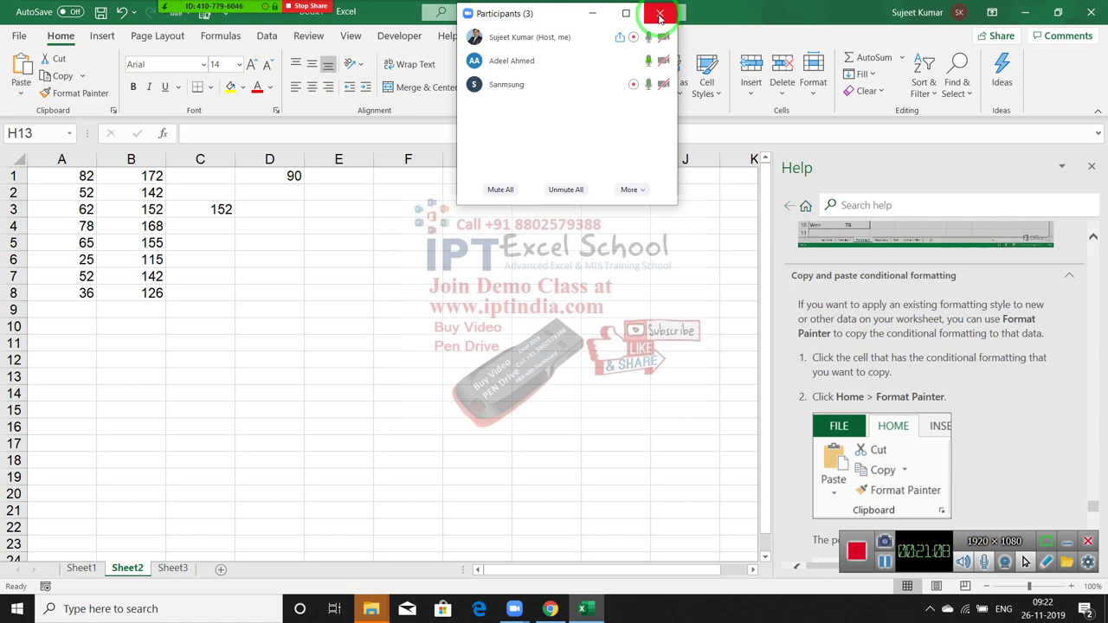
# - Close the Zoom participant list and scroll the conditional formatting help article back to the top
pyautogui.click(659, 15)
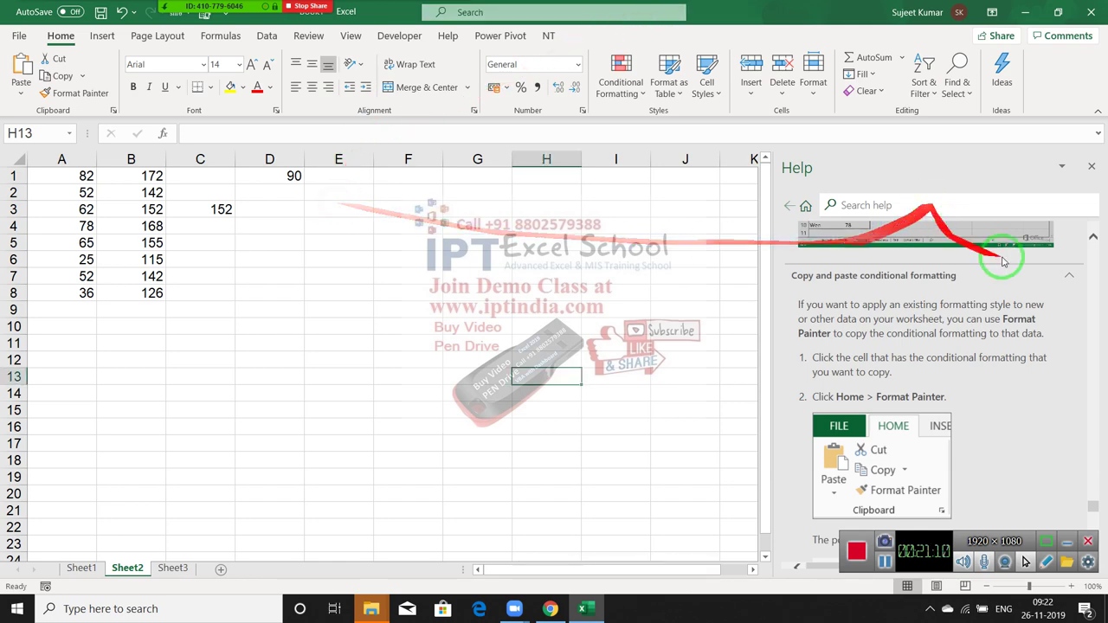
pyautogui.scroll(3, 1013, 324)
pyautogui.scroll(-5, 991, 344)
pyautogui.scroll(-3, 992, 346)
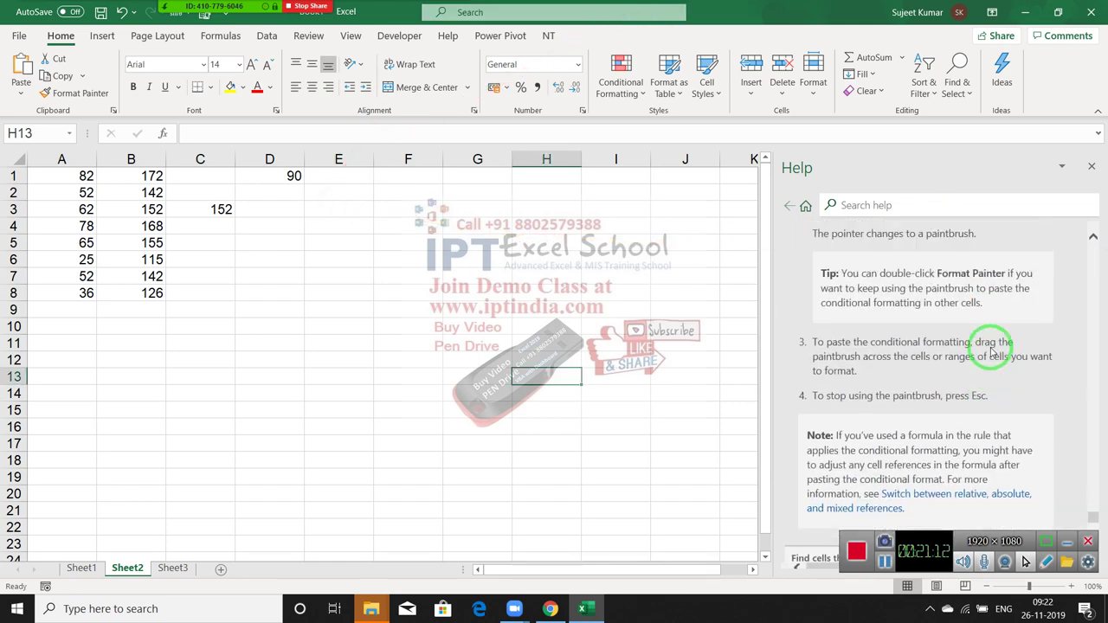
pyautogui.scroll(10, 993, 339)
pyautogui.scroll(4, 883, 371)
pyautogui.scroll(4, 848, 366)
pyautogui.scroll(5, 846, 368)
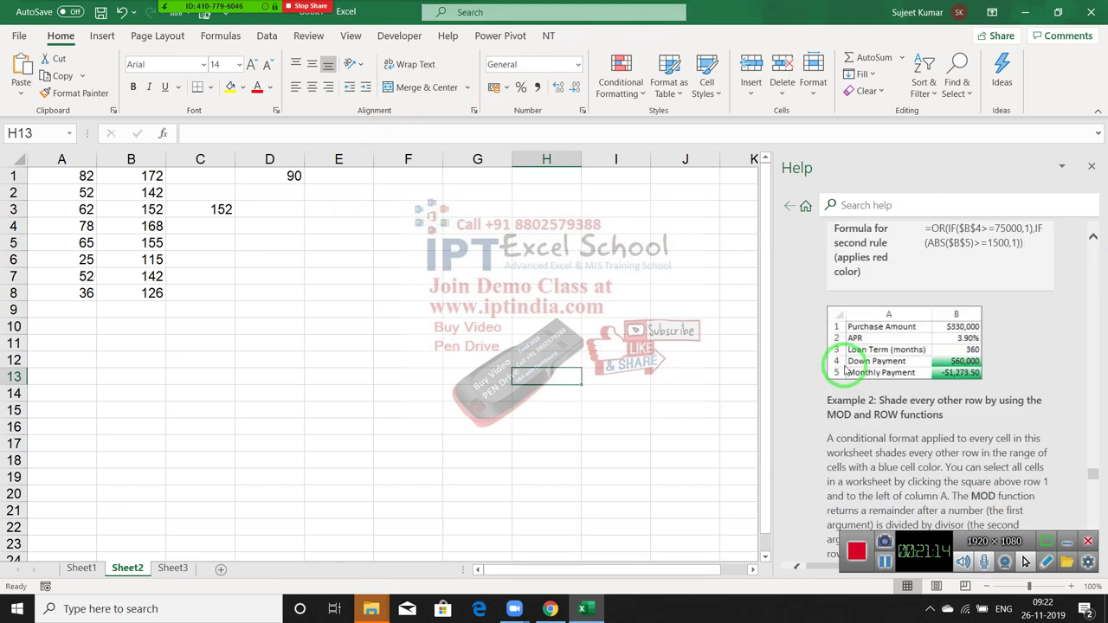
pyautogui.scroll(5, 846, 370)
pyautogui.scroll(3, 846, 370)
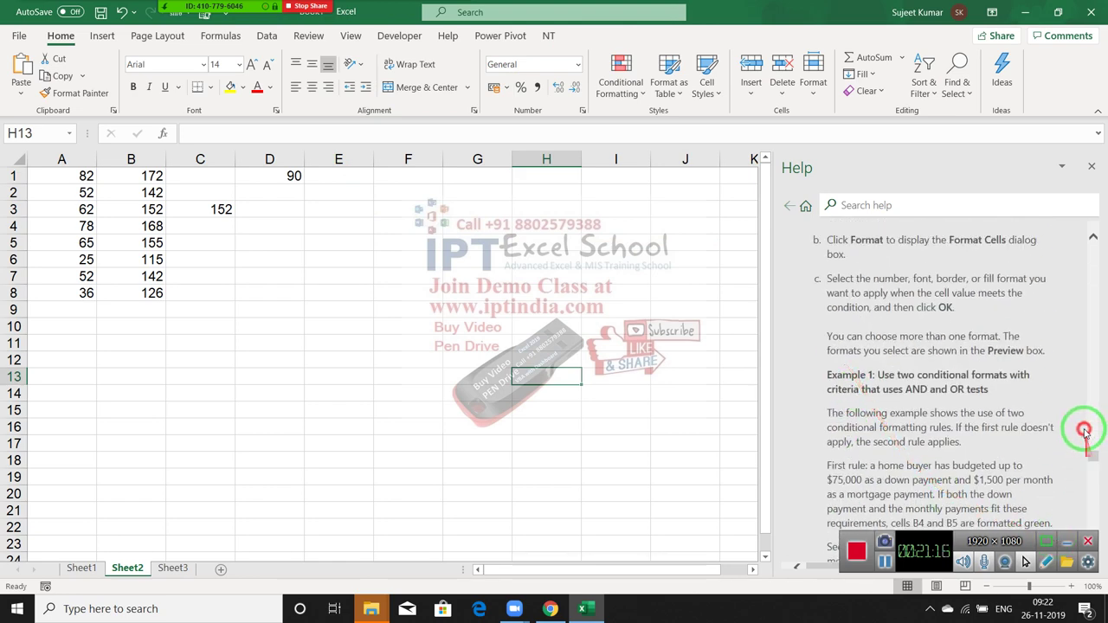
pyautogui.moveTo(1083, 408)
pyautogui.mouseDown()
pyautogui.moveTo(1084, 449)
pyautogui.moveTo(1102, 250)
pyautogui.mouseUp()
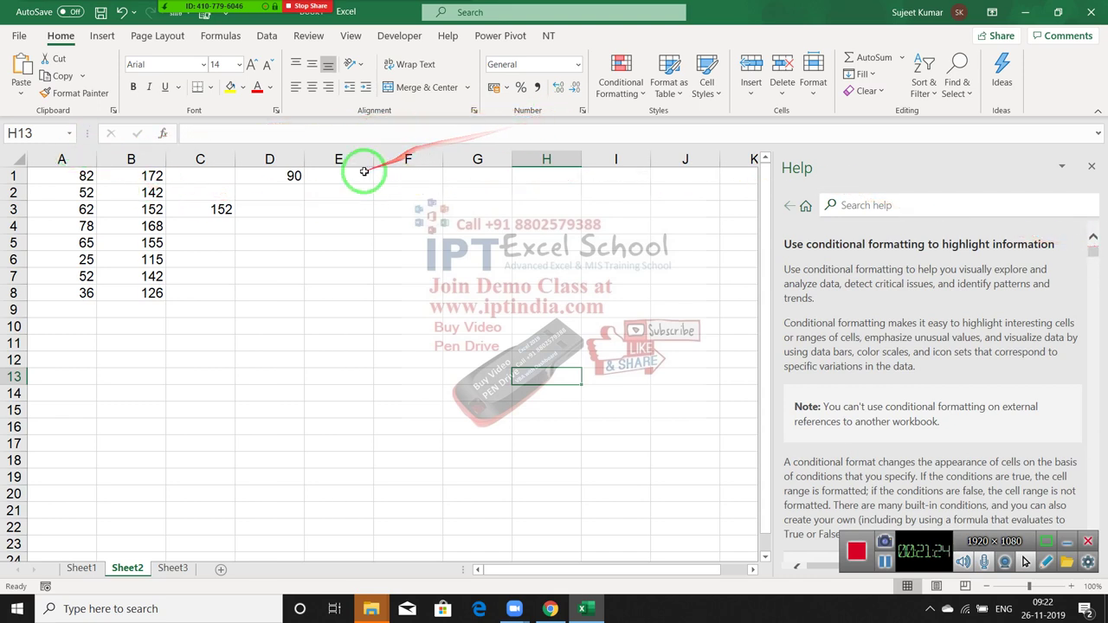
# - Search help for 'Limit' and open the 'Excel specifications and limits' article
pyautogui.click(878, 201)
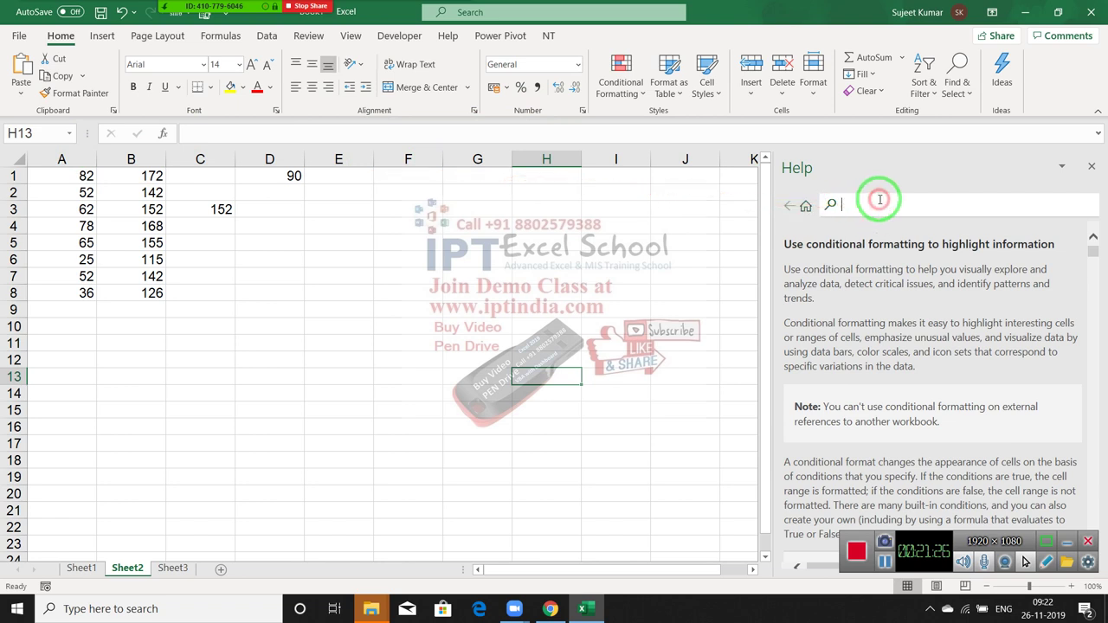
pyautogui.write('Limit')
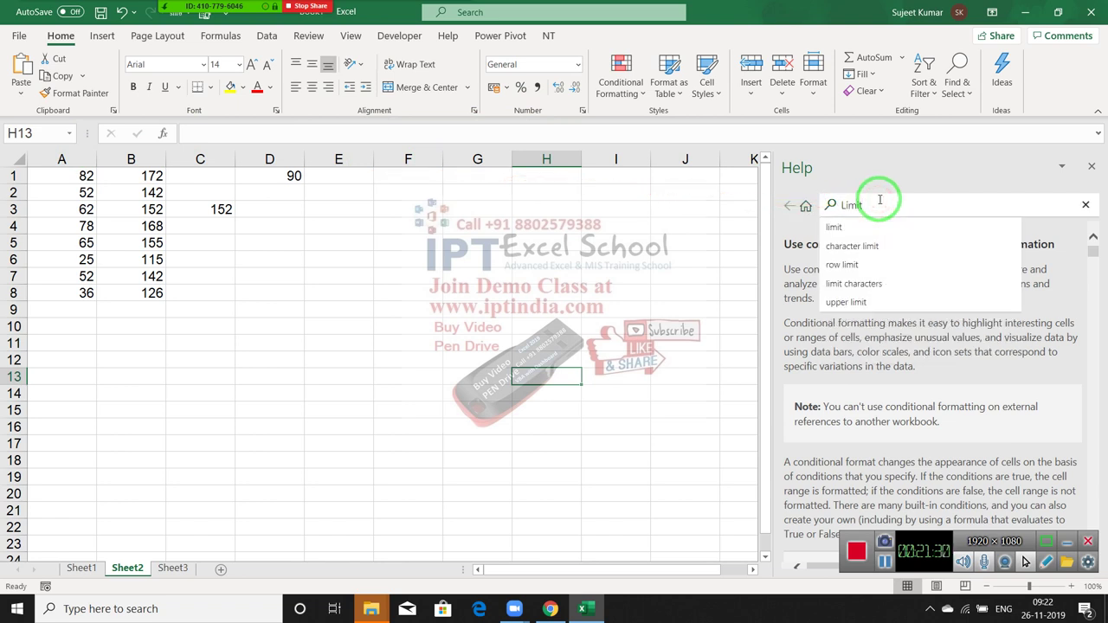
pyautogui.press('Return')
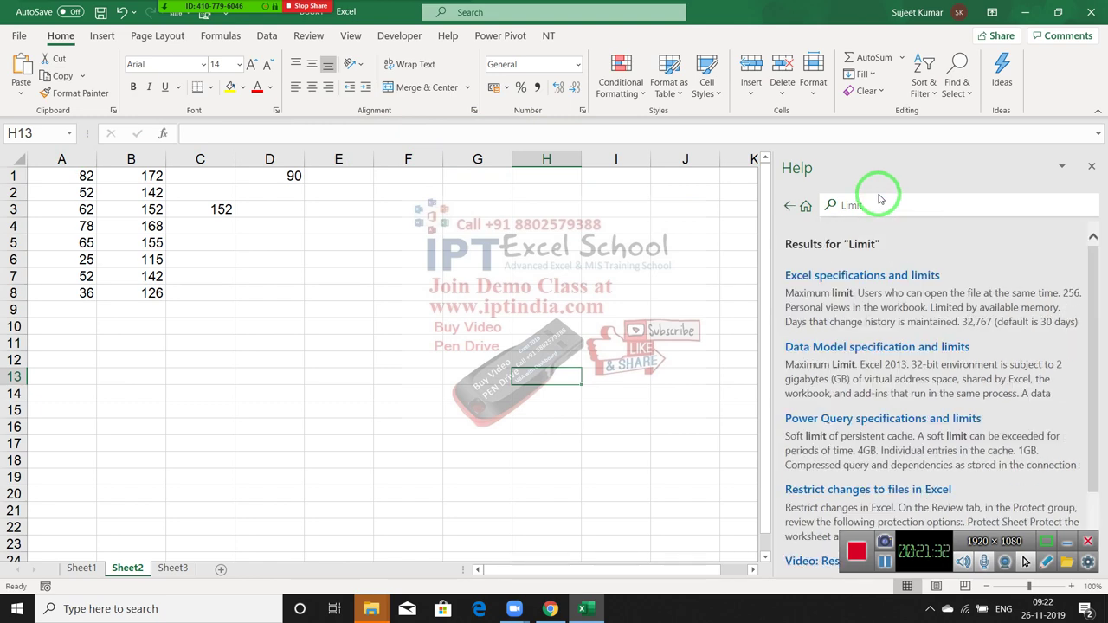
pyautogui.click(855, 277)
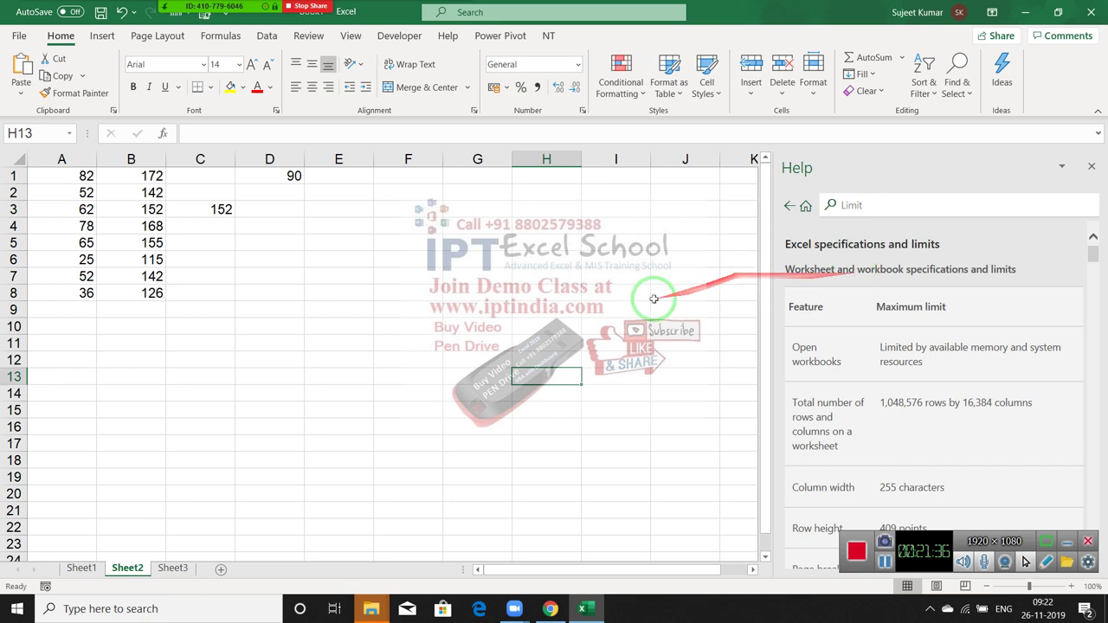
# - Highlight the Open workbooks limit and the Page breaks entry in the limits table
pyautogui.moveTo(852, 363); pyautogui.dragTo(793, 350)
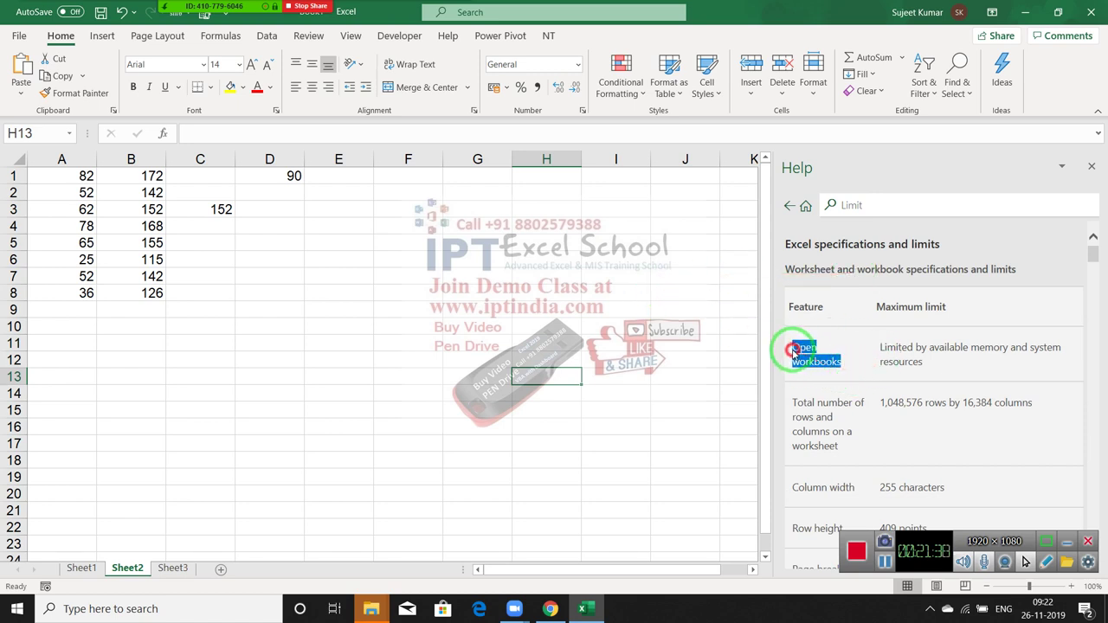
pyautogui.moveTo(927, 364); pyautogui.dragTo(854, 346)
pyautogui.click(844, 439)
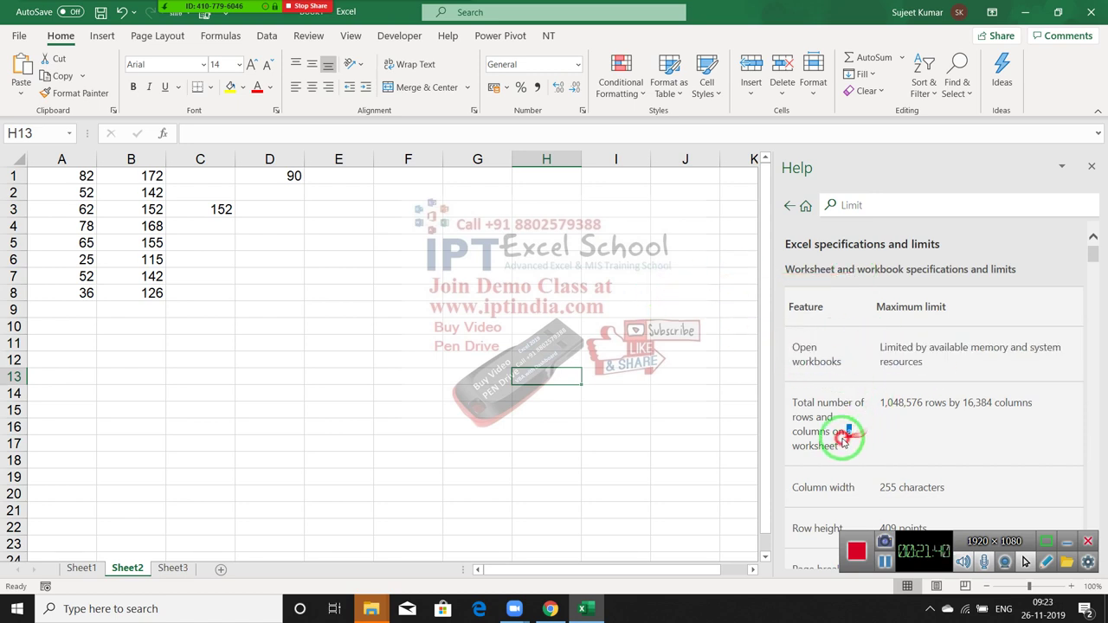
pyautogui.moveTo(844, 439); pyautogui.dragTo(792, 400)
pyautogui.scroll(-1, 848, 398)
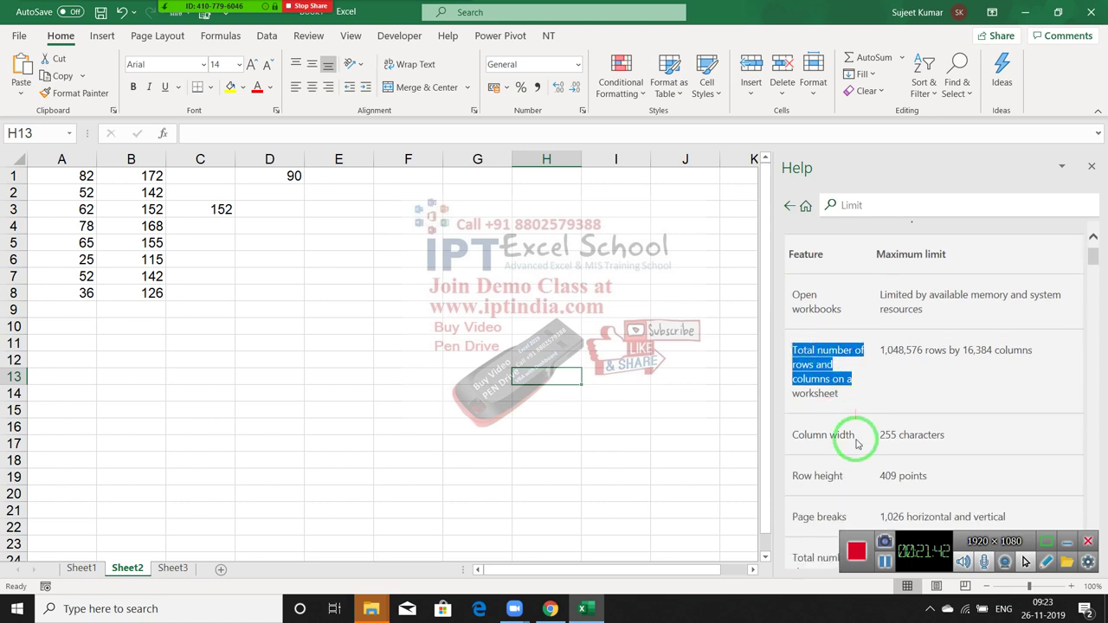
pyautogui.moveTo(857, 443); pyautogui.dragTo(792, 435)
pyautogui.moveTo(843, 475); pyautogui.dragTo(813, 475)
pyautogui.scroll(-2, 829, 446)
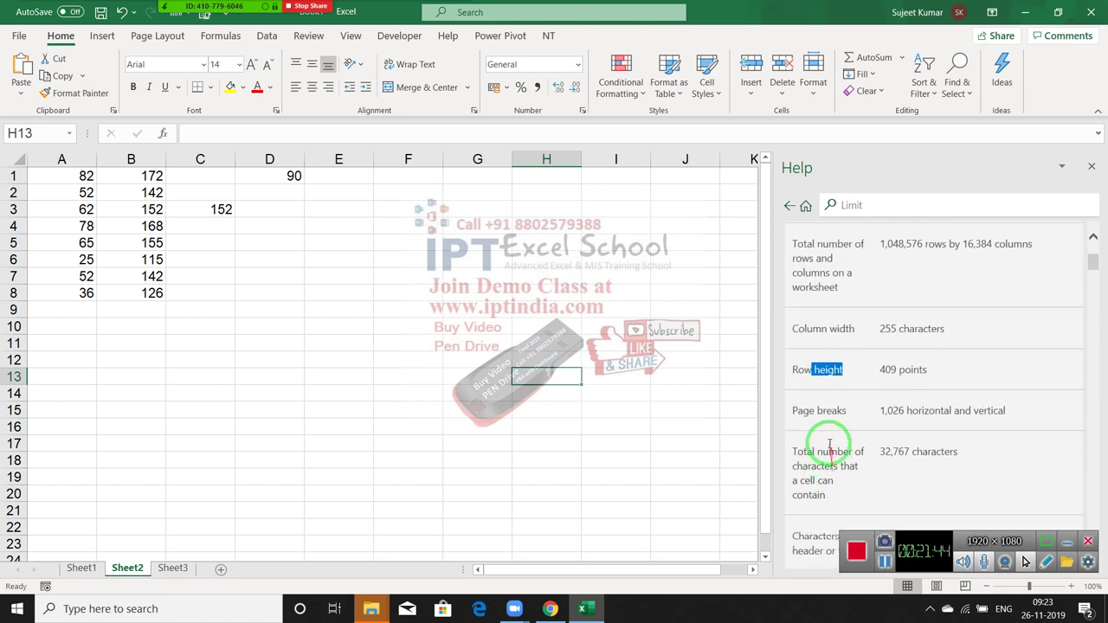
pyautogui.moveTo(846, 412); pyautogui.dragTo(792, 411)
pyautogui.scroll(-3, 792, 407)
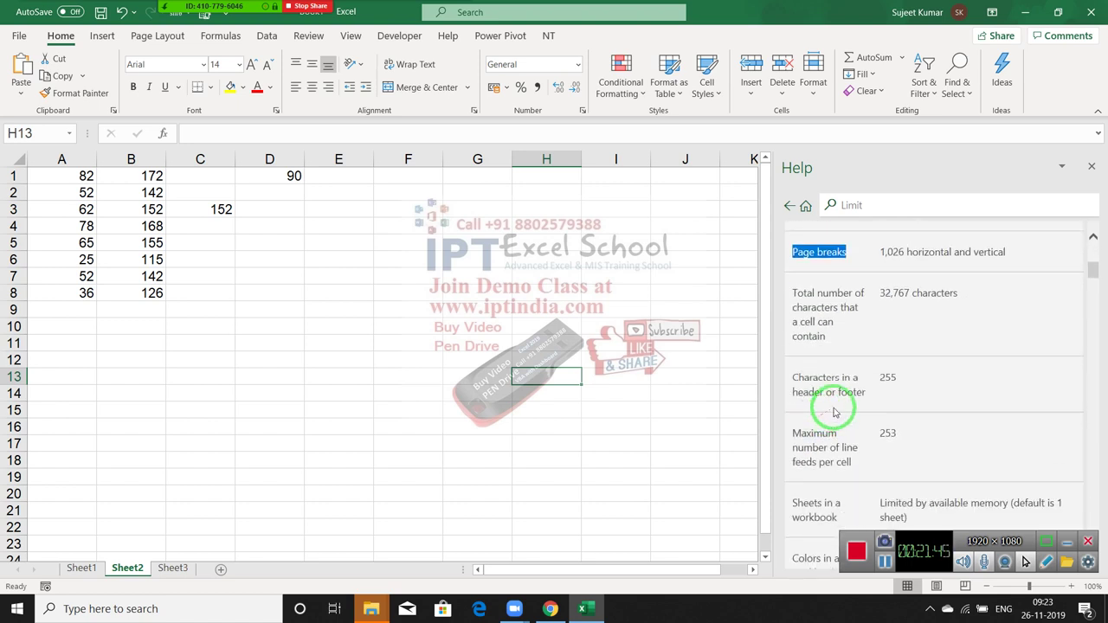
# - Dismiss the meeting notice and highlight the 32,767-character cell limit and 255 header/footer limit
pyautogui.click(890, 294)
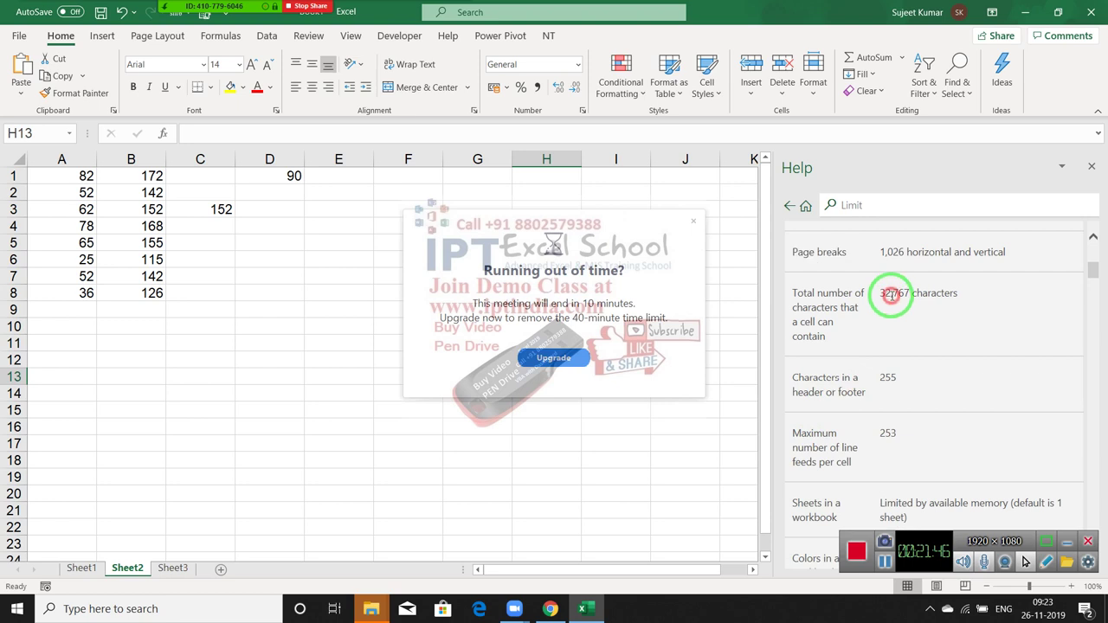
pyautogui.click(695, 225)
pyautogui.tripleClick(893, 292)
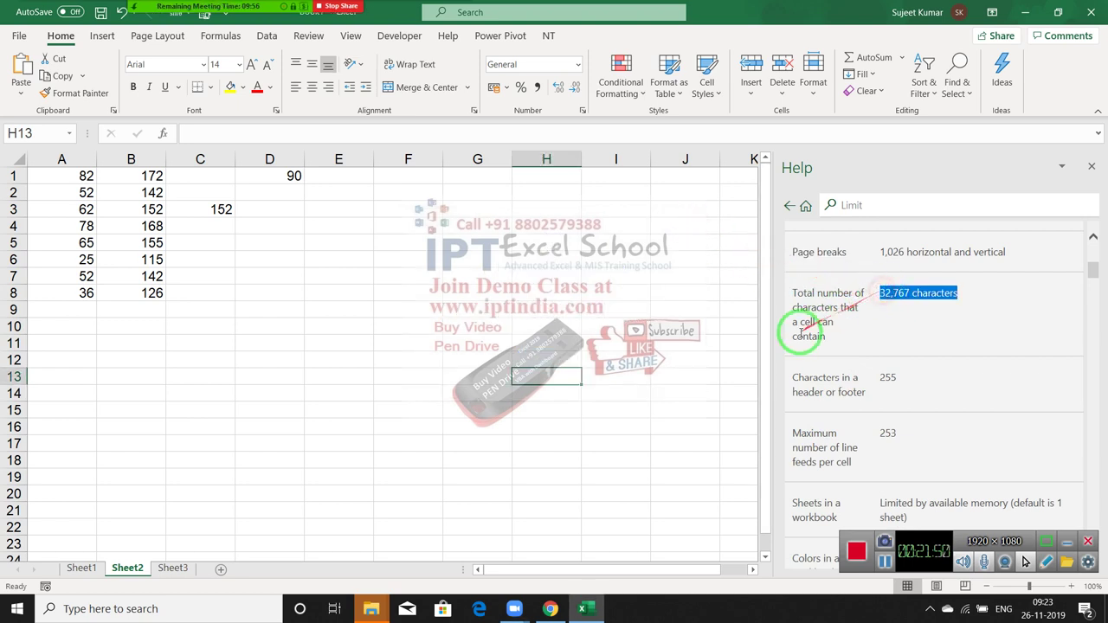
pyautogui.scroll(-1, 857, 333)
pyautogui.doubleClick(886, 326)
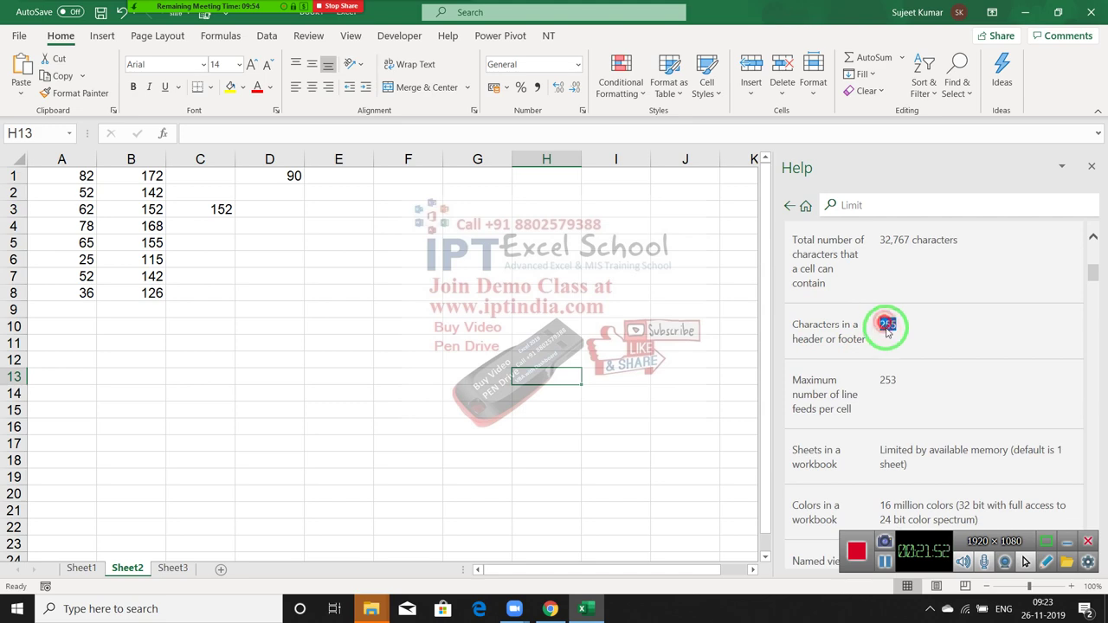
# - Scroll through the rest of the limits table, then return to the article's top
pyautogui.scroll(-2, 893, 367)
pyautogui.scroll(-5, 903, 369)
pyautogui.scroll(-3, 900, 378)
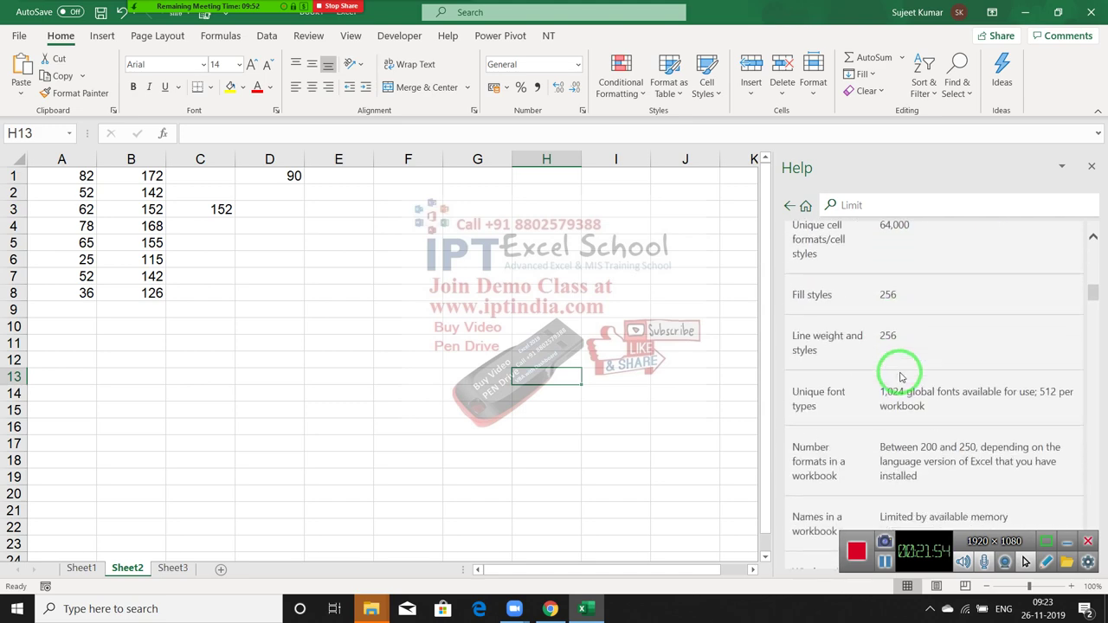
pyautogui.scroll(-5, 902, 371)
pyautogui.scroll(-5, 903, 375)
pyautogui.scroll(-5, 903, 381)
pyautogui.scroll(-4, 900, 392)
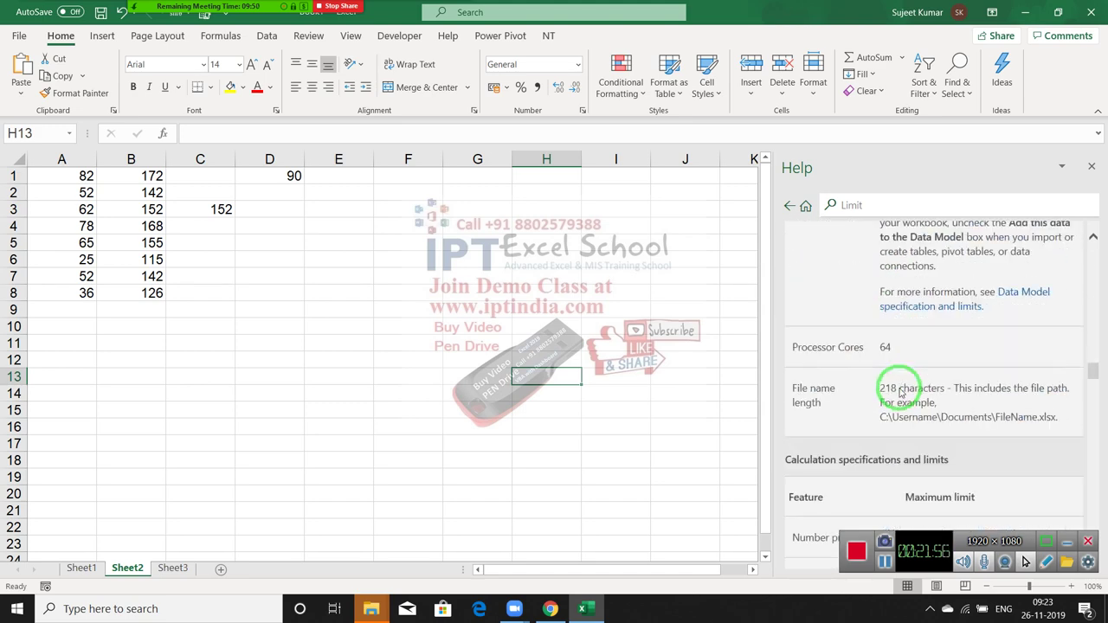
pyautogui.scroll(-3, 900, 391)
pyautogui.scroll(-4, 901, 391)
pyautogui.scroll(-2, 901, 390)
pyautogui.scroll(-6, 903, 389)
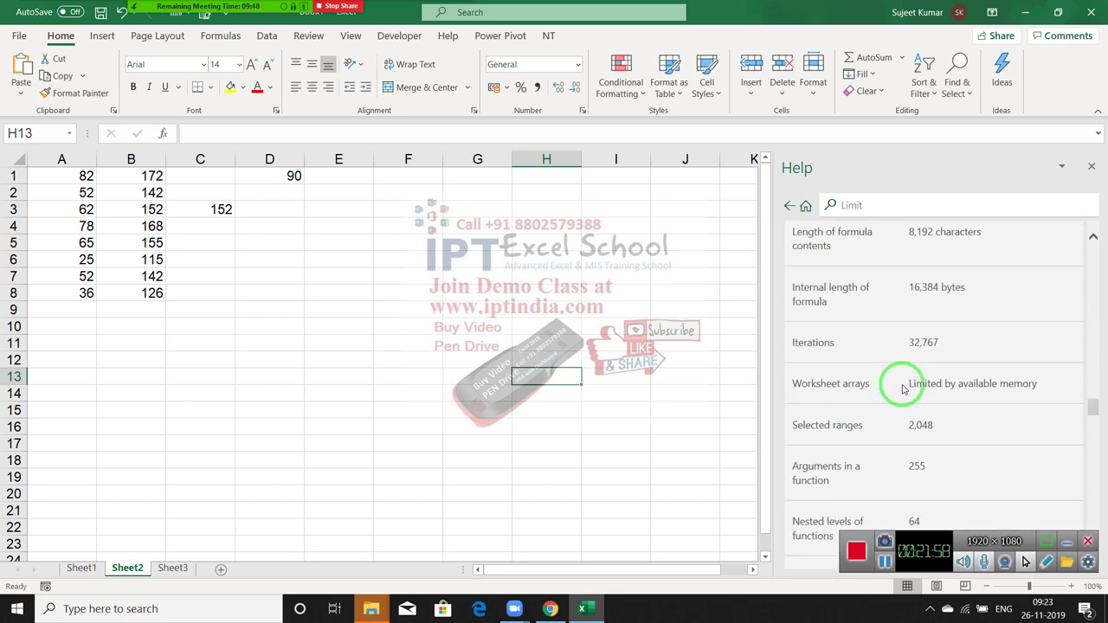
pyautogui.scroll(-4, 900, 381)
pyautogui.scroll(-4, 902, 383)
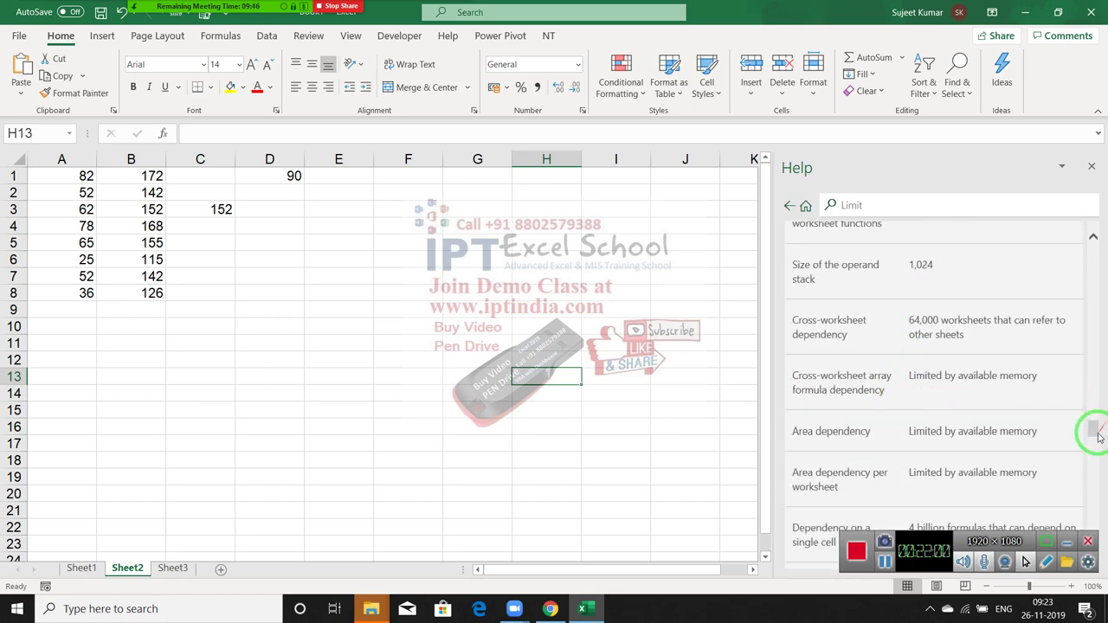
pyautogui.moveTo(1097, 436); pyautogui.dragTo(1085, 261)
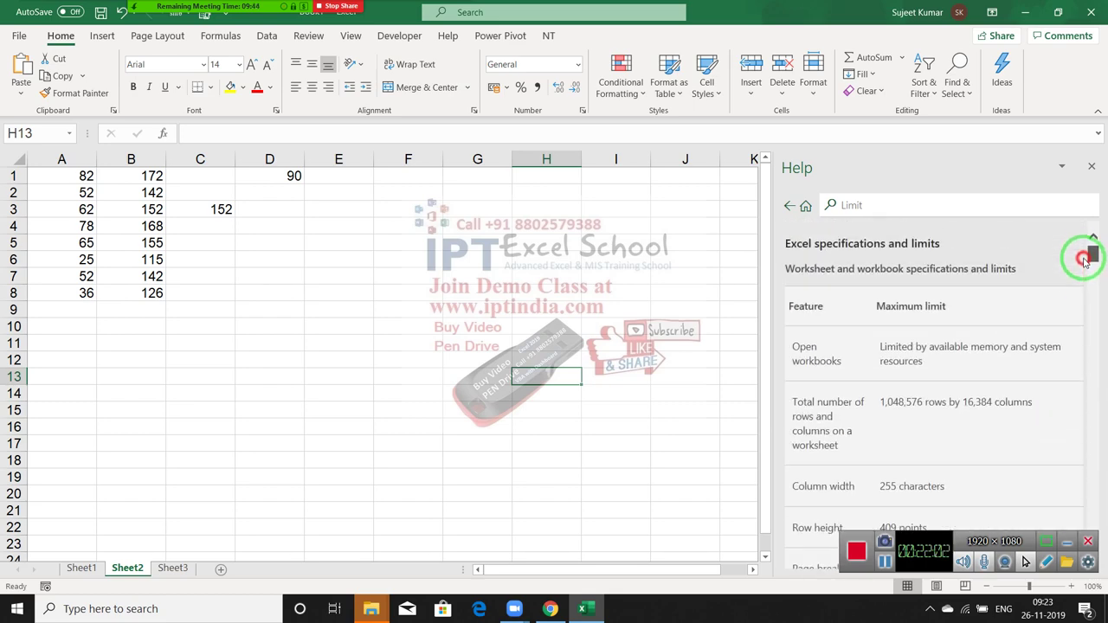
pyautogui.click(887, 208)
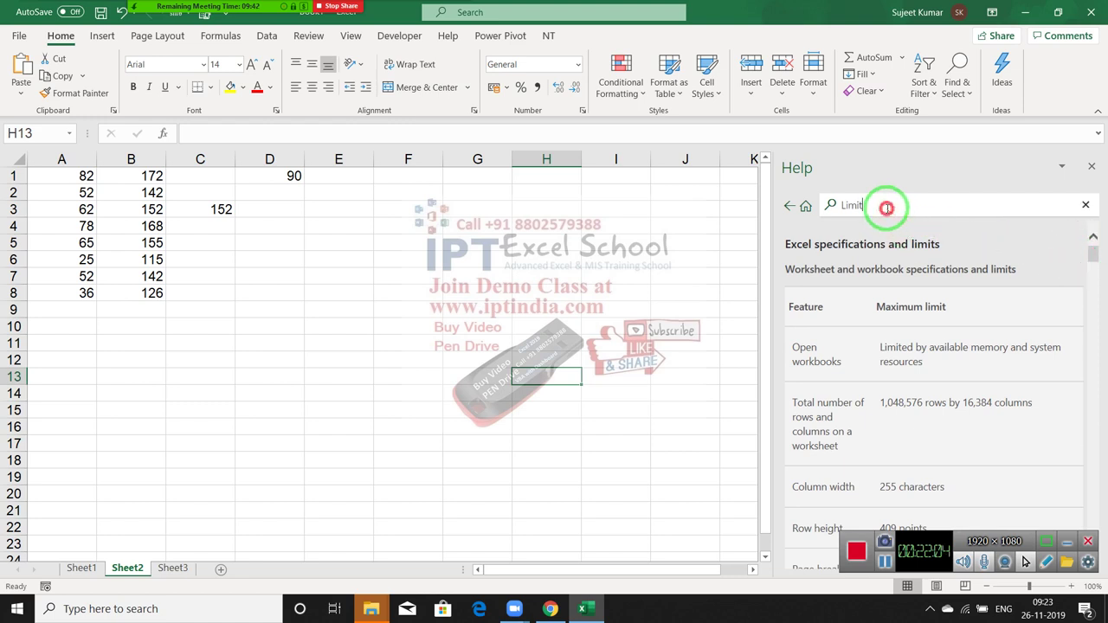
pyautogui.doubleClick(887, 207)
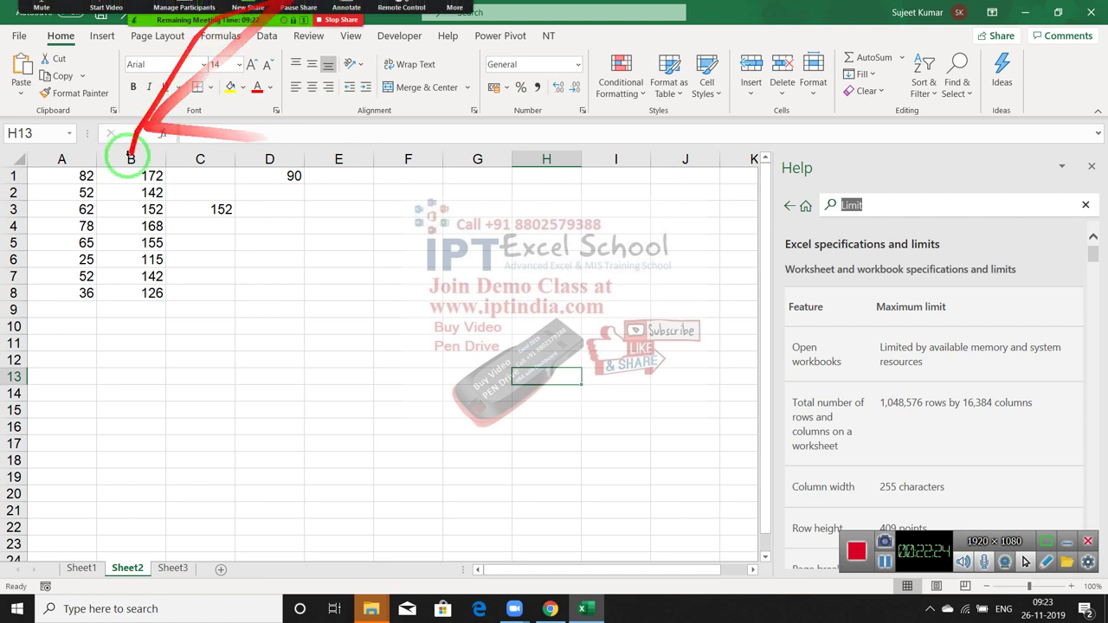
pyautogui.click(393, 258)
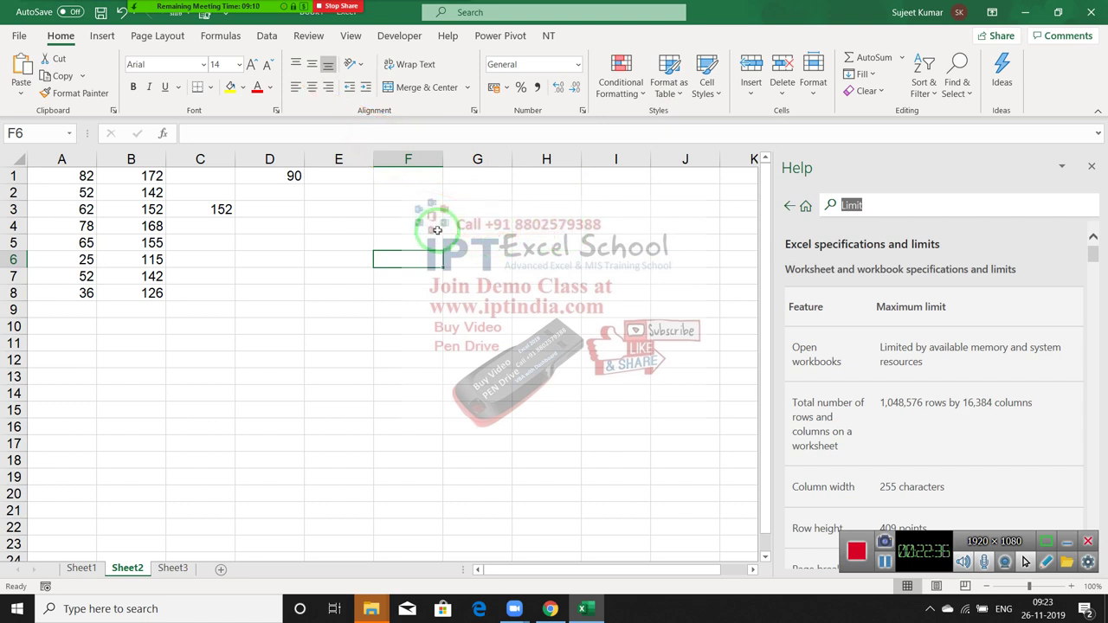
pyautogui.click(437, 227)
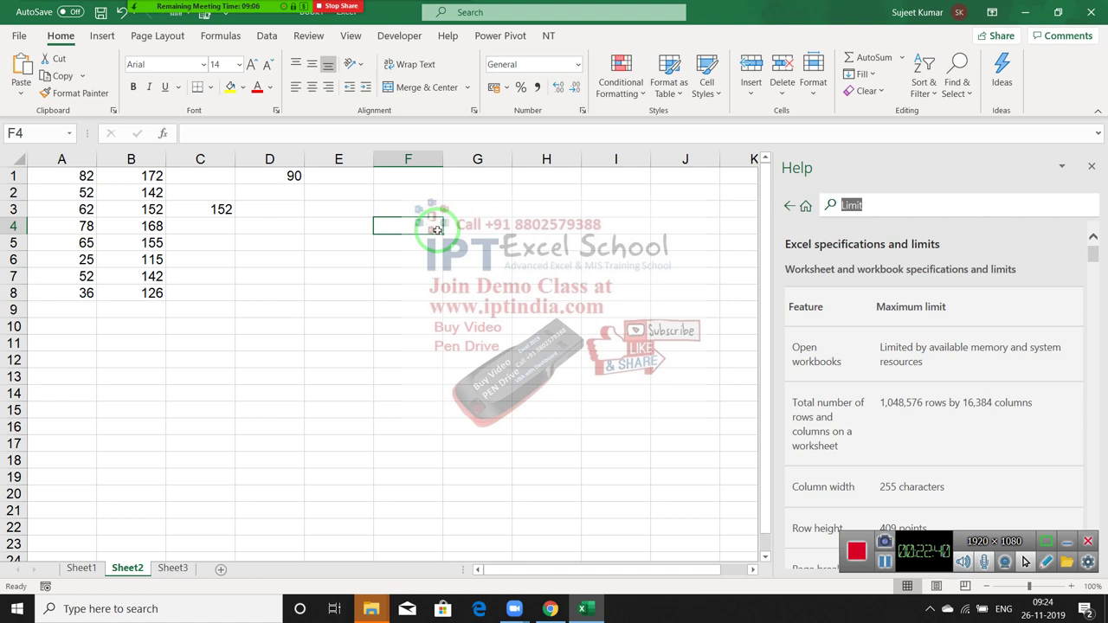
pyautogui.click(62, 76)
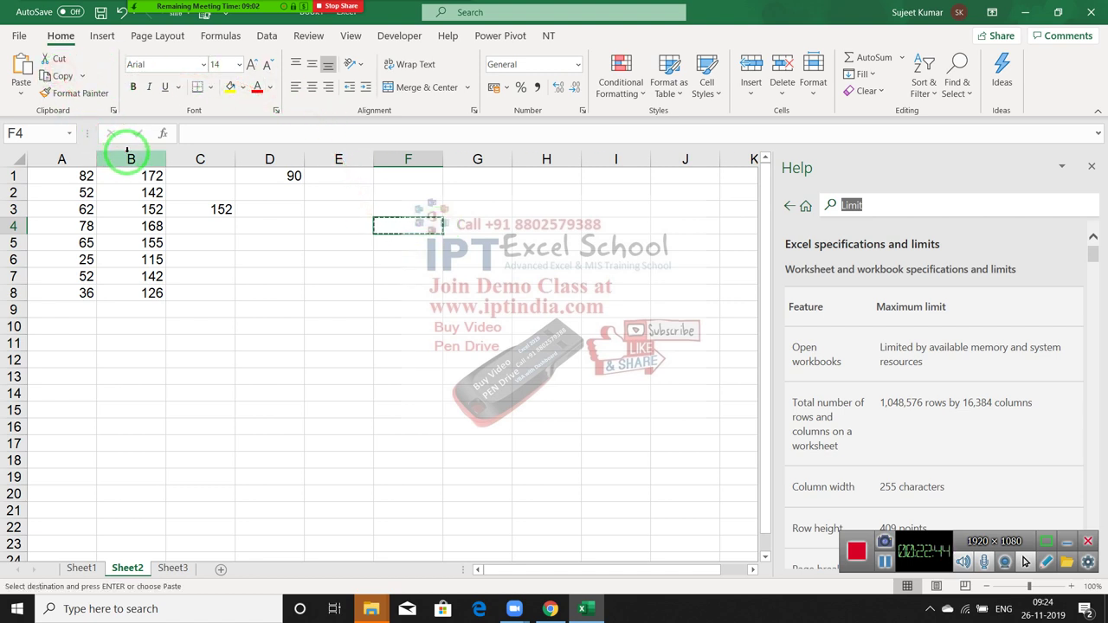
pyautogui.press('Escape')
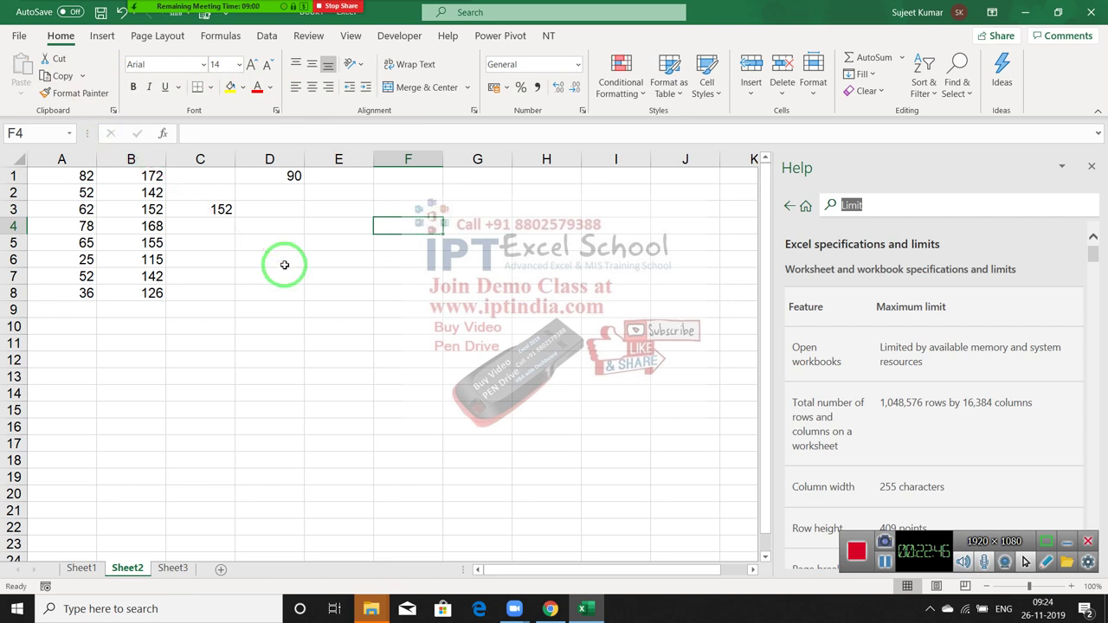
pyautogui.hotkey('ctrl', 'c')
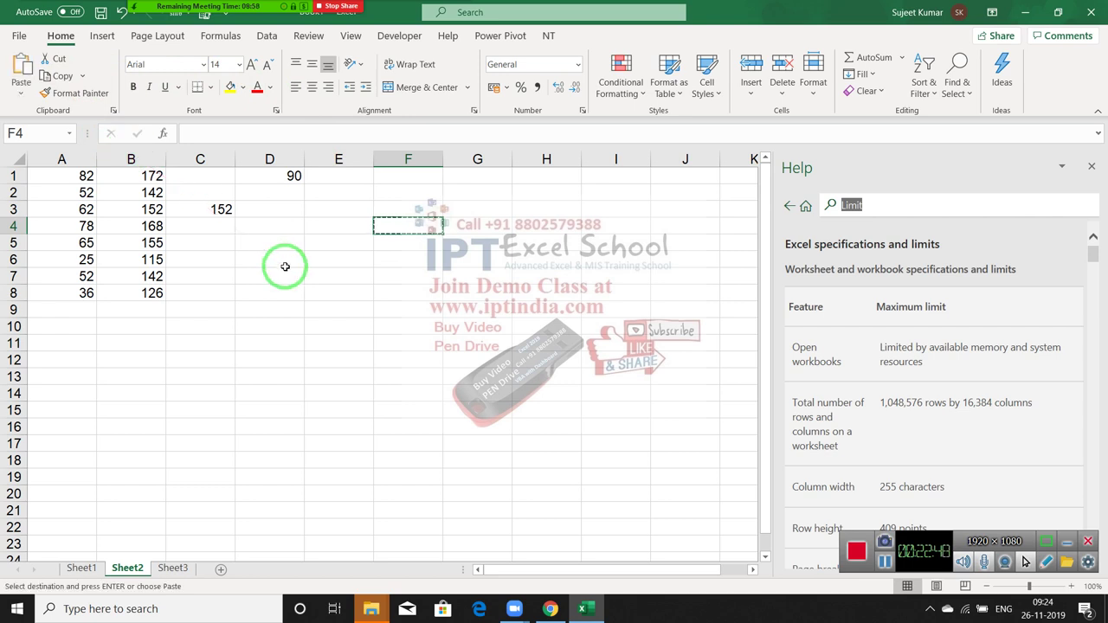
pyautogui.press('Escape')
pyautogui.click(308, 256)
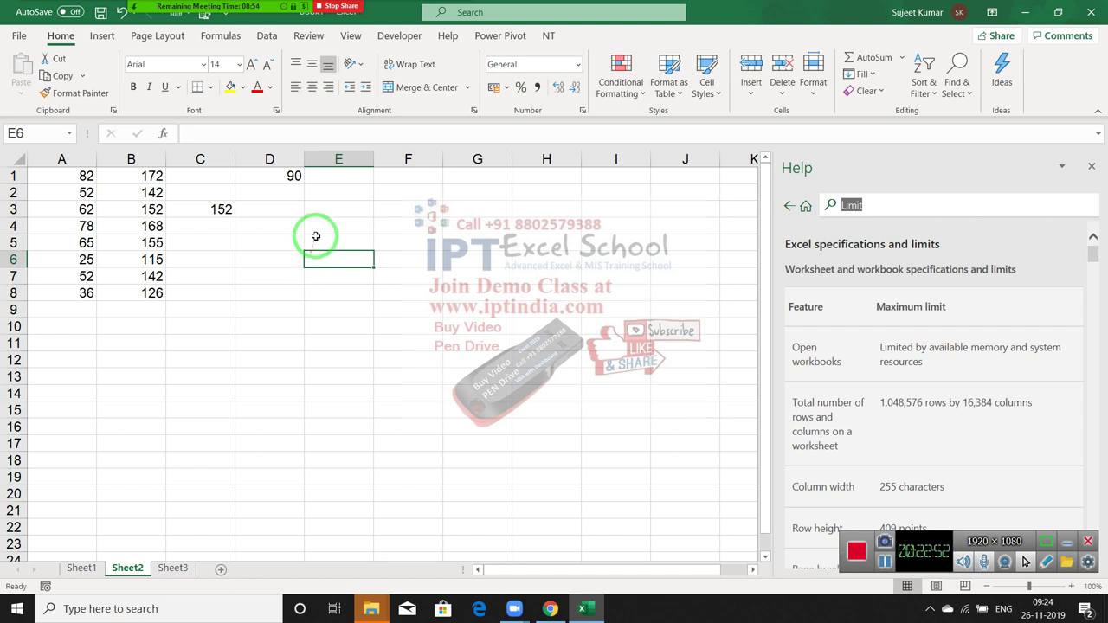
pyautogui.click(317, 239)
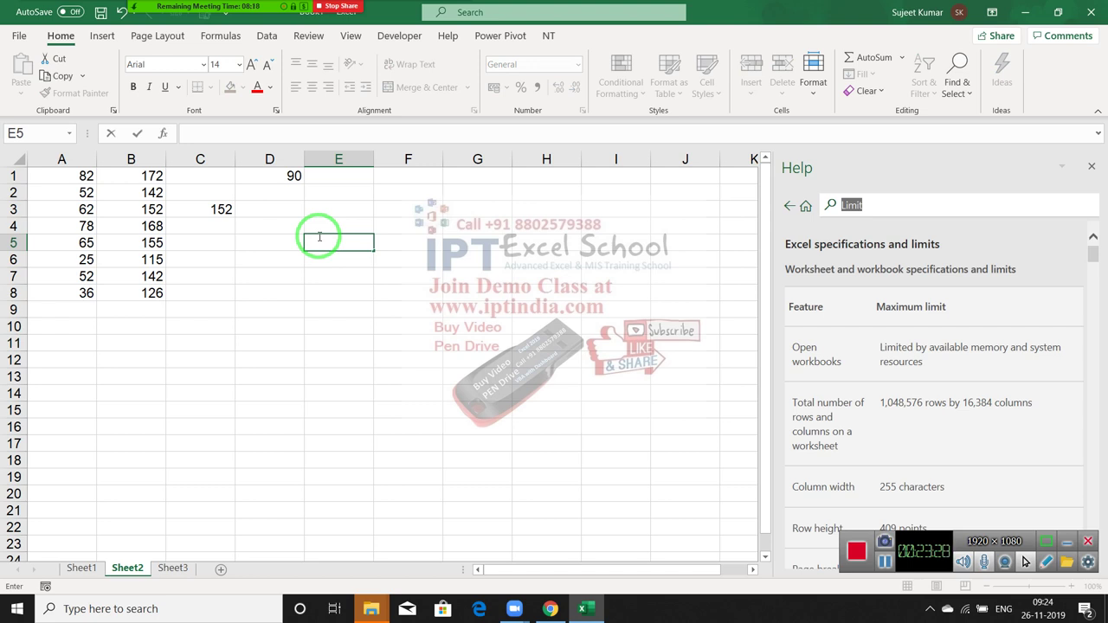
pyautogui.press('Escape')
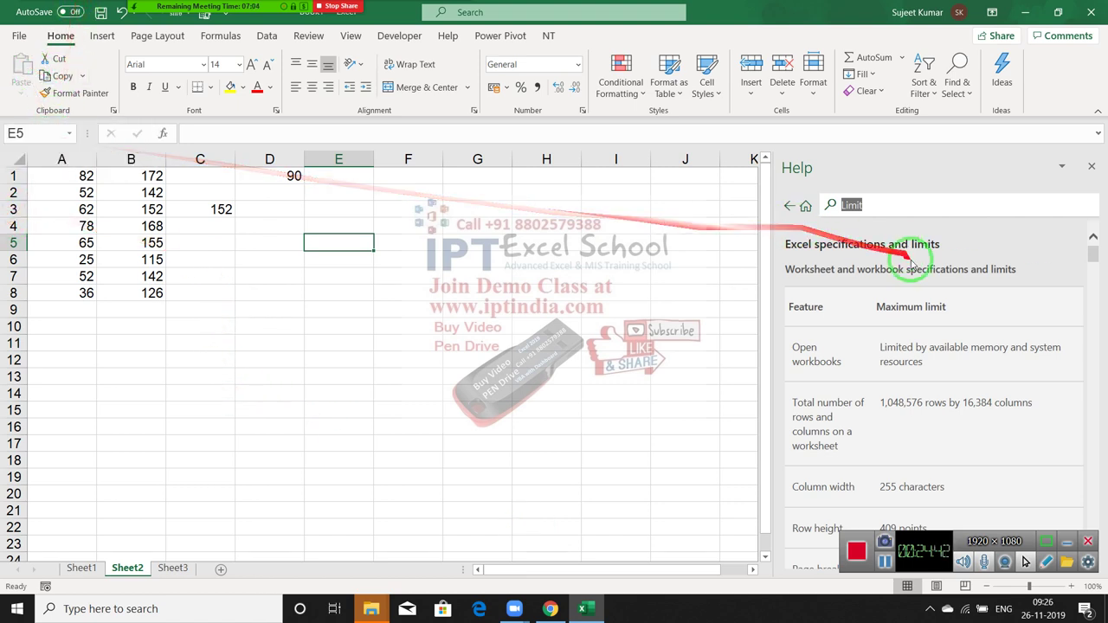
pyautogui.scroll(-3, 952, 390)
pyautogui.scroll(3, 955, 398)
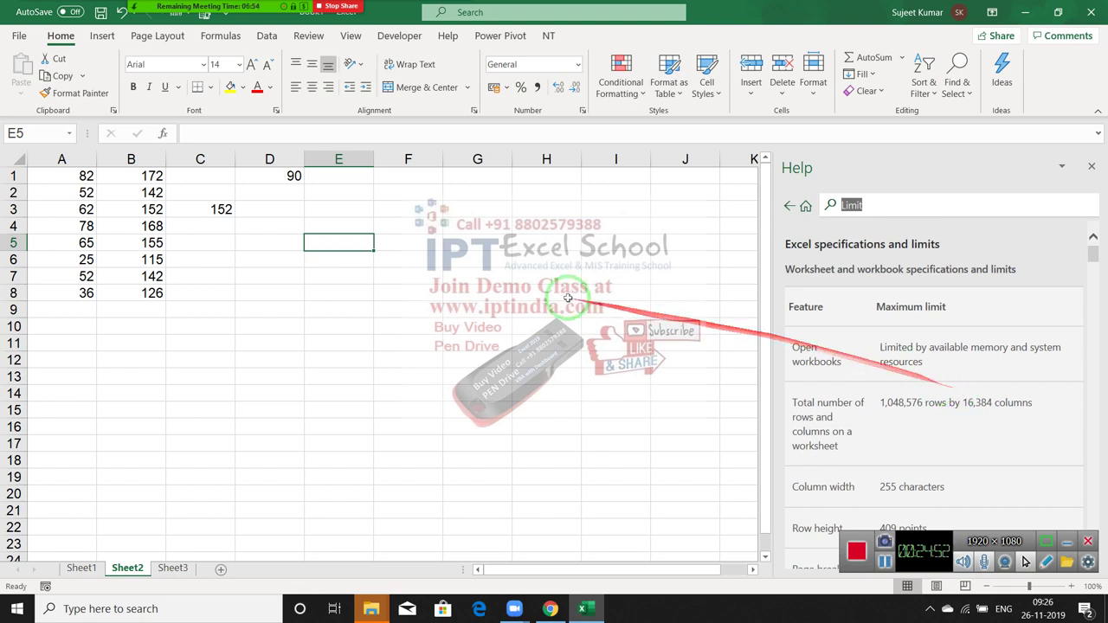
# - Start a =VLOOKUP( formula in E5 and bring up its Function Arguments dialog
pyautogui.write('=vl')
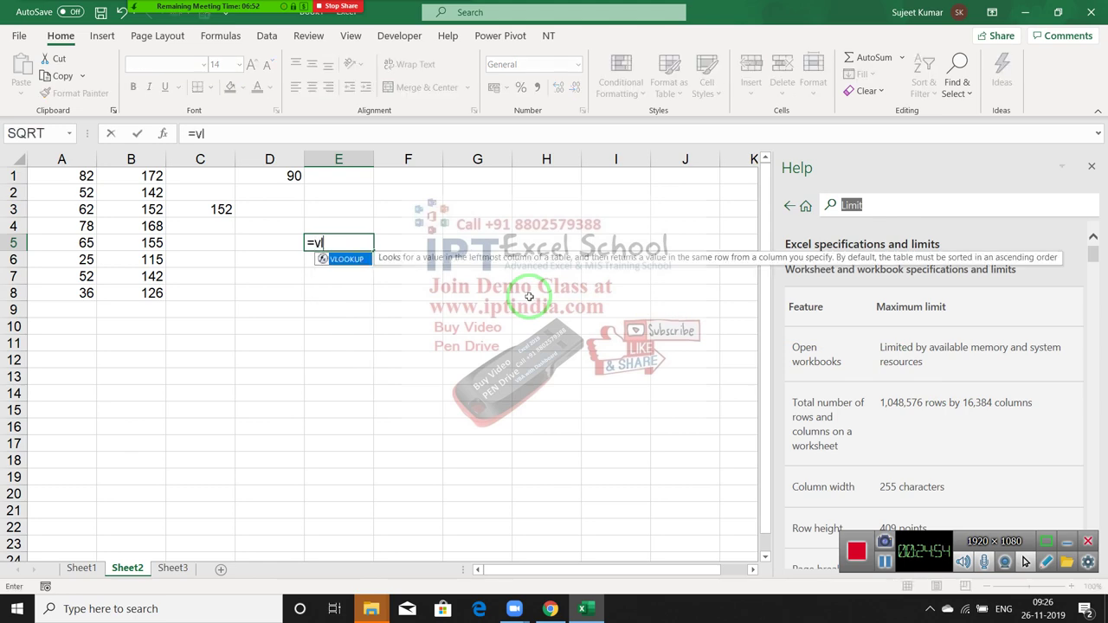
pyautogui.press('Tab')
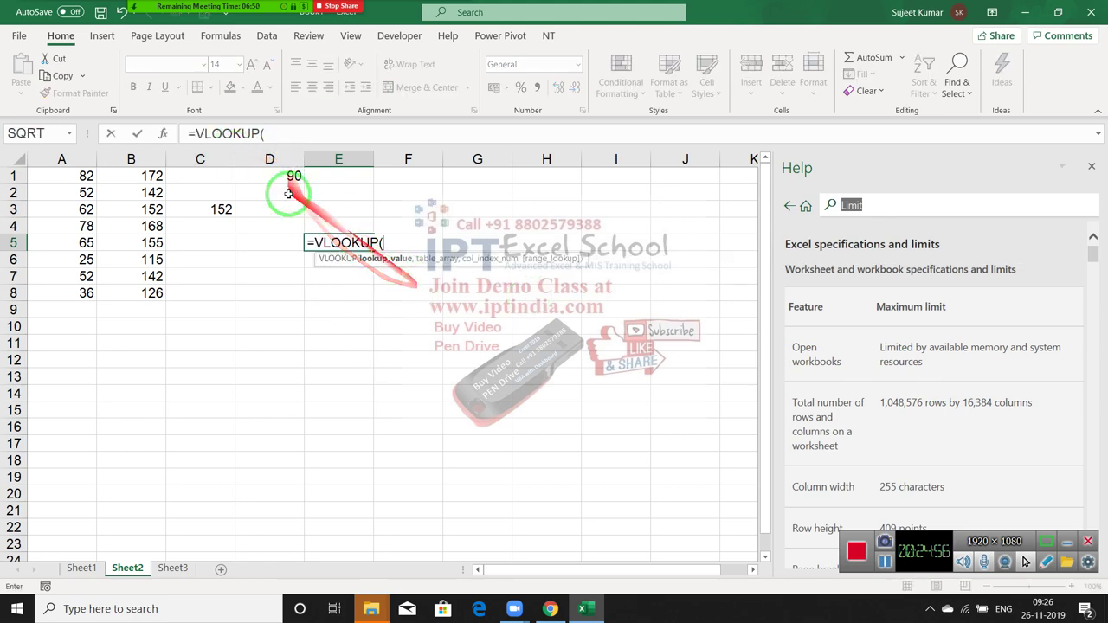
pyautogui.click(163, 134)
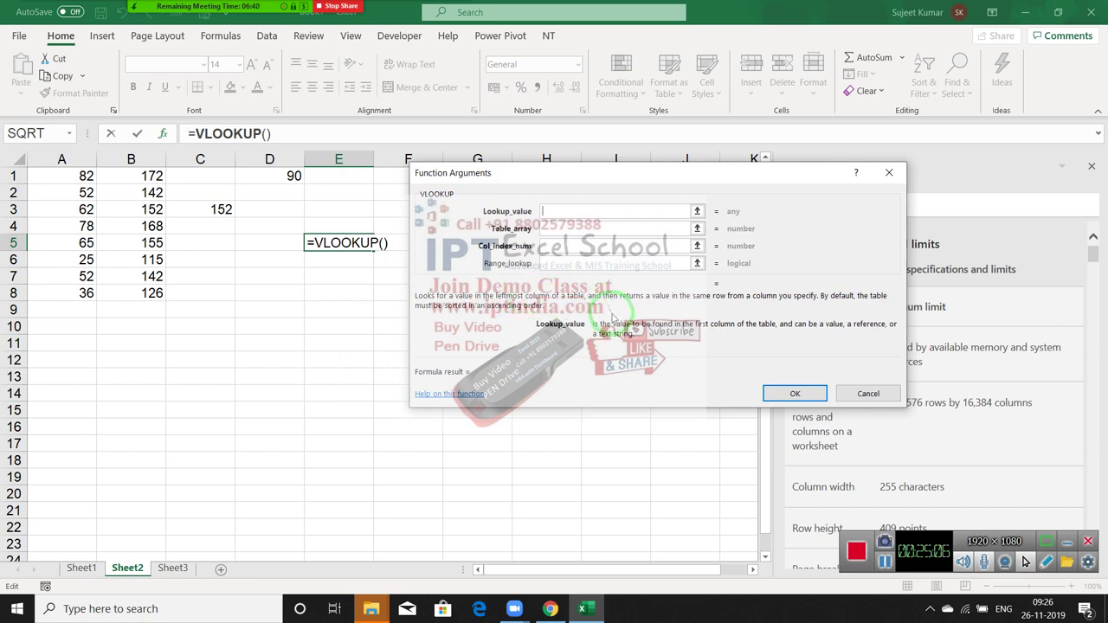
pyautogui.click(472, 398)
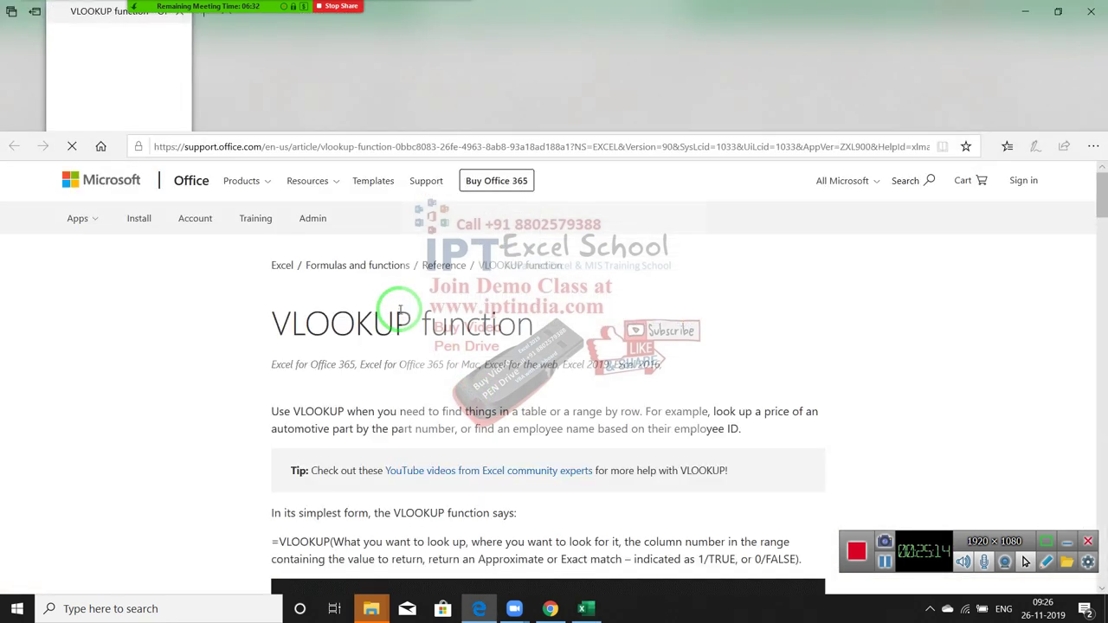
pyautogui.scroll(-1, 450, 363)
pyautogui.scroll(-3, 475, 396)
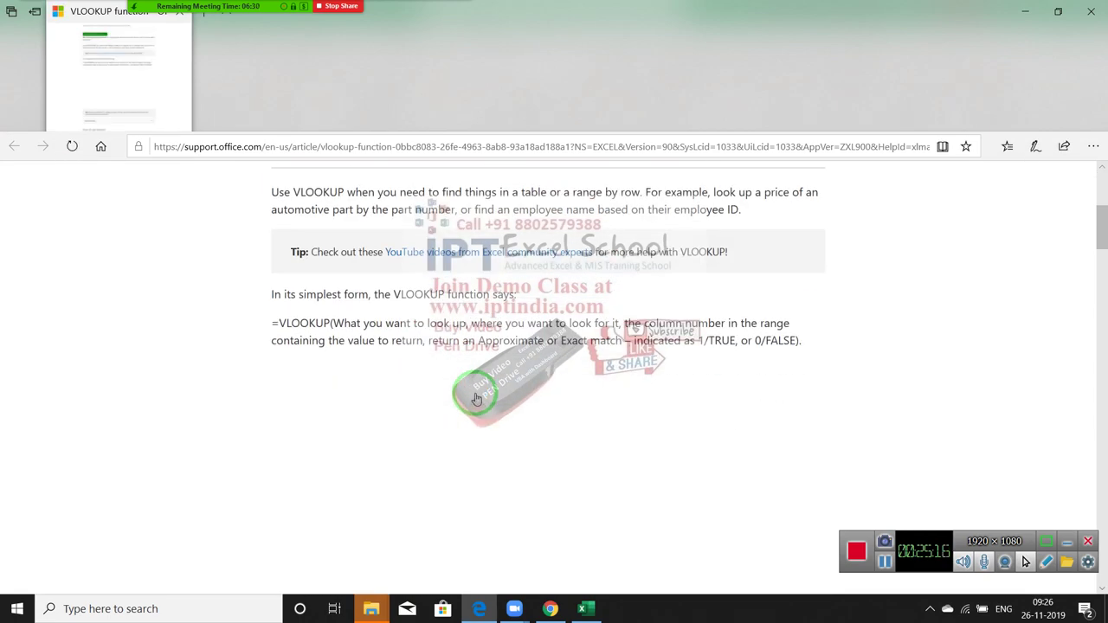
pyautogui.scroll(-2, 475, 397)
pyautogui.scroll(-4, 475, 396)
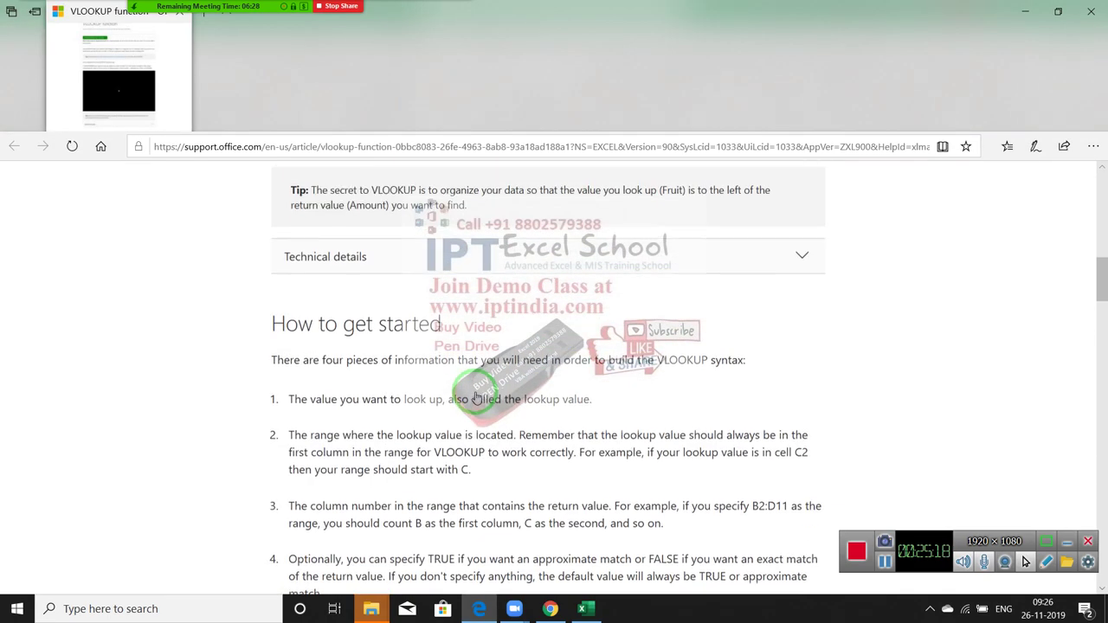
pyautogui.scroll(-3, 475, 397)
pyautogui.scroll(-3, 475, 396)
pyautogui.scroll(-3, 476, 397)
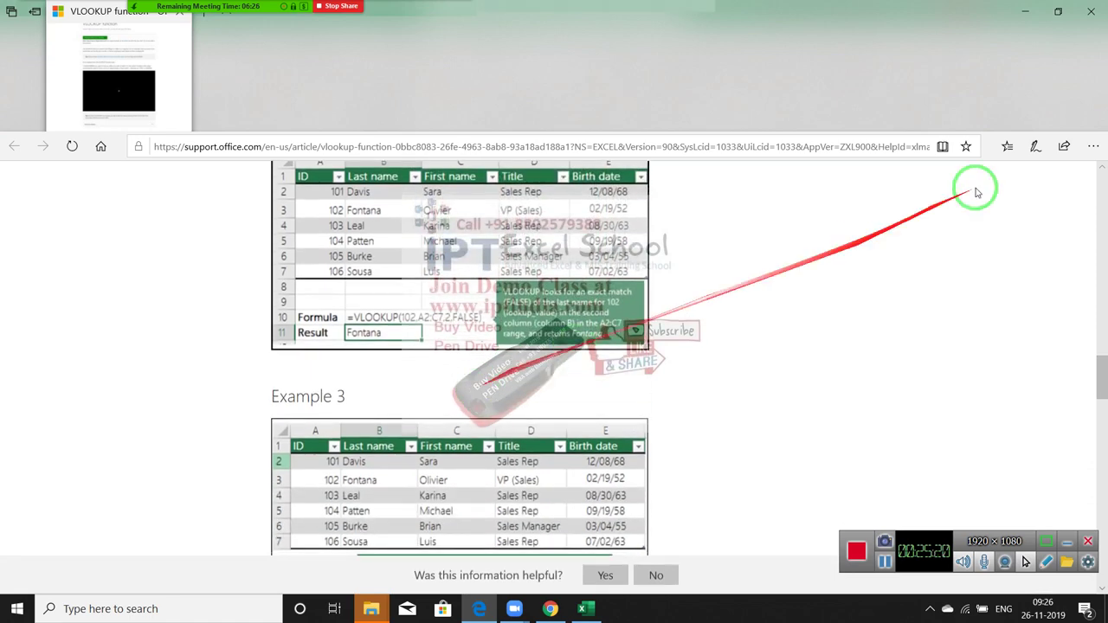
pyautogui.click(1092, 12)
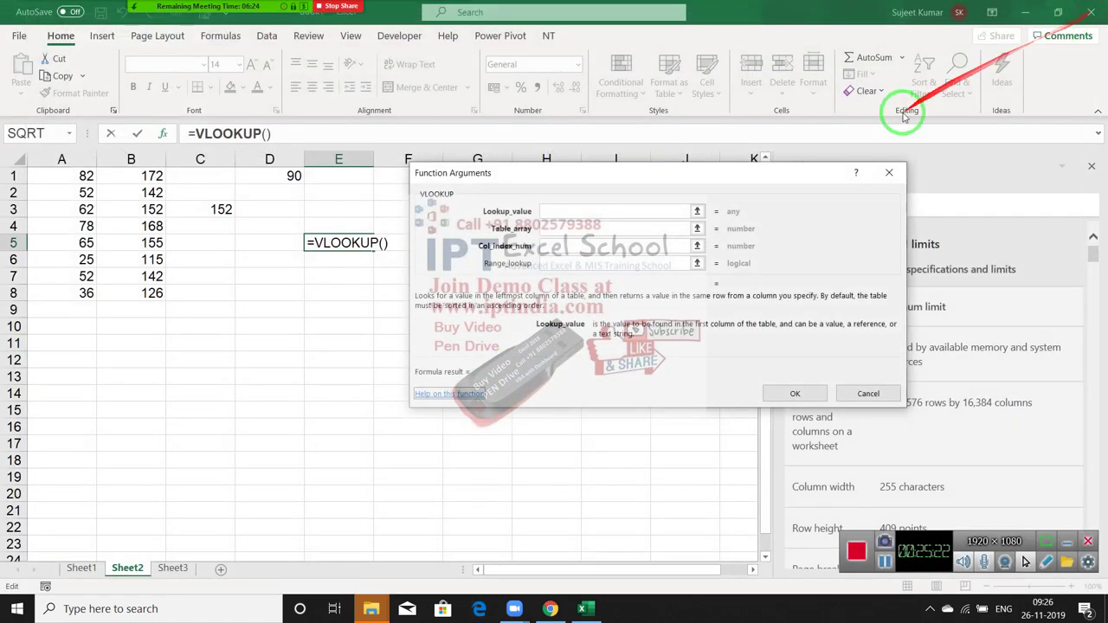
# - Cancel the VLOOKUP Function Arguments dialog, close the Help pane, and select cell G4
pyautogui.click(888, 173)
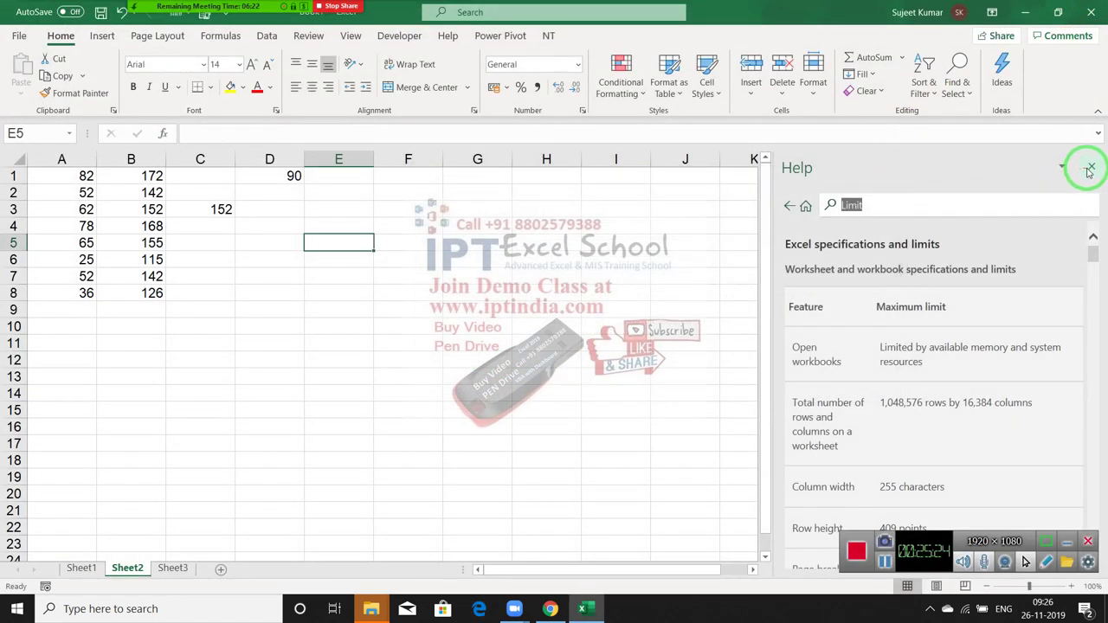
pyautogui.click(1089, 167)
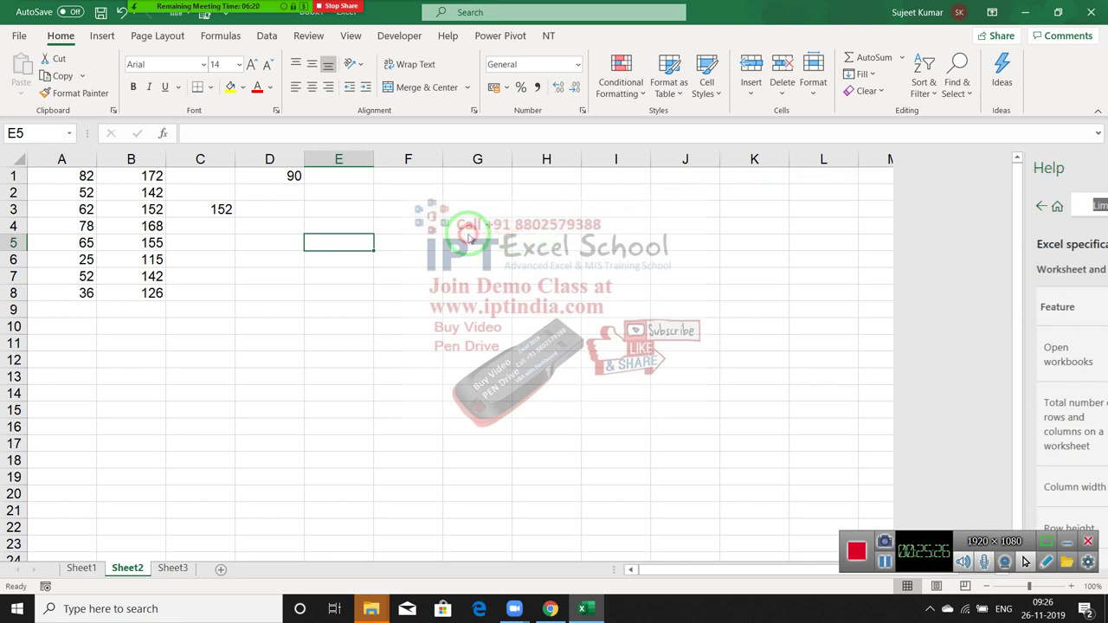
pyautogui.click(466, 230)
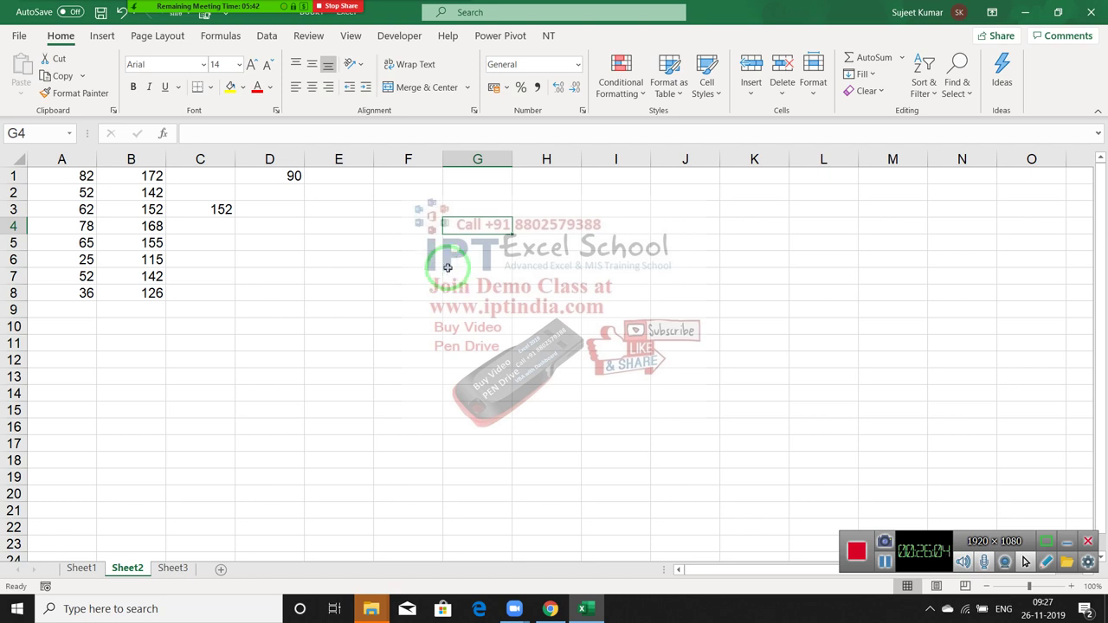
pyautogui.write('=vl')
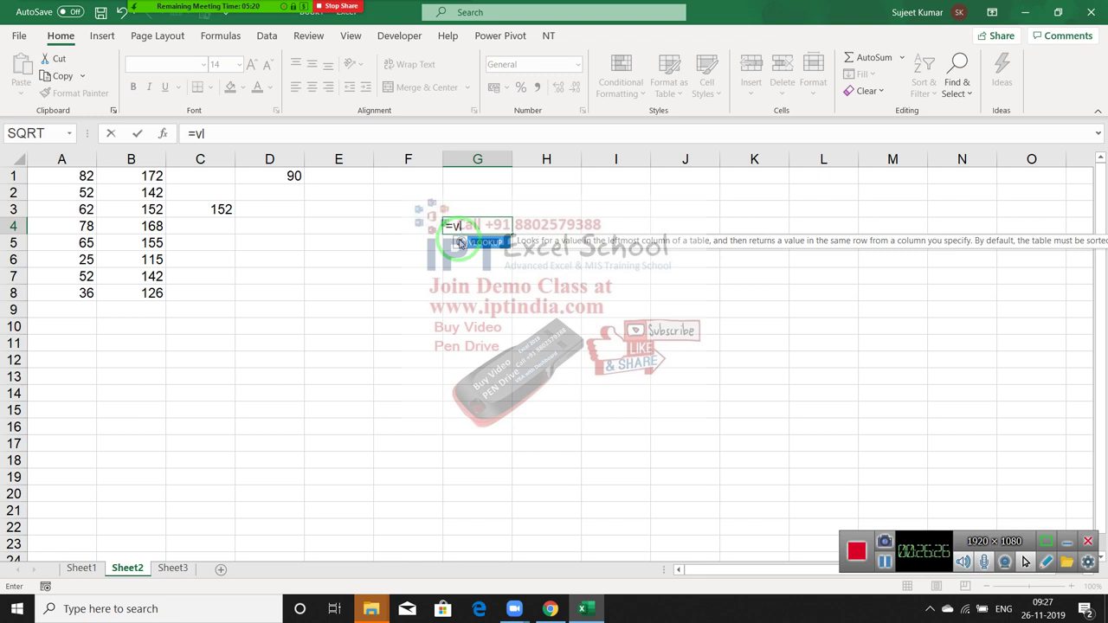
pyautogui.press('Escape')
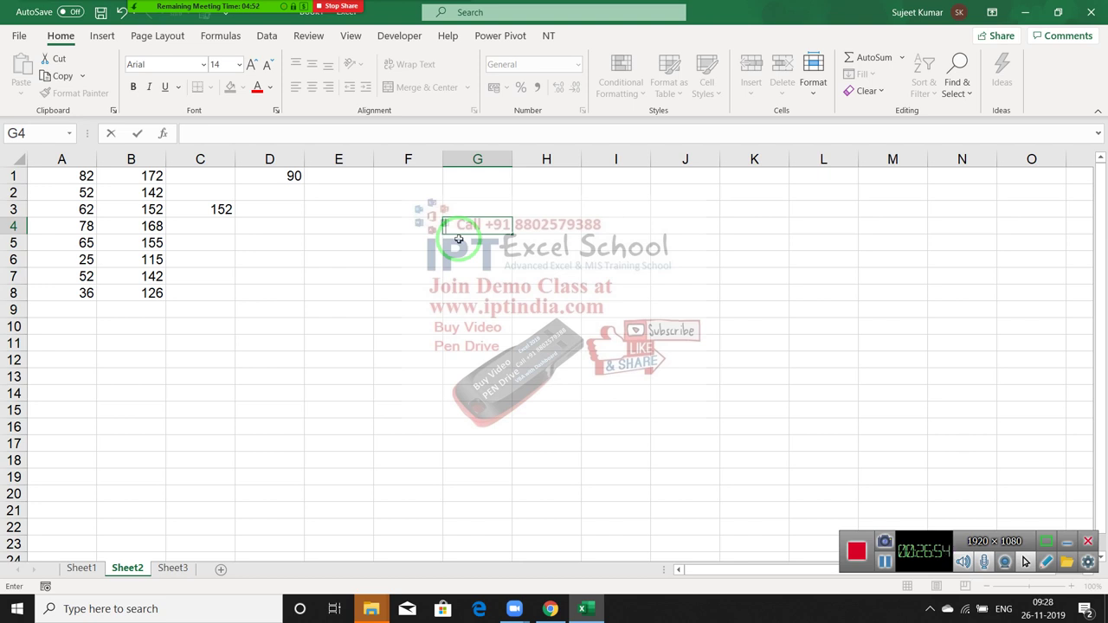
pyautogui.click(606, 211)
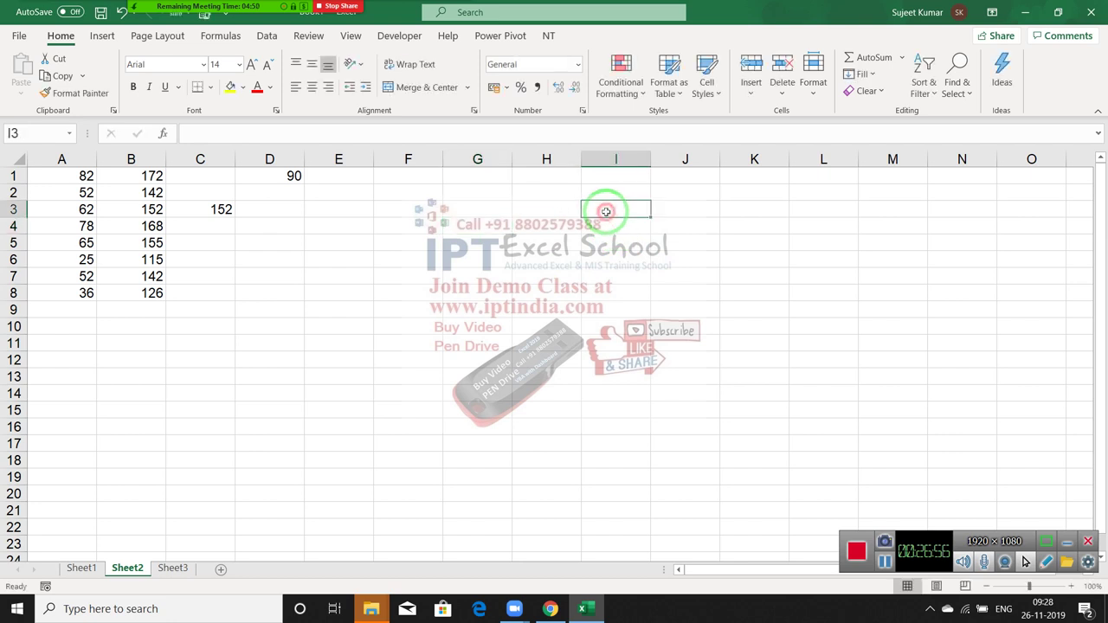
pyautogui.click(529, 227)
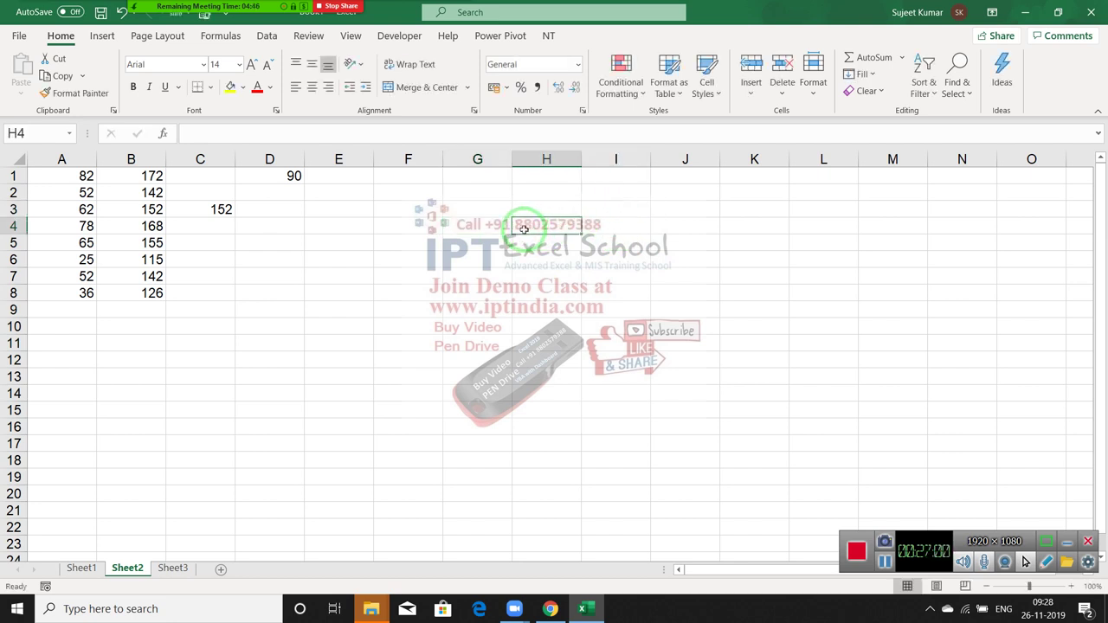
pyautogui.write('W')
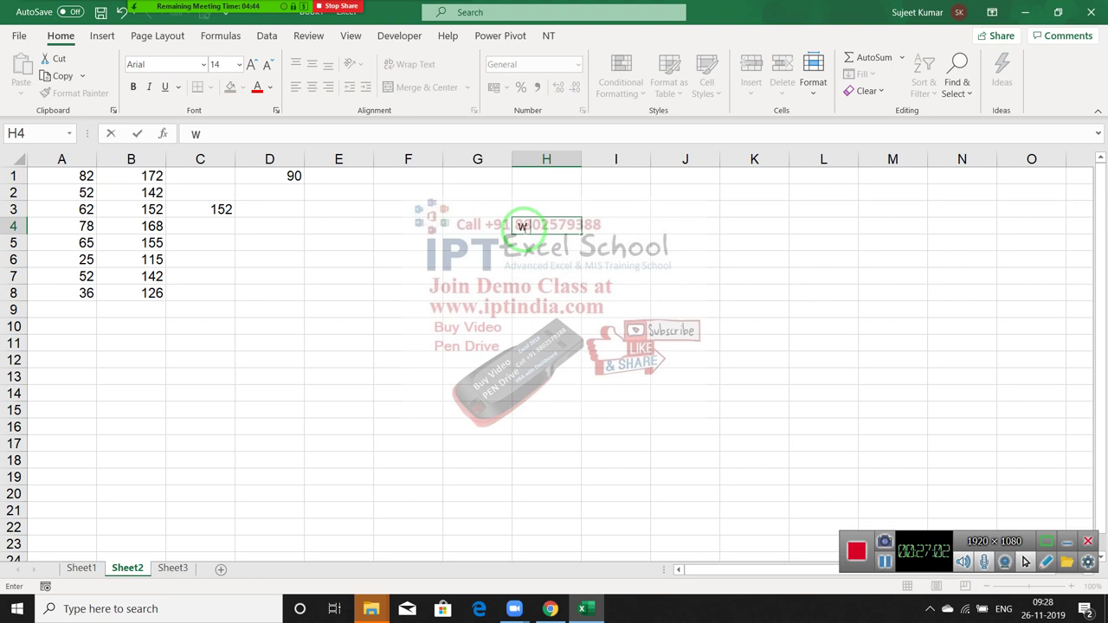
pyautogui.press('Escape')
pyautogui.click(405, 240)
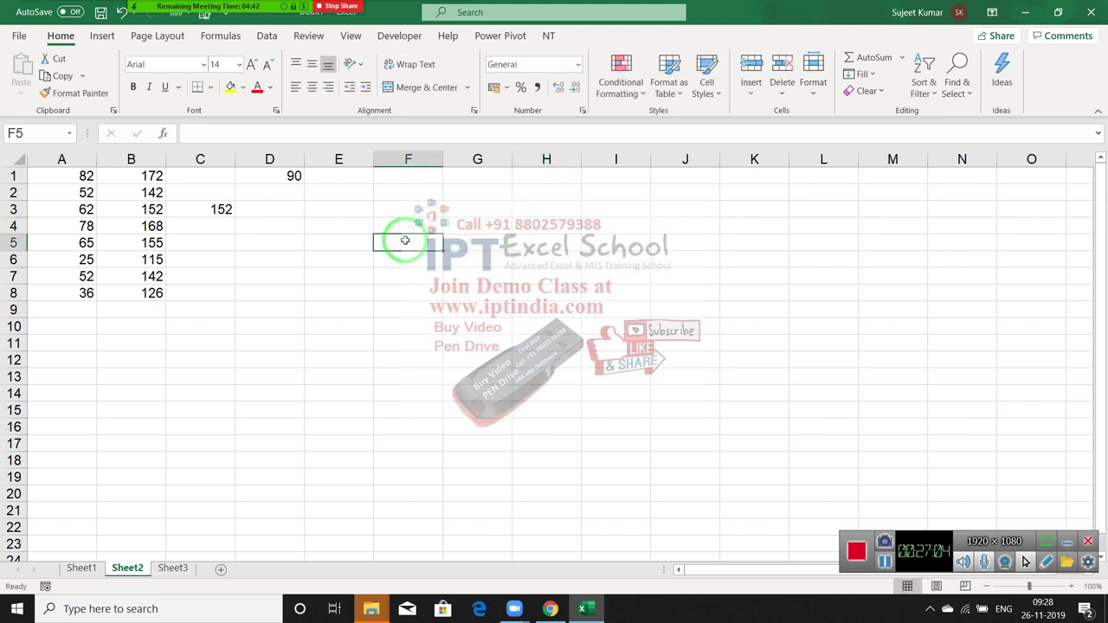
pyautogui.press('Down')
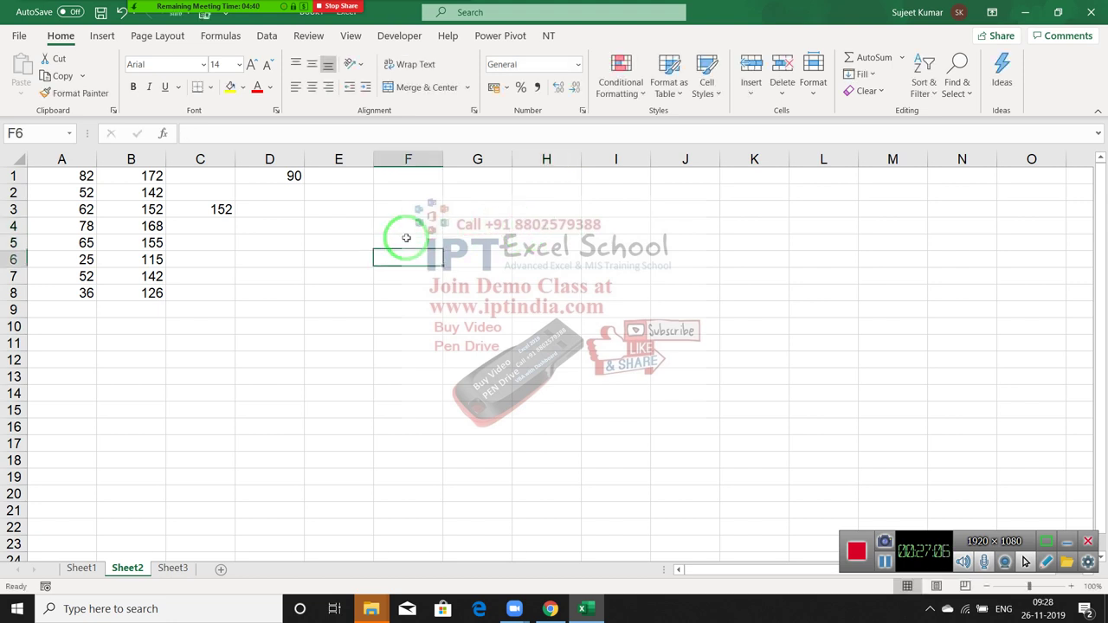
pyautogui.press('Down')
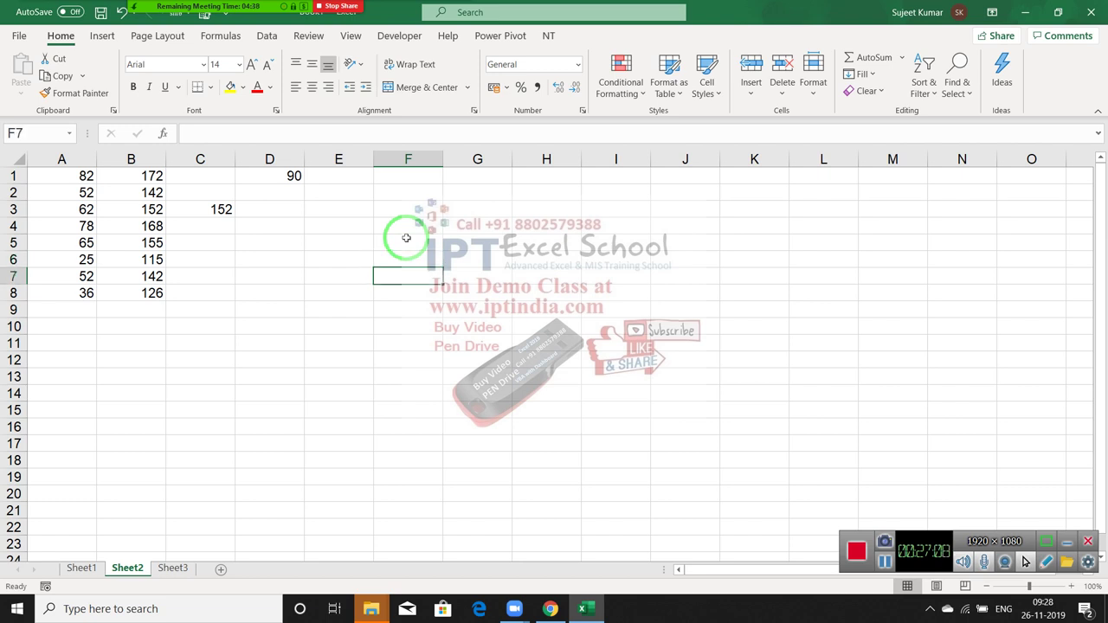
pyautogui.press('Up')
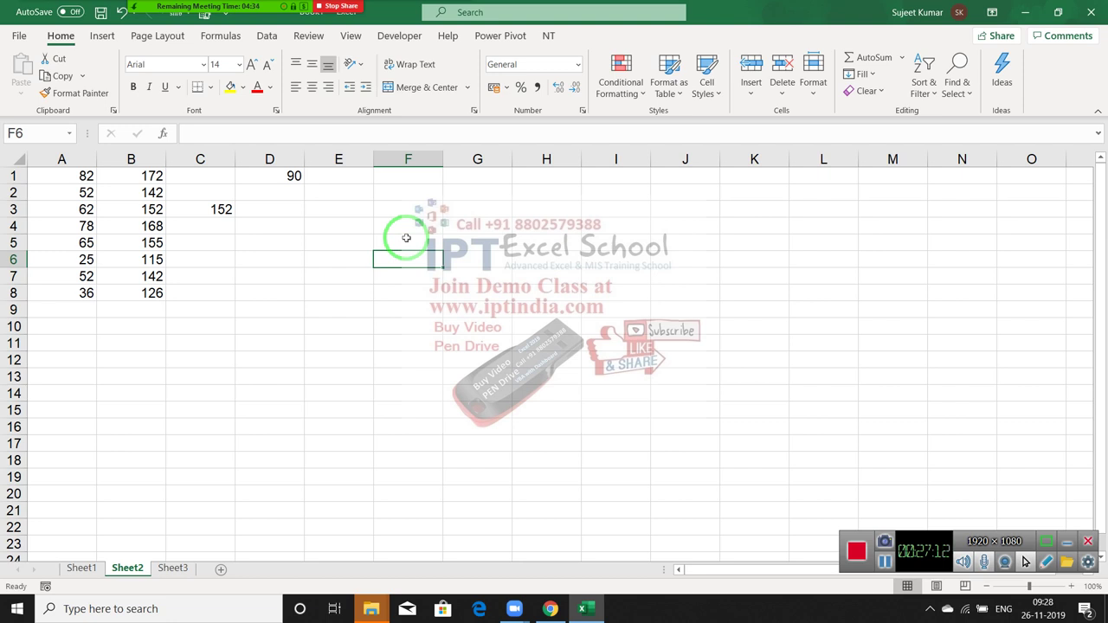
pyautogui.press('Down')
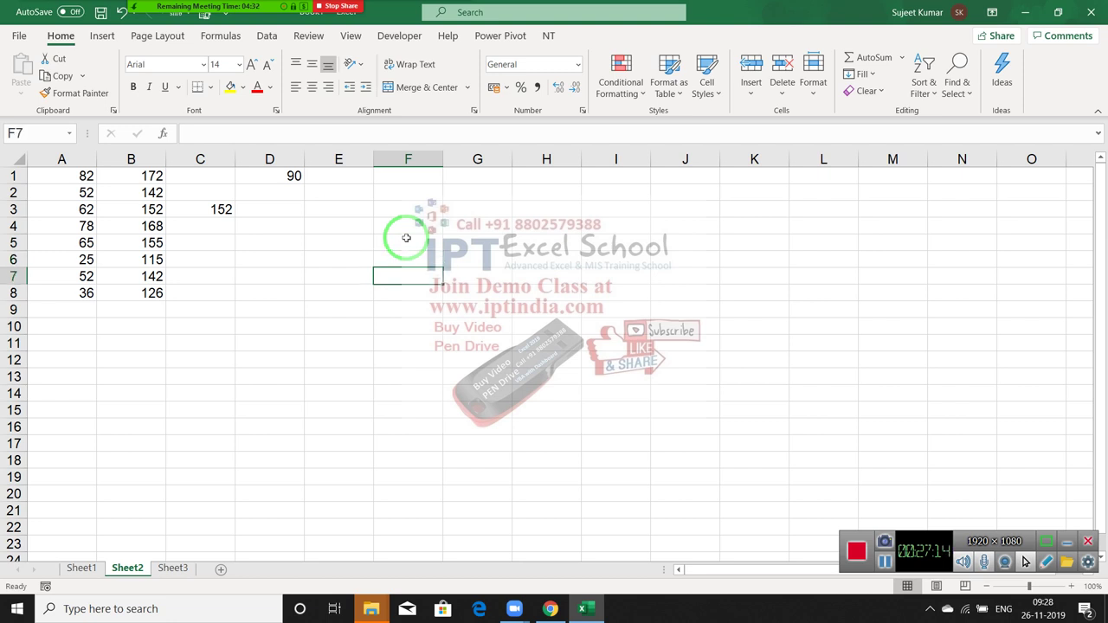
pyautogui.press('Down')
pyautogui.press('Down')
pyautogui.press('Down')
pyautogui.press('Down')
pyautogui.press('Down')
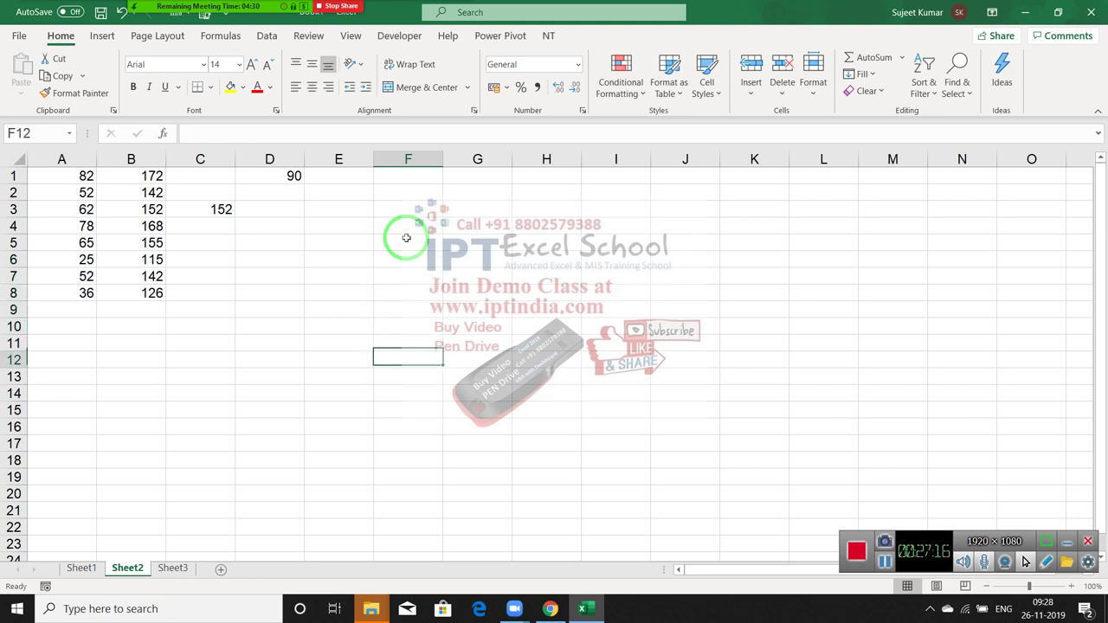
pyautogui.press('Up')
pyautogui.press('Up')
pyautogui.press('Up')
pyautogui.press('Up')
pyautogui.press('Up')
pyautogui.press('Up')
pyautogui.press('Up')
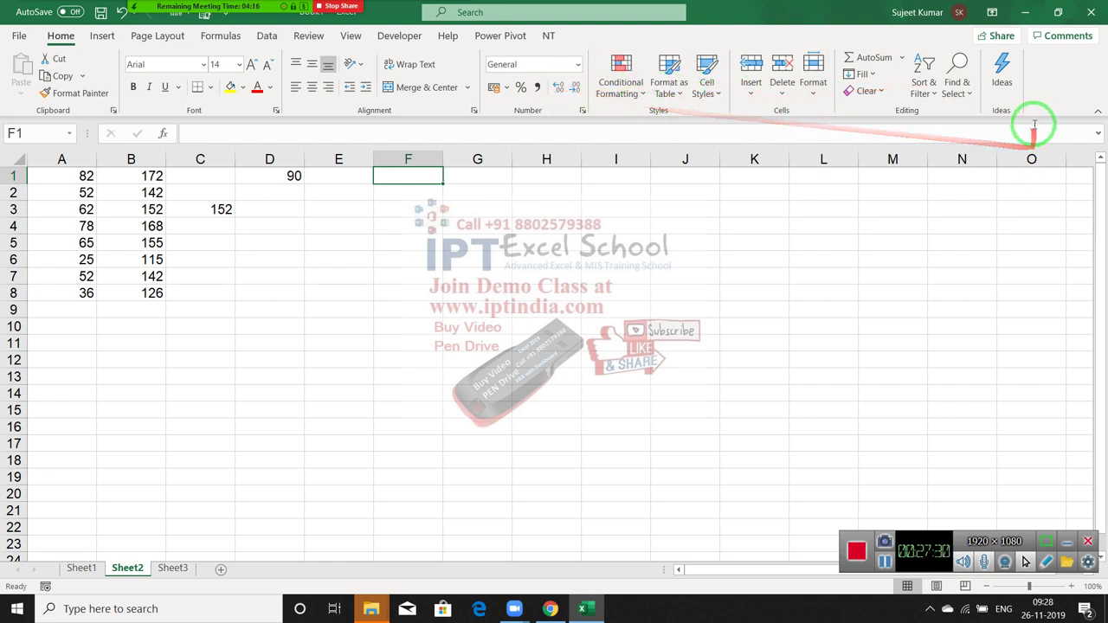
# - Search for 'shortcut' and open the 'Keyboard shortcuts in Excel' help article
pyautogui.click(512, 12)
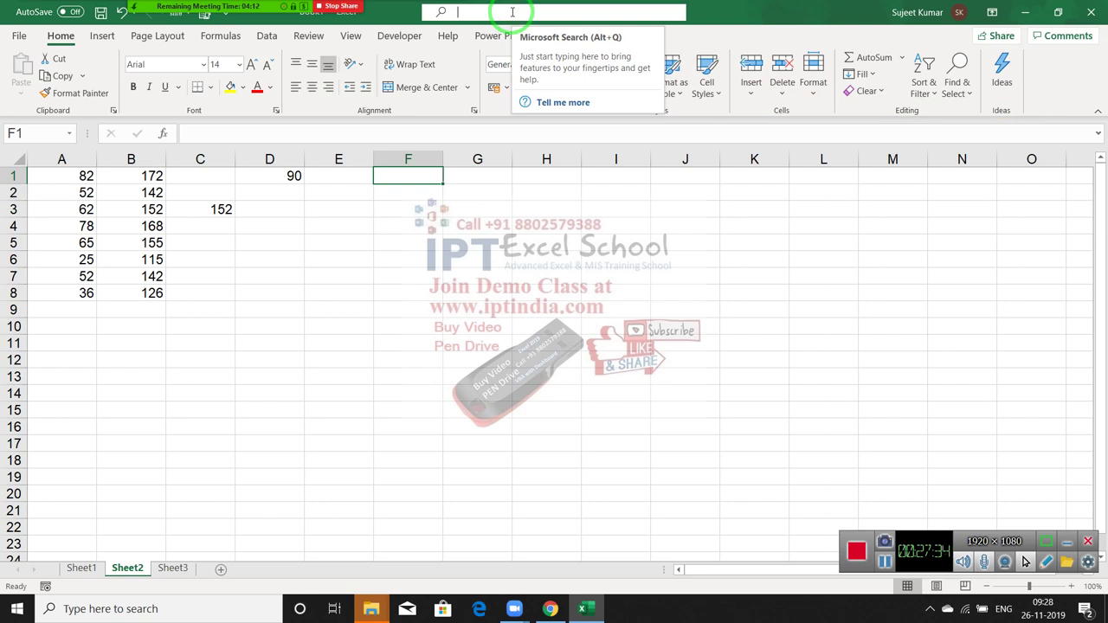
pyautogui.write('ex')
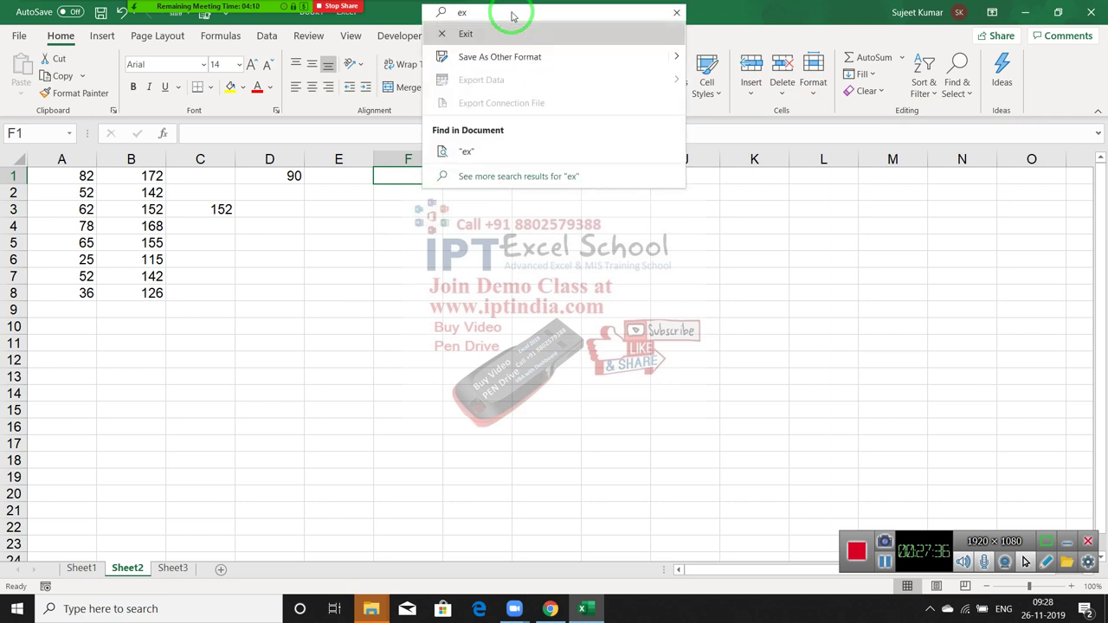
pyautogui.press('BackSpace')
pyautogui.press('BackSpace')
pyautogui.write('sho')
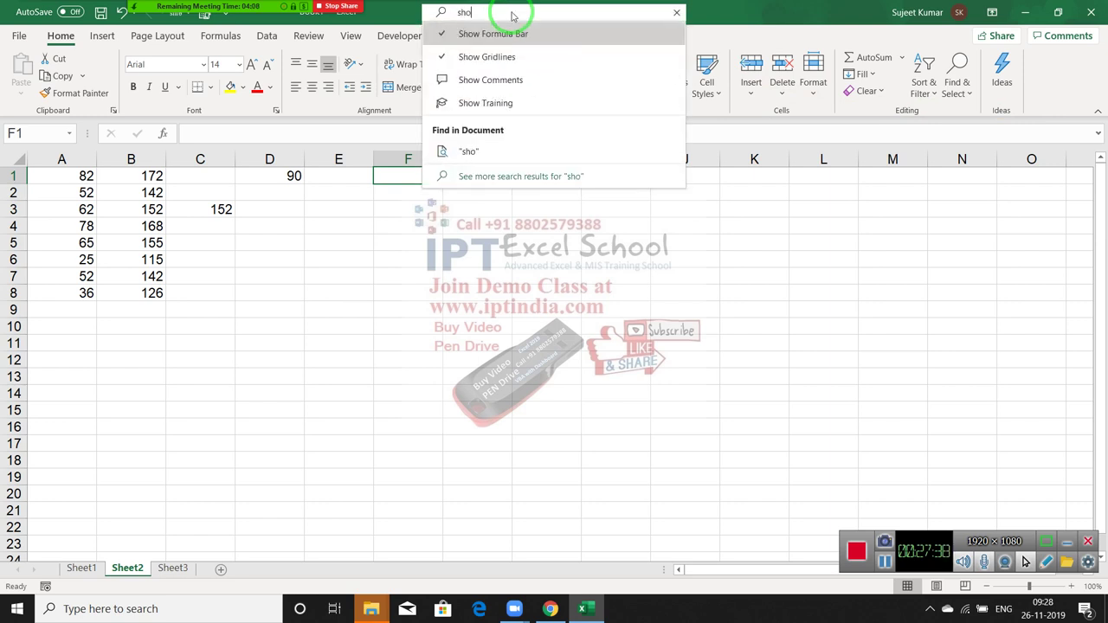
pyautogui.write('r')
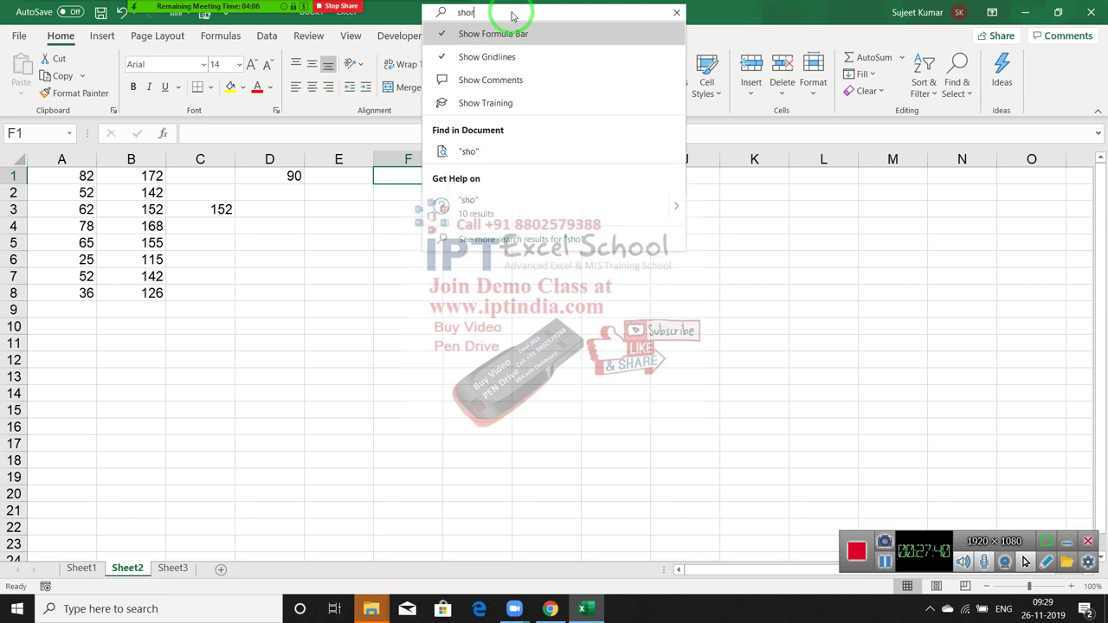
pyautogui.write('t')
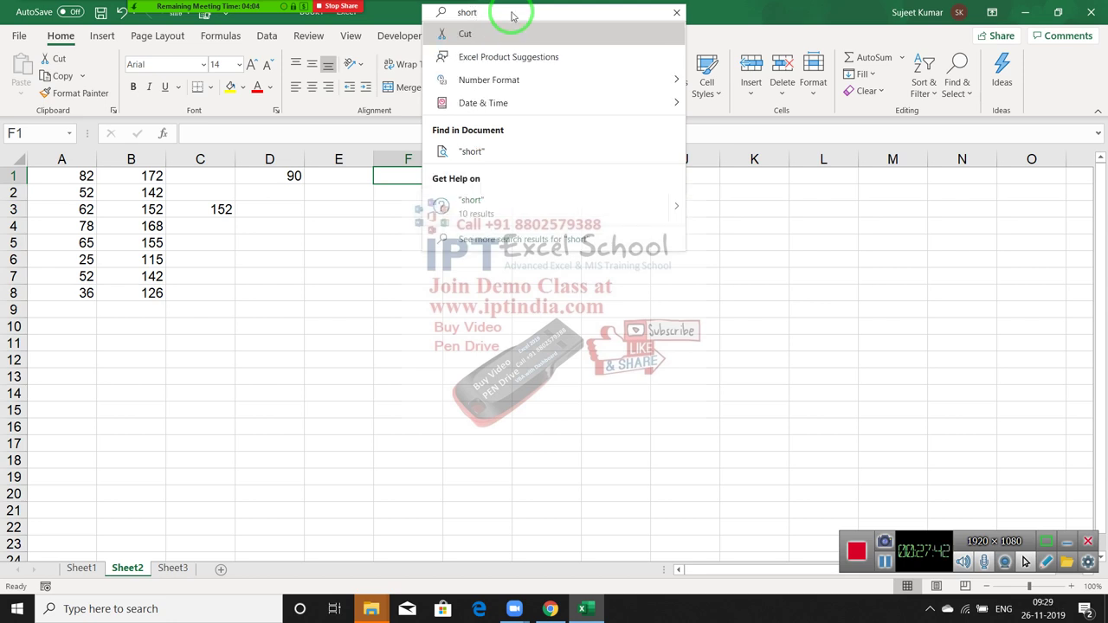
pyautogui.write('cu')
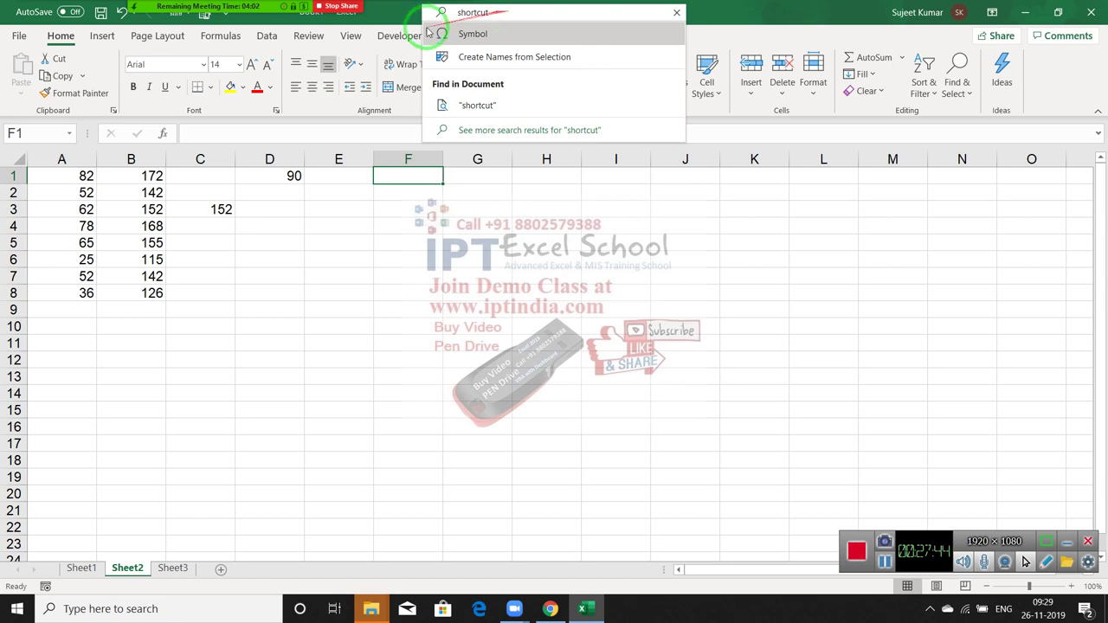
pyautogui.write('t')
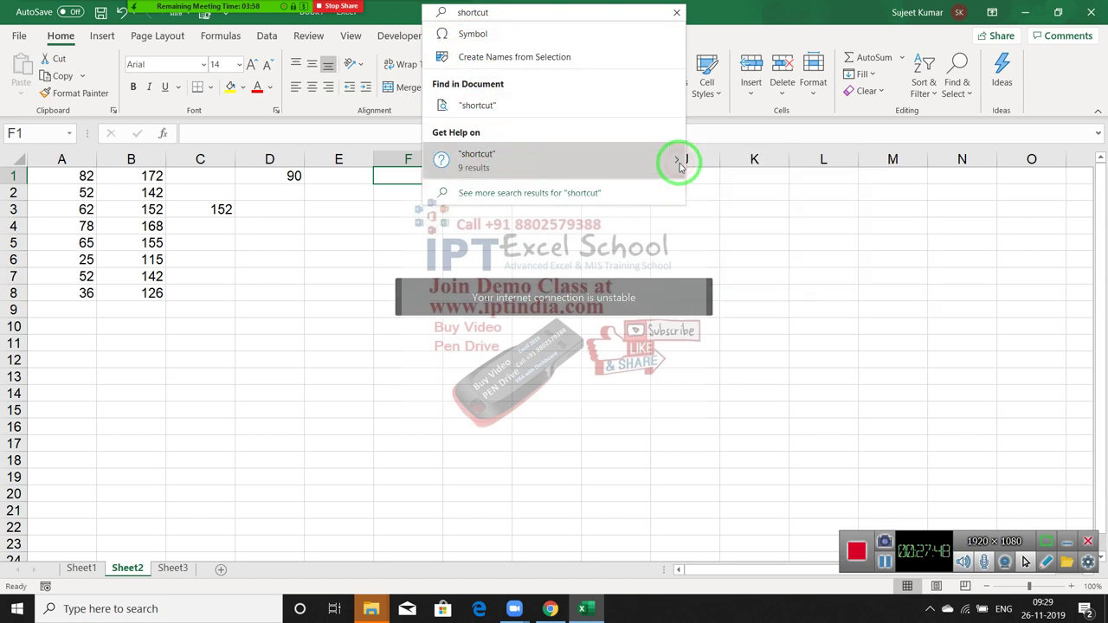
pyautogui.moveTo(674, 170)
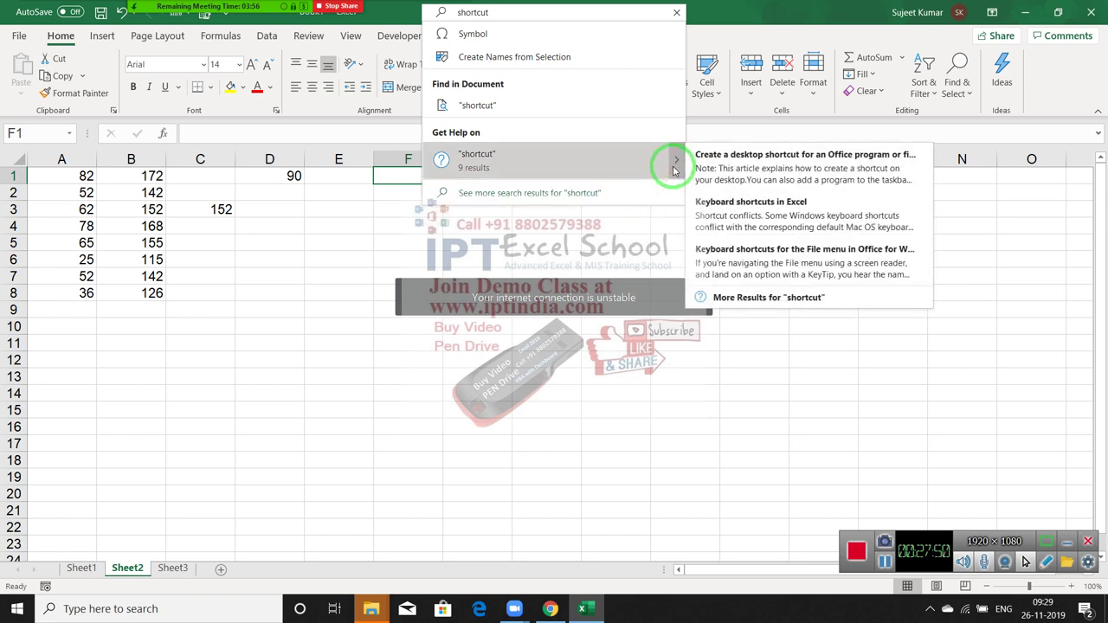
pyautogui.click(750, 200)
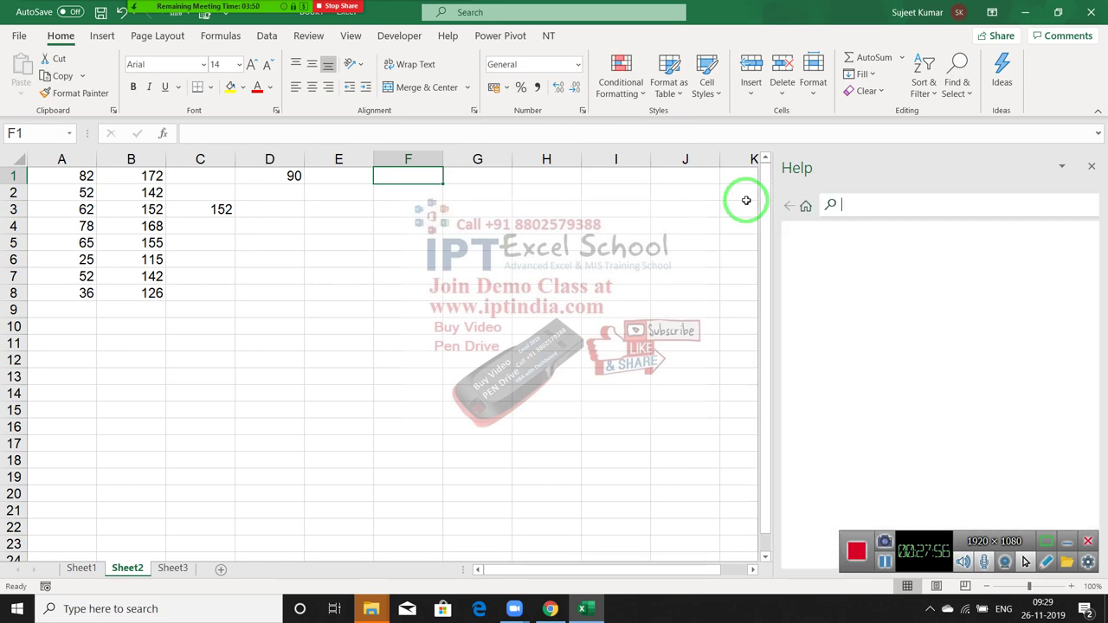
pyautogui.scroll(-5, 908, 338)
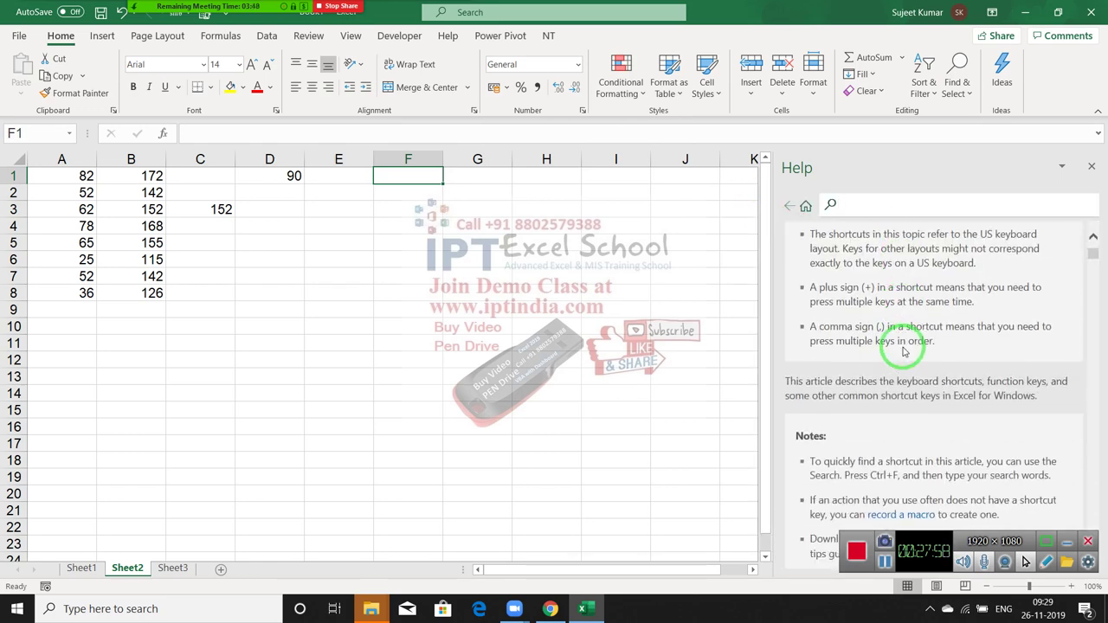
pyautogui.scroll(-5, 903, 350)
pyautogui.scroll(-4, 903, 351)
pyautogui.scroll(-4, 903, 351)
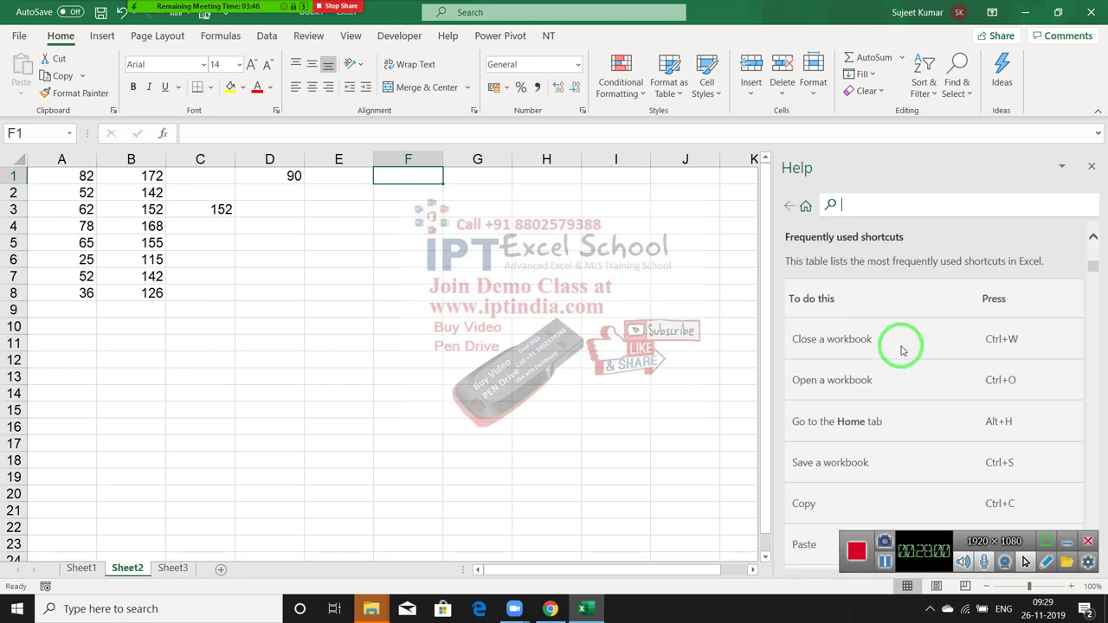
pyautogui.scroll(-2, 903, 351)
pyautogui.scroll(-3, 903, 350)
pyautogui.scroll(-6, 903, 350)
pyautogui.scroll(-2, 902, 351)
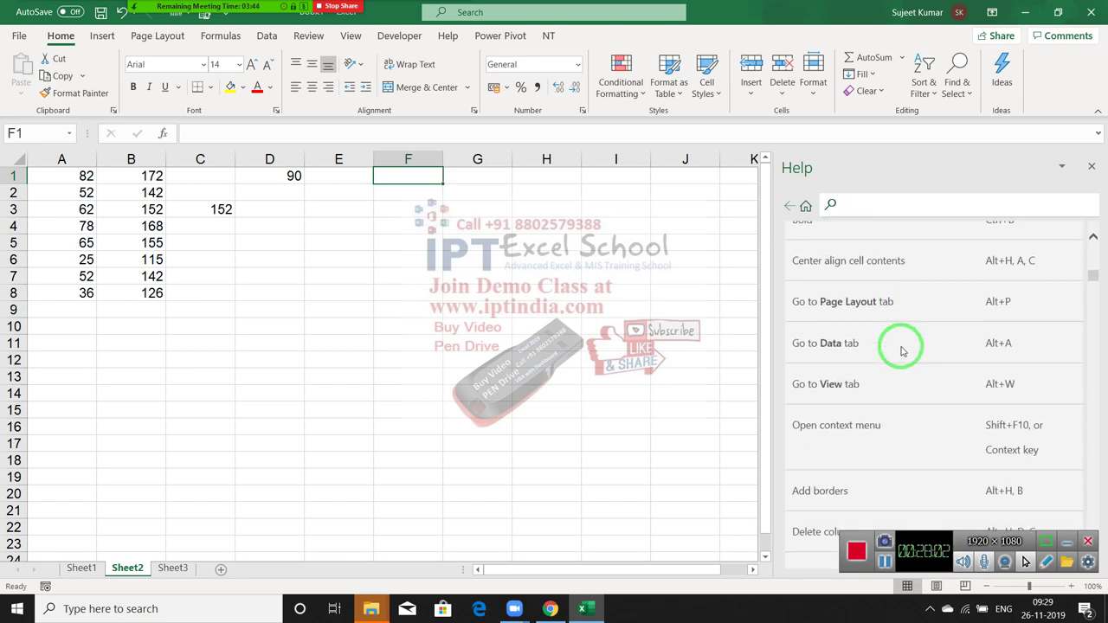
pyautogui.scroll(-3, 903, 351)
pyautogui.scroll(-5, 903, 350)
pyautogui.scroll(-4, 903, 351)
pyautogui.scroll(-3, 903, 350)
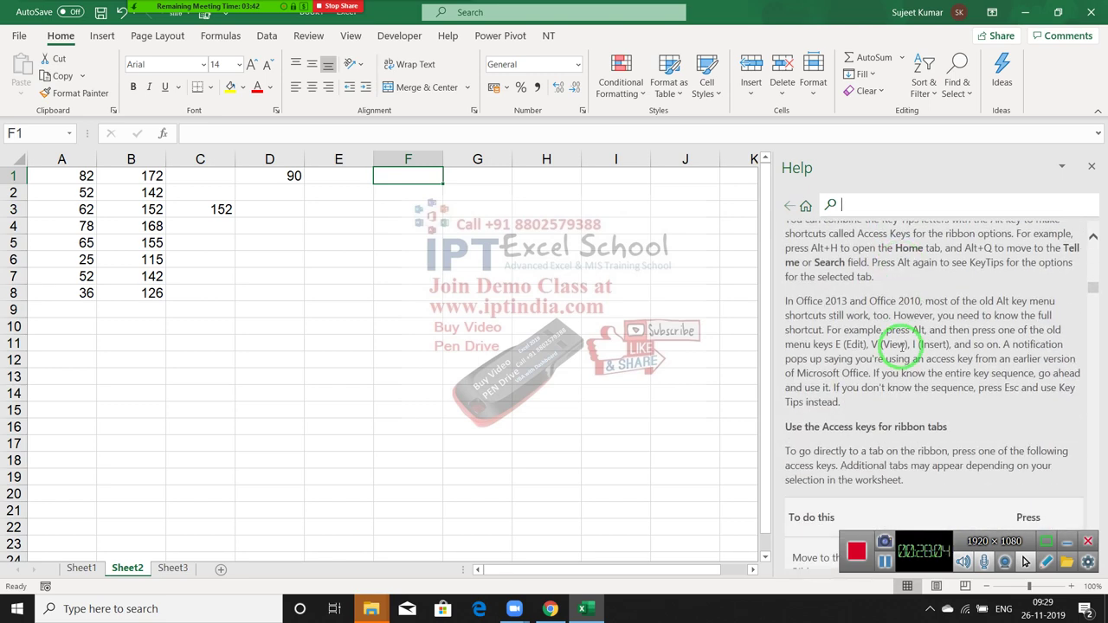
pyautogui.scroll(-3, 903, 351)
pyautogui.scroll(-5, 903, 351)
pyautogui.scroll(-3, 903, 351)
pyautogui.scroll(-2, 903, 351)
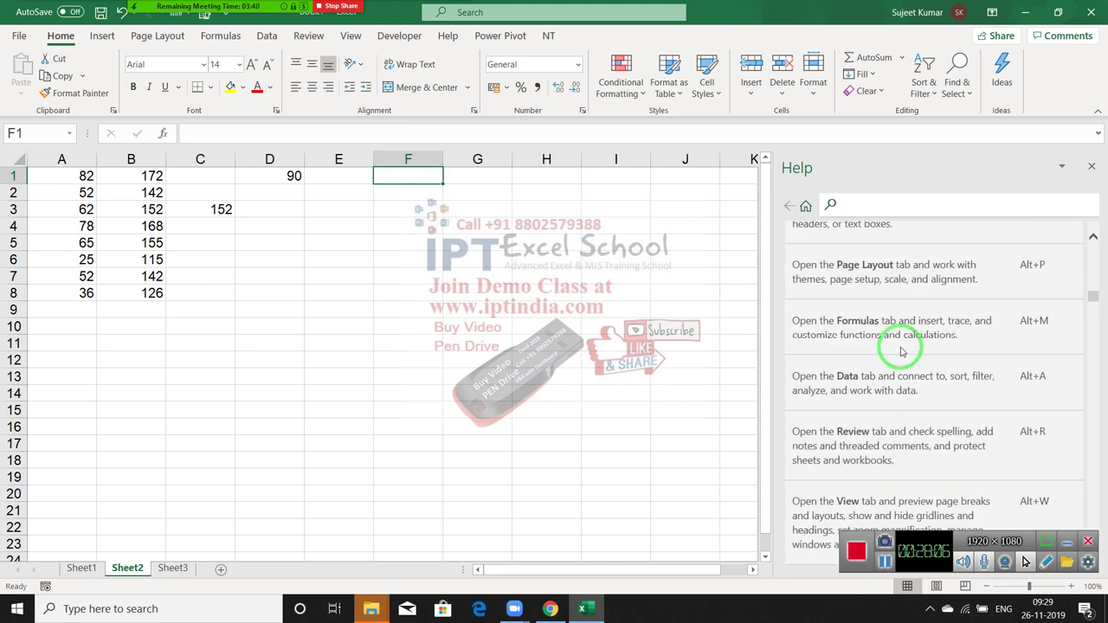
pyautogui.scroll(-4, 903, 350)
pyautogui.scroll(-5, 902, 349)
pyautogui.scroll(-4, 901, 349)
pyautogui.scroll(-4, 901, 349)
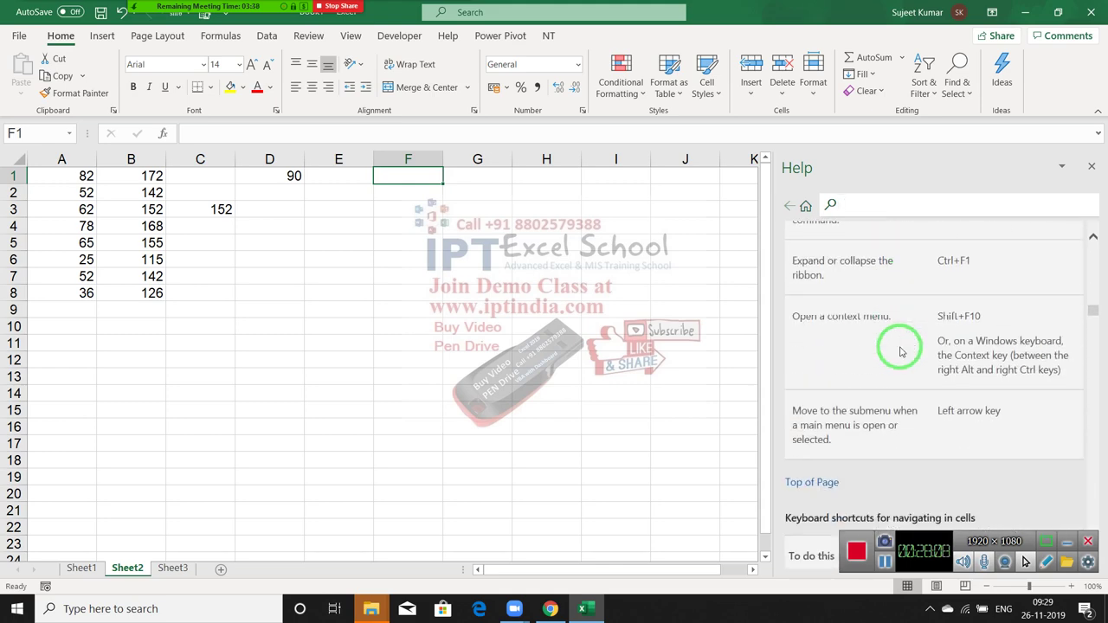
pyautogui.scroll(-5, 902, 349)
pyautogui.scroll(-4, 901, 349)
pyautogui.scroll(-3, 901, 349)
pyautogui.scroll(-5, 901, 349)
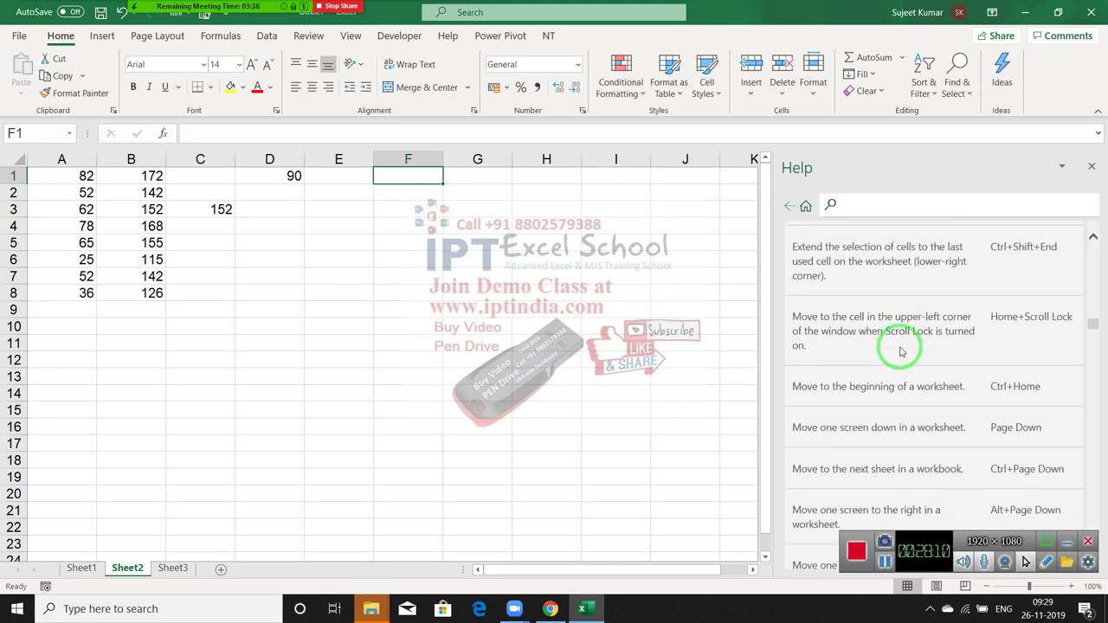
pyautogui.scroll(-4, 901, 349)
pyautogui.scroll(-4, 900, 349)
pyautogui.scroll(-4, 900, 349)
pyautogui.scroll(-3, 900, 349)
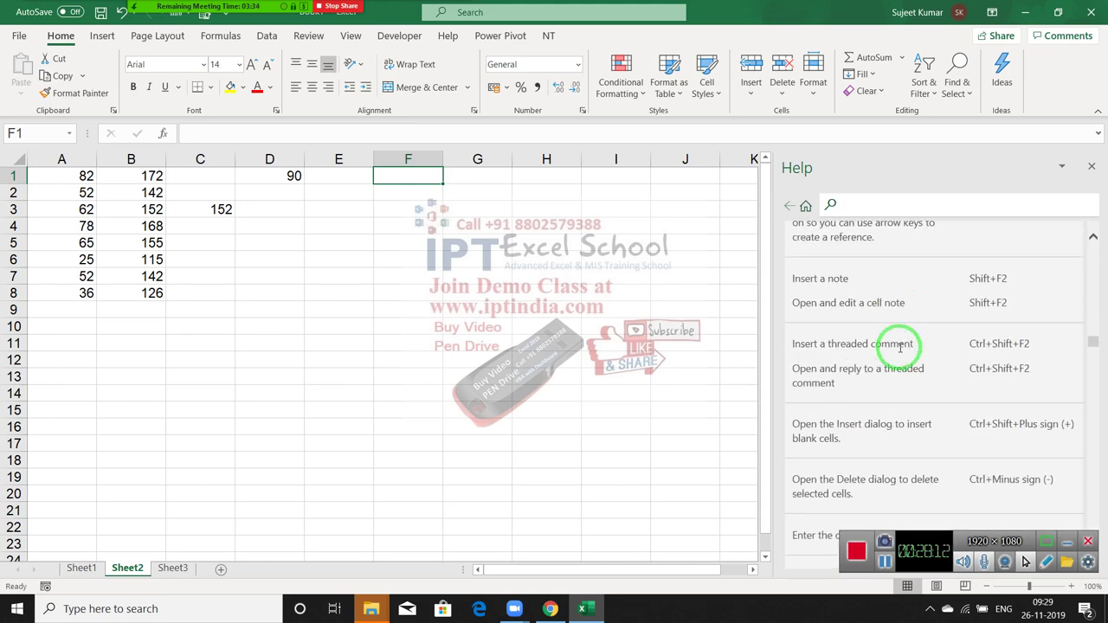
pyautogui.scroll(-3, 901, 351)
pyautogui.click(407, 259)
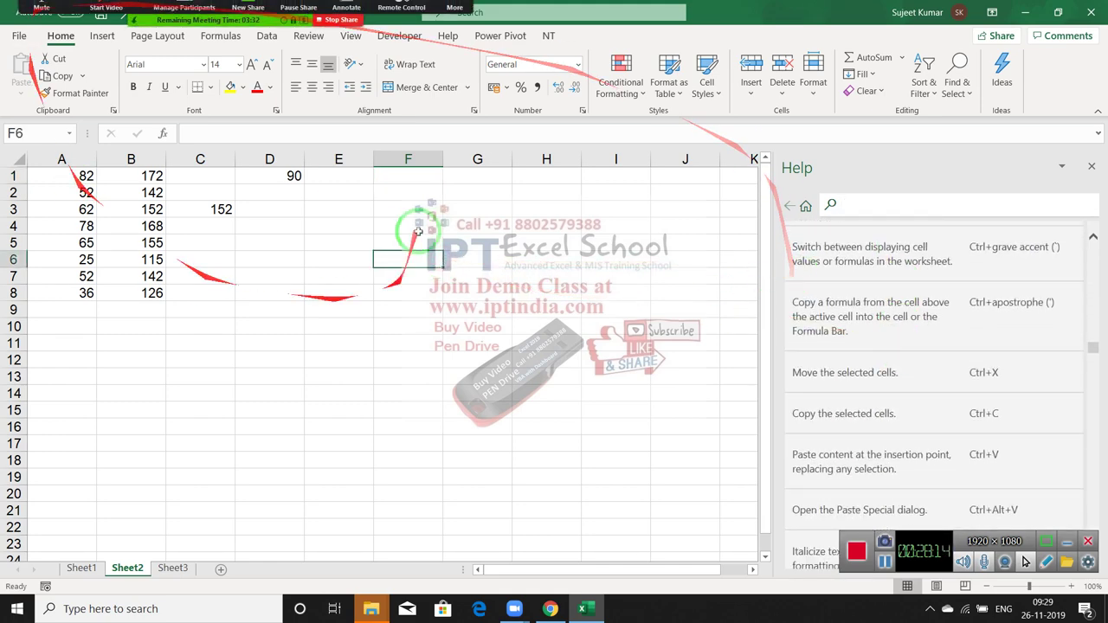
# - Apply an outline border to cell F6 using the Alt, H, B, S key tips
pyautogui.press('alt')
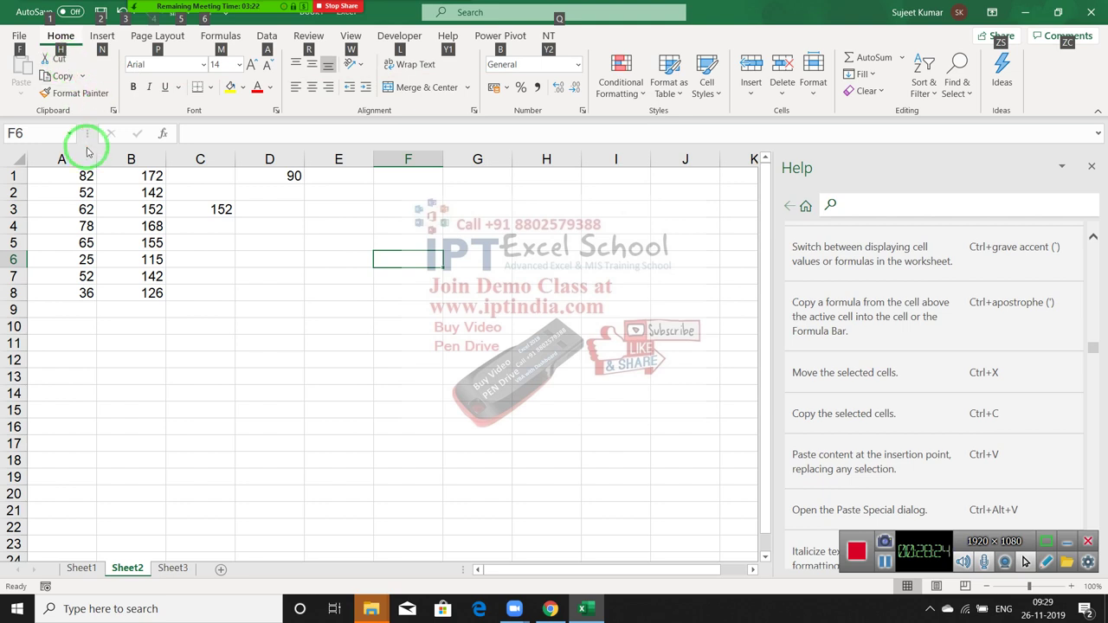
pyautogui.press('h')
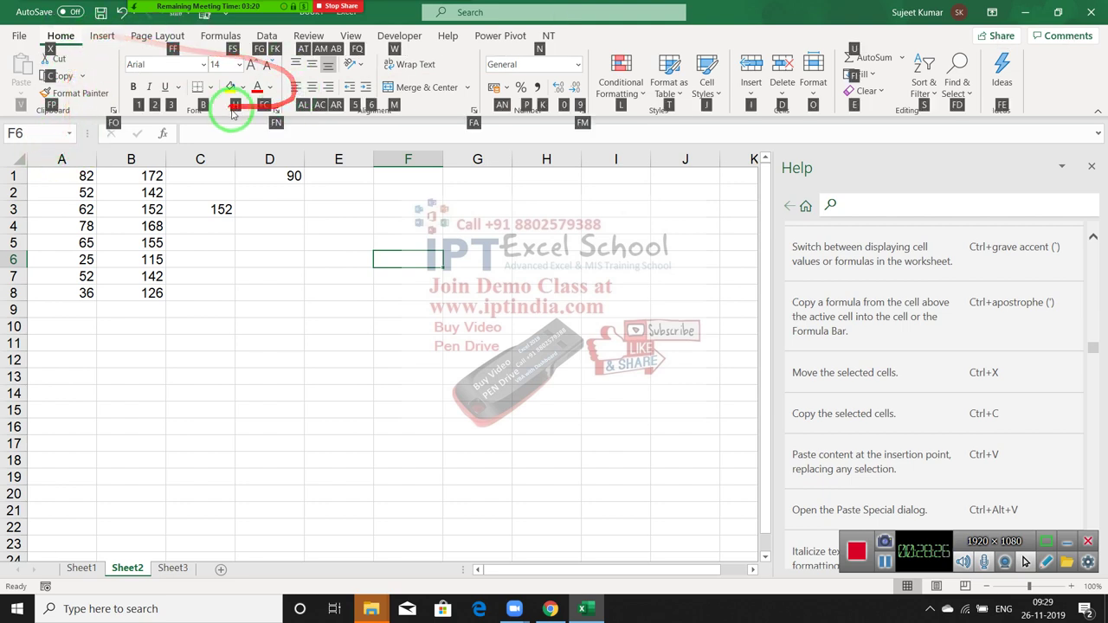
pyautogui.press('b')
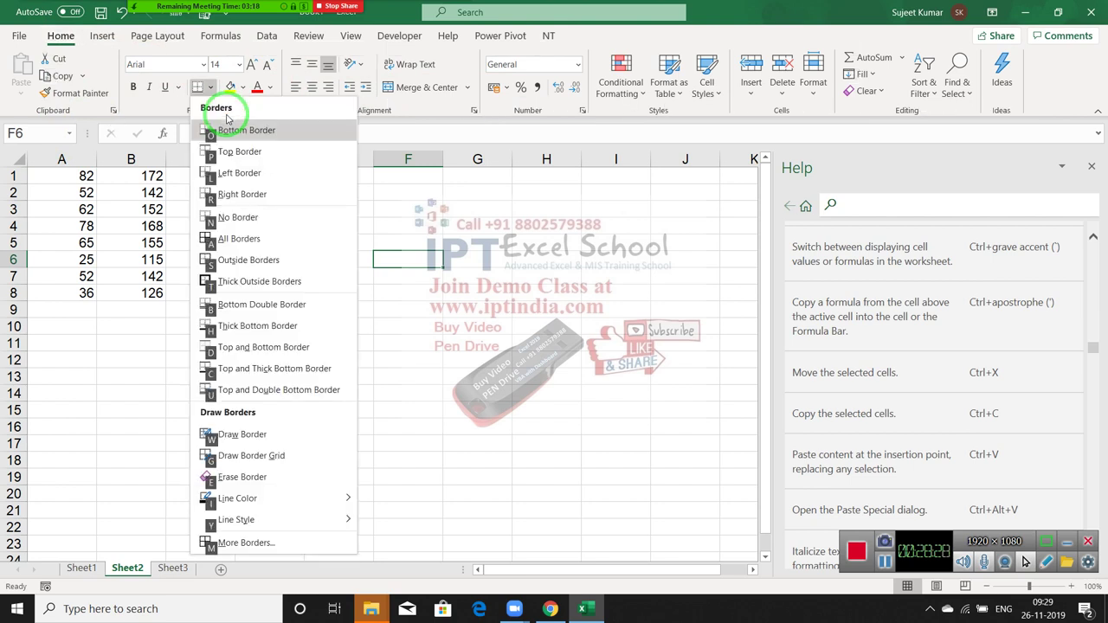
pyautogui.press('s')
# - Select the range E8:H13 and show the ribbon key tips again
pyautogui.click(393, 374)
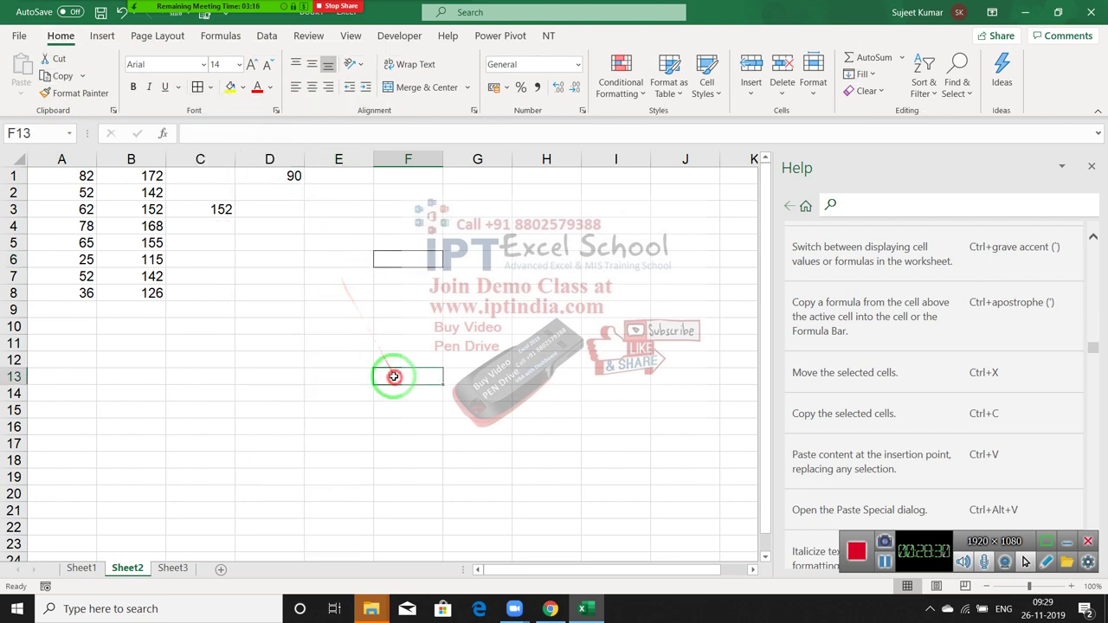
pyautogui.click(344, 301)
pyautogui.moveTo(343, 307); pyautogui.dragTo(531, 373)
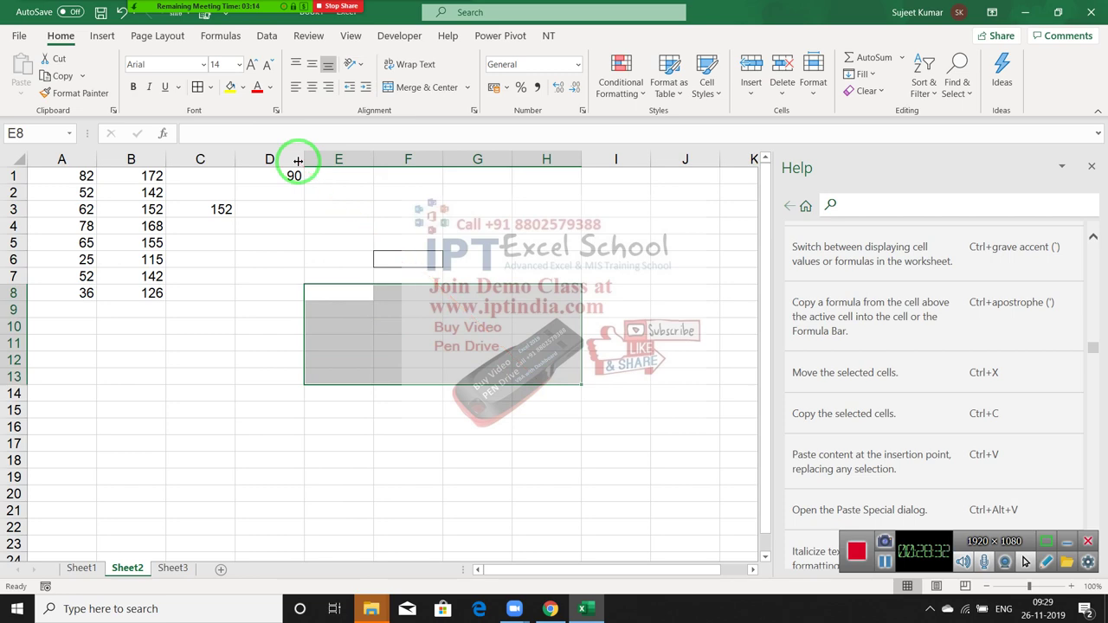
pyautogui.press('alt')
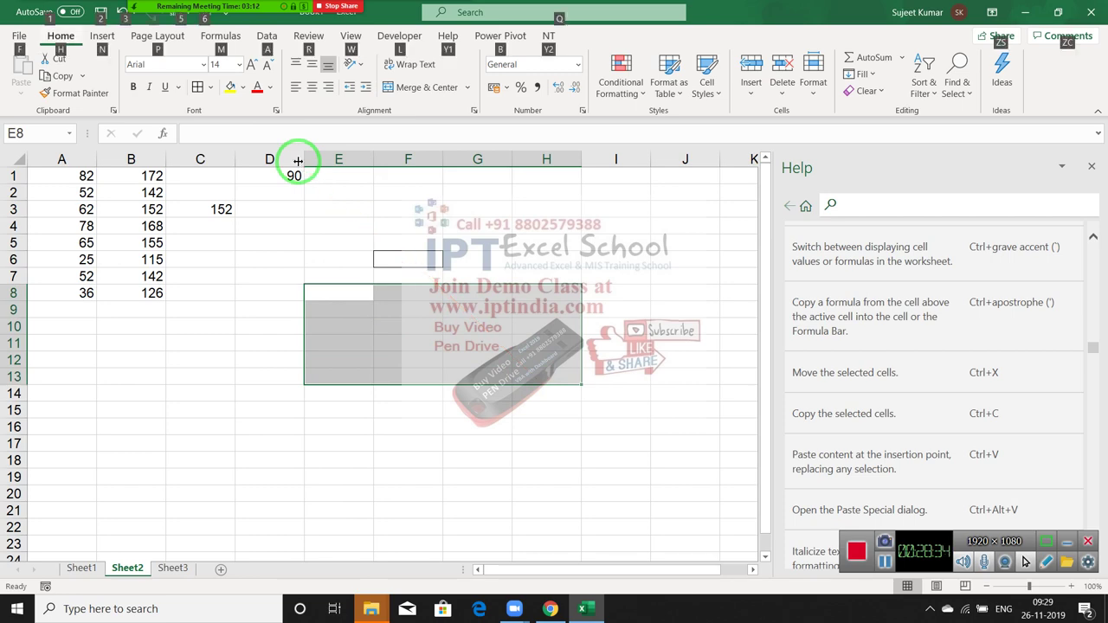
# - Return the Help pane to the top of the Keyboard shortcuts in Excel article and select cell F7
pyautogui.scroll(4, 947, 367)
pyautogui.scroll(5, 959, 367)
pyautogui.scroll(5, 959, 368)
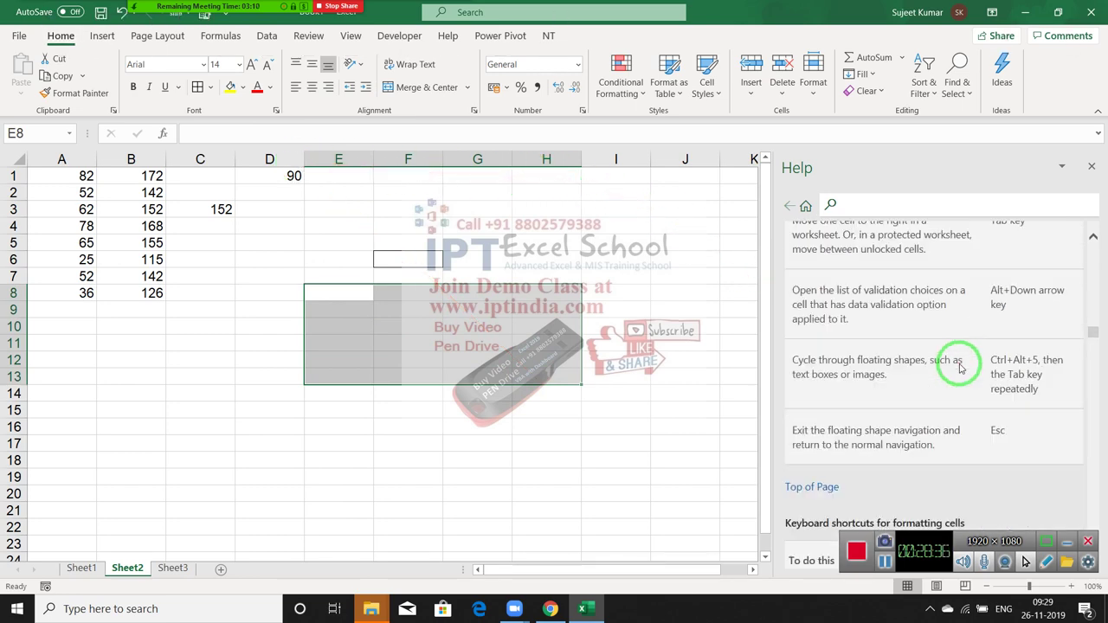
pyautogui.scroll(3, 959, 368)
pyautogui.scroll(3, 959, 368)
pyautogui.scroll(3, 959, 368)
pyautogui.scroll(3, 960, 371)
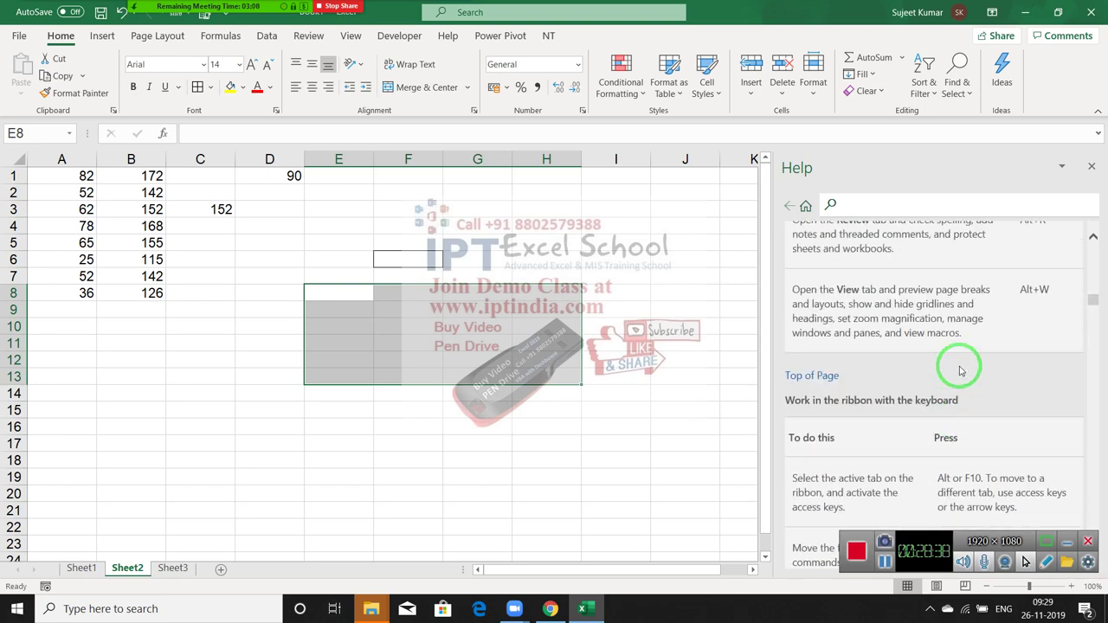
pyautogui.scroll(3, 959, 370)
pyautogui.scroll(3, 952, 371)
pyautogui.scroll(4, 947, 372)
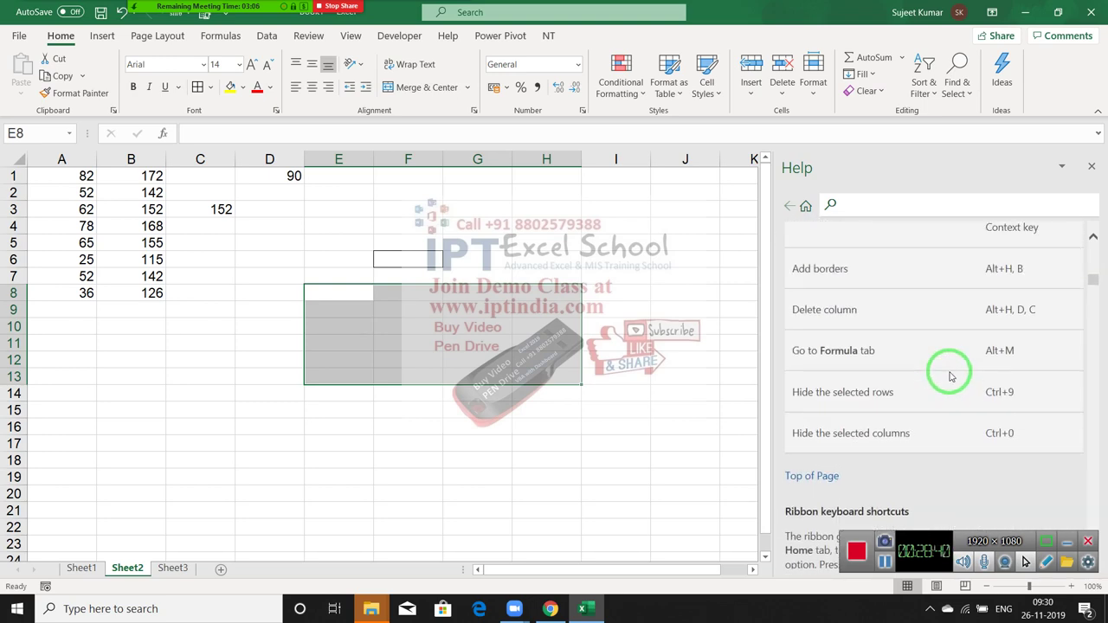
pyautogui.scroll(3, 943, 374)
pyautogui.scroll(4, 937, 372)
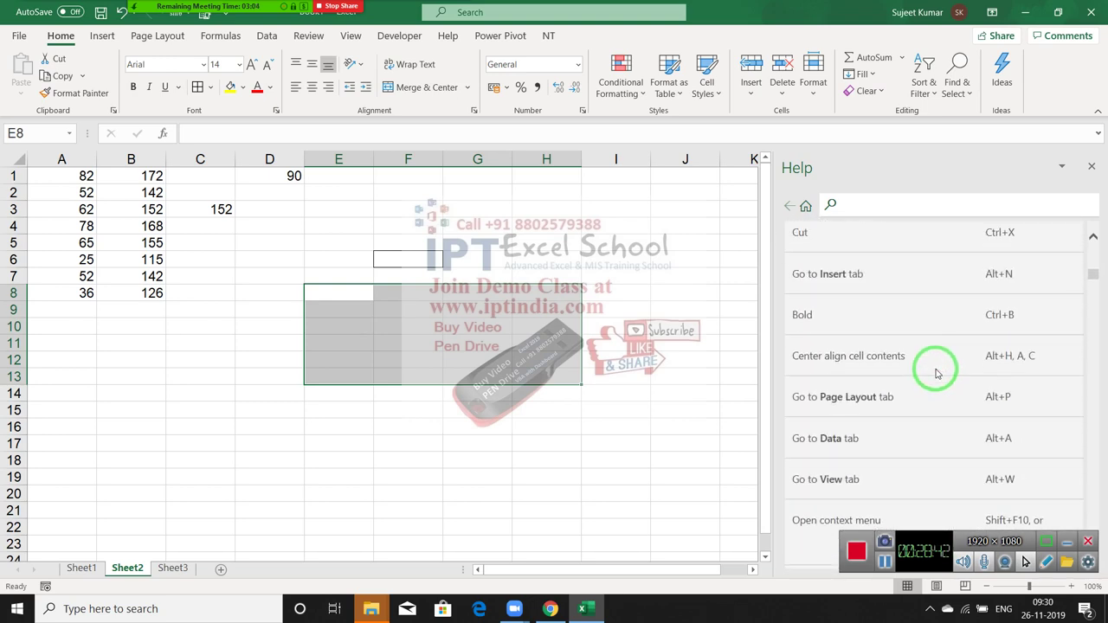
pyautogui.scroll(2, 936, 374)
pyautogui.scroll(3, 935, 374)
pyautogui.scroll(3, 936, 374)
pyautogui.scroll(3, 936, 374)
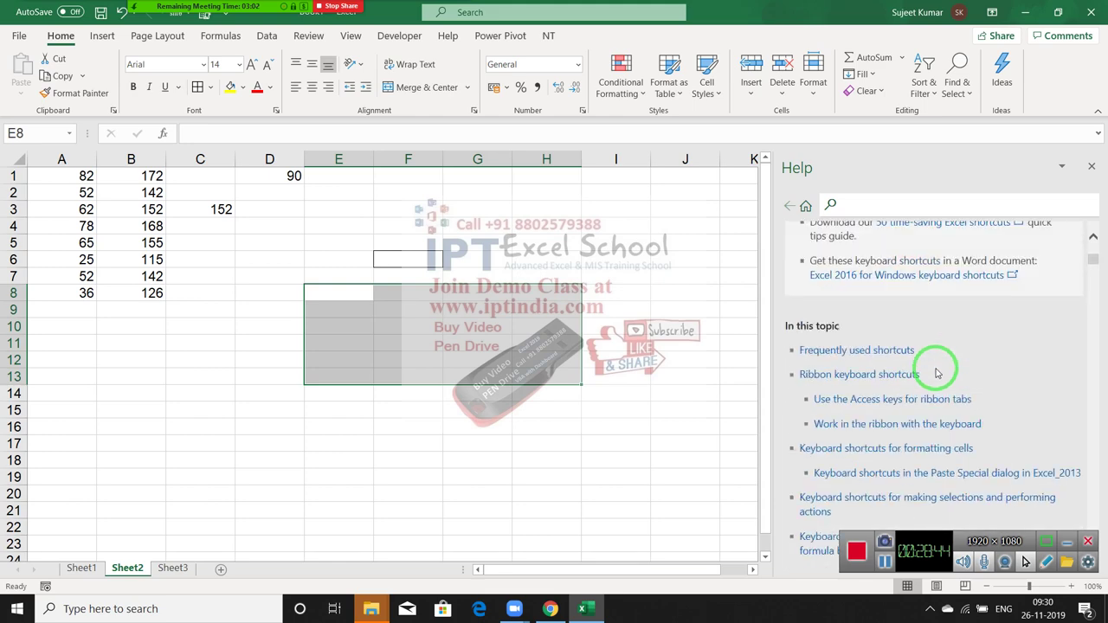
pyautogui.scroll(3, 936, 374)
pyautogui.scroll(3, 936, 374)
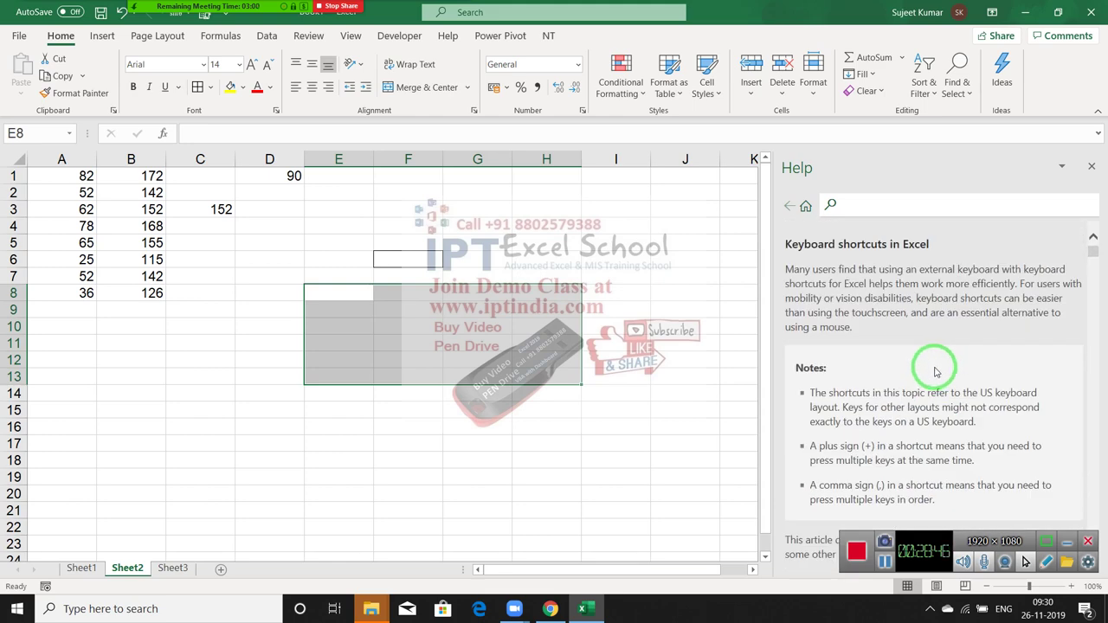
pyautogui.click(411, 276)
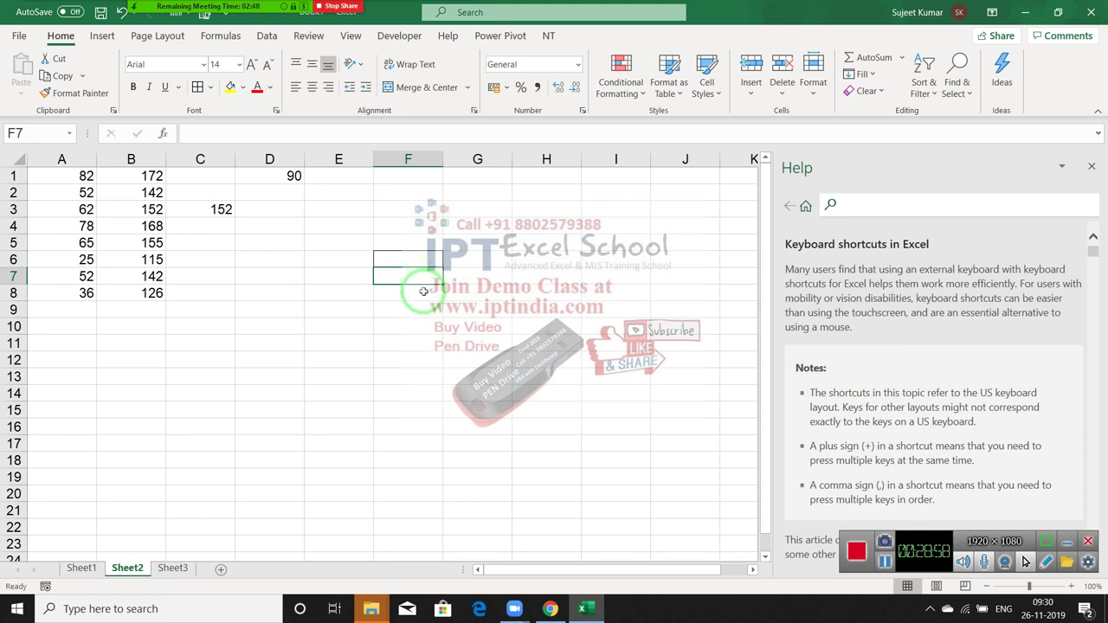
pyautogui.press('super+d')
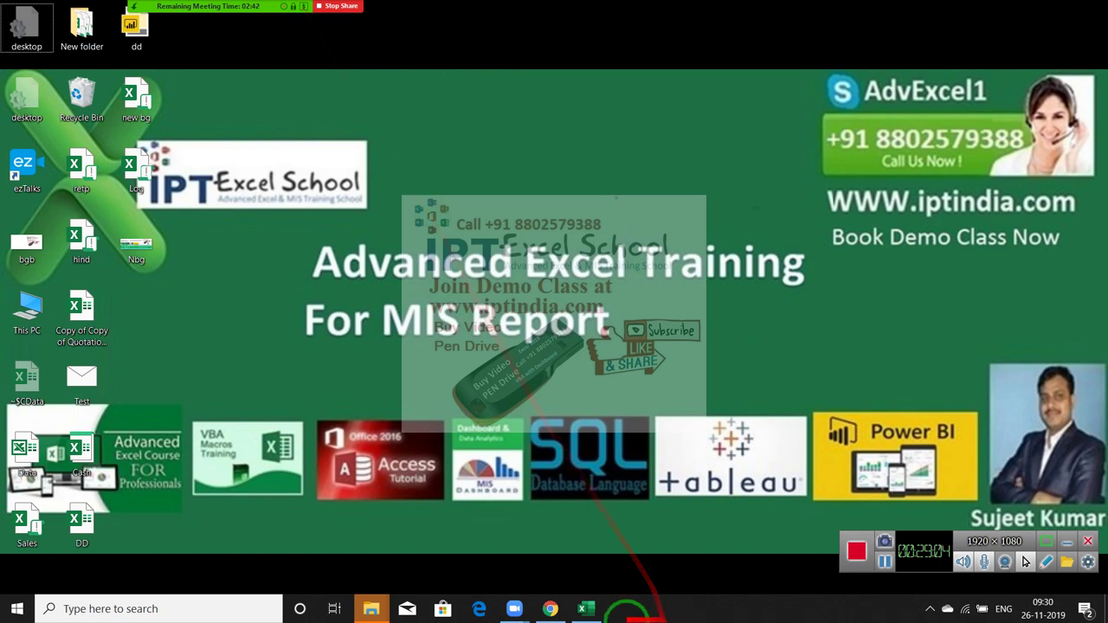
pyautogui.click(586, 609)
pyautogui.click(398, 390)
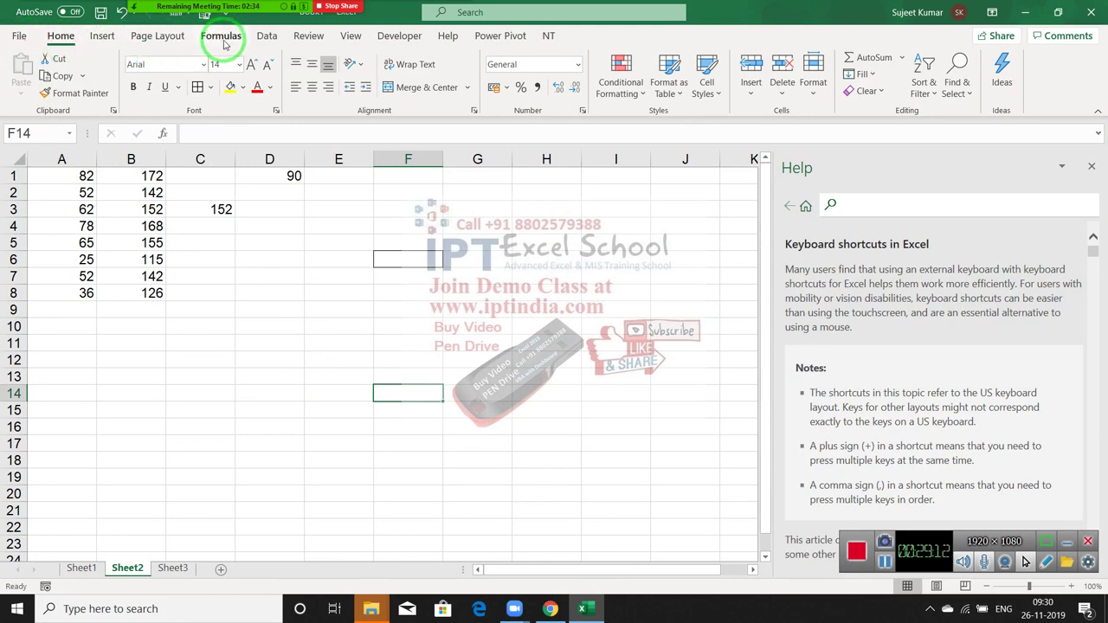
pyautogui.click(269, 39)
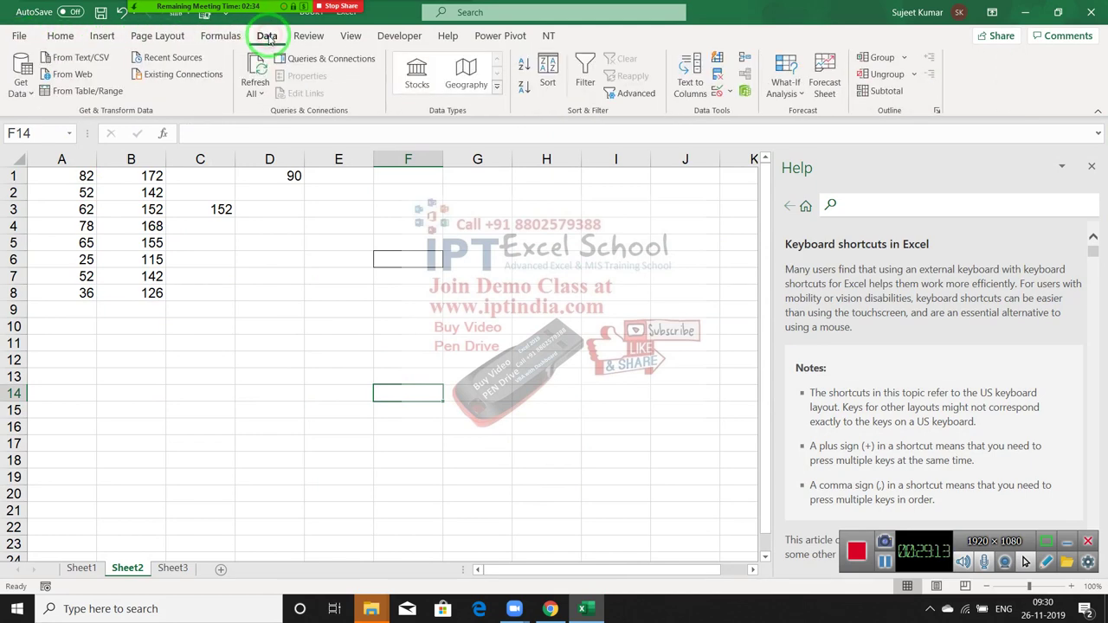
pyautogui.click(221, 36)
pyautogui.click(165, 38)
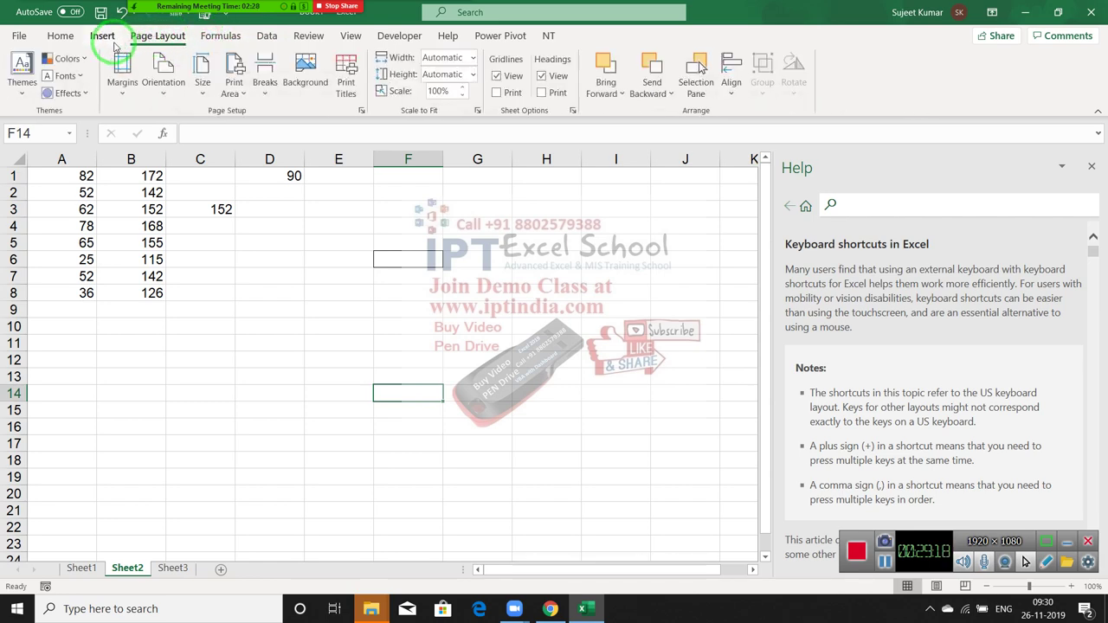
pyautogui.click(62, 36)
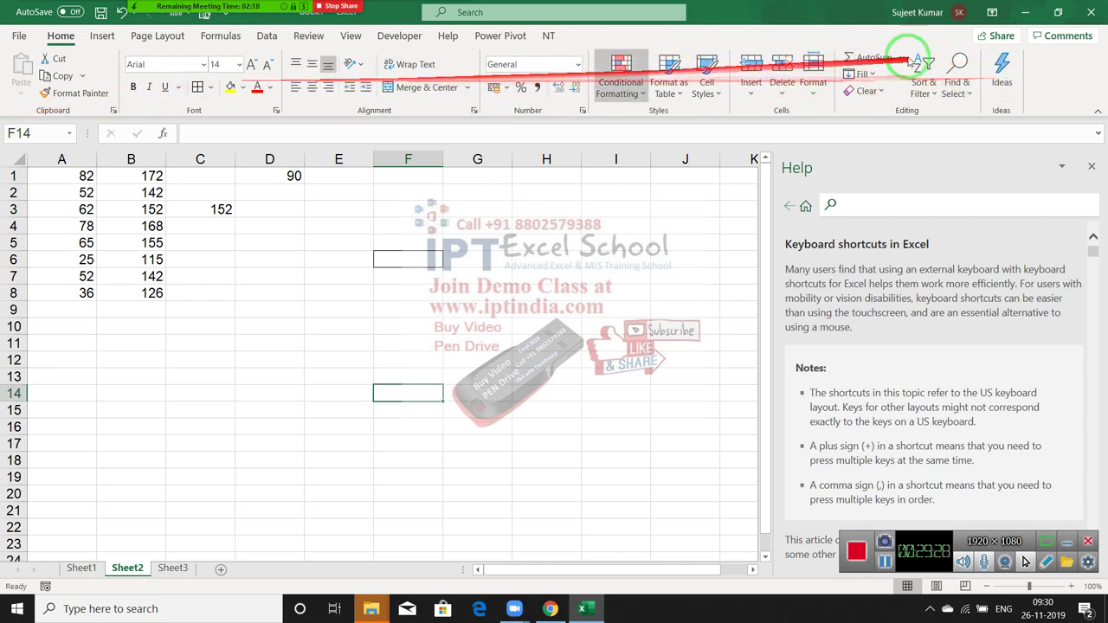
pyautogui.click(30, 40)
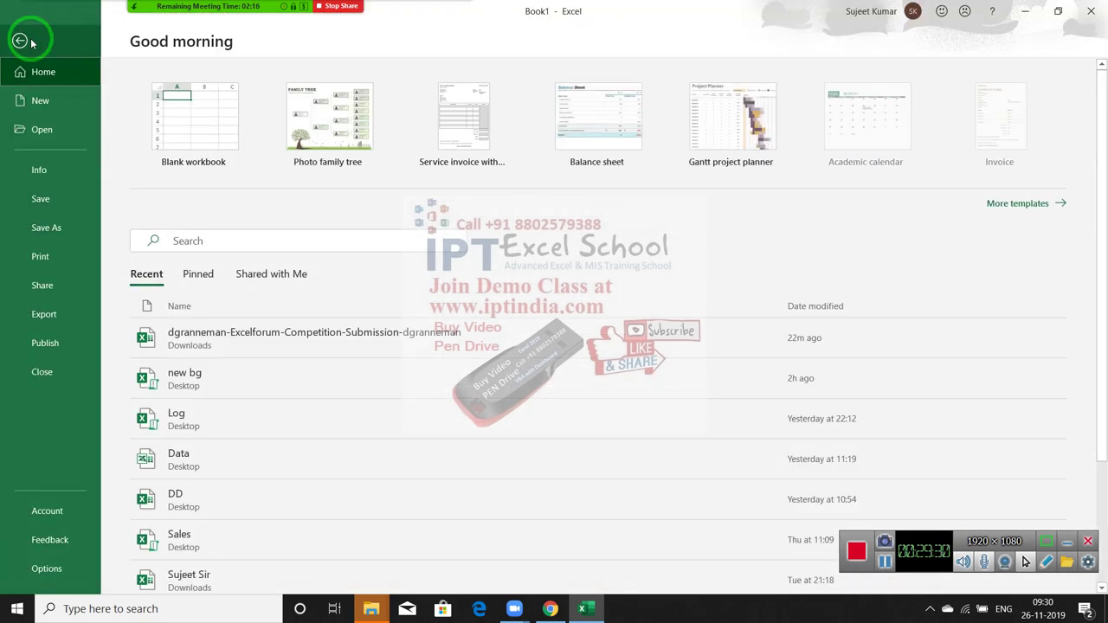
pyautogui.click(31, 39)
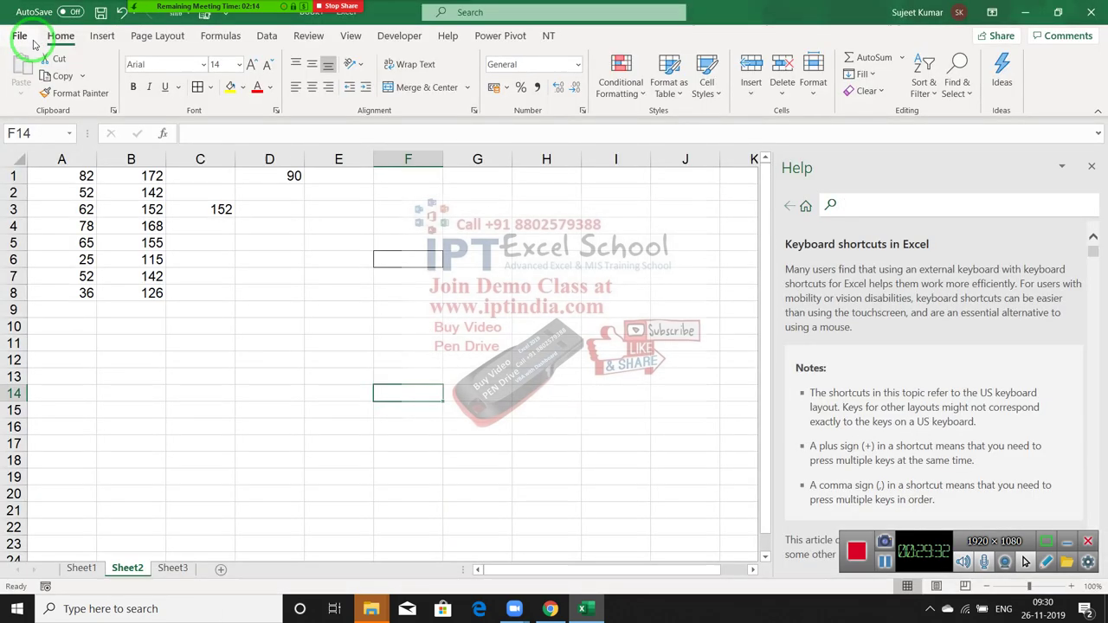